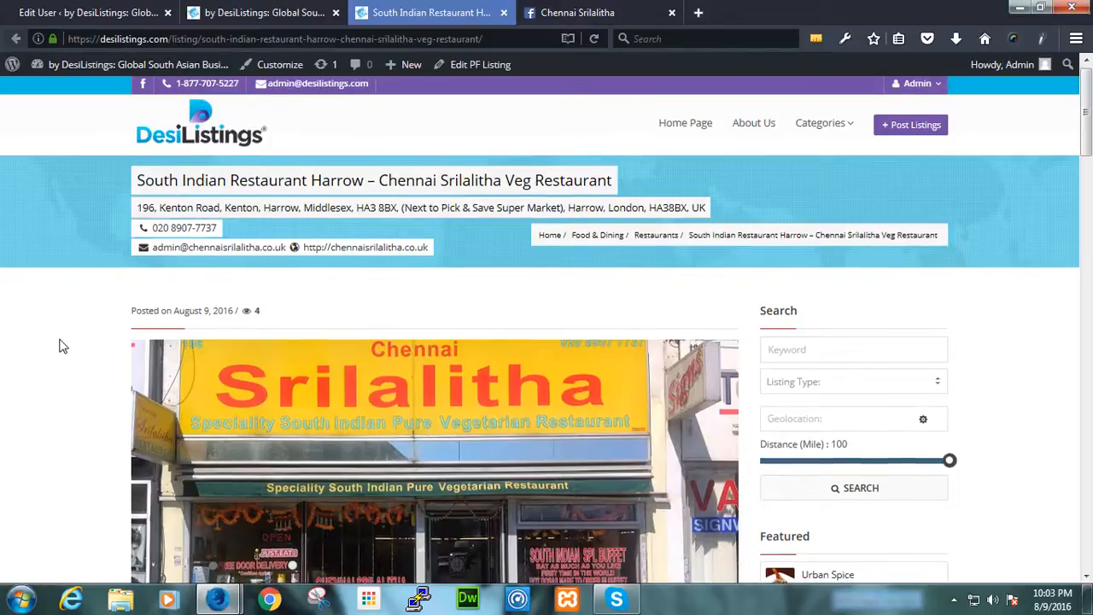
- Examine the Chennai Srilalitha Veg Restaurant listing, from its contact header and photo to the Information section
{"action": "scroll", "coordinate": [59, 346], "scroll_direction": "down", "scroll_amount": 5}
{"action": "scroll", "coordinate": [60, 346], "scroll_direction": "down", "scroll_amount": 1}
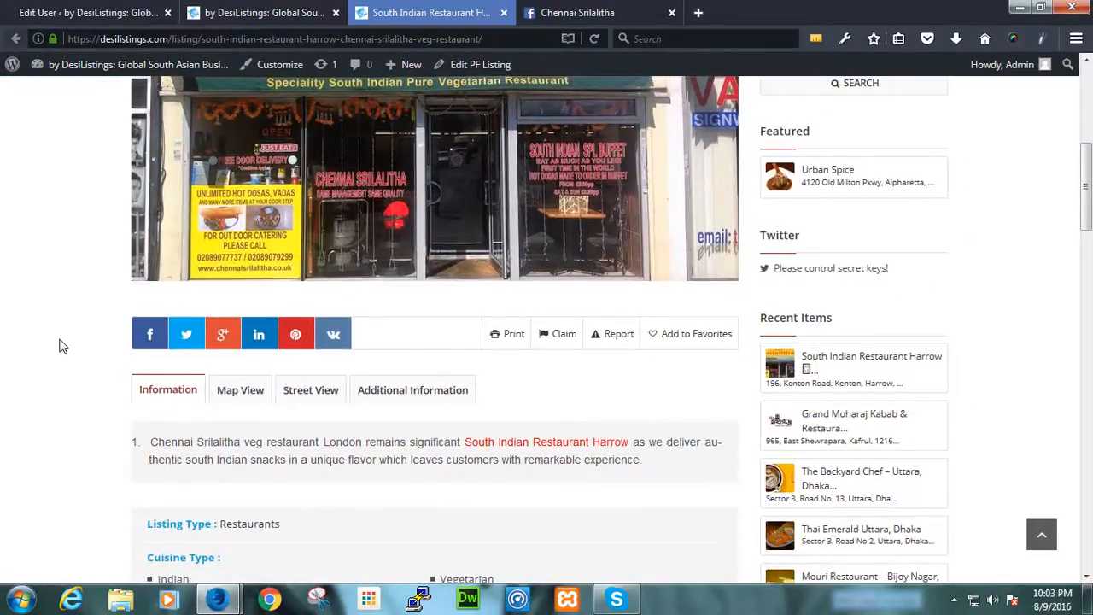
{"action": "scroll", "coordinate": [60, 346], "scroll_direction": "up", "scroll_amount": 2}
{"action": "scroll", "coordinate": [60, 346], "scroll_direction": "up", "scroll_amount": 3}
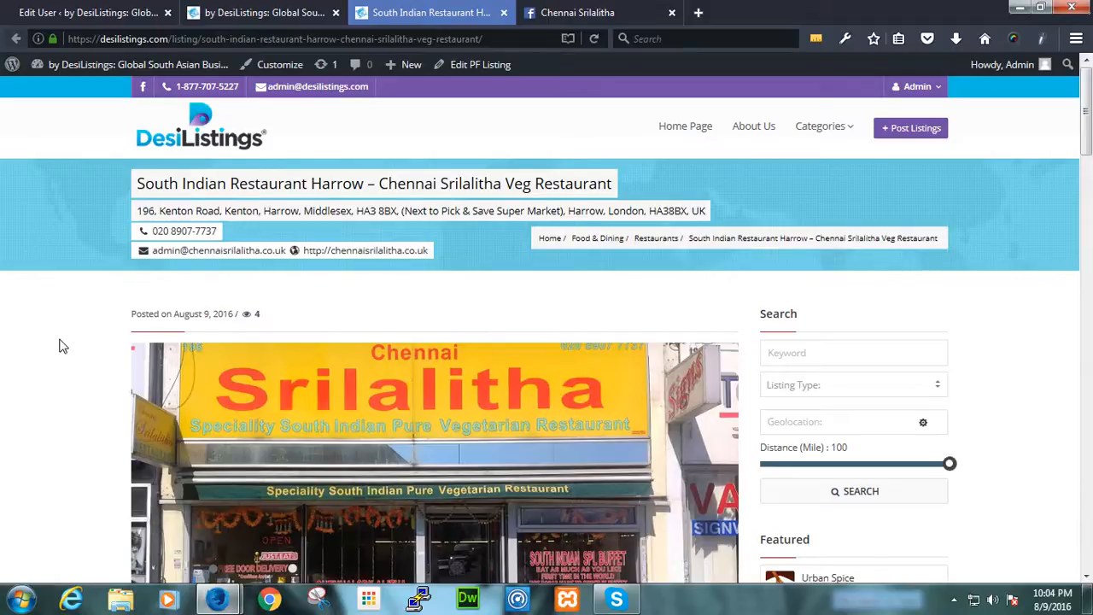
{"action": "scroll", "coordinate": [62, 346], "scroll_direction": "down", "scroll_amount": 5}
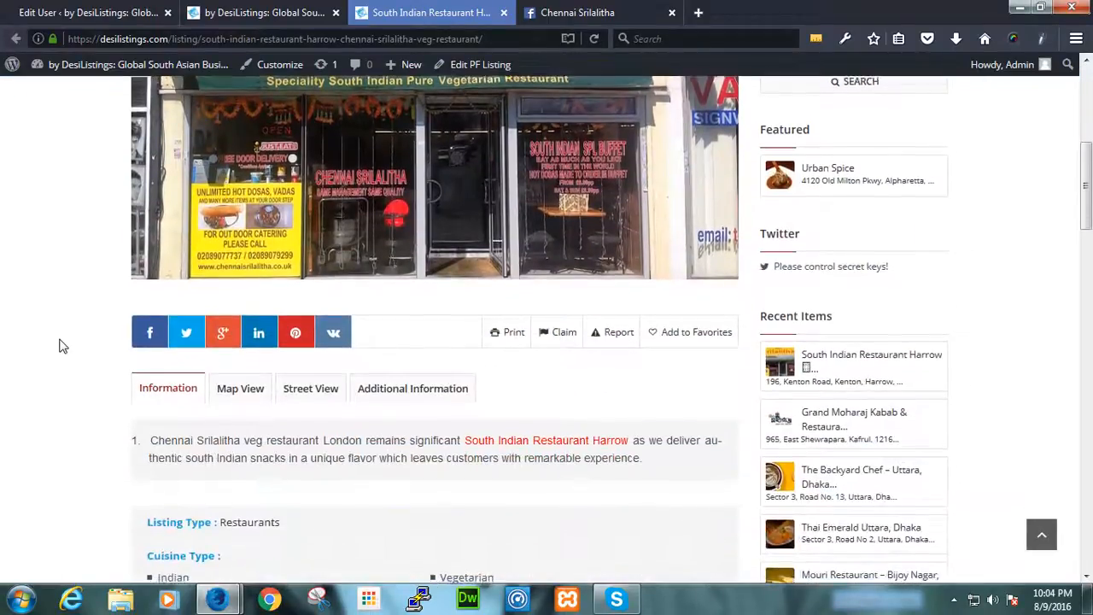
{"action": "scroll", "coordinate": [62, 346], "scroll_direction": "down", "scroll_amount": 1}
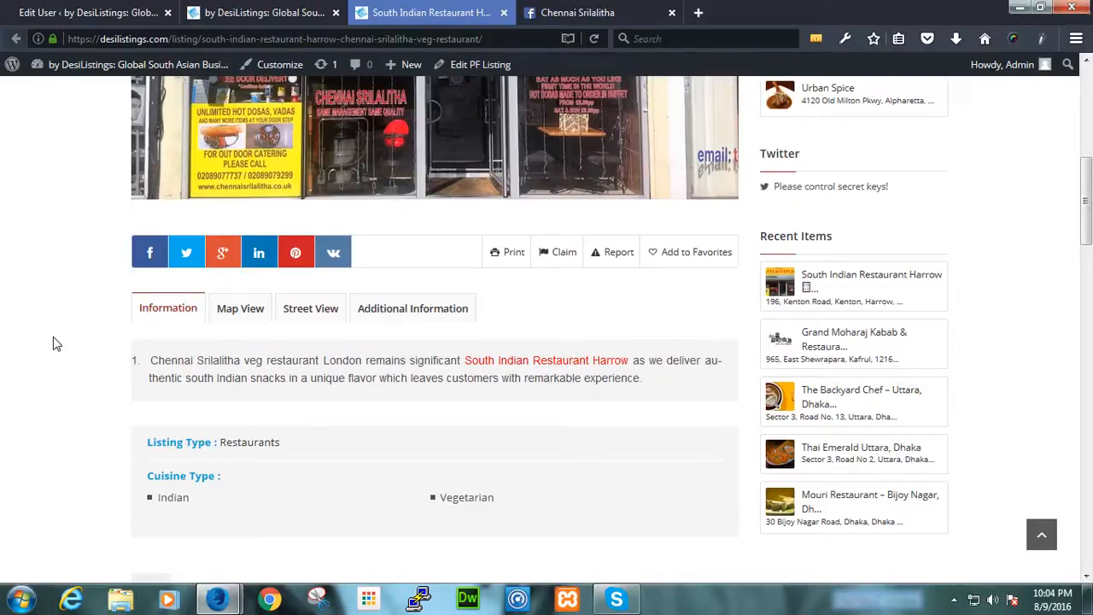
{"action": "scroll", "coordinate": [53, 343], "scroll_direction": "up", "scroll_amount": 6}
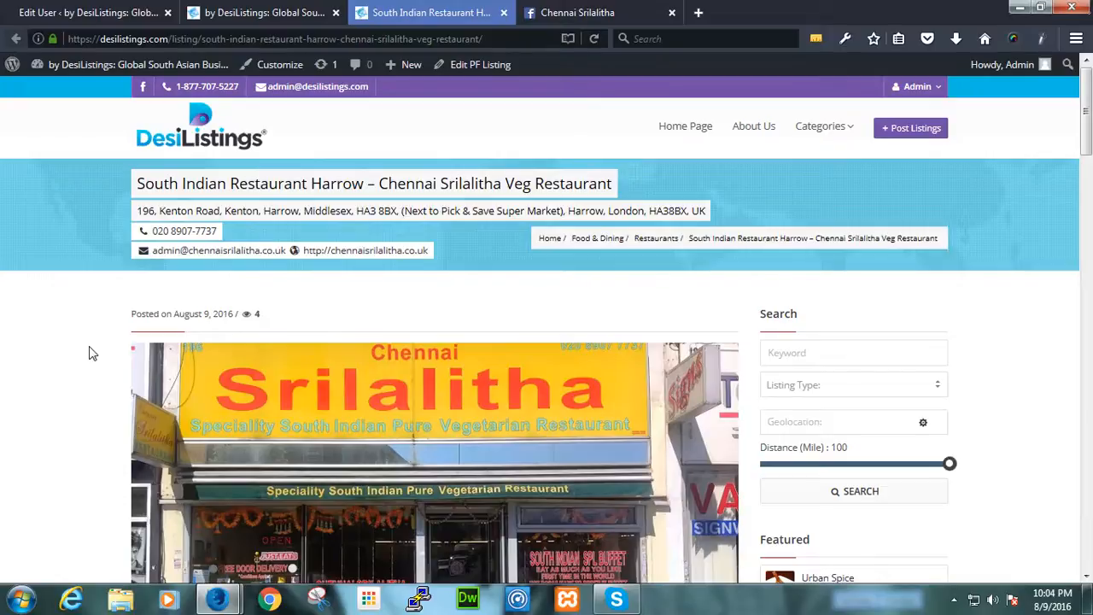
{"action": "scroll", "coordinate": [92, 353], "scroll_direction": "down", "scroll_amount": 3}
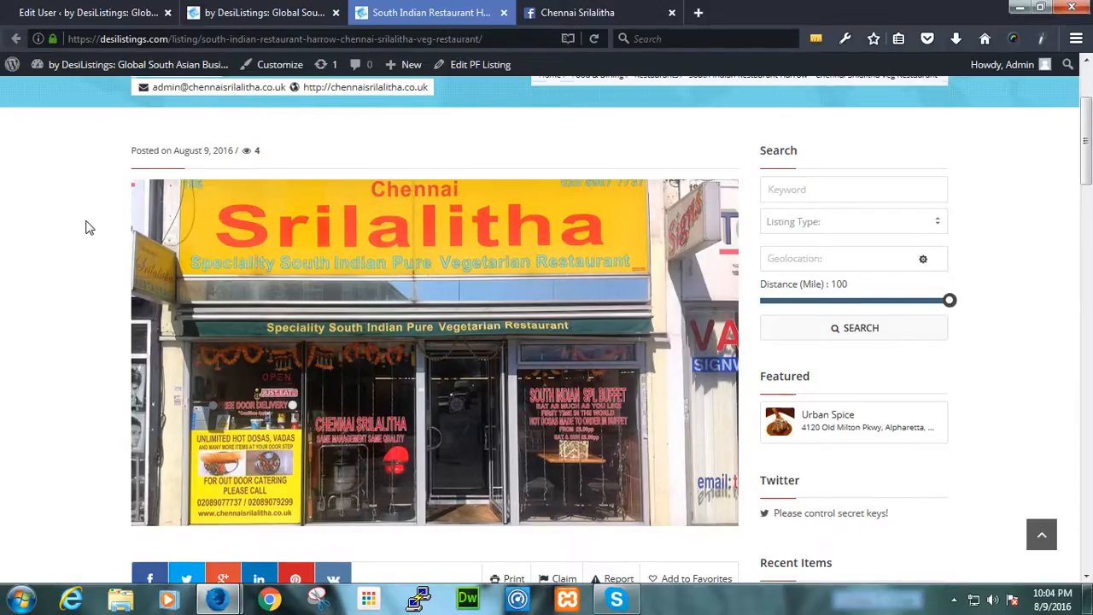
{"action": "scroll", "coordinate": [86, 227], "scroll_direction": "down", "scroll_amount": 2}
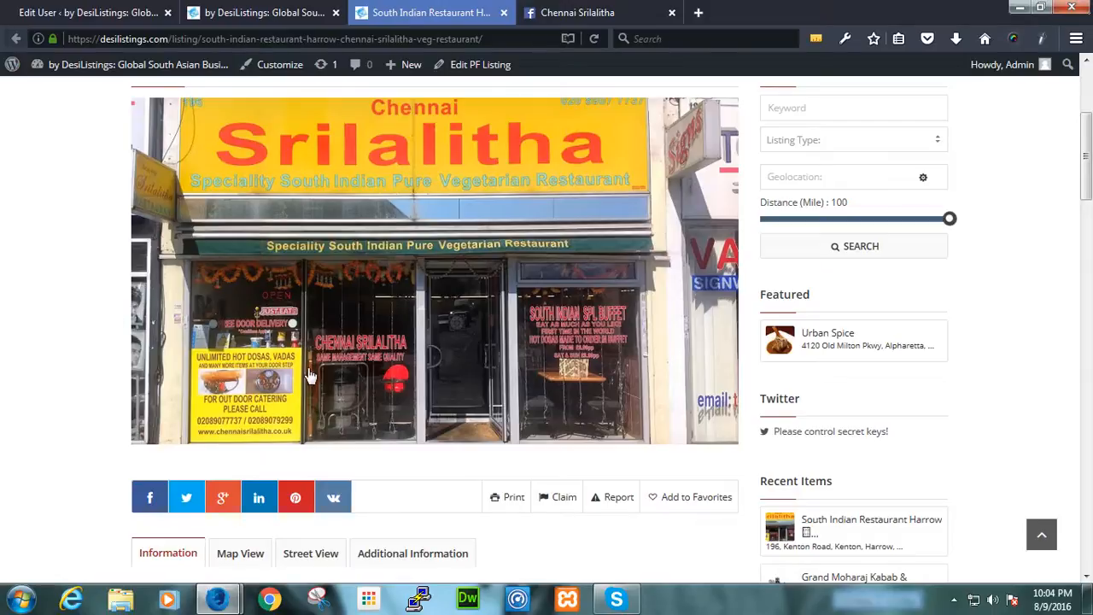
{"action": "scroll", "coordinate": [310, 377], "scroll_direction": "down", "scroll_amount": 4}
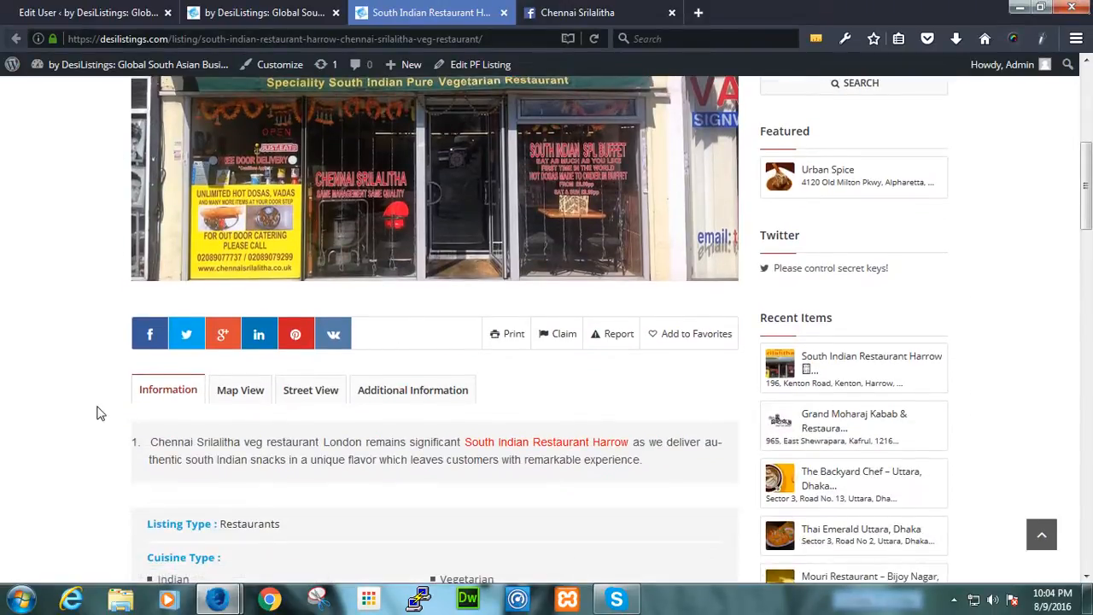
{"action": "scroll", "coordinate": [97, 413], "scroll_direction": "down", "scroll_amount": 2}
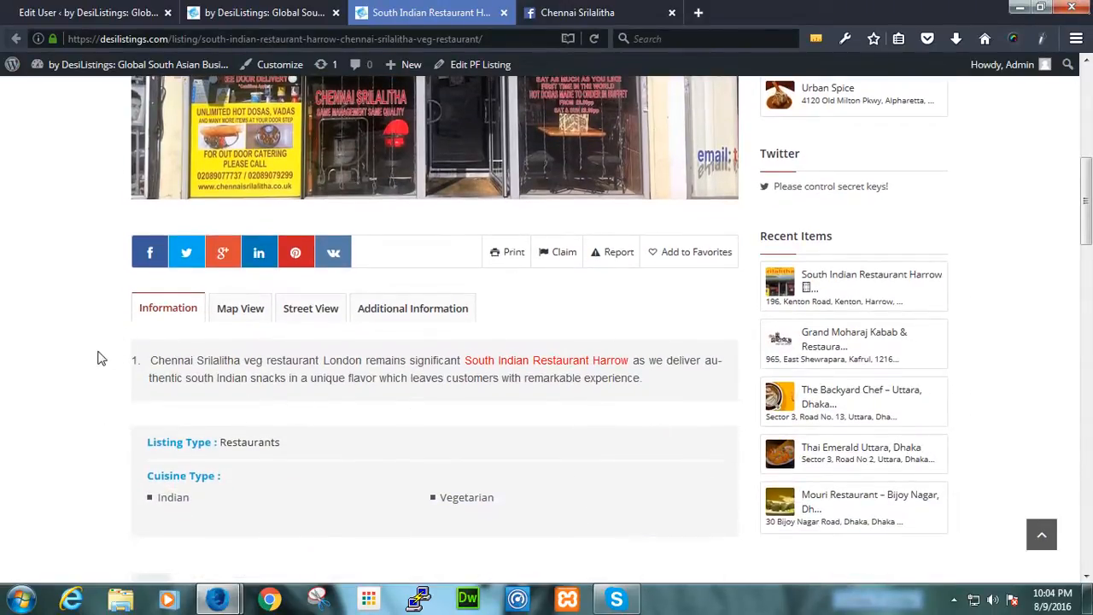
{"action": "scroll", "coordinate": [97, 358], "scroll_direction": "down", "scroll_amount": 4}
- Examine the listing's one-sentence description and its "South Indian Restaurant Harrow" keyword link
{"action": "left_click_drag", "start_coordinate": [150, 197], "coordinate": [643, 256]}
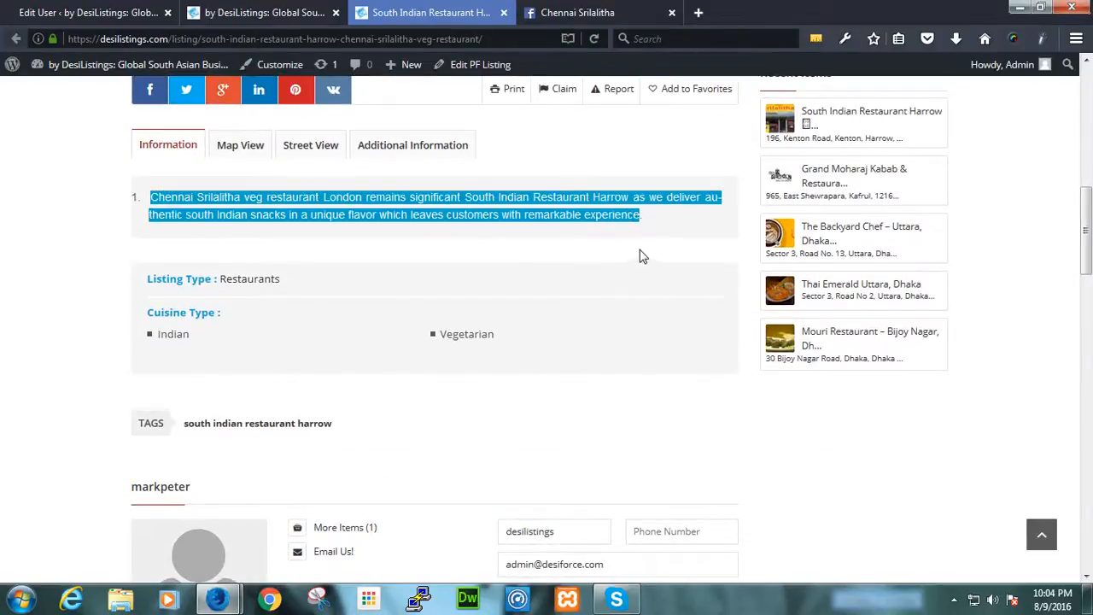
{"action": "left_click", "coordinate": [673, 240]}
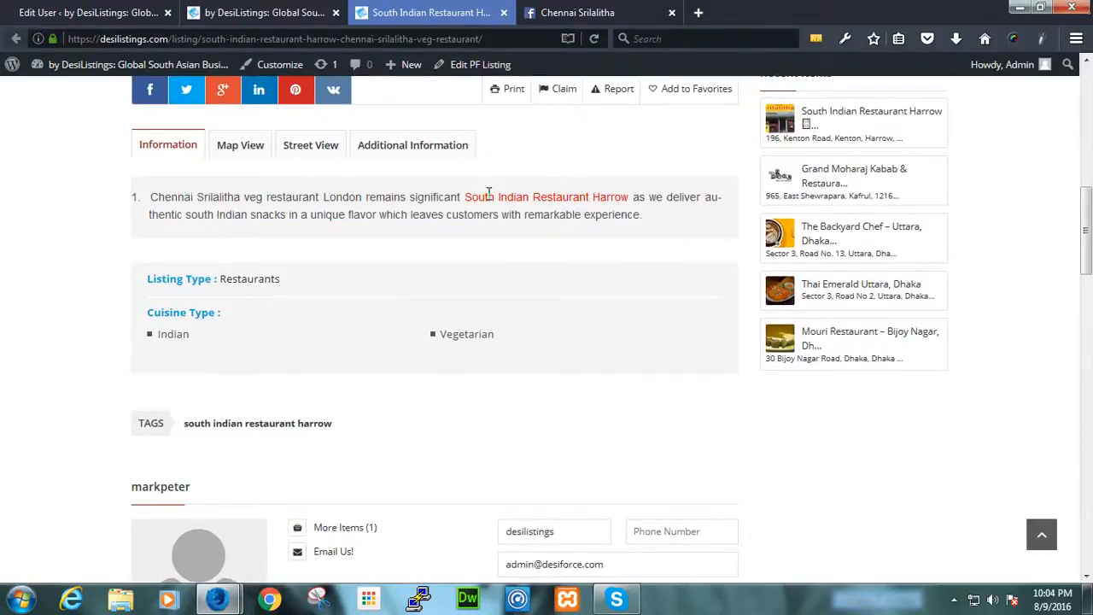
{"action": "left_click_drag", "start_coordinate": [468, 197], "coordinate": [142, 195]}
{"action": "left_click", "coordinate": [647, 222]}
{"action": "left_click", "coordinate": [224, 203]}
{"action": "left_click_drag", "start_coordinate": [465, 197], "coordinate": [641, 209]}
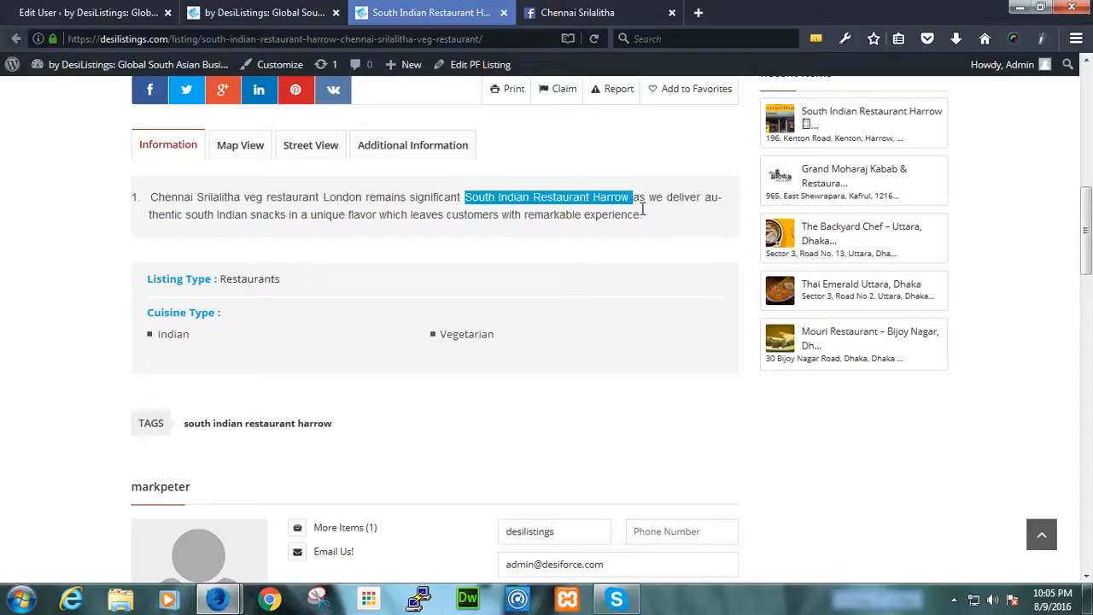
{"action": "left_click", "coordinate": [572, 293]}
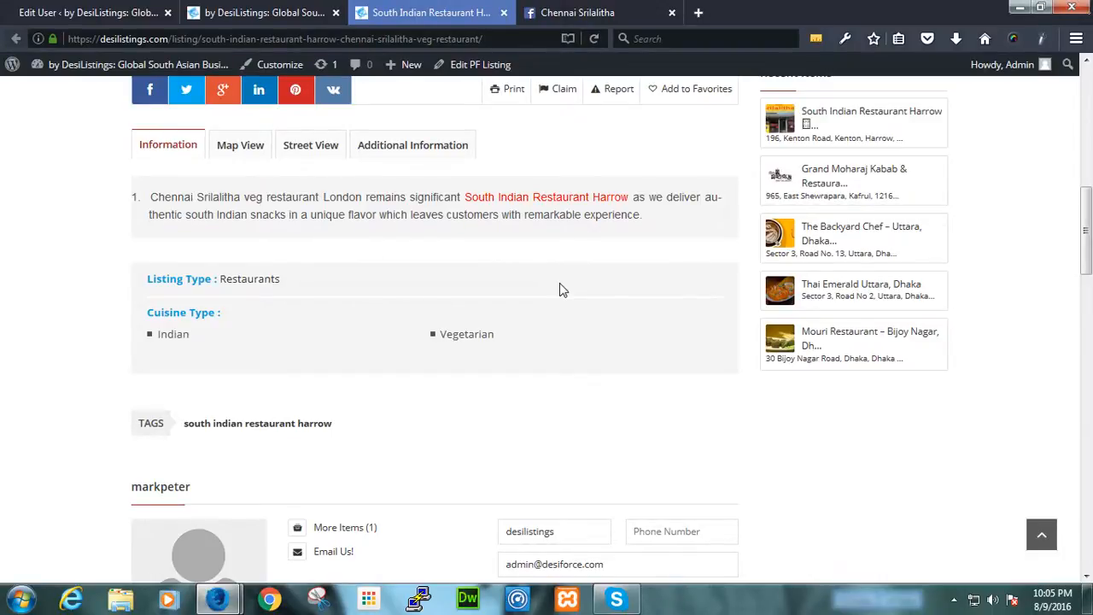
- Switch to the other browser window's DesiListings dashboard and review the profile's user name, e-mail, nickname and photo fields
{"action": "mouse_move", "coordinate": [217, 598]}
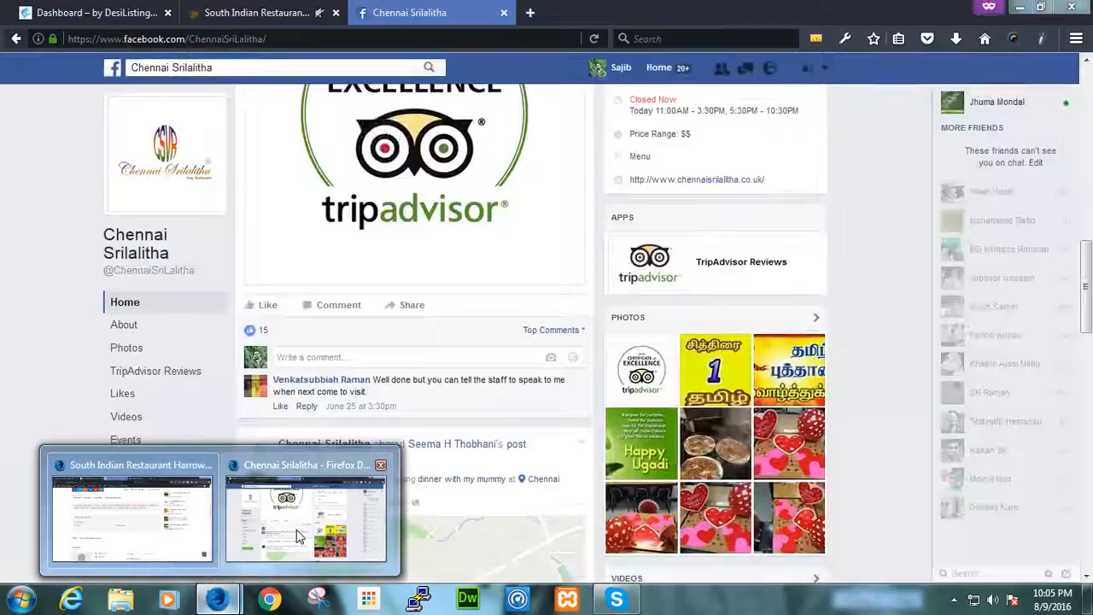
{"action": "left_click", "coordinate": [299, 536]}
{"action": "left_click", "coordinate": [77, 8]}
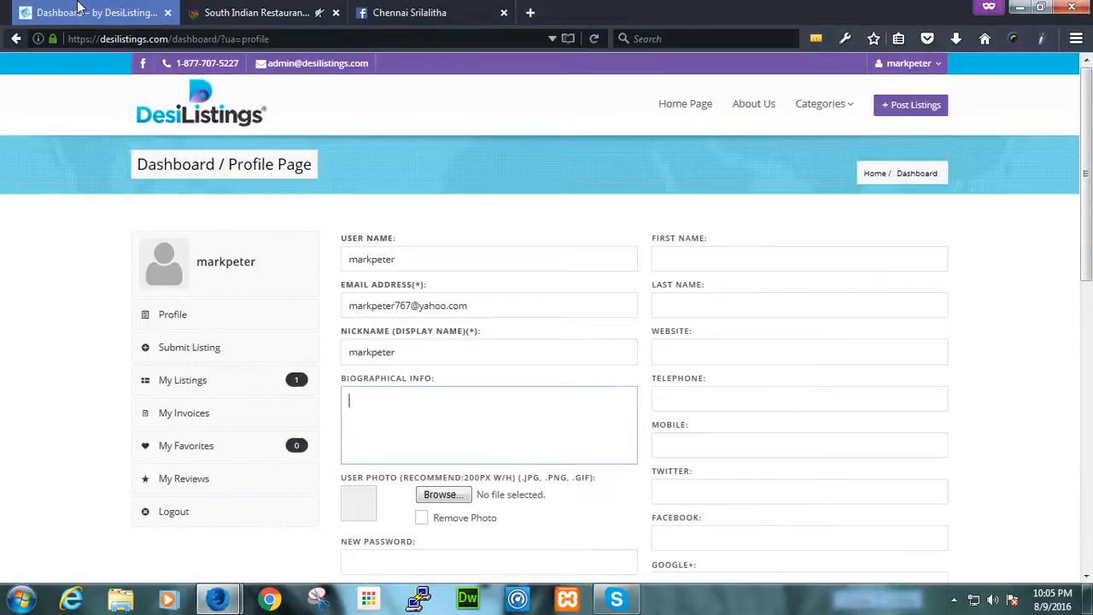
{"action": "triple_click", "coordinate": [245, 268]}
{"action": "left_click", "coordinate": [265, 271]}
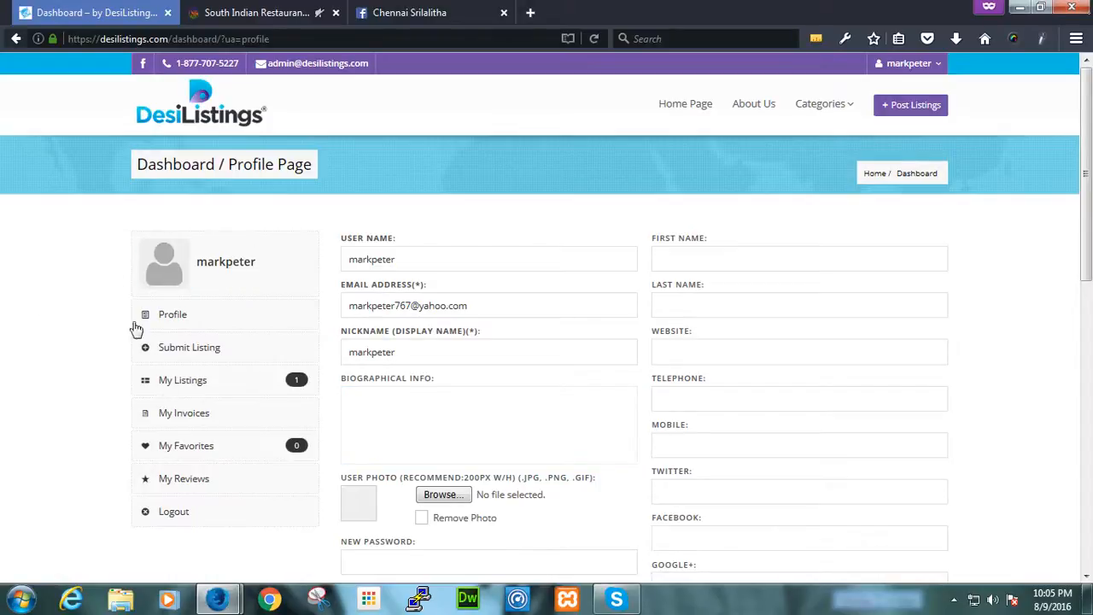
{"action": "scroll", "coordinate": [23, 457], "scroll_direction": "down", "scroll_amount": 2}
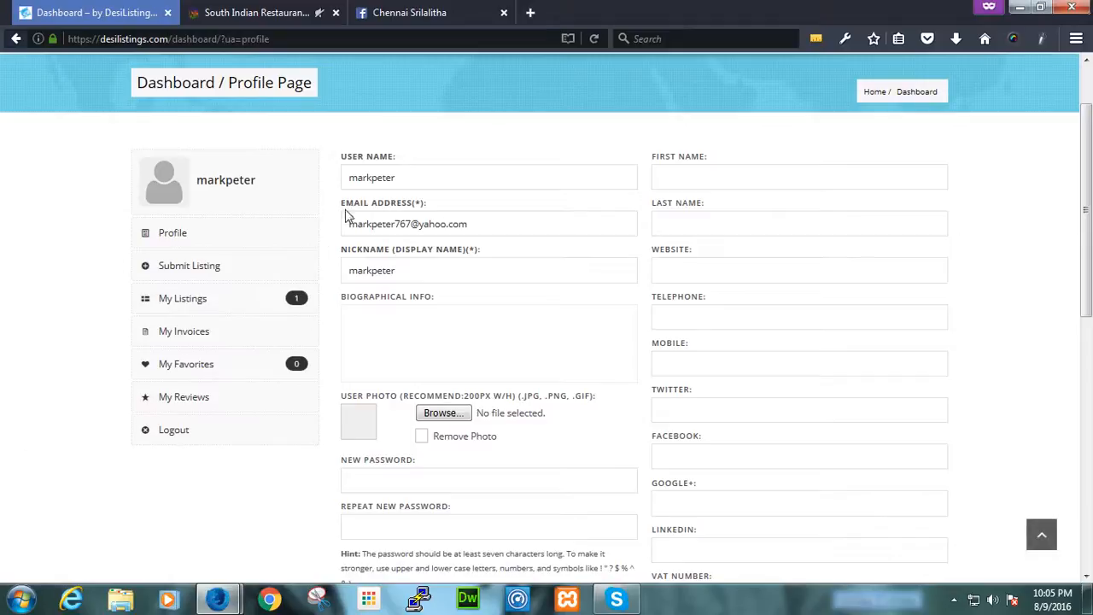
{"action": "left_click", "coordinate": [430, 171]}
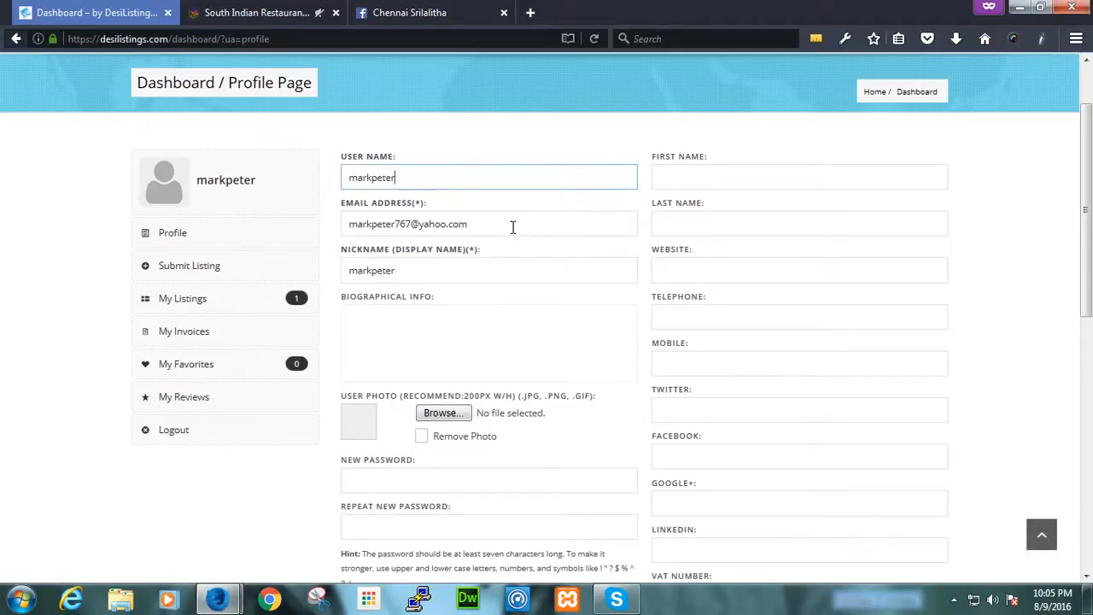
{"action": "left_click", "coordinate": [454, 276]}
{"action": "scroll", "coordinate": [490, 385], "scroll_direction": "down", "scroll_amount": 1}
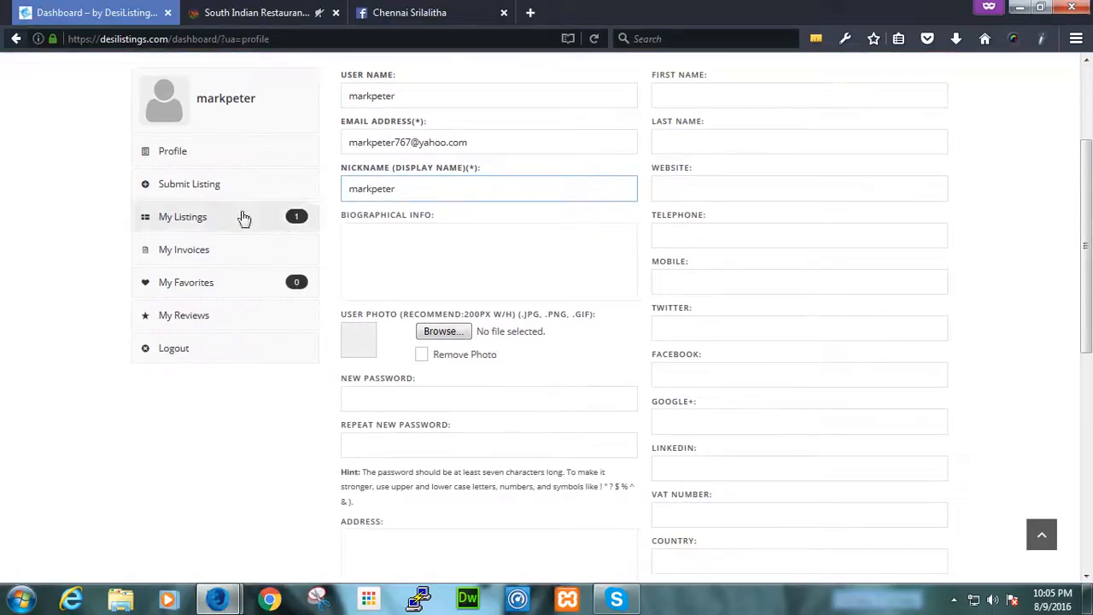
{"action": "scroll", "coordinate": [231, 210], "scroll_direction": "up", "scroll_amount": 1}
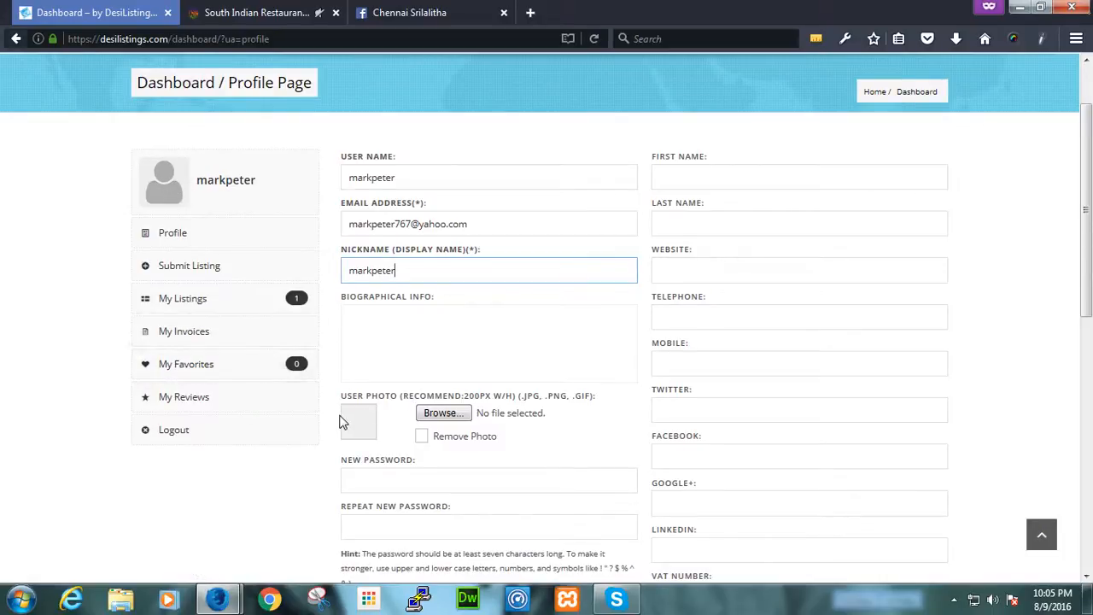
- Look for a usable logo at the top of the restaurant's own website and of its Facebook page
{"action": "left_click", "coordinate": [265, 15]}
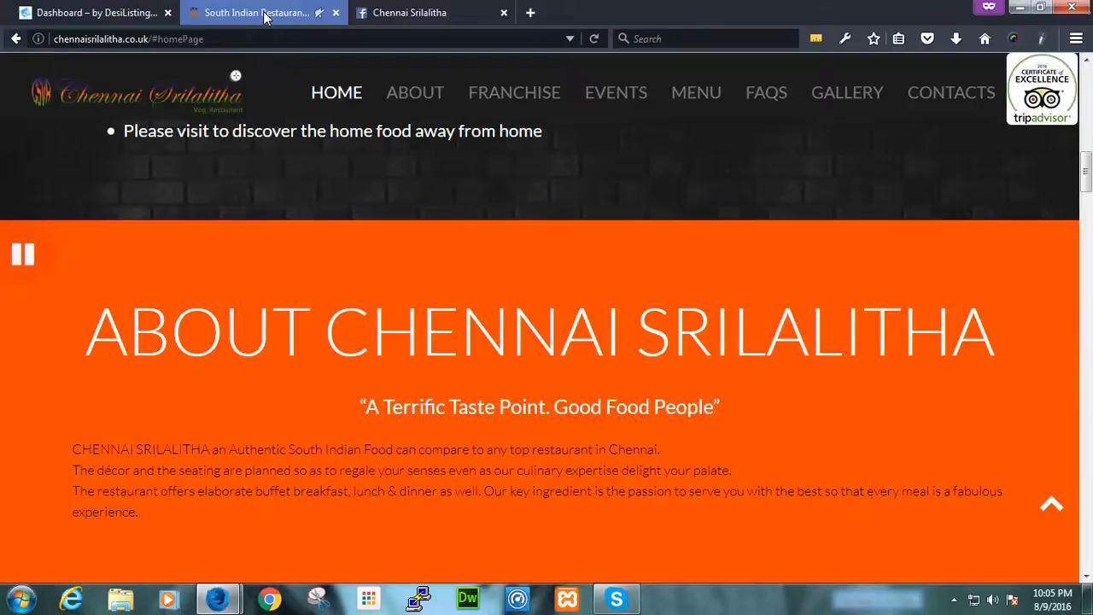
{"action": "left_click", "coordinate": [54, 10]}
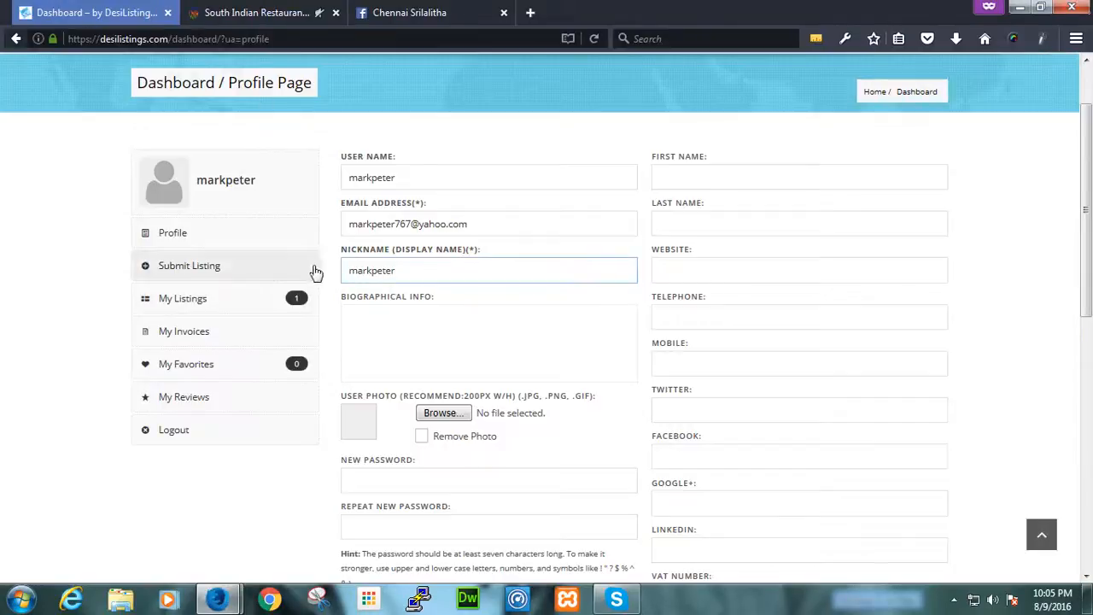
{"action": "left_click", "coordinate": [267, 12]}
{"action": "scroll", "coordinate": [237, 282], "scroll_direction": "up", "scroll_amount": 10}
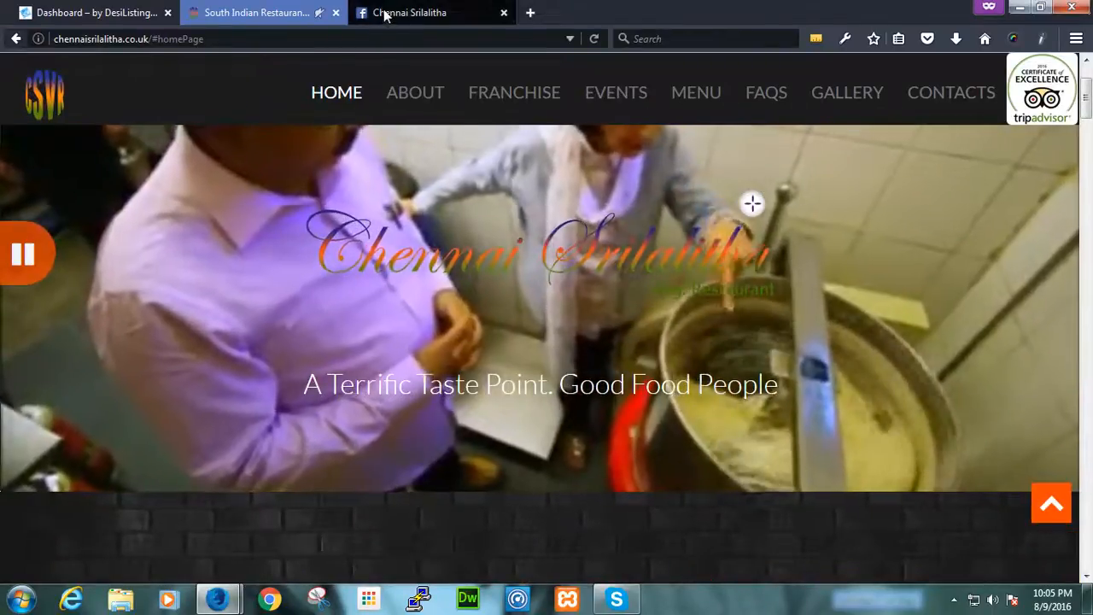
{"action": "left_click", "coordinate": [384, 14]}
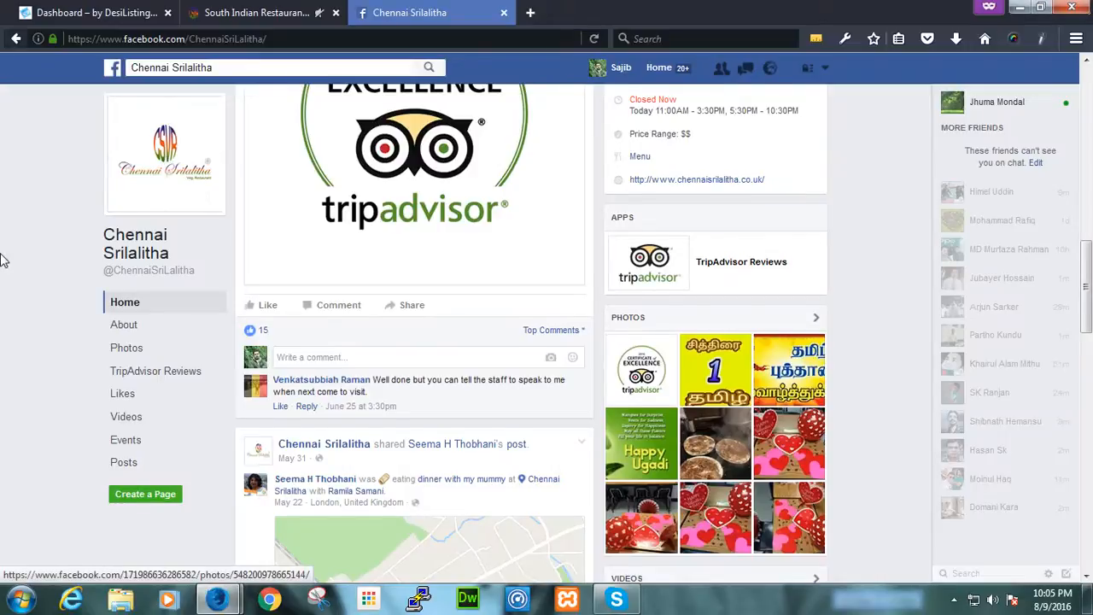
{"action": "scroll", "coordinate": [3, 258], "scroll_direction": "up", "scroll_amount": 10}
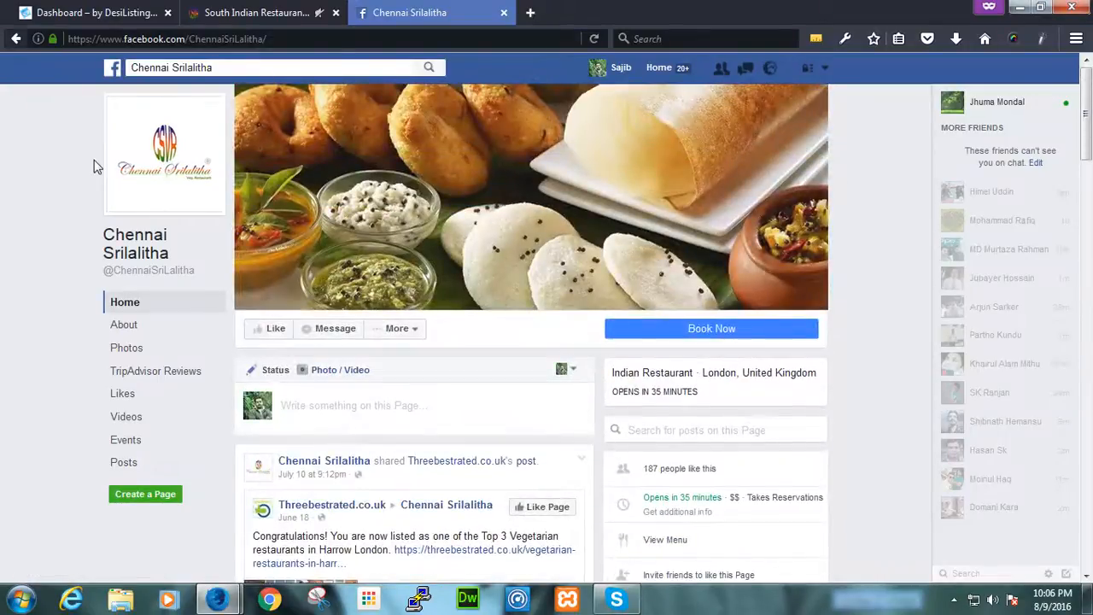
- Inspect the website's header logo, open its source image Logo.png in a new tab, and close the inspector on the website
{"action": "left_click", "coordinate": [256, 8]}
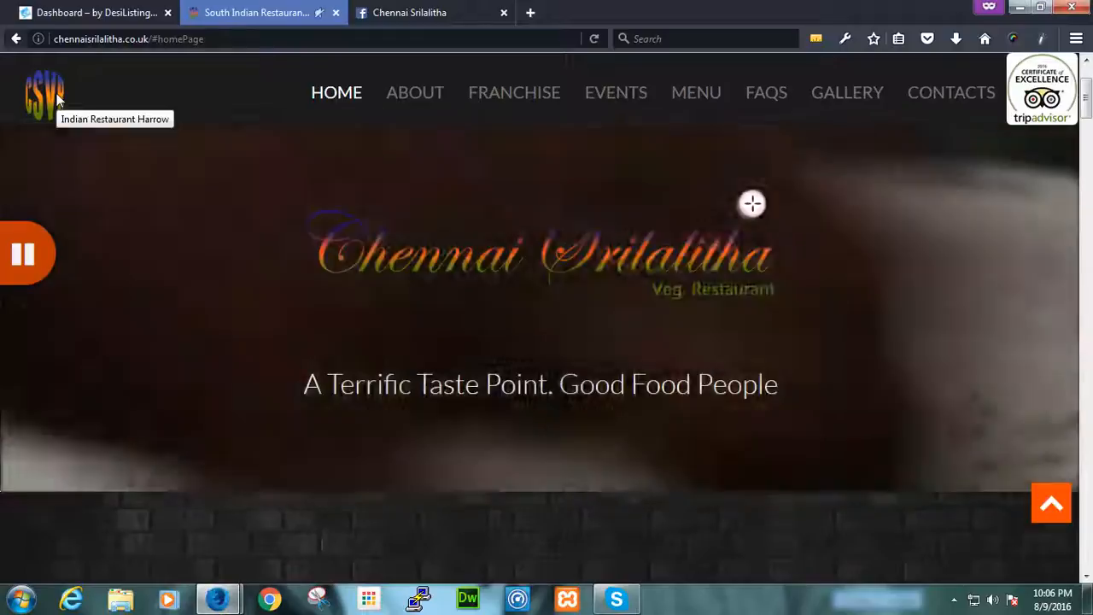
{"action": "right_click", "coordinate": [58, 98]}
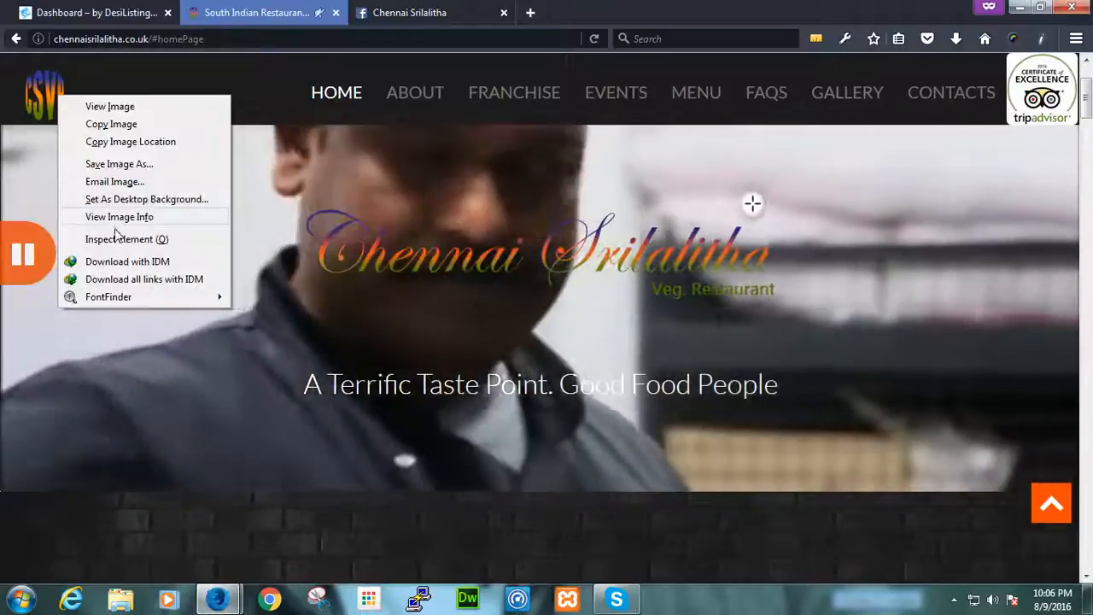
{"action": "left_click", "coordinate": [116, 244]}
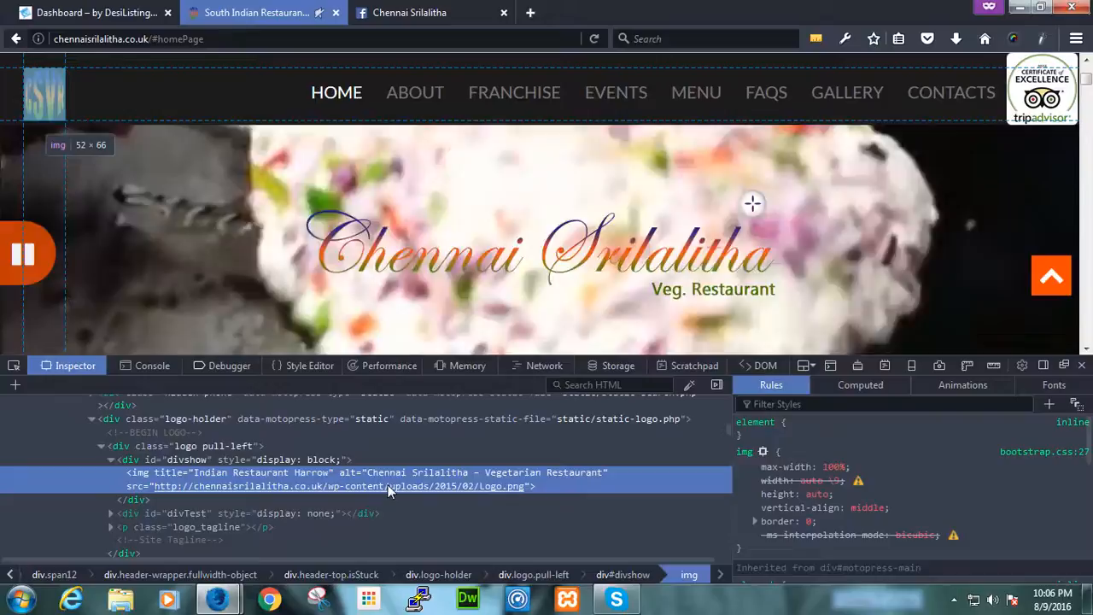
{"action": "double_click", "coordinate": [388, 487]}
{"action": "key", "text": "ctrl+c"}
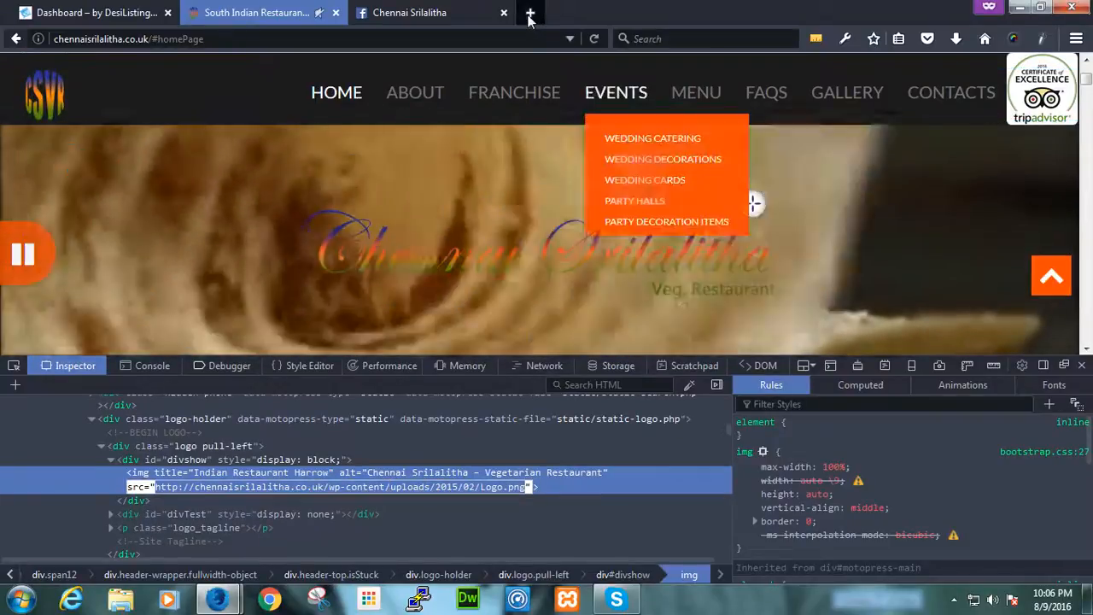
{"action": "left_click", "coordinate": [530, 12]}
{"action": "key", "text": "ctrl+v"}
{"action": "key", "text": "Return"}
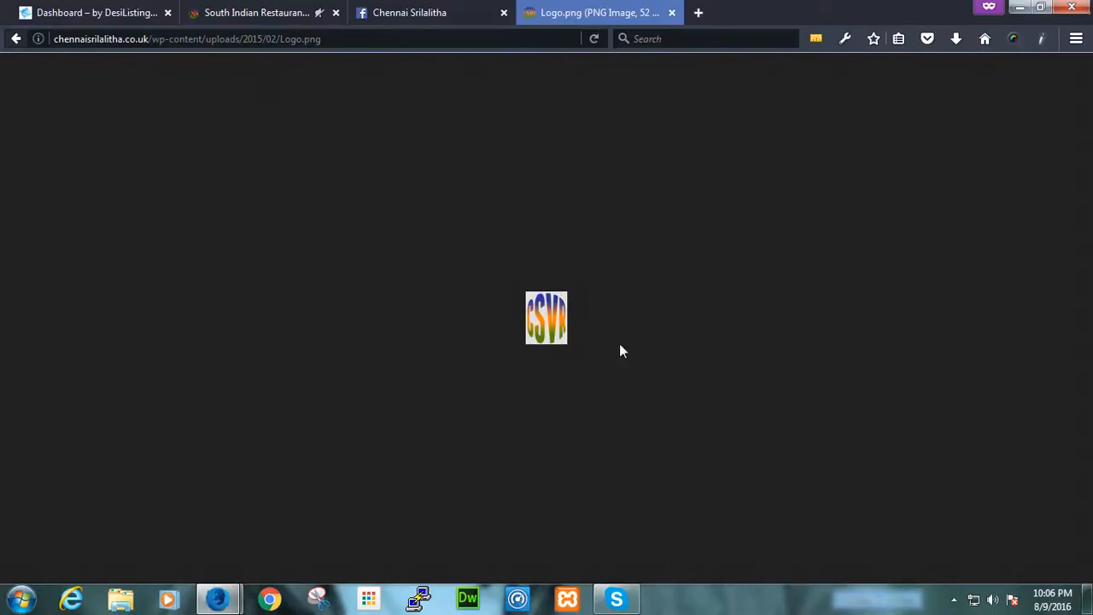
{"action": "right_click", "coordinate": [564, 315]}
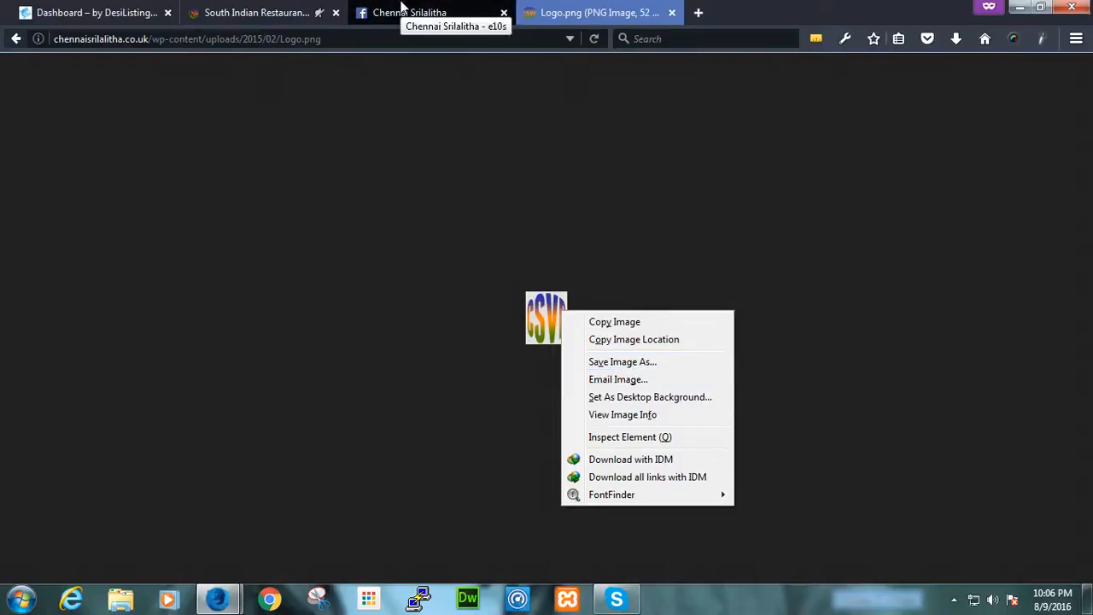
{"action": "left_click", "coordinate": [406, 132]}
{"action": "left_click", "coordinate": [257, 13]}
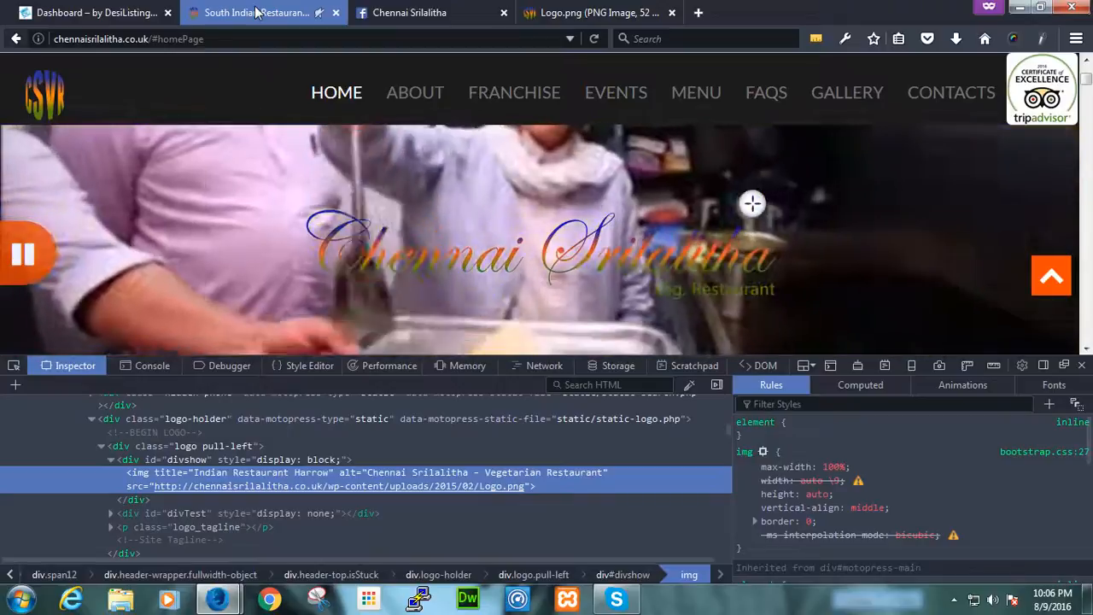
{"action": "key", "text": "F12"}
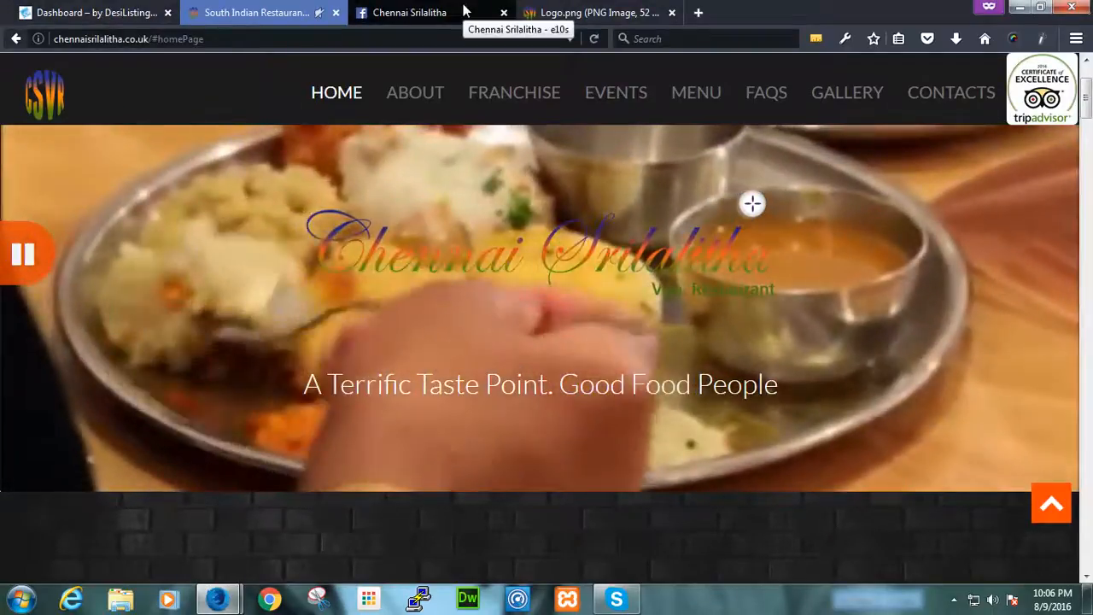
- Open the Chennai Srilalitha profile picture in the photo viewer on its Facebook page
{"action": "left_click", "coordinate": [466, 10]}
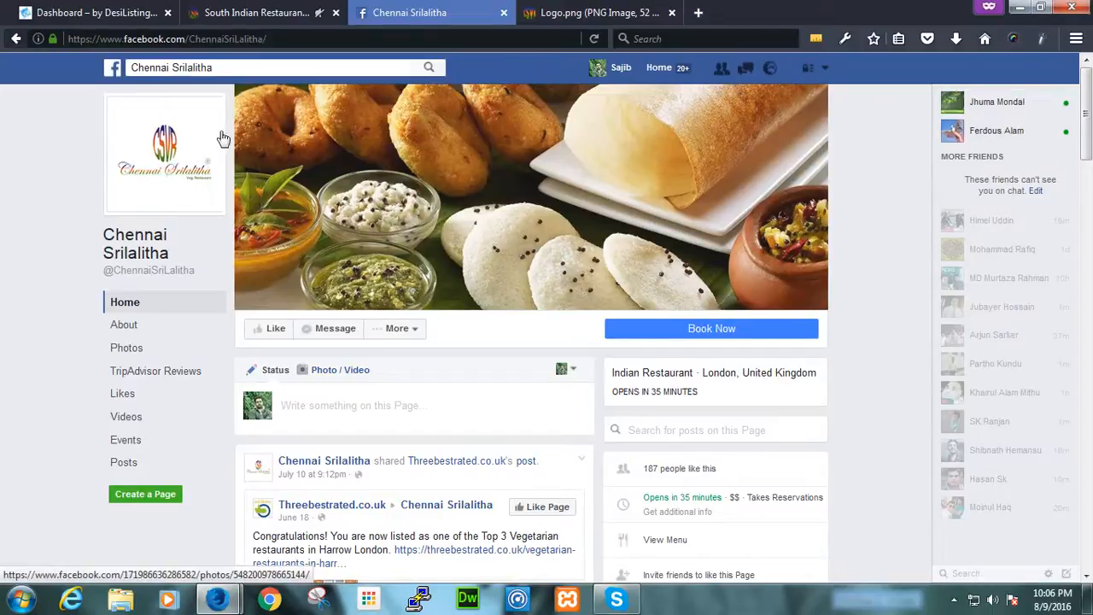
{"action": "left_click", "coordinate": [160, 147]}
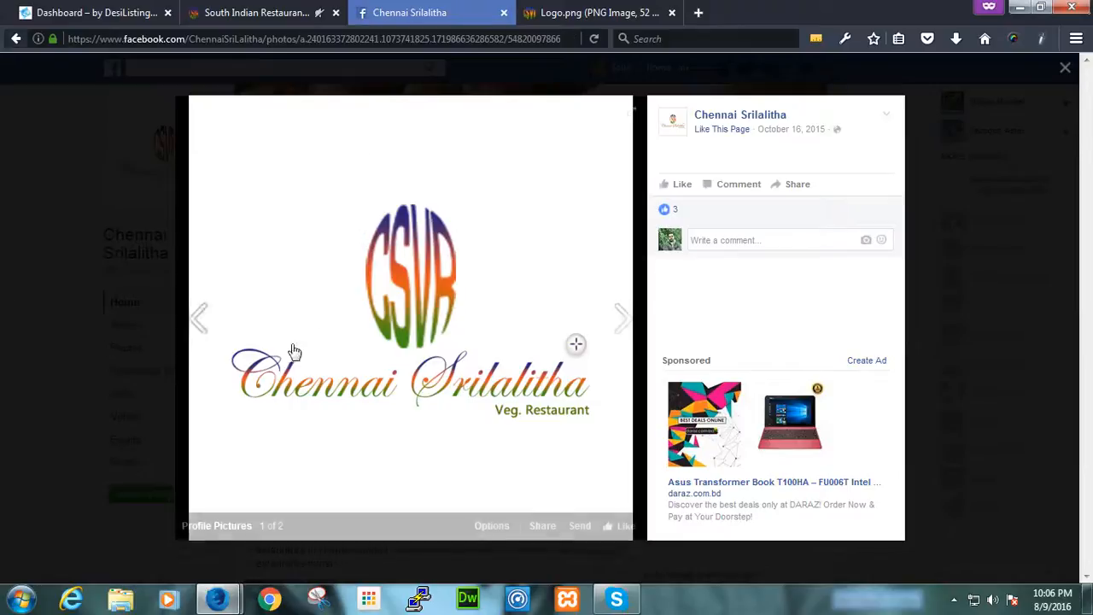
- Save the Chennai Srilalitha profile picture as a PNG in the biryanipot folder, keeping its suggested file name
{"action": "right_click", "coordinate": [387, 295]}
{"action": "left_click", "coordinate": [448, 359]}
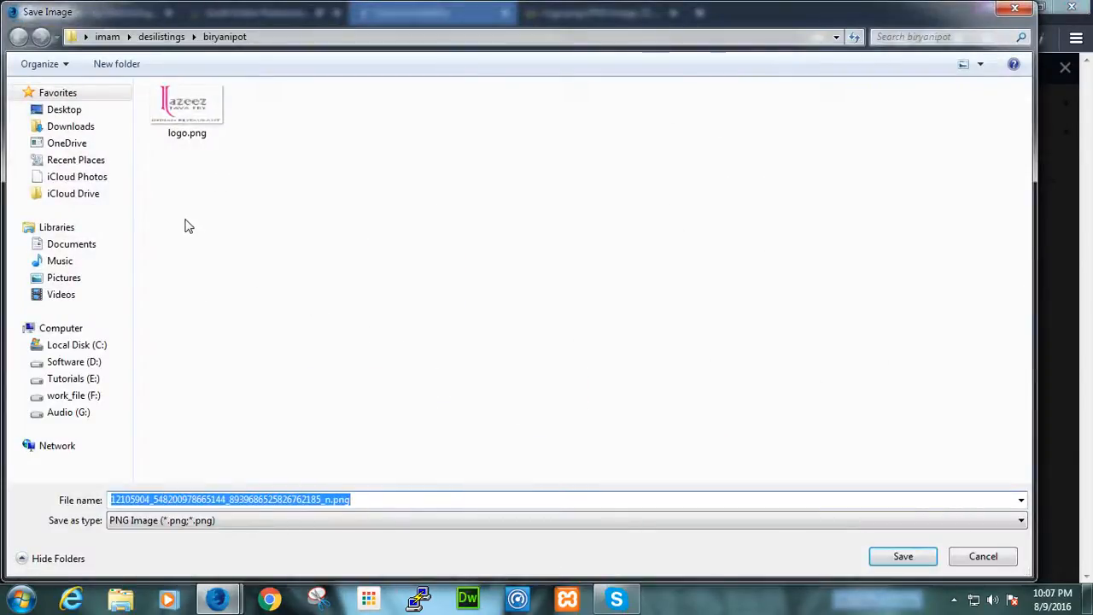
{"action": "left_click", "coordinate": [493, 377]}
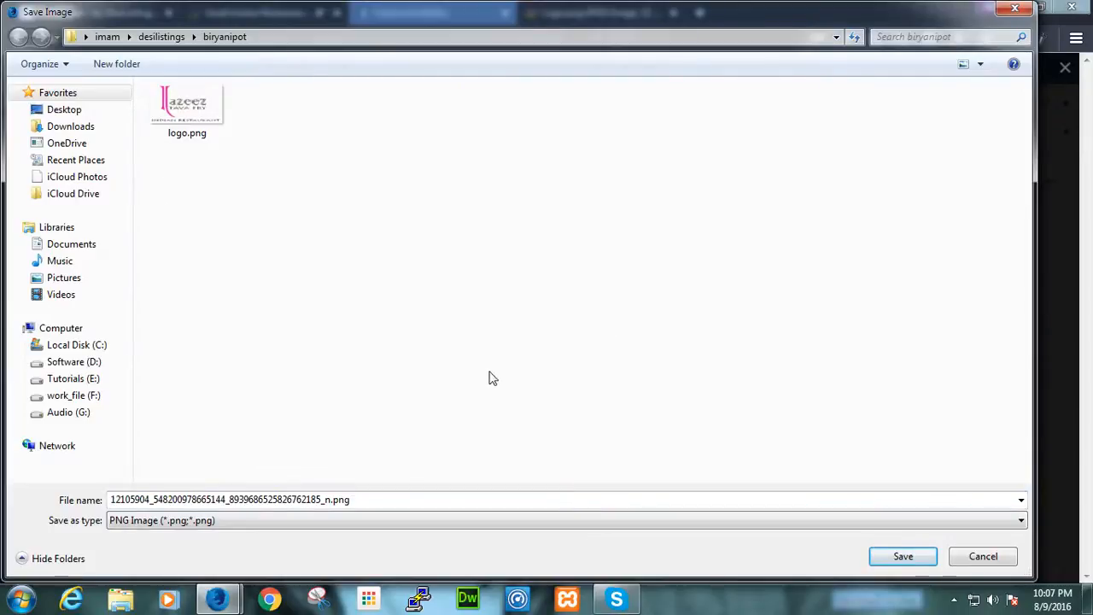
{"action": "left_click", "coordinate": [329, 500]}
{"action": "left_click", "coordinate": [290, 502]}
{"action": "left_click", "coordinate": [893, 557]}
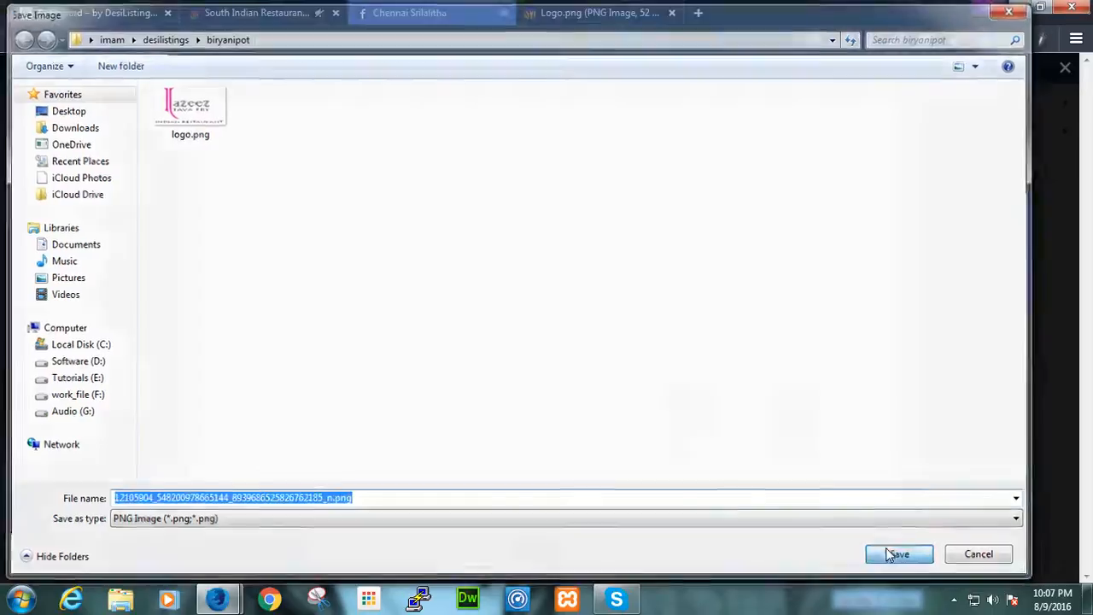
- Return to the DesiListings profile page and choose the saved Chennai Srilalitha logo from the biryanipot folder as the user photo
{"action": "left_click", "coordinate": [256, 12]}
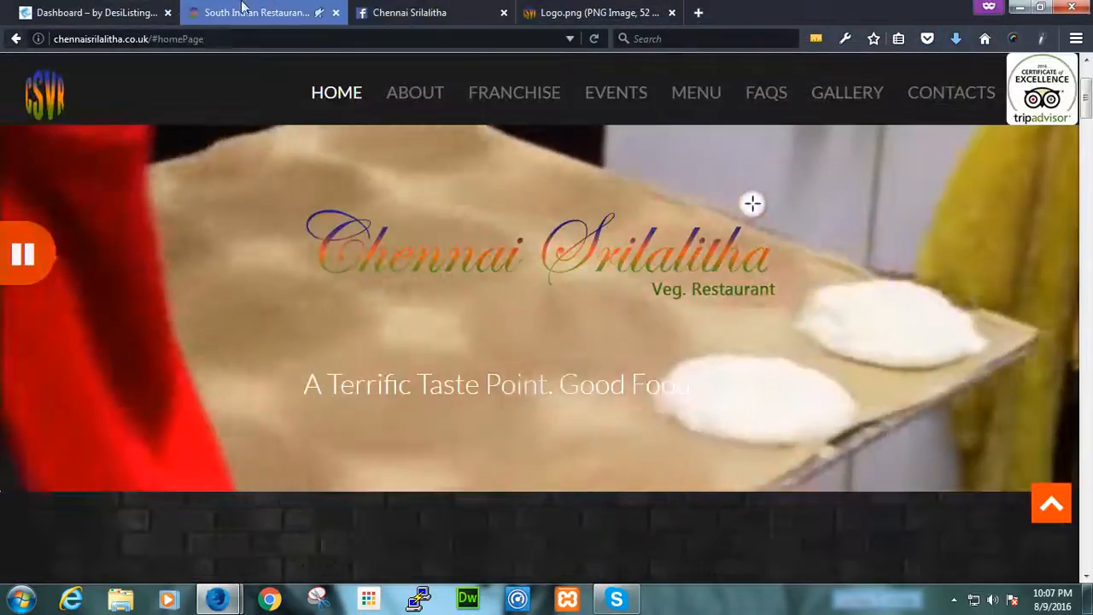
{"action": "left_click", "coordinate": [107, 11]}
{"action": "left_click", "coordinate": [434, 415]}
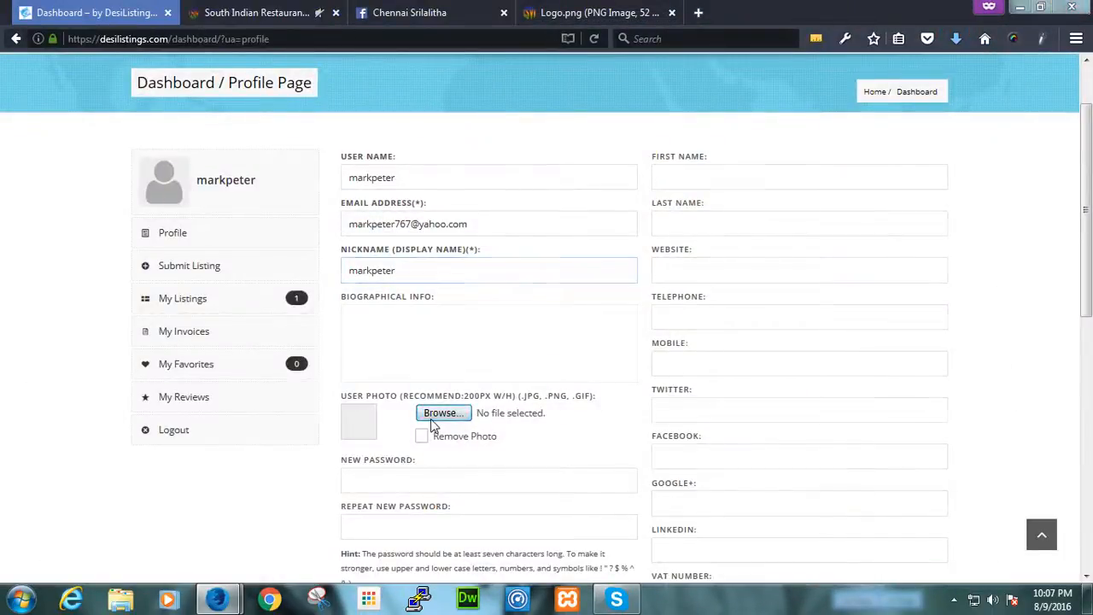
{"action": "left_click", "coordinate": [475, 269]}
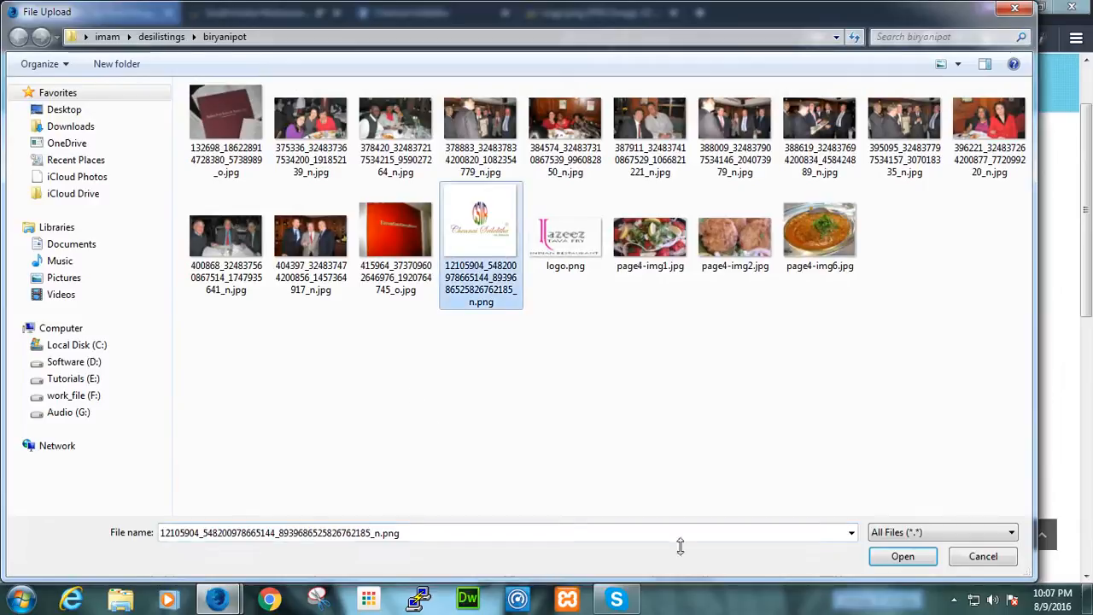
{"action": "left_click", "coordinate": [915, 556]}
- Submit the profile update with the new user photo and check the reloaded profile page
{"action": "scroll", "coordinate": [126, 431], "scroll_direction": "down", "scroll_amount": 1}
{"action": "scroll", "coordinate": [127, 431], "scroll_direction": "down", "scroll_amount": 5}
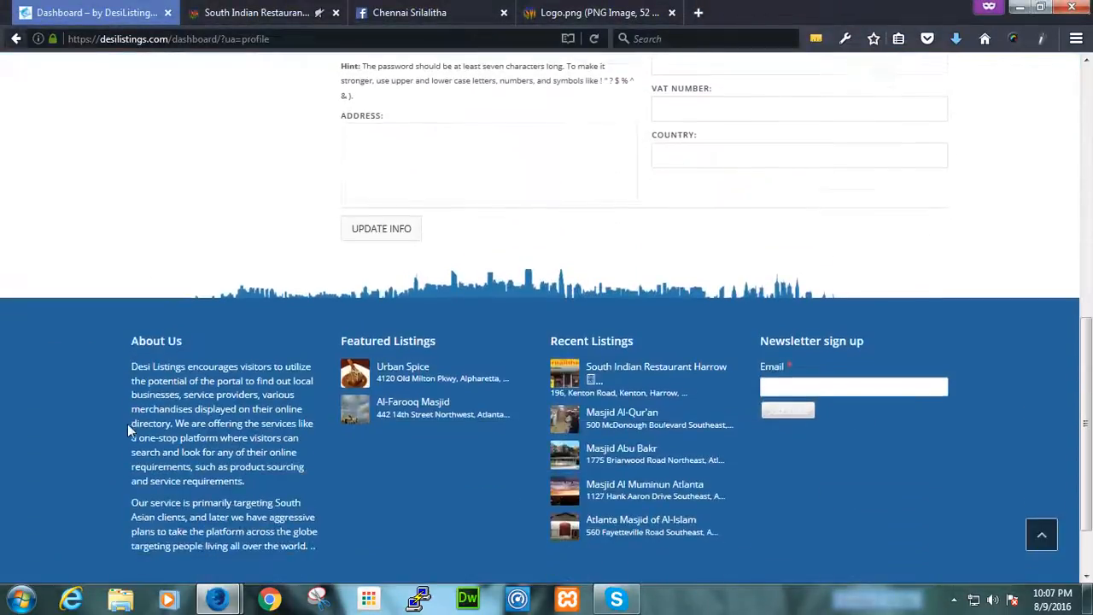
{"action": "left_click", "coordinate": [376, 233]}
{"action": "scroll", "coordinate": [309, 297], "scroll_direction": "up", "scroll_amount": 3}
{"action": "scroll", "coordinate": [270, 338], "scroll_direction": "up", "scroll_amount": 3}
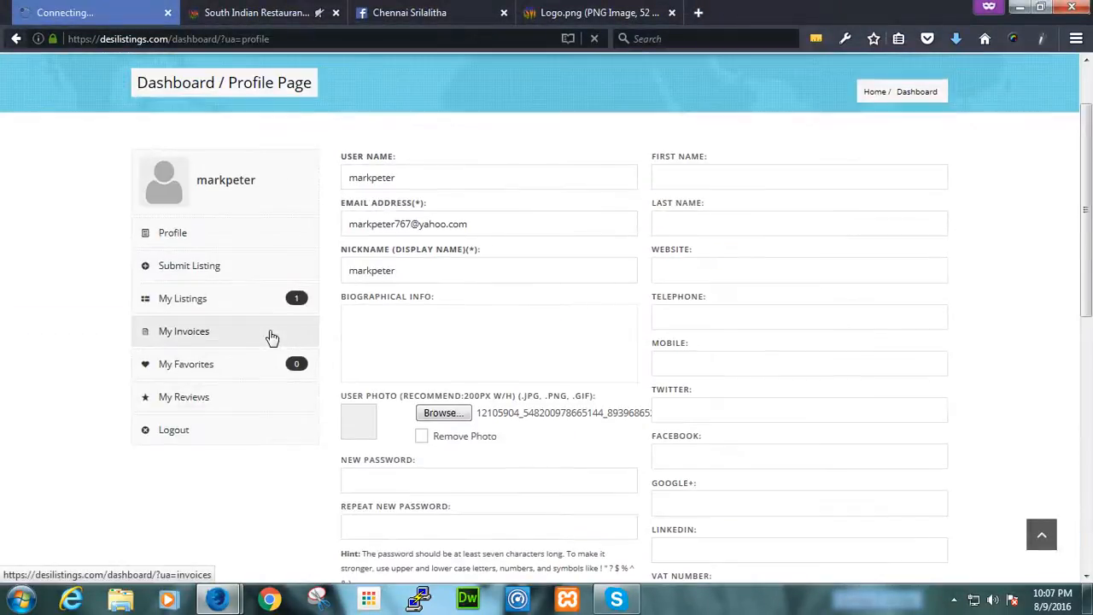
{"action": "scroll", "coordinate": [270, 340], "scroll_direction": "down", "scroll_amount": 4}
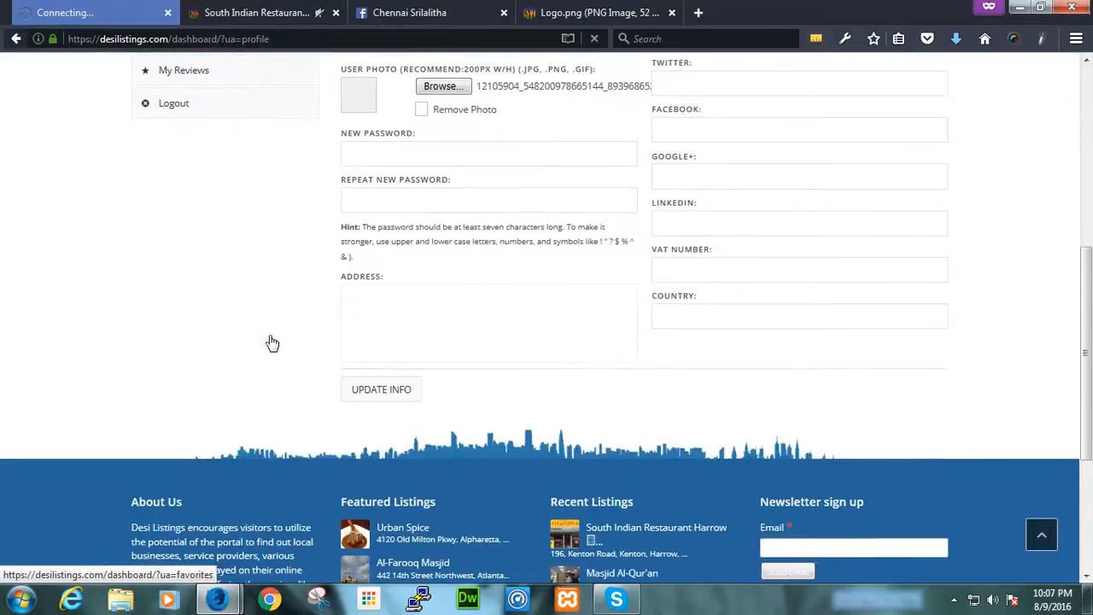
{"action": "scroll", "coordinate": [290, 385], "scroll_direction": "up", "scroll_amount": 3}
{"action": "scroll", "coordinate": [275, 386], "scroll_direction": "up", "scroll_amount": 2}
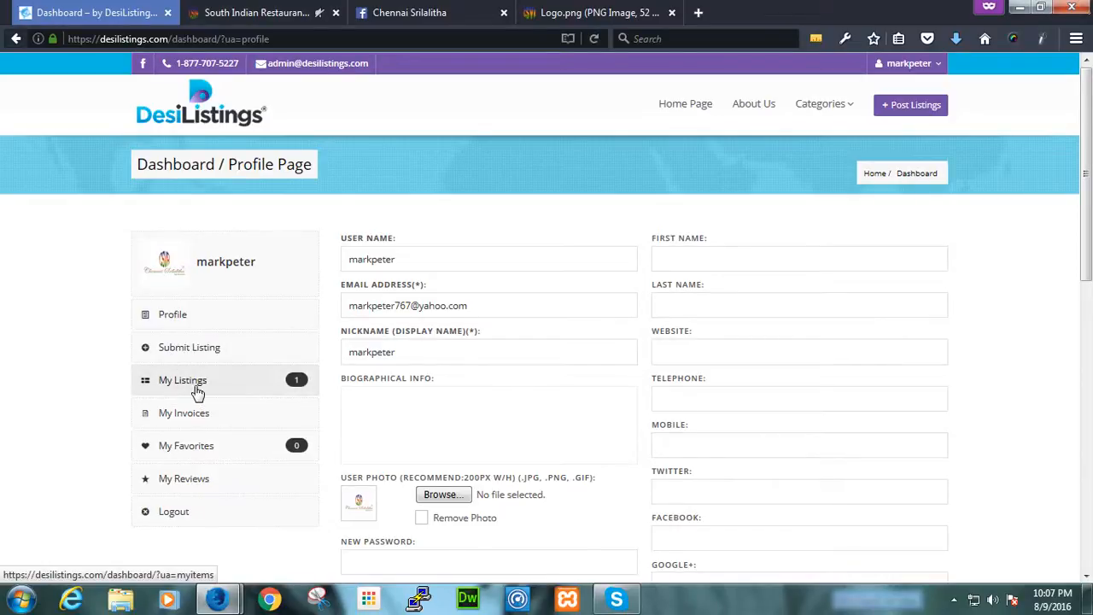
- Open the South Indian Restaurant Harrow listing for editing and review its listing type, title and description
{"action": "left_click", "coordinate": [197, 392]}
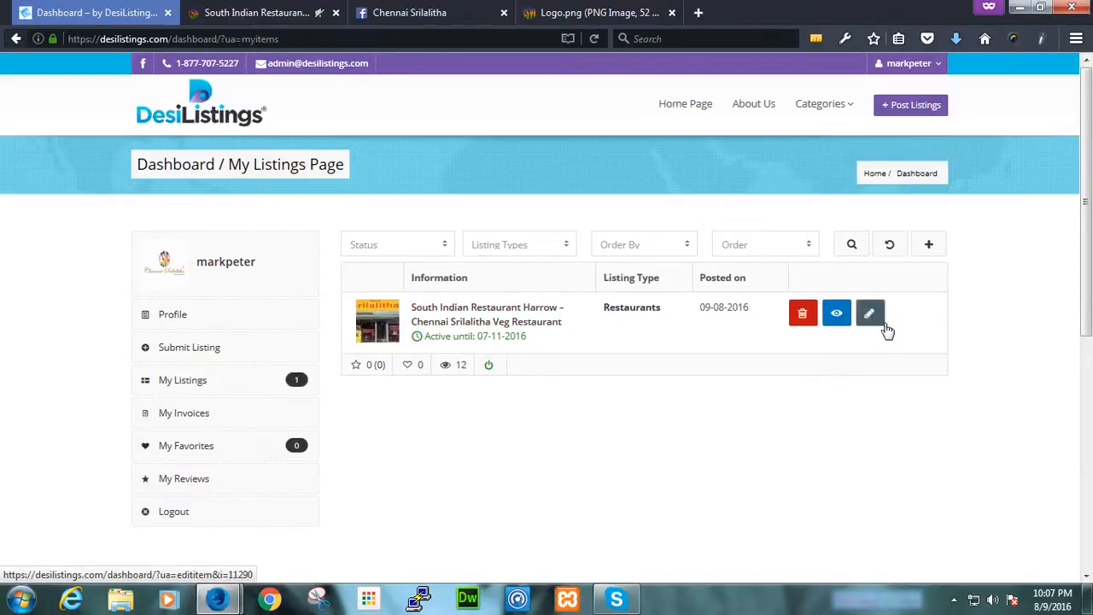
{"action": "left_click", "coordinate": [871, 316]}
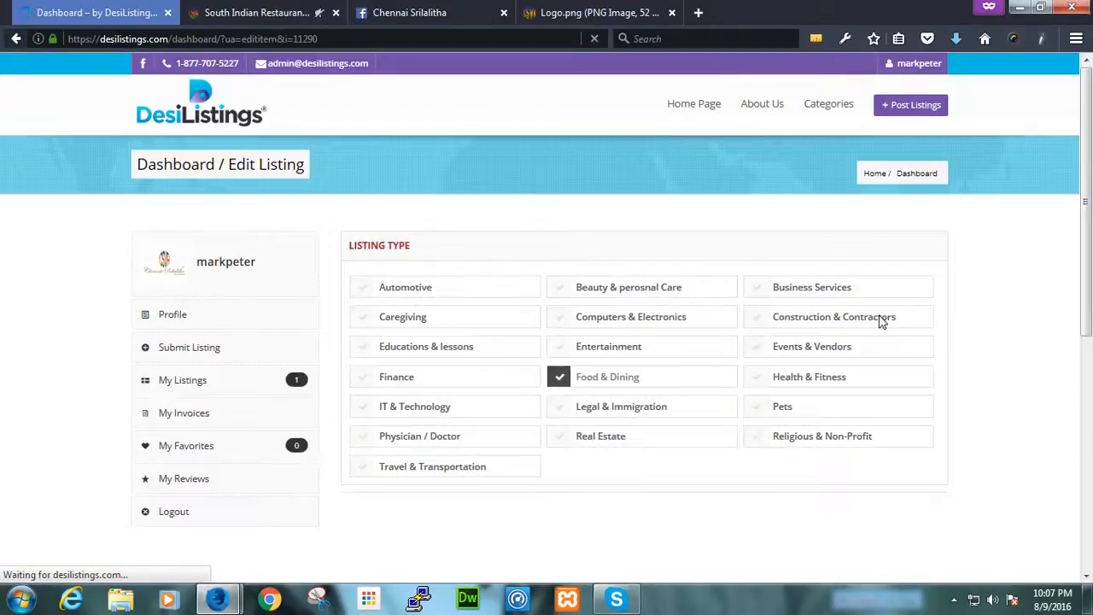
{"action": "left_click", "coordinate": [882, 322]}
{"action": "scroll", "coordinate": [1086, 415], "scroll_direction": "down", "scroll_amount": 3}
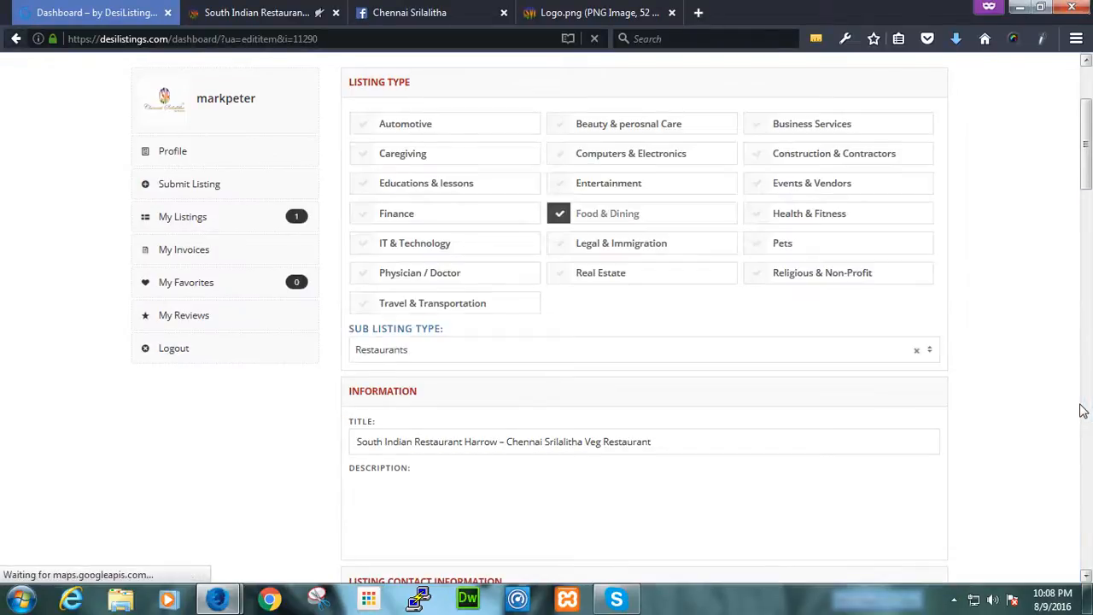
{"action": "scroll", "coordinate": [1082, 410], "scroll_direction": "down", "scroll_amount": 3}
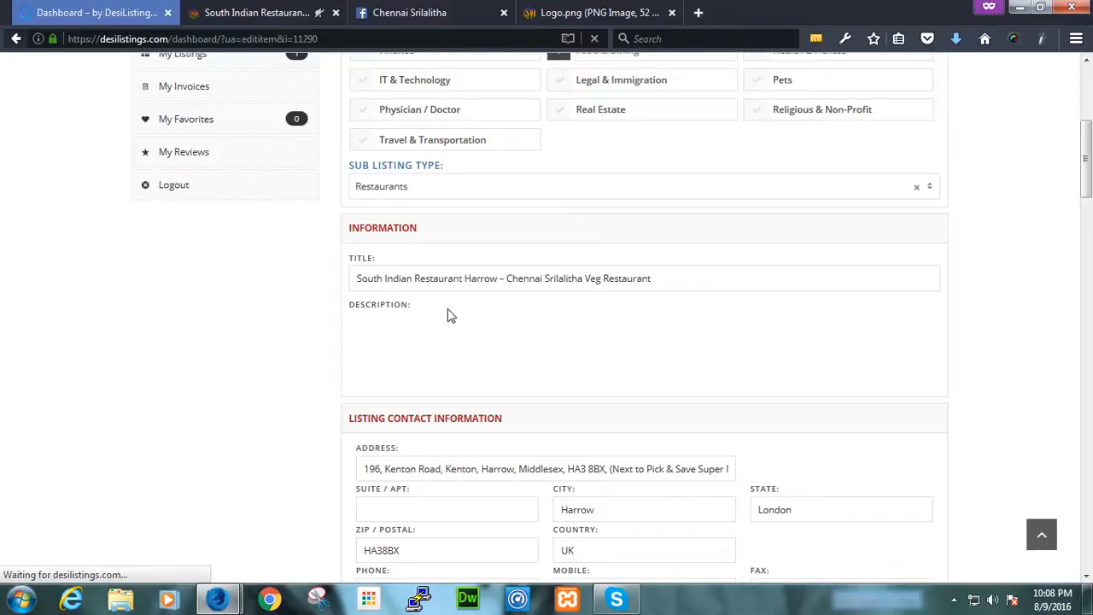
{"action": "scroll", "coordinate": [446, 371], "scroll_direction": "down", "scroll_amount": 3}
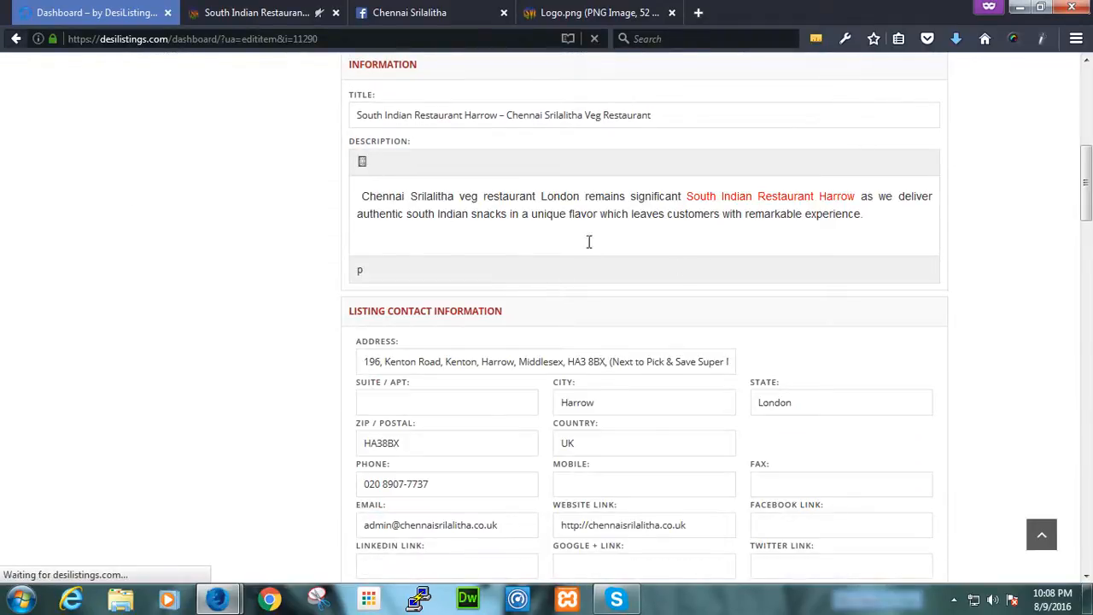
{"action": "scroll", "coordinate": [460, 223], "scroll_direction": "up", "scroll_amount": 1}
{"action": "scroll", "coordinate": [459, 222], "scroll_direction": "up", "scroll_amount": 1}
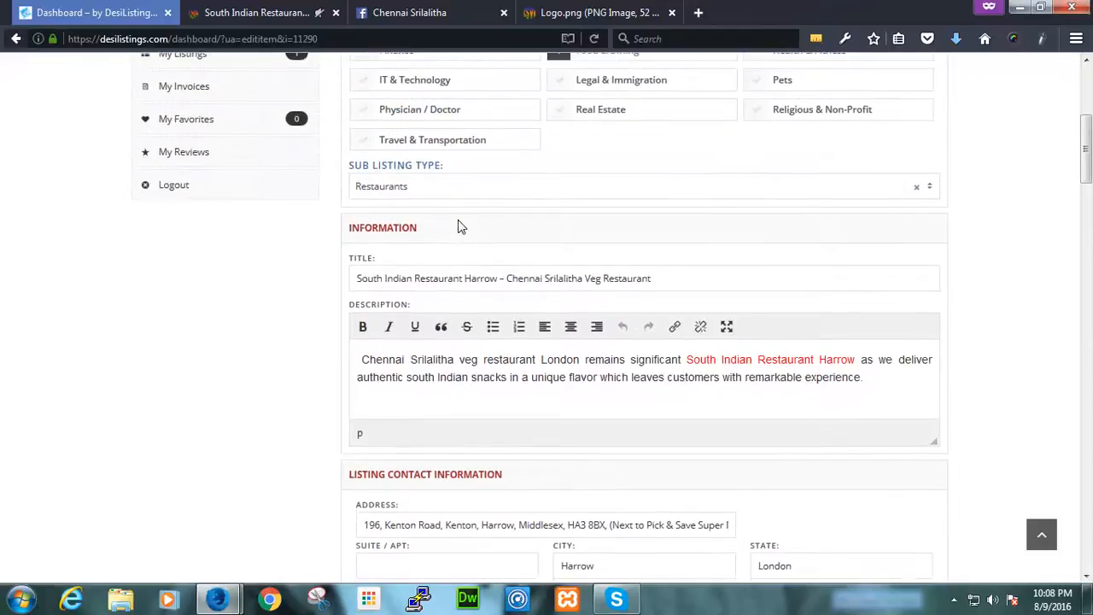
- Look through the home and About sections of the restaurant's website for description text, dismissing the system startup notification
{"action": "left_click", "coordinate": [257, 13]}
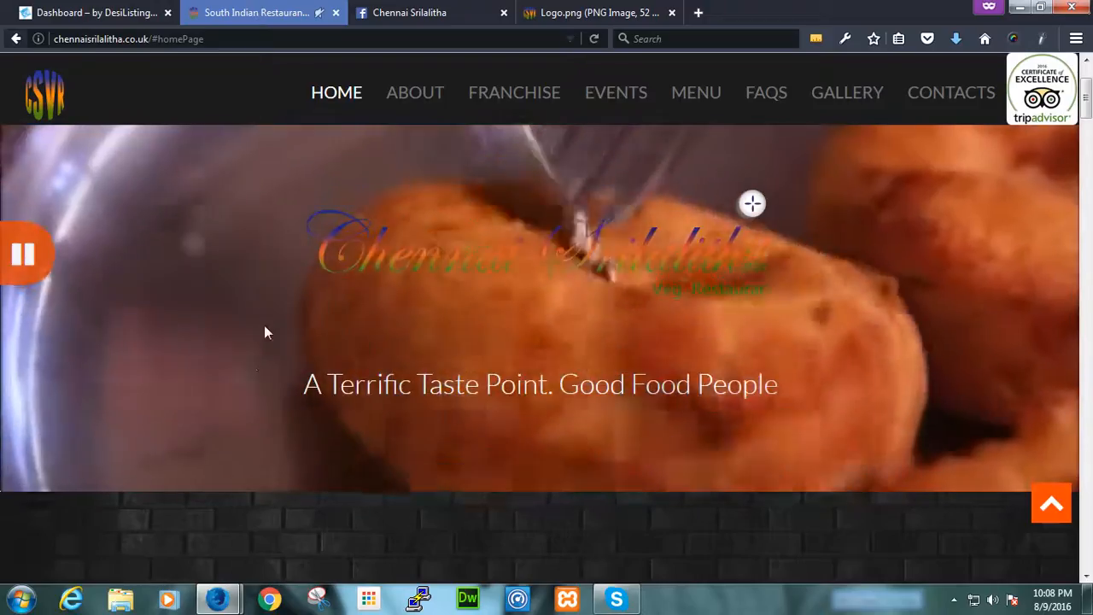
{"action": "scroll", "coordinate": [247, 374], "scroll_direction": "down", "scroll_amount": 2}
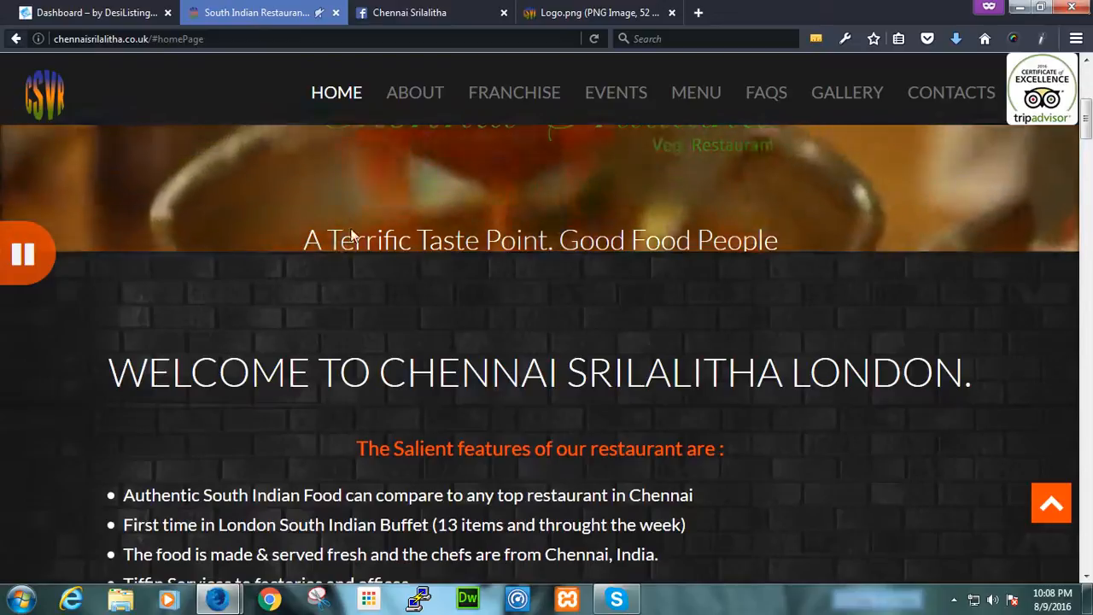
{"action": "mouse_move", "coordinate": [422, 96]}
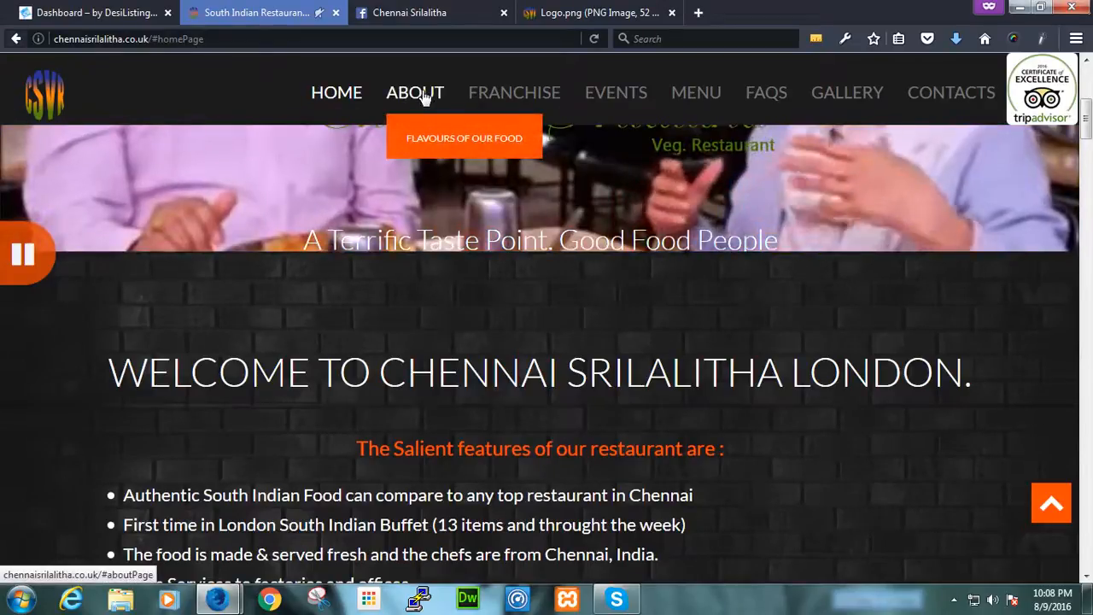
{"action": "left_click", "coordinate": [422, 96]}
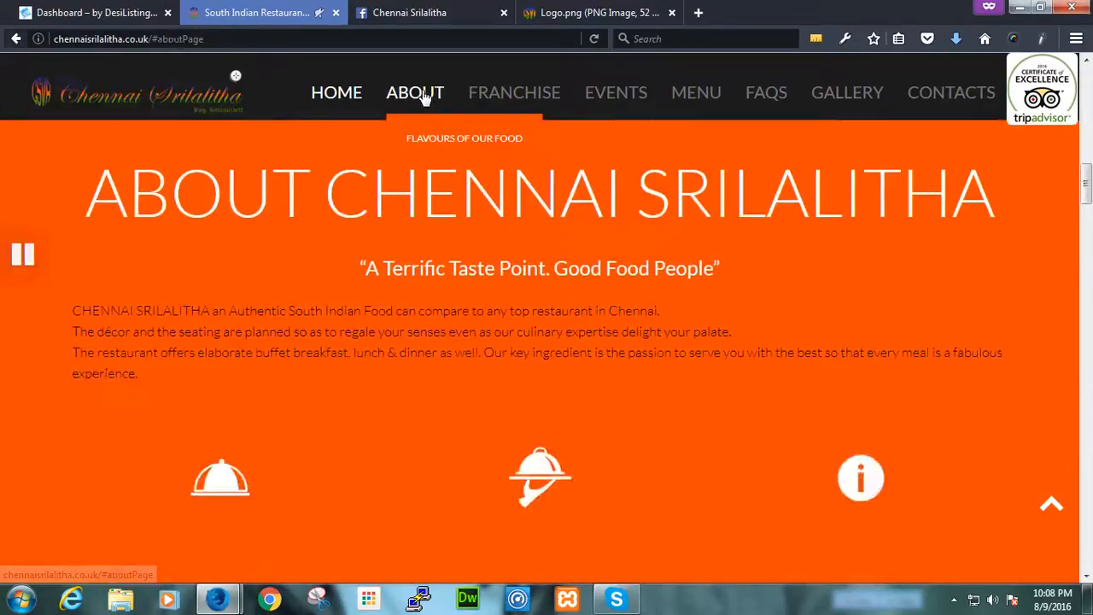
{"action": "left_click", "coordinate": [334, 96]}
{"action": "scroll", "coordinate": [260, 281], "scroll_direction": "down", "scroll_amount": 5}
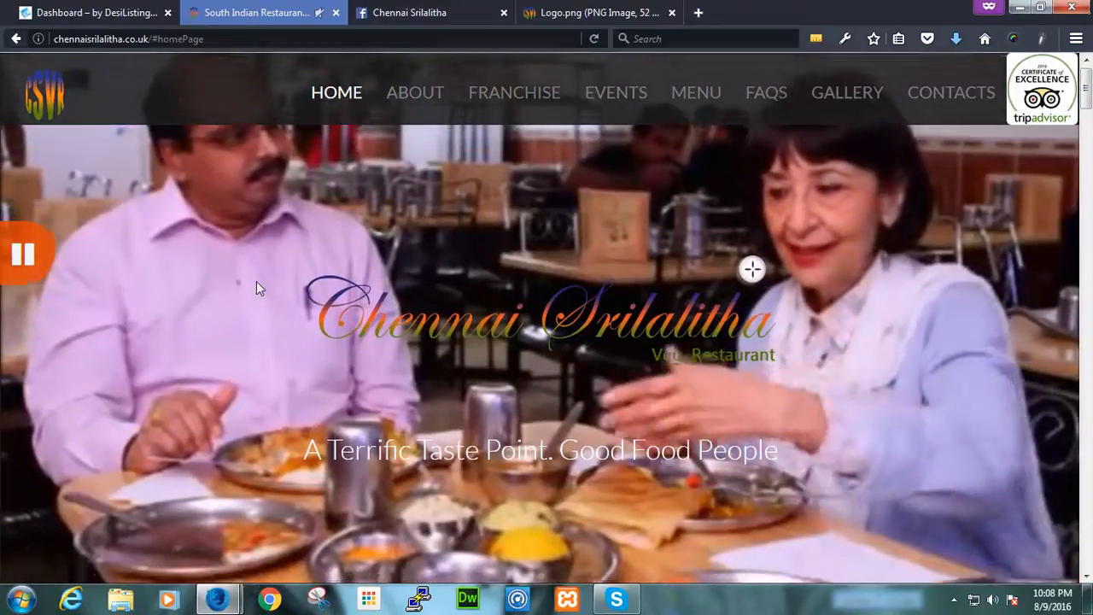
{"action": "scroll", "coordinate": [276, 278], "scroll_direction": "down", "scroll_amount": 2}
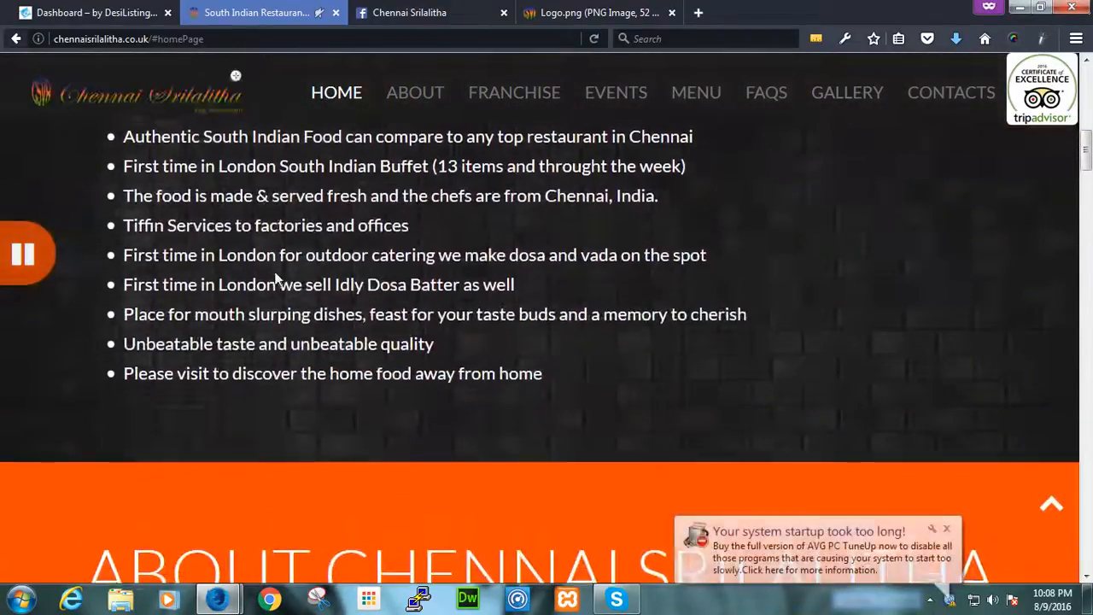
{"action": "scroll", "coordinate": [278, 280], "scroll_direction": "up", "scroll_amount": 4}
{"action": "scroll", "coordinate": [284, 290], "scroll_direction": "down", "scroll_amount": 2}
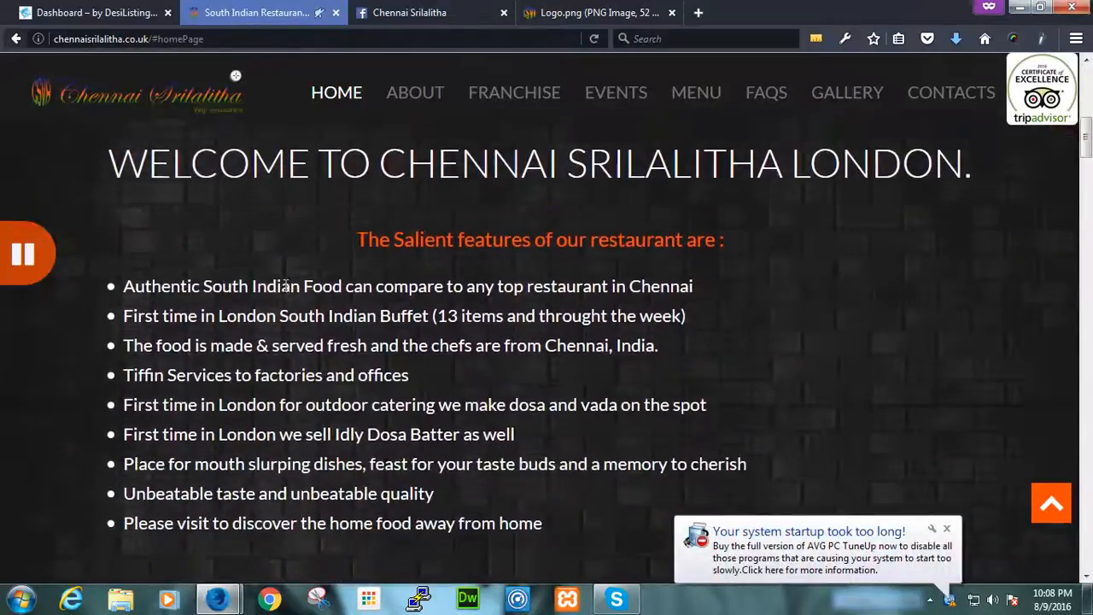
{"action": "scroll", "coordinate": [290, 273], "scroll_direction": "up", "scroll_amount": 3}
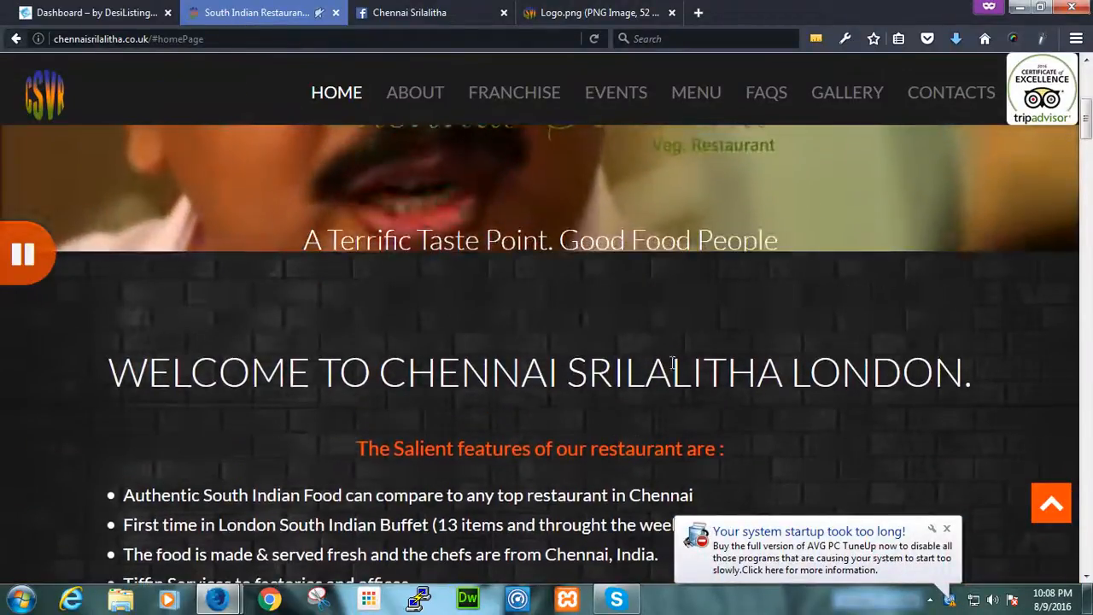
{"action": "left_click", "coordinate": [944, 529]}
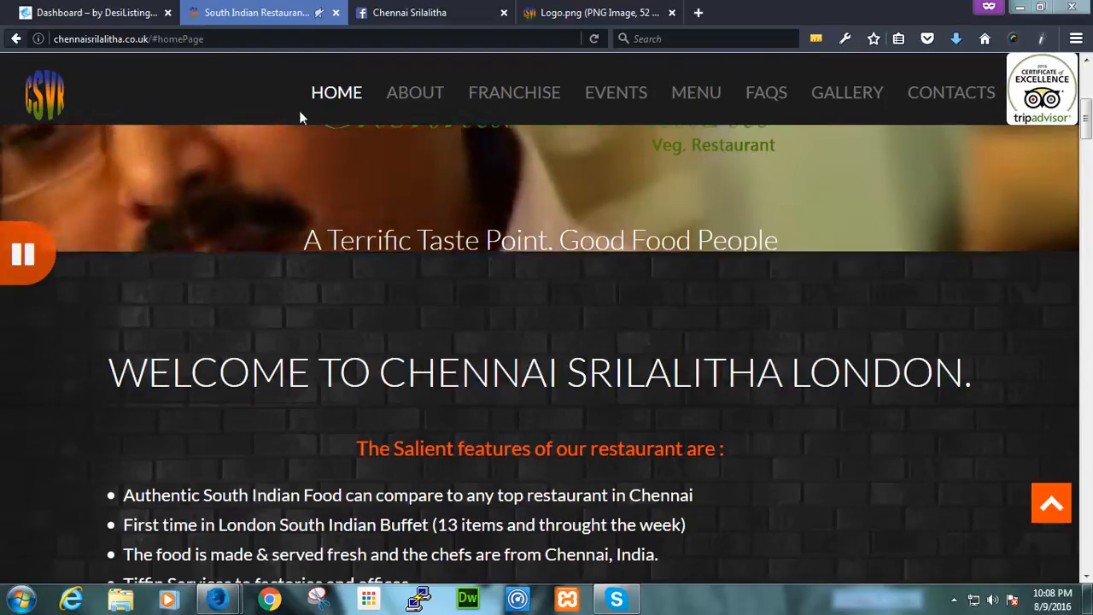
{"action": "mouse_move", "coordinate": [405, 102]}
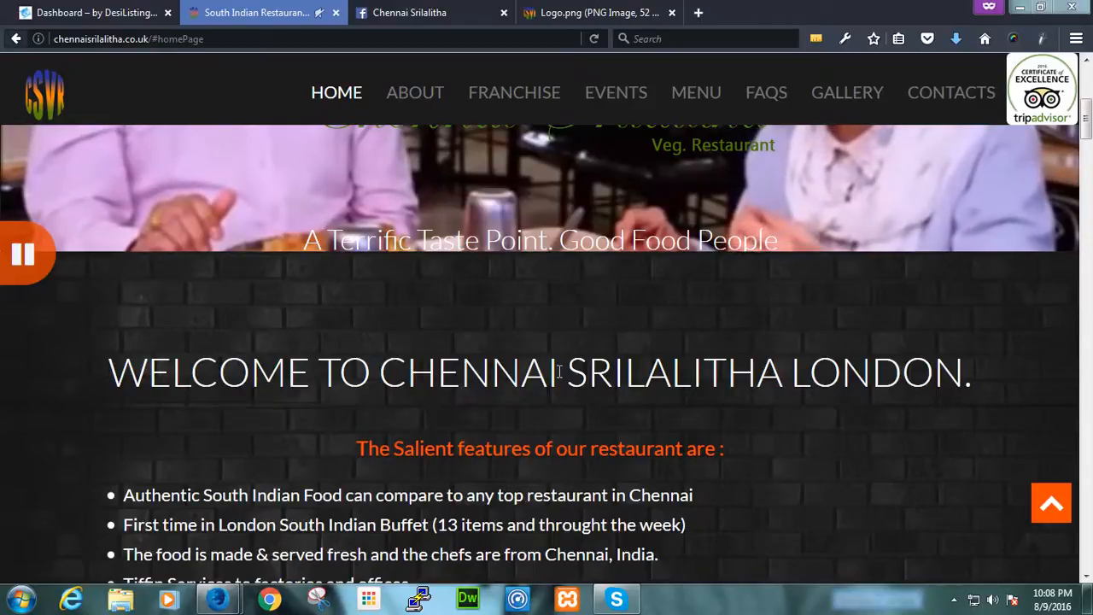
- Copy the full introductory paragraph under About Chennai Srilalitha on the restaurant's website
{"action": "scroll", "coordinate": [458, 394], "scroll_direction": "down", "scroll_amount": 5}
{"action": "scroll", "coordinate": [558, 408], "scroll_direction": "down", "scroll_amount": 4}
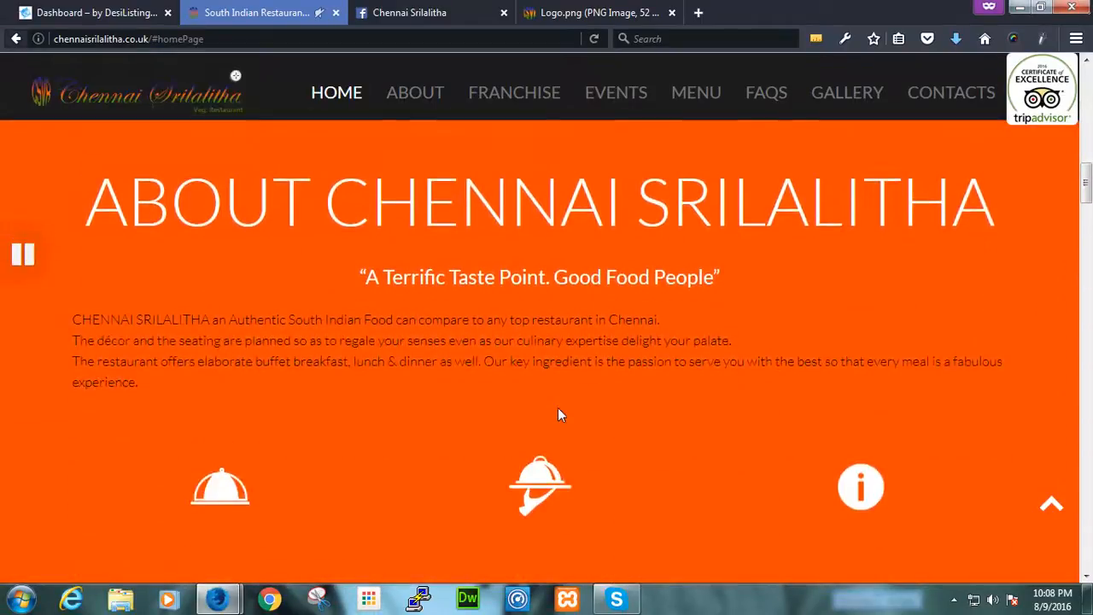
{"action": "scroll", "coordinate": [557, 408], "scroll_direction": "up", "scroll_amount": 2}
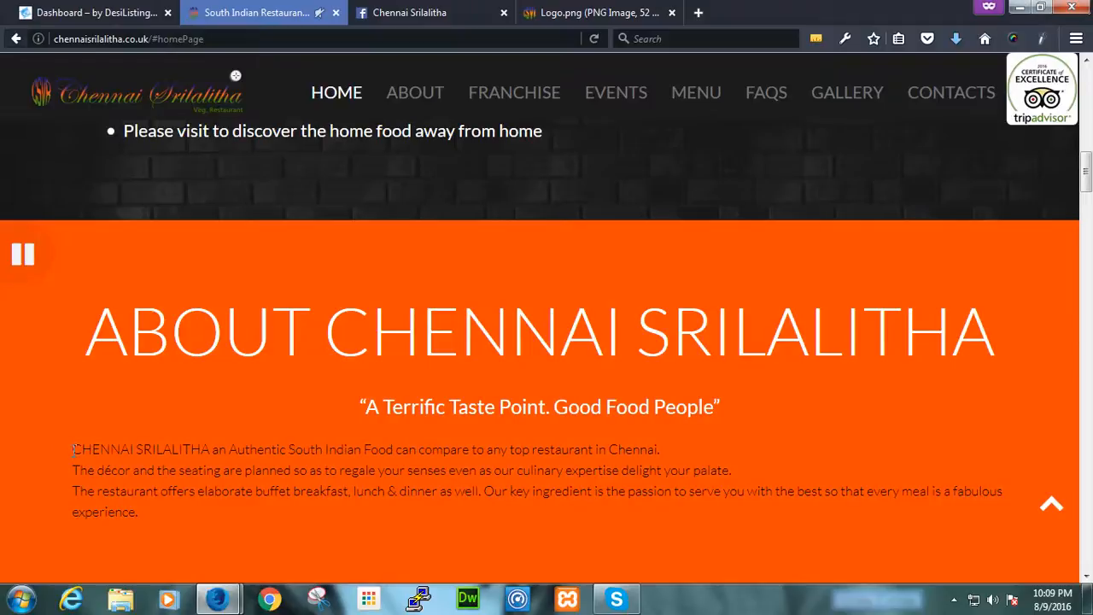
{"action": "left_click_drag", "start_coordinate": [73, 450], "coordinate": [125, 512]}
{"action": "left_click", "coordinate": [152, 519]}
{"action": "scroll", "coordinate": [152, 517], "scroll_direction": "down", "scroll_amount": 3}
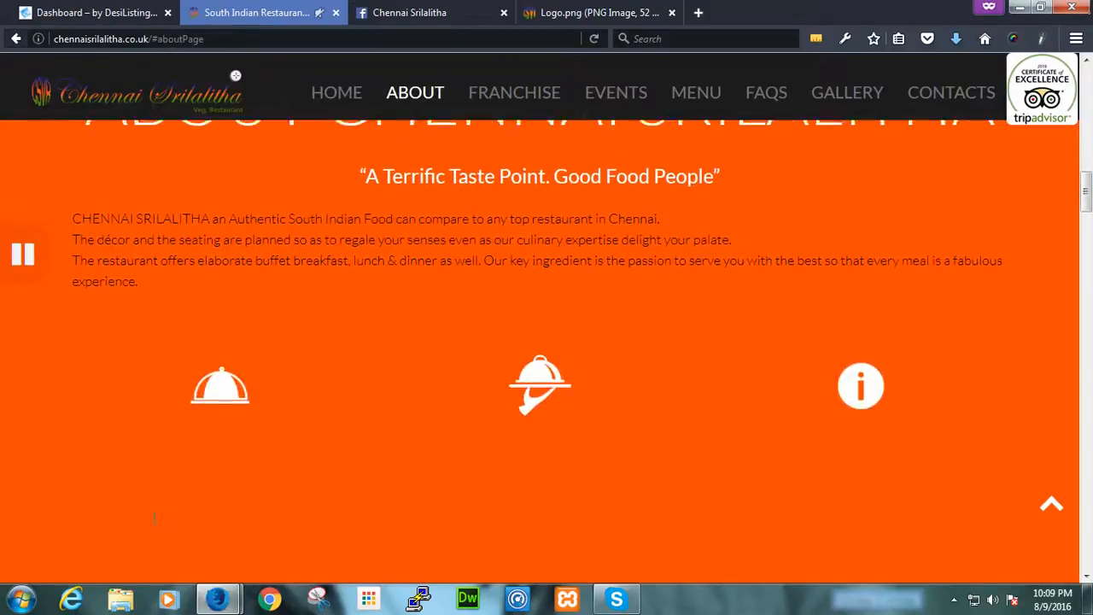
{"action": "scroll", "coordinate": [149, 510], "scroll_direction": "down", "scroll_amount": 2}
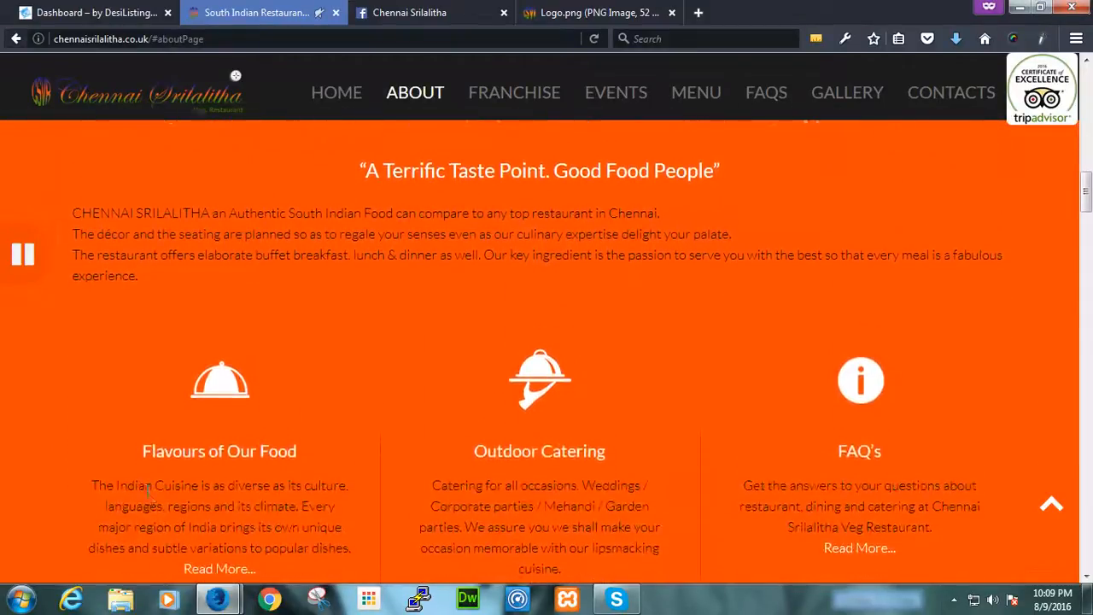
{"action": "left_click_drag", "start_coordinate": [146, 276], "coordinate": [75, 211]}
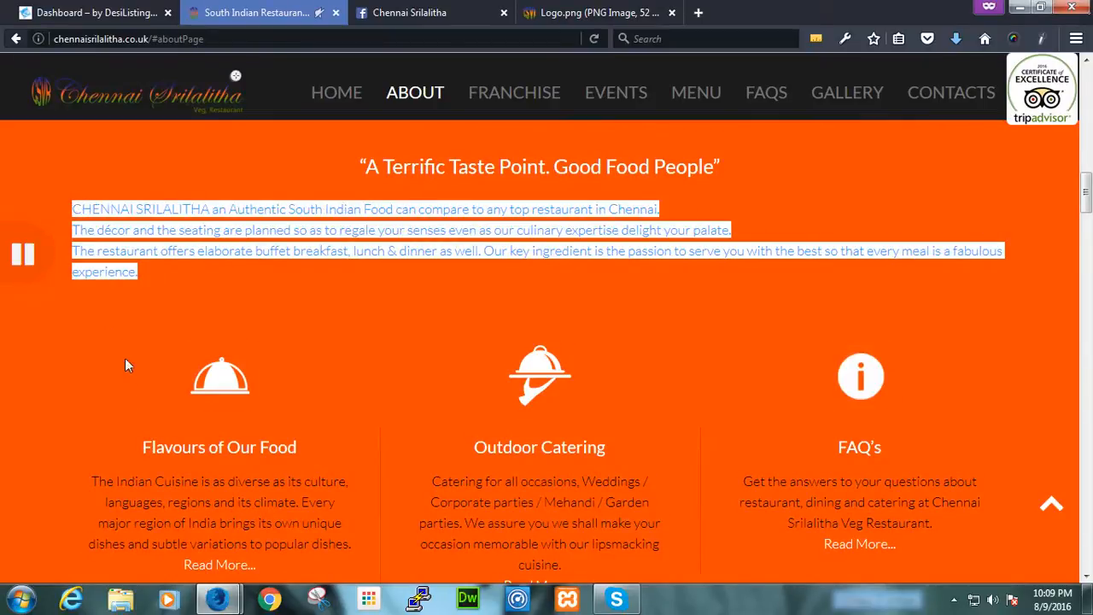
- Open a new Notepad document, widen its window and paste the copied About text into it
{"action": "scroll", "coordinate": [126, 372], "scroll_direction": "down", "scroll_amount": 2}
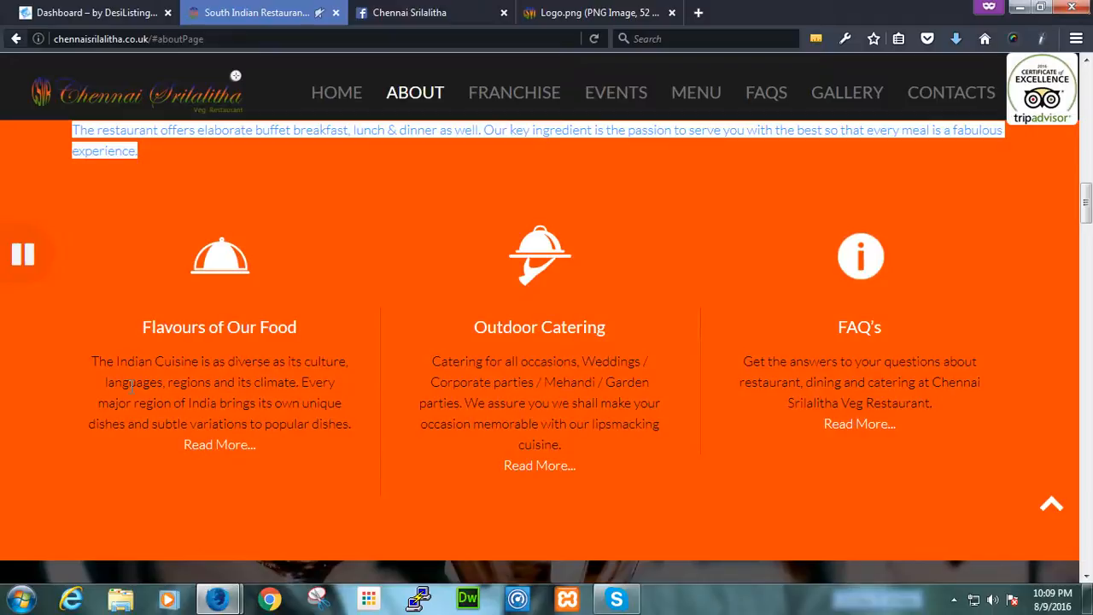
{"action": "left_click", "coordinate": [20, 599]}
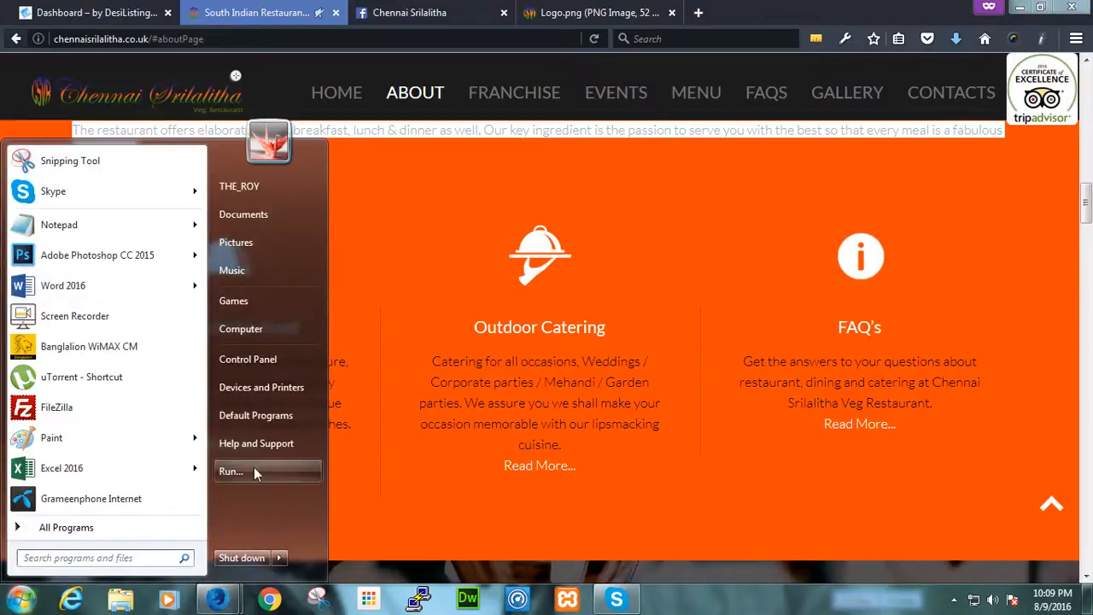
{"action": "left_click", "coordinate": [59, 226]}
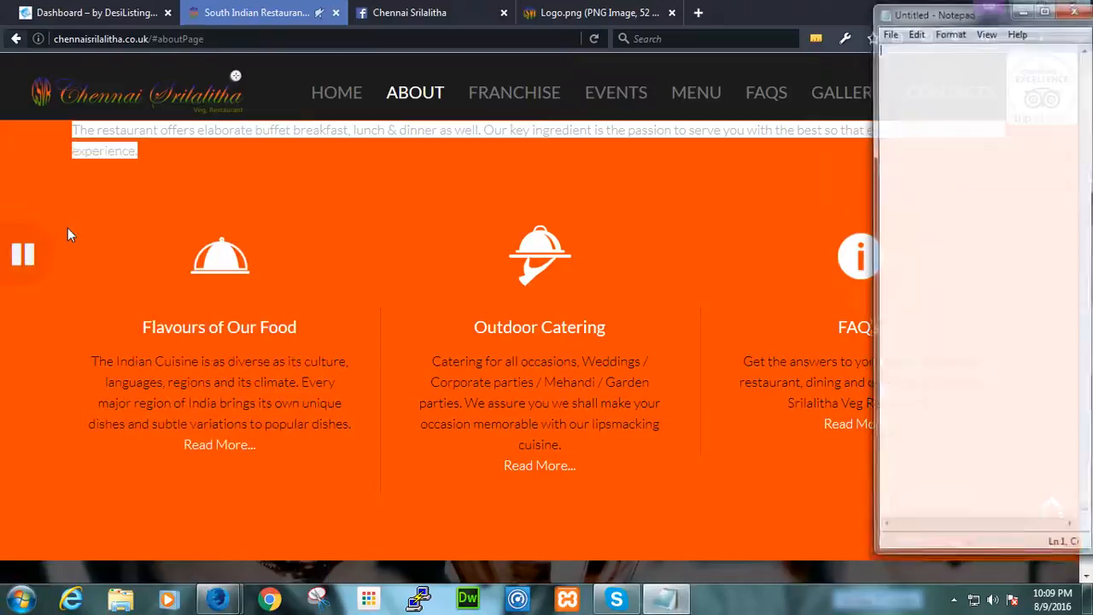
{"action": "left_click_drag", "start_coordinate": [871, 184], "coordinate": [420, 231]}
{"action": "key", "text": "ctrl+v"}
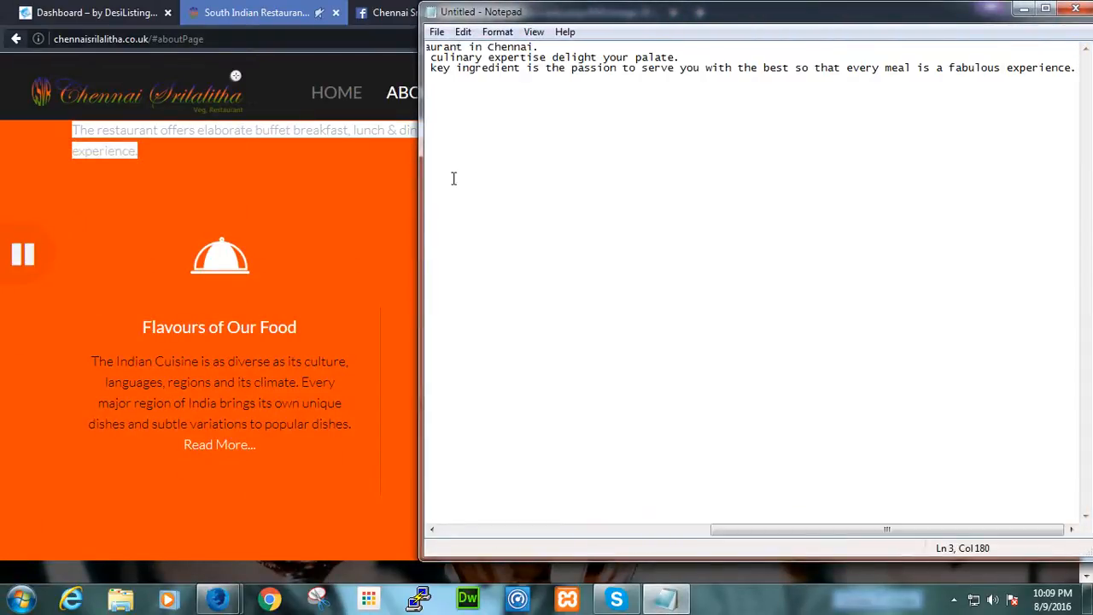
- Copy the entire About text from the Notepad document
{"action": "left_click_drag", "start_coordinate": [762, 529], "coordinate": [468, 549]}
{"action": "left_click", "coordinate": [550, 58]}
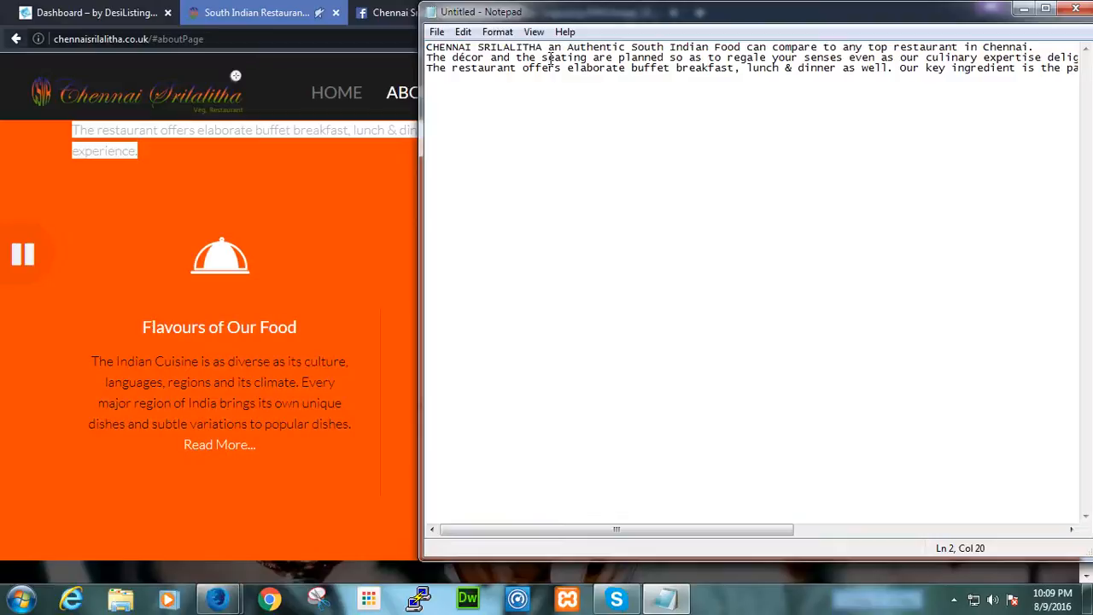
{"action": "key", "text": "ctrl+a"}
{"action": "key", "text": "ctrl+c"}
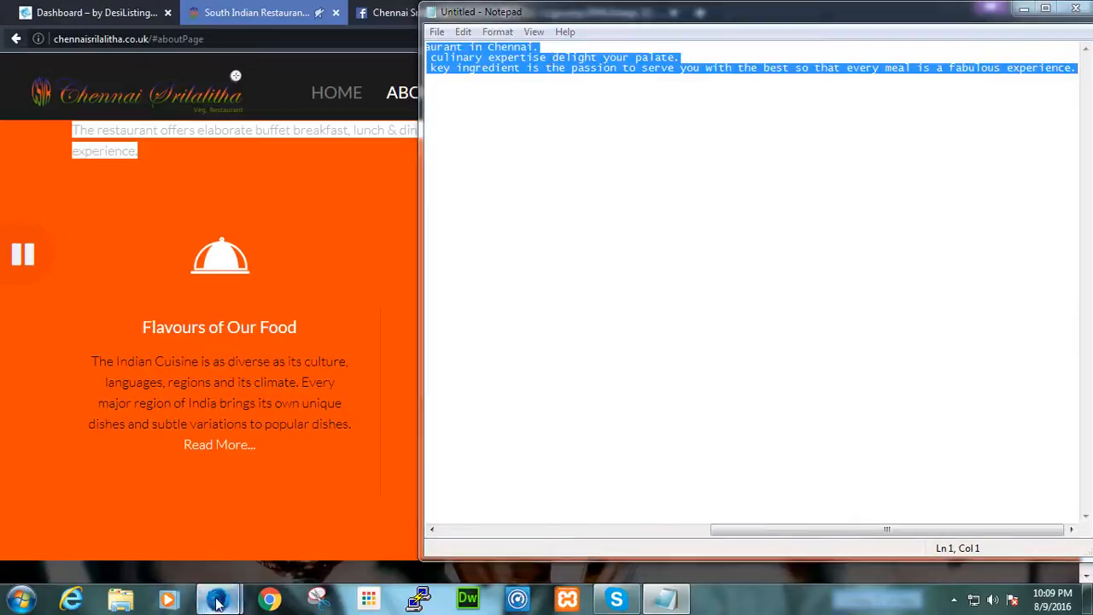
- Check the description on the published South Indian Restaurant Harrow listing page in the other browser window
{"action": "left_click", "coordinate": [199, 534]}
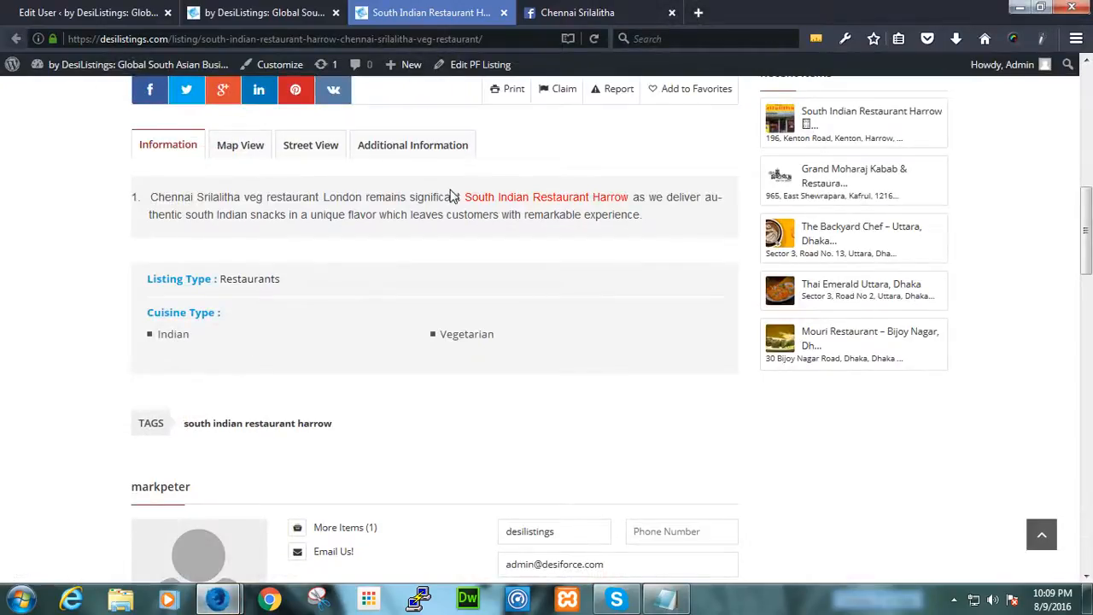
{"action": "left_click_drag", "start_coordinate": [466, 196], "coordinate": [179, 193]}
{"action": "left_click", "coordinate": [560, 200]}
{"action": "left_click", "coordinate": [1018, 9]}
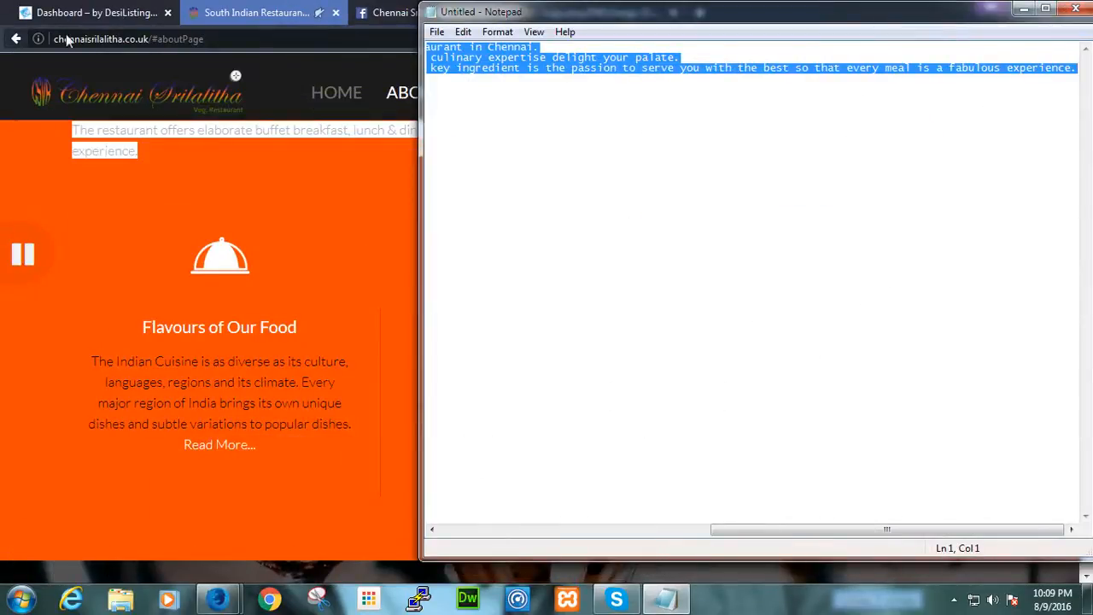
- Return to the listing's edit form on the dashboard and clear its existing description
{"action": "left_click", "coordinate": [90, 12]}
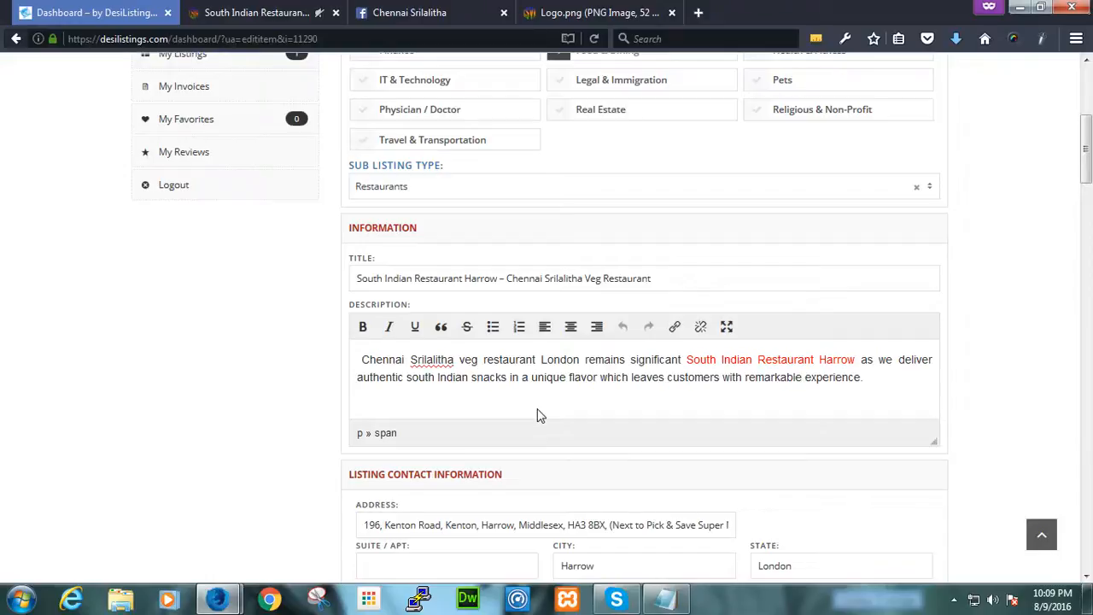
{"action": "key", "text": "ctrl+a"}
{"action": "key", "text": "Delete"}
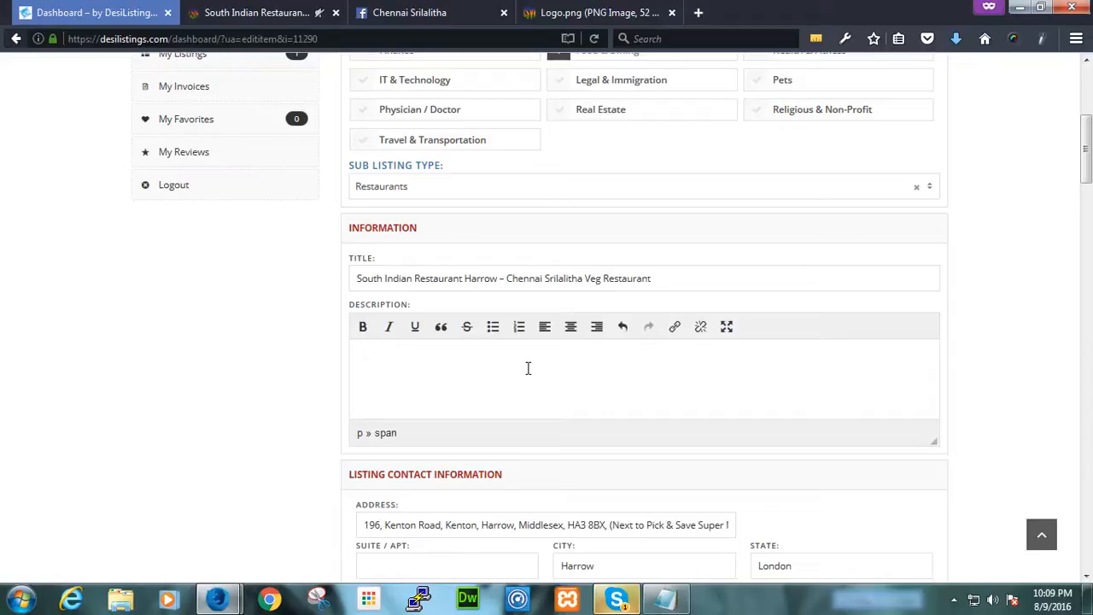
{"action": "scroll", "coordinate": [528, 368], "scroll_direction": "up", "scroll_amount": 5}
{"action": "scroll", "coordinate": [528, 368], "scroll_direction": "down", "scroll_amount": 4}
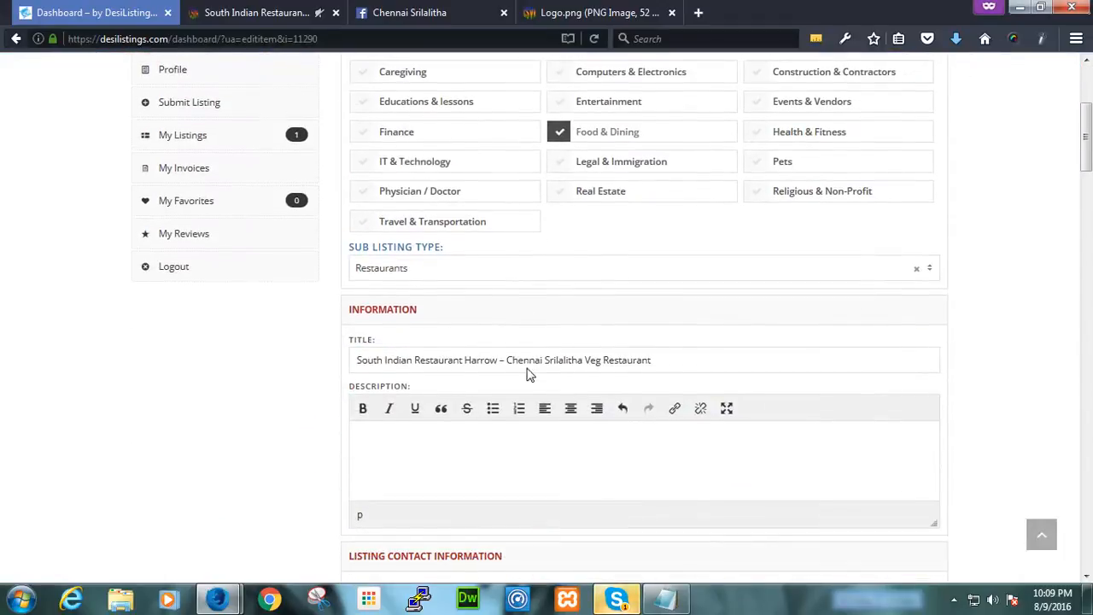
{"action": "left_click", "coordinate": [523, 484]}
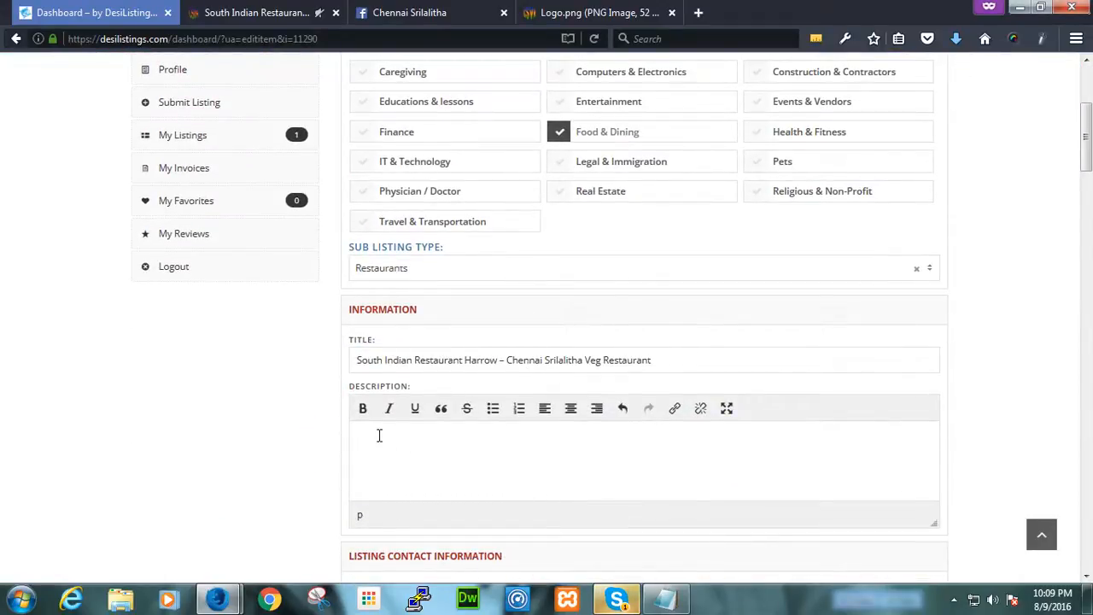
- Paste the copied About text into the empty description of the listing, after checking the contact fields below it
{"action": "scroll", "coordinate": [503, 306], "scroll_direction": "down", "scroll_amount": 5}
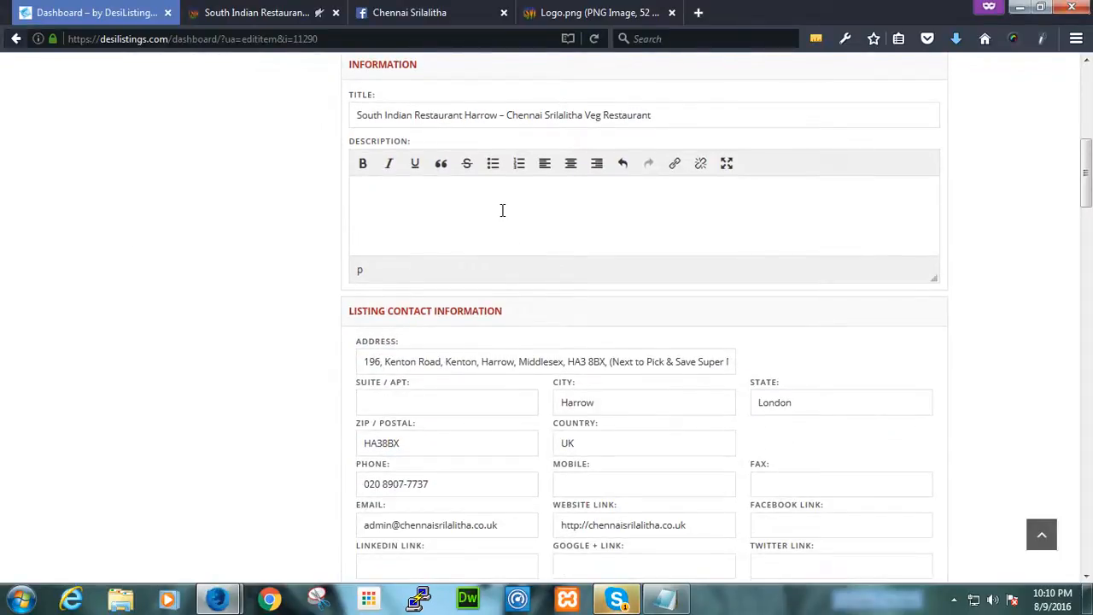
{"action": "left_click", "coordinate": [719, 401]}
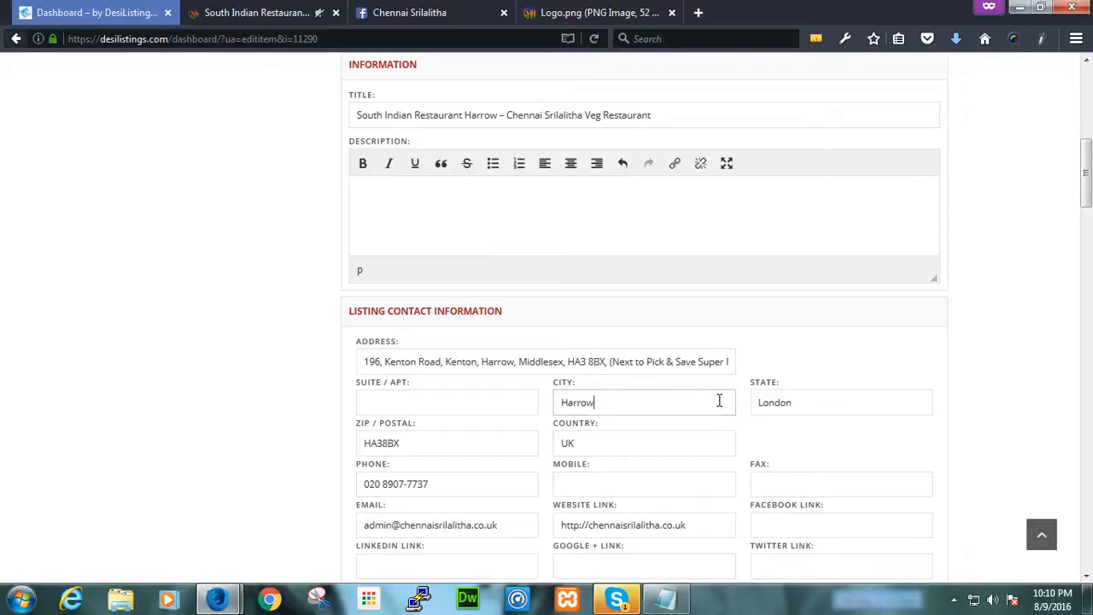
{"action": "left_click", "coordinate": [838, 409]}
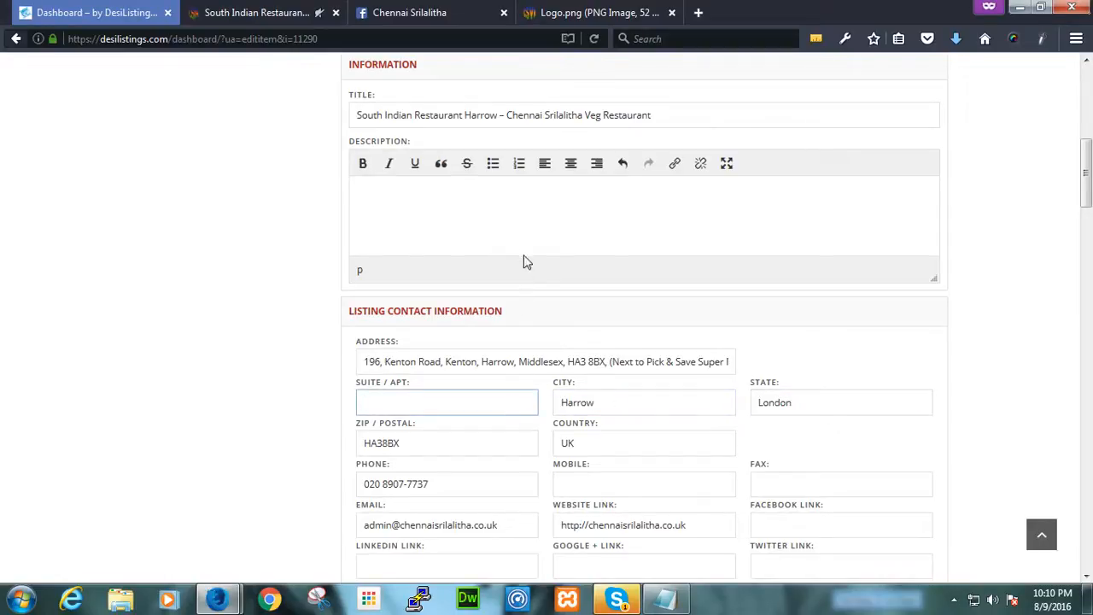
{"action": "left_click", "coordinate": [518, 229]}
{"action": "scroll", "coordinate": [518, 228], "scroll_direction": "up", "scroll_amount": 2}
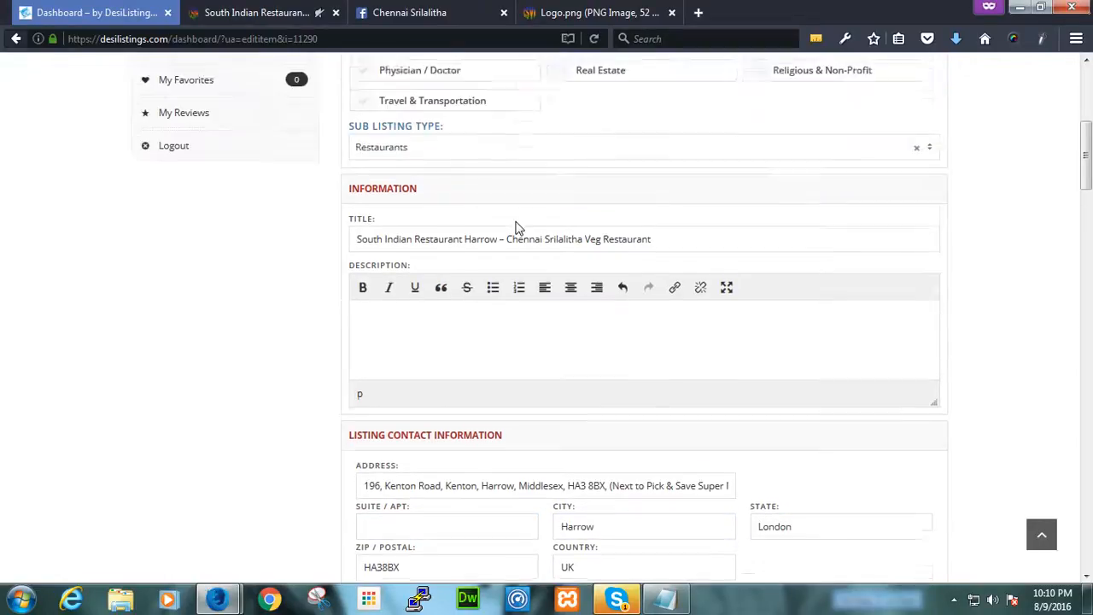
{"action": "left_click", "coordinate": [523, 292]}
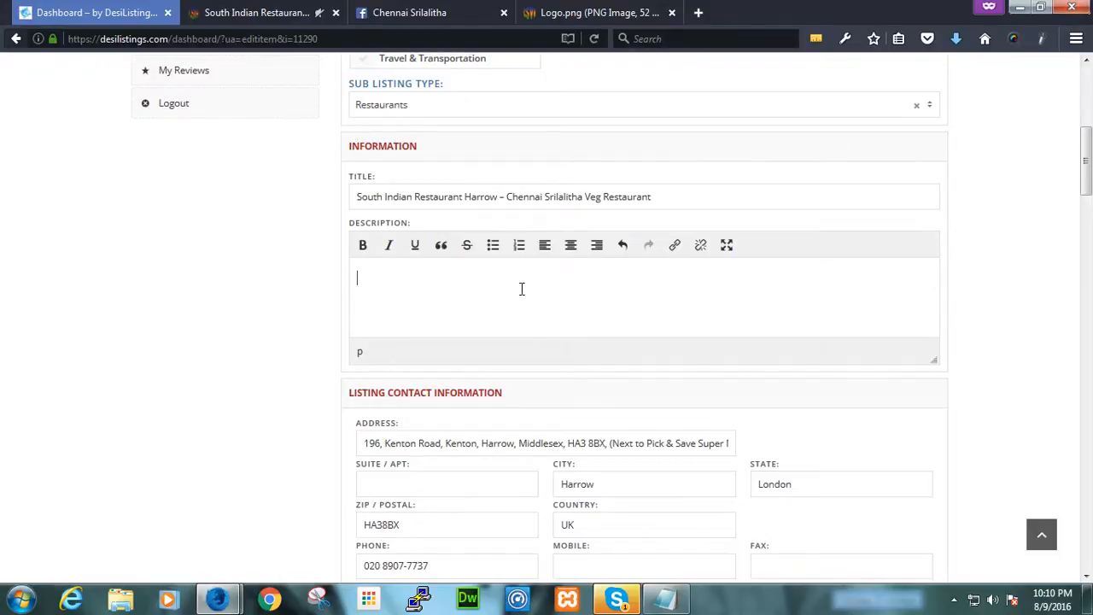
{"action": "key", "text": "ctrl+v"}
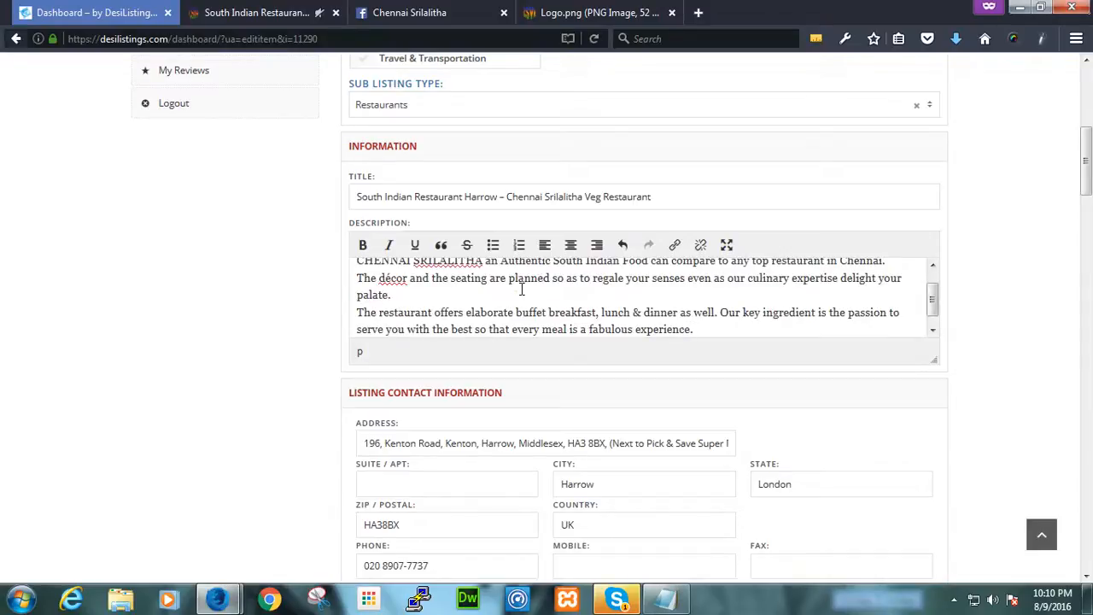
- Enlarge the description box and join the sentence beginning "The restaurant offers" to the line above it
{"action": "left_click_drag", "start_coordinate": [932, 359], "coordinate": [897, 588]}
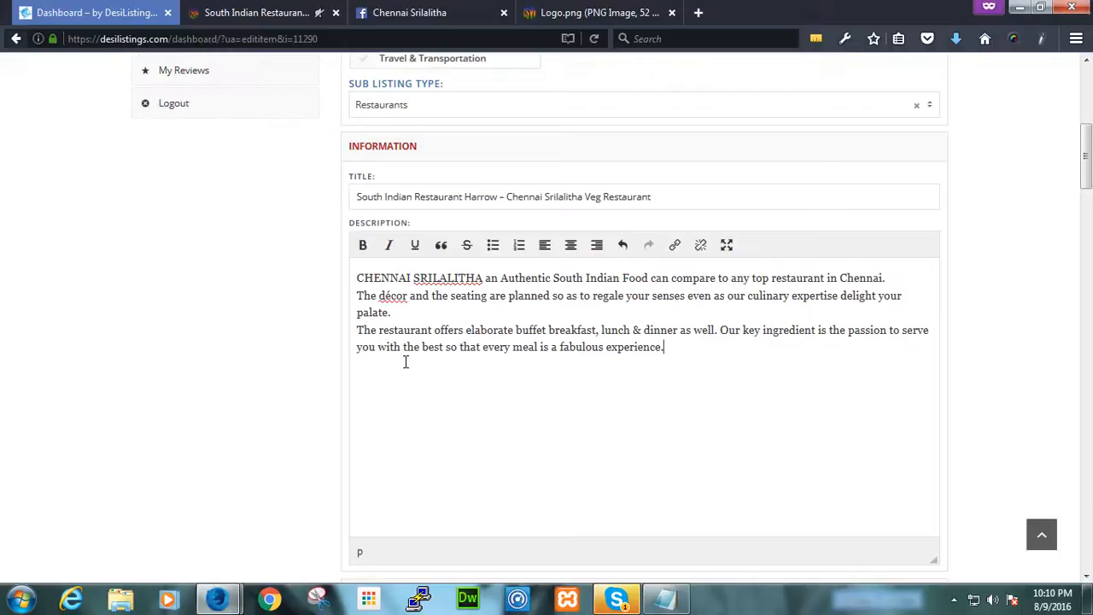
{"action": "left_click", "coordinate": [358, 328]}
{"action": "key", "text": "BackSpace"}
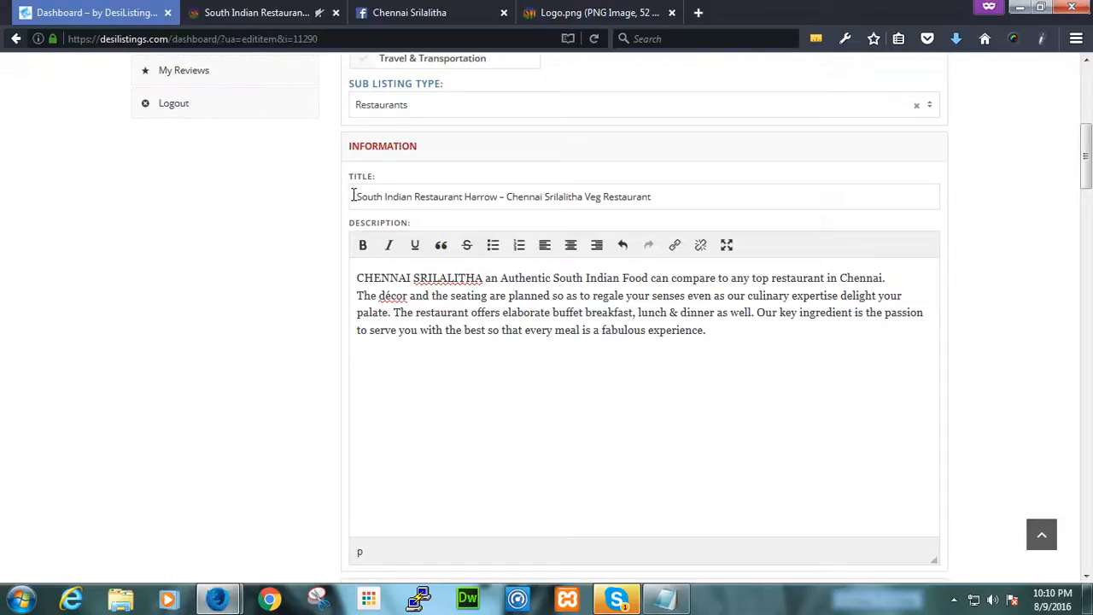
- Replace the listing title with "CHENNAI SRILALITHA" copied from the description, and start a new line after the description text
{"action": "left_click_drag", "start_coordinate": [353, 195], "coordinate": [314, 260]}
{"action": "left_click", "coordinate": [685, 200]}
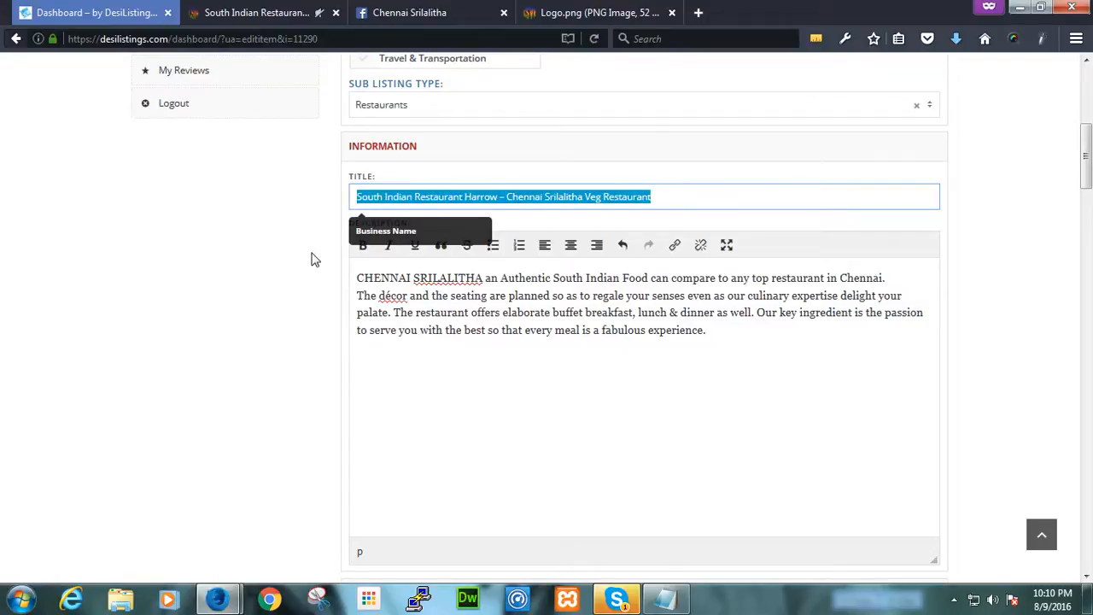
{"action": "left_click", "coordinate": [374, 330]}
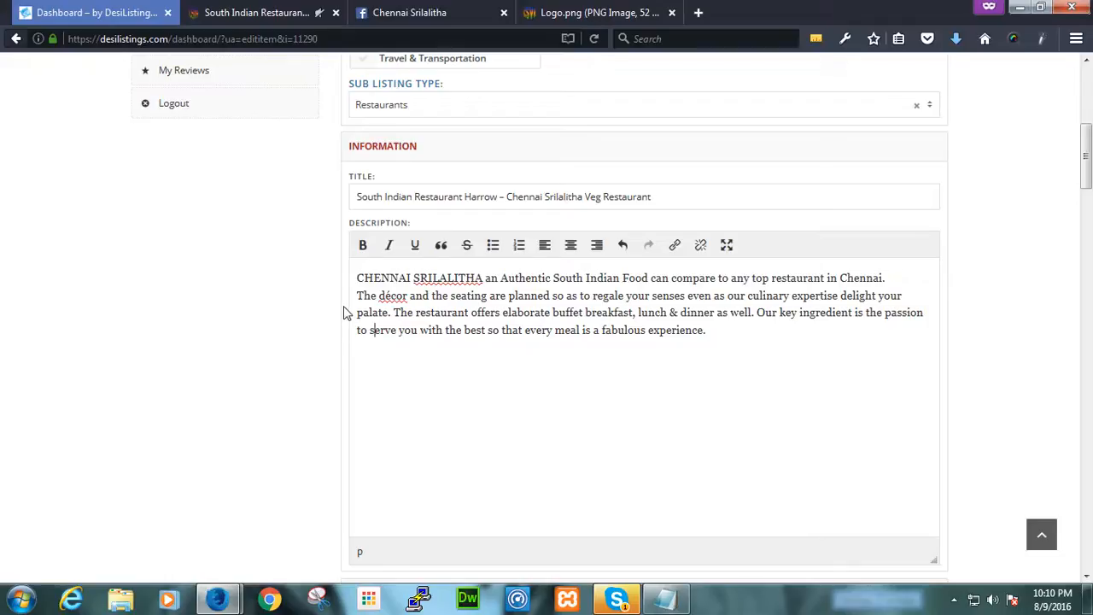
{"action": "left_click_drag", "start_coordinate": [357, 278], "coordinate": [483, 283]}
{"action": "key", "text": "ctrl+c"}
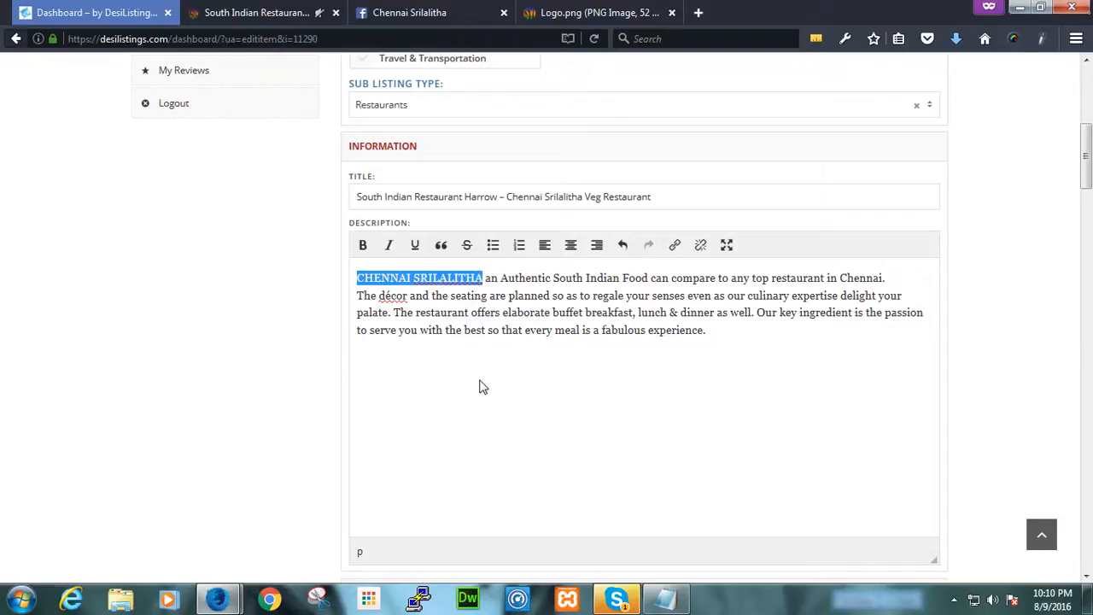
{"action": "left_click_drag", "start_coordinate": [668, 196], "coordinate": [331, 212]}
{"action": "key", "text": "ctrl+v"}
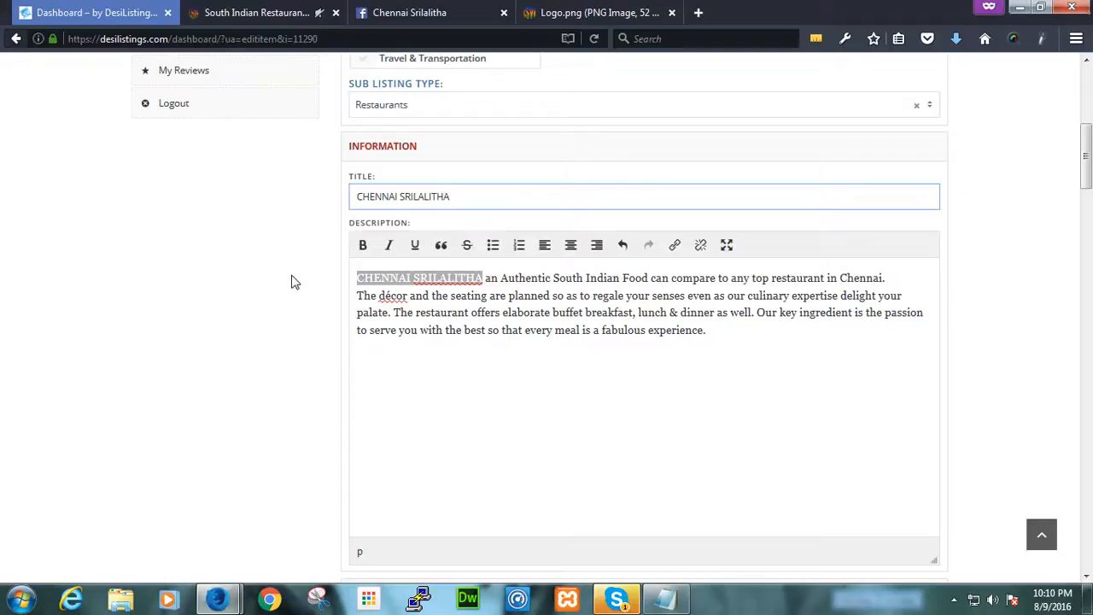
{"action": "left_click", "coordinate": [759, 336]}
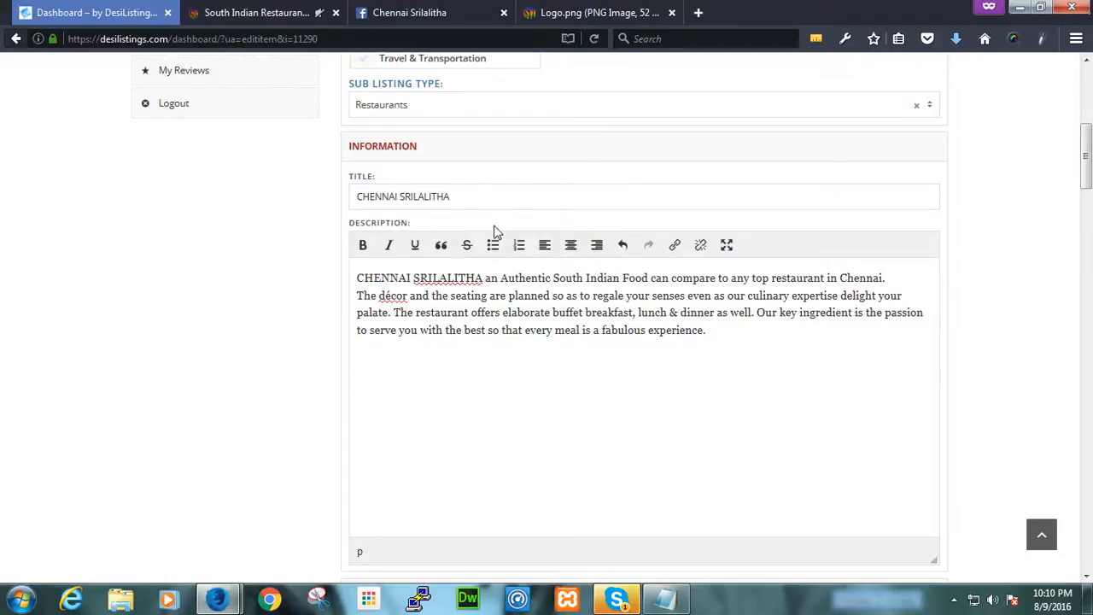
{"action": "key", "text": "BackSpace"}
- Copy the full Long Description from the About section of the restaurant's Facebook page
{"action": "left_click", "coordinate": [401, 14]}
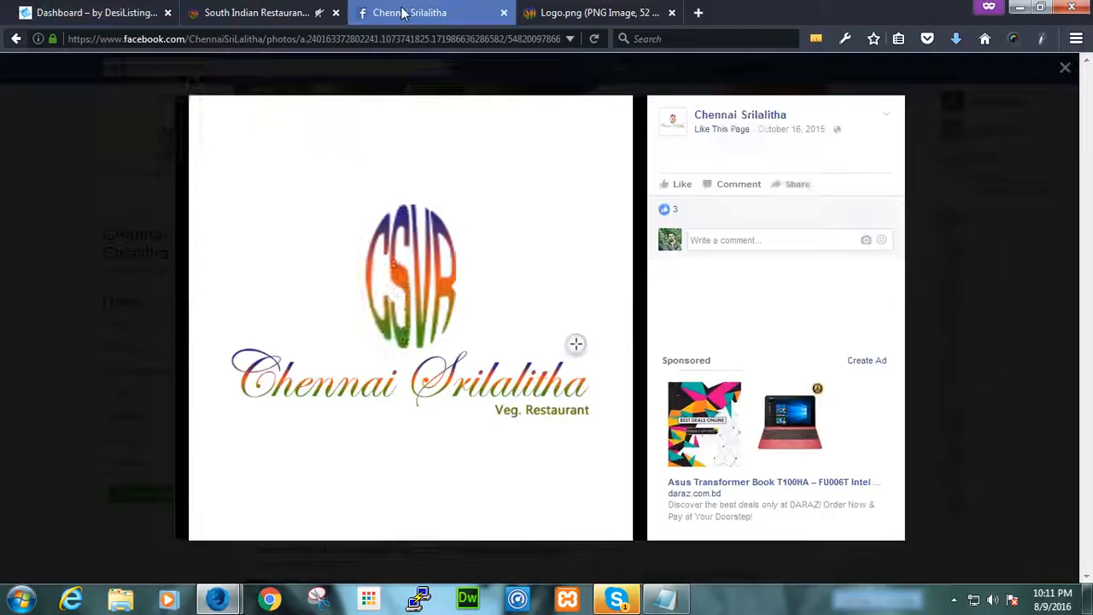
{"action": "left_click", "coordinate": [1066, 71]}
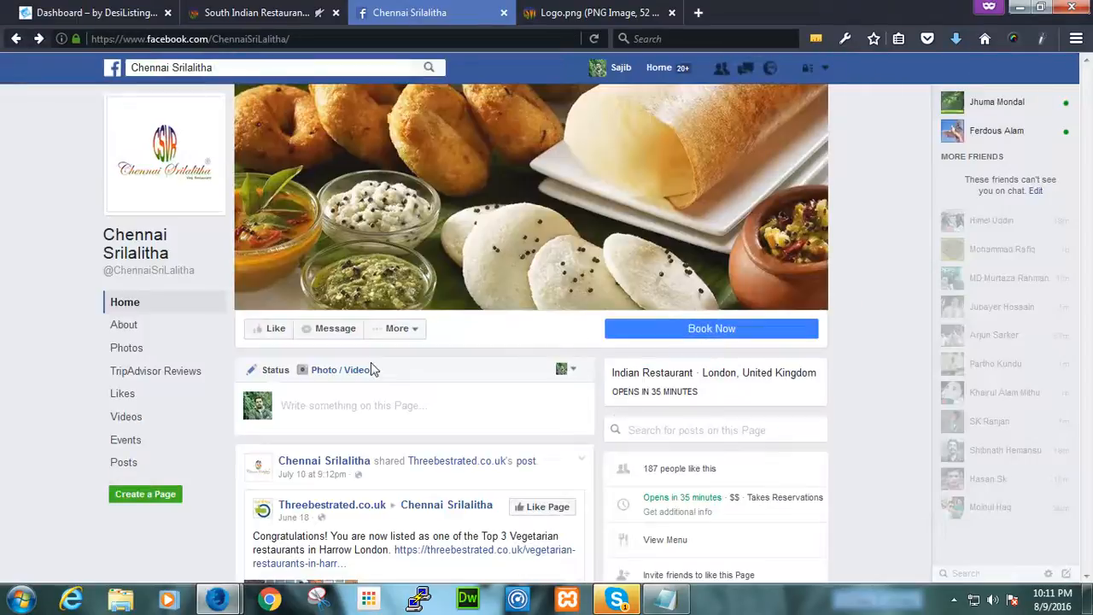
{"action": "left_click", "coordinate": [146, 332]}
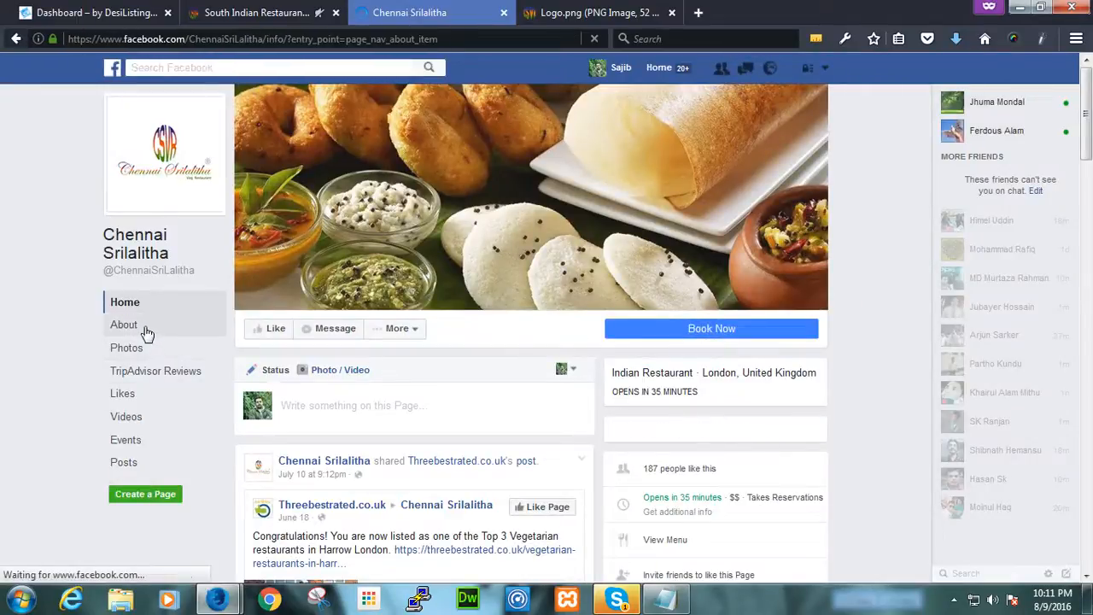
{"action": "scroll", "coordinate": [310, 393], "scroll_direction": "down", "scroll_amount": 5}
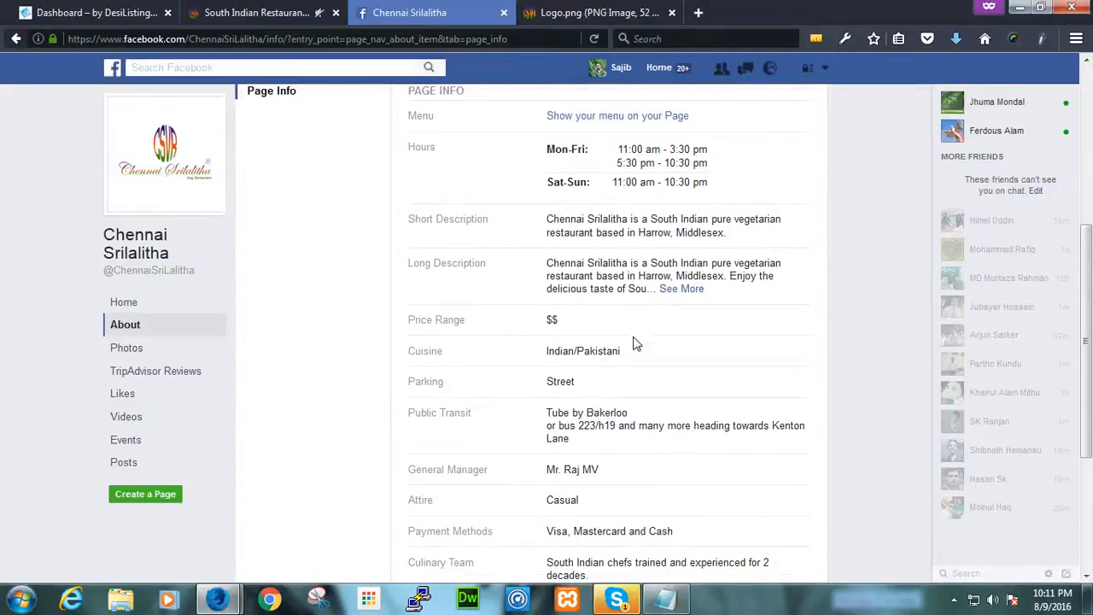
{"action": "left_click", "coordinate": [685, 291]}
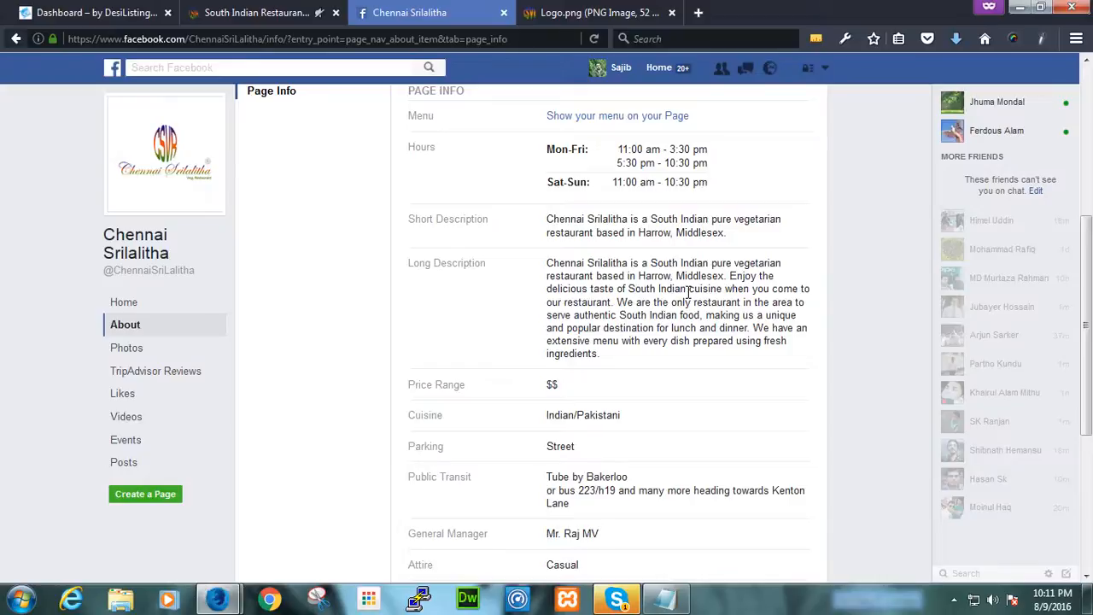
{"action": "left_click_drag", "start_coordinate": [608, 360], "coordinate": [540, 269]}
{"action": "key", "text": "ctrl+c"}
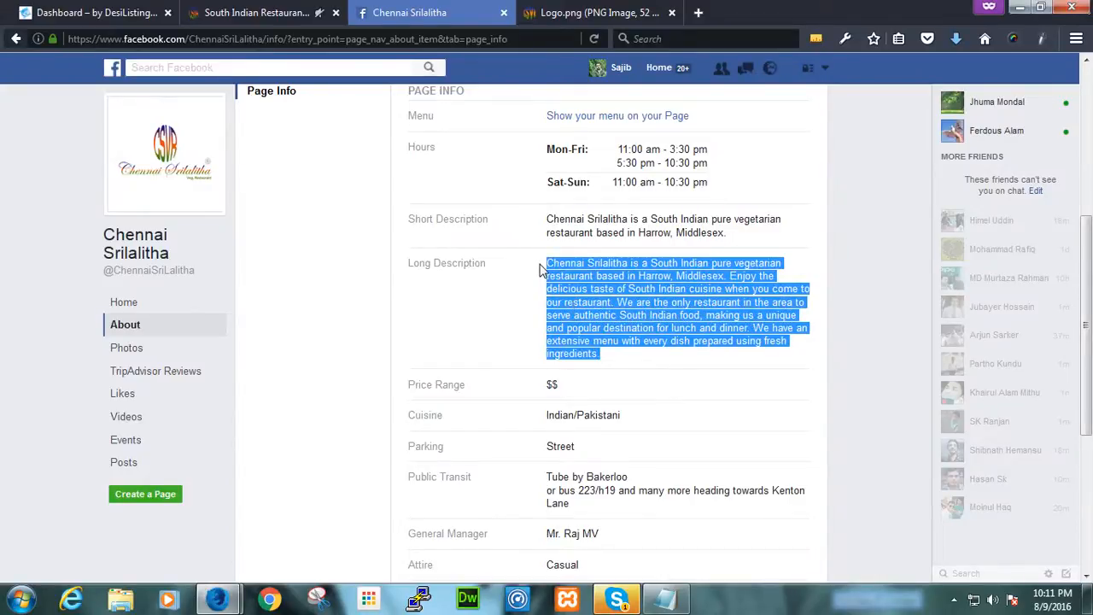
- Replace the Notepad document's contents with the copied Facebook description and select all of it
{"action": "left_click", "coordinate": [667, 601]}
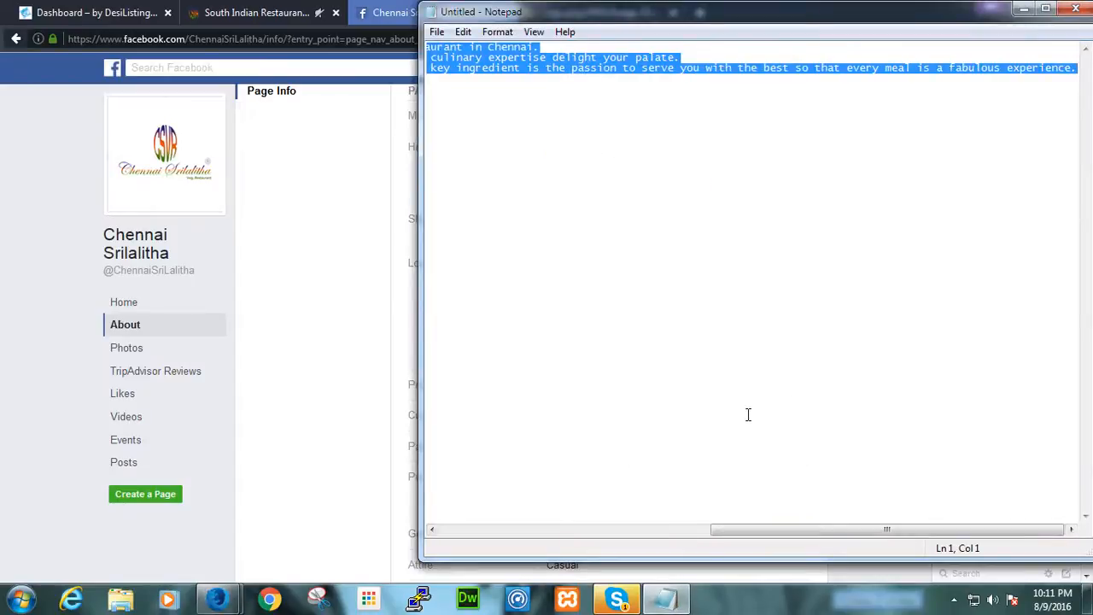
{"action": "key", "text": "Delete"}
{"action": "key", "text": "ctrl+v"}
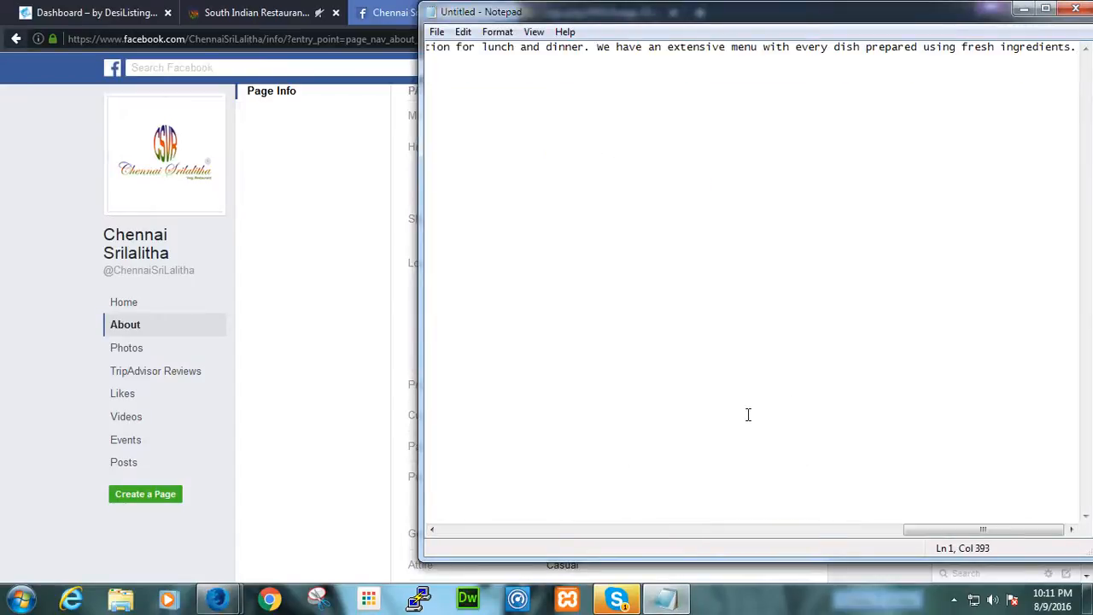
{"action": "key", "text": "ctrl+a"}
- Replace the listing's description on the dashboard with the long description copied from Facebook
{"action": "left_click", "coordinate": [236, 11]}
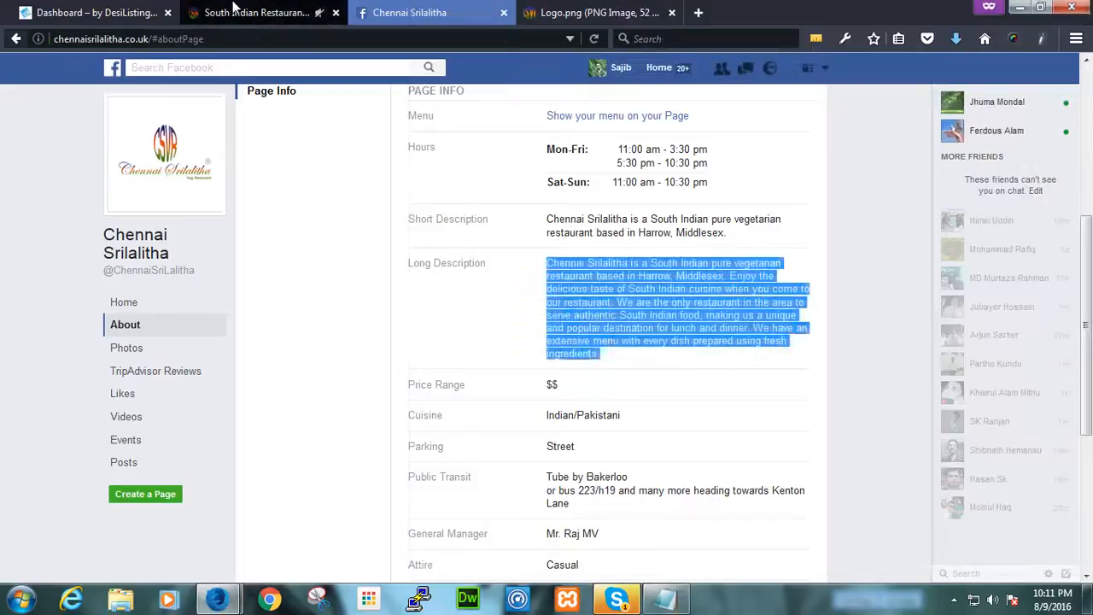
{"action": "left_click", "coordinate": [137, 10]}
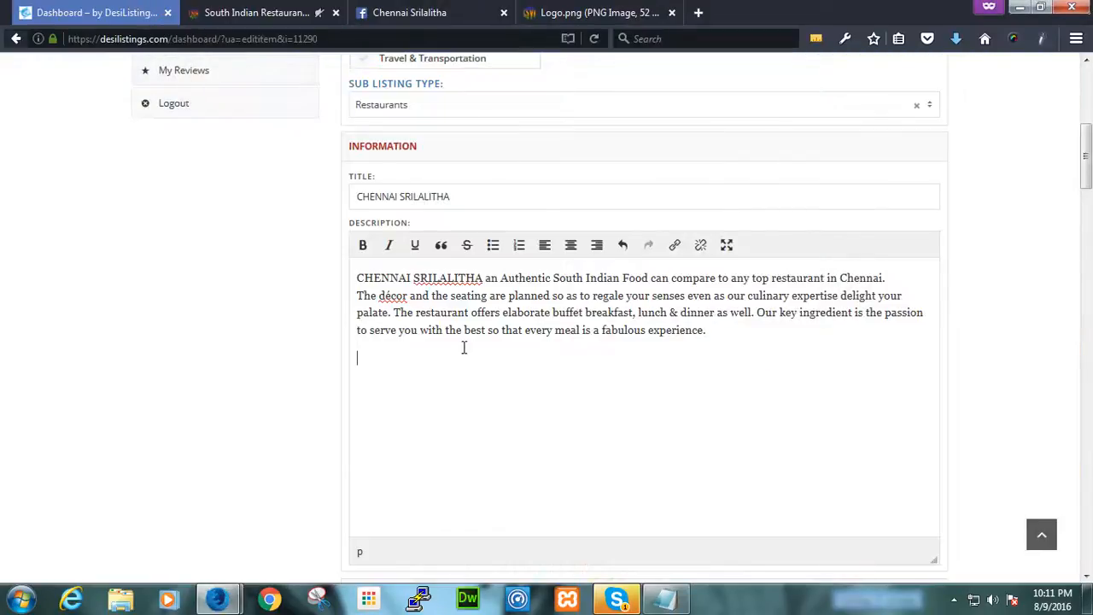
{"action": "key", "text": "ctrl+a"}
{"action": "key", "text": "Delete"}
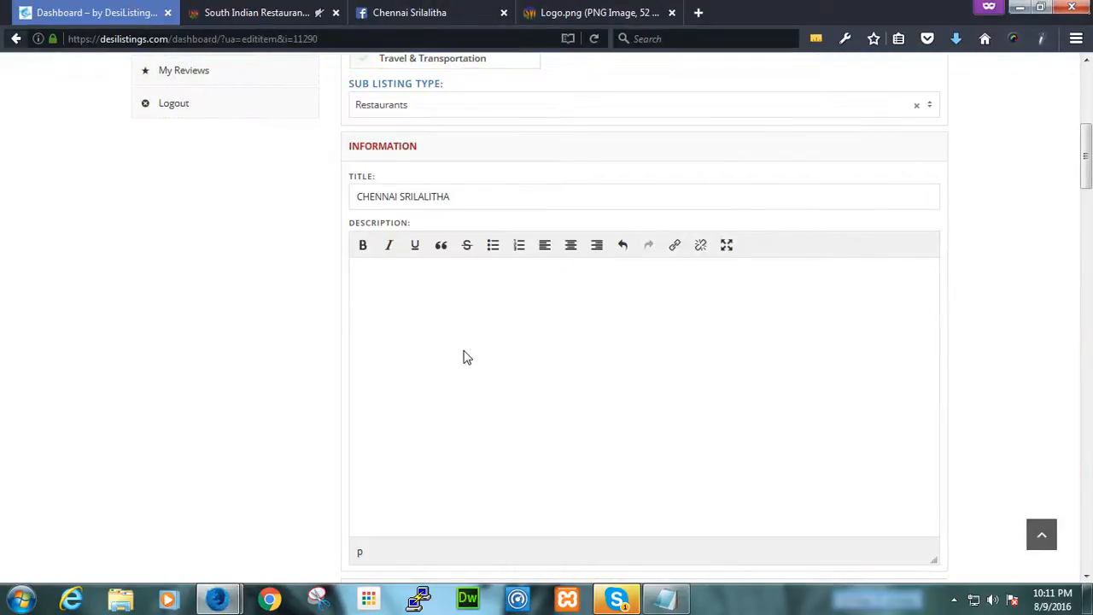
{"action": "key", "text": "ctrl+v"}
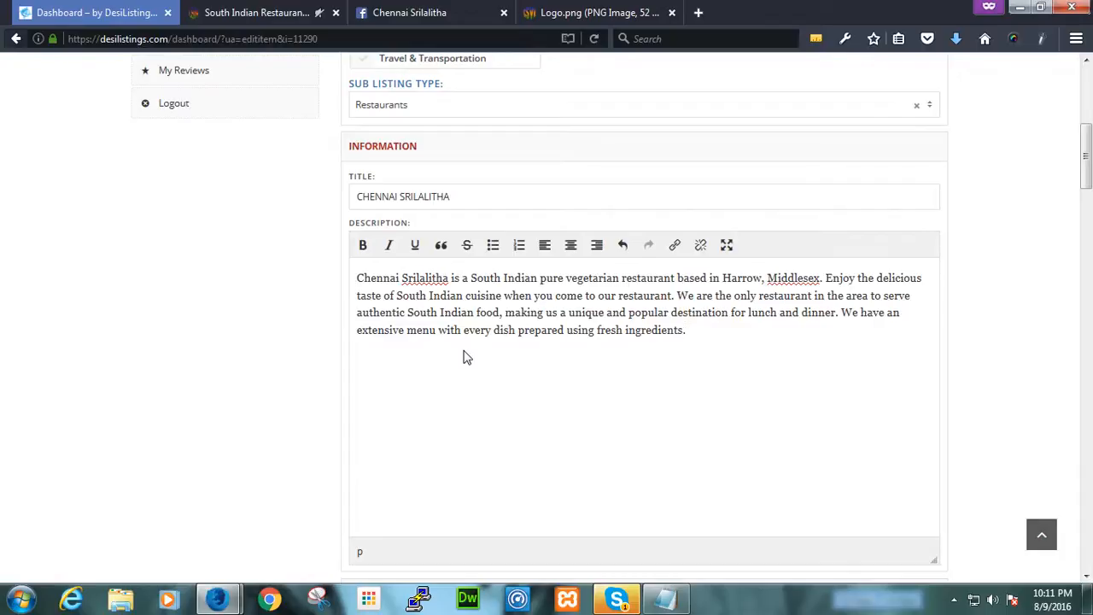
- Copy the restaurant's name and street address from the Contacts section of its website
{"action": "scroll", "coordinate": [293, 447], "scroll_direction": "down", "scroll_amount": 2}
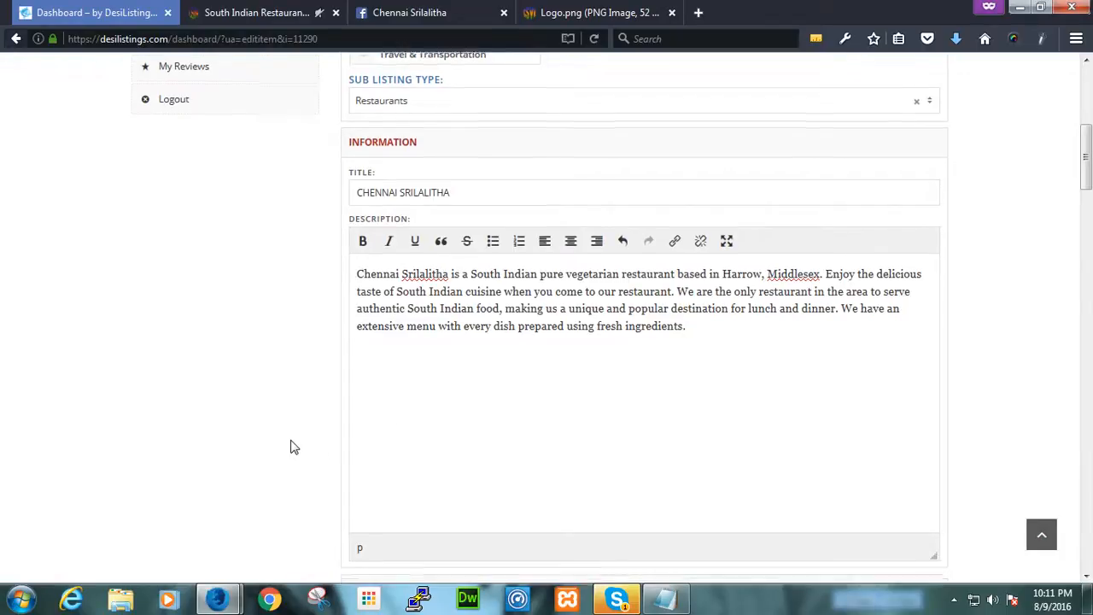
{"action": "scroll", "coordinate": [293, 447], "scroll_direction": "down", "scroll_amount": 6}
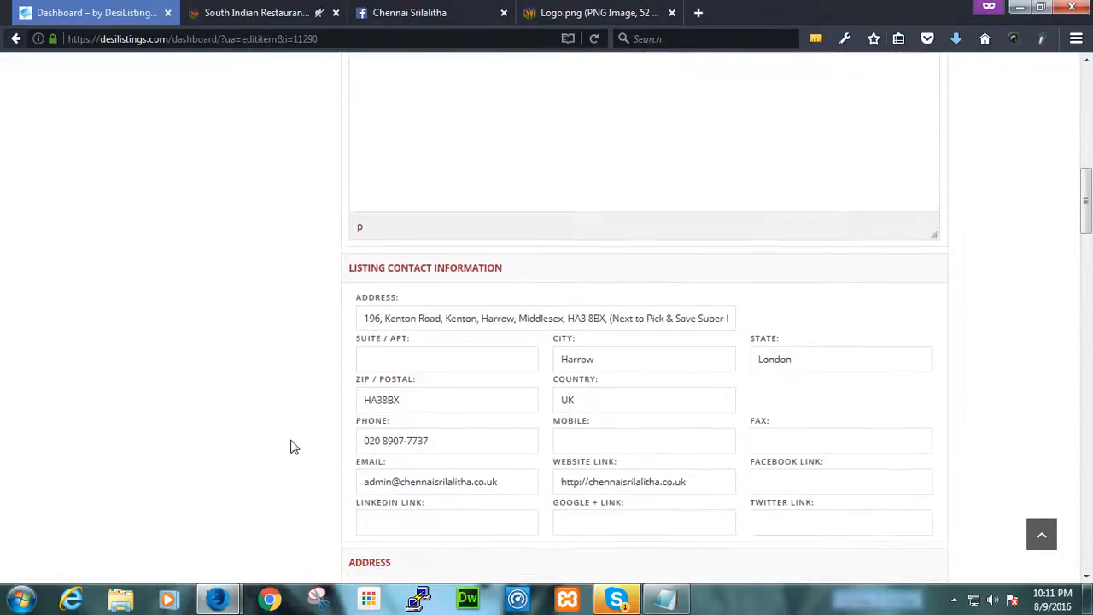
{"action": "scroll", "coordinate": [293, 447], "scroll_direction": "down", "scroll_amount": 4}
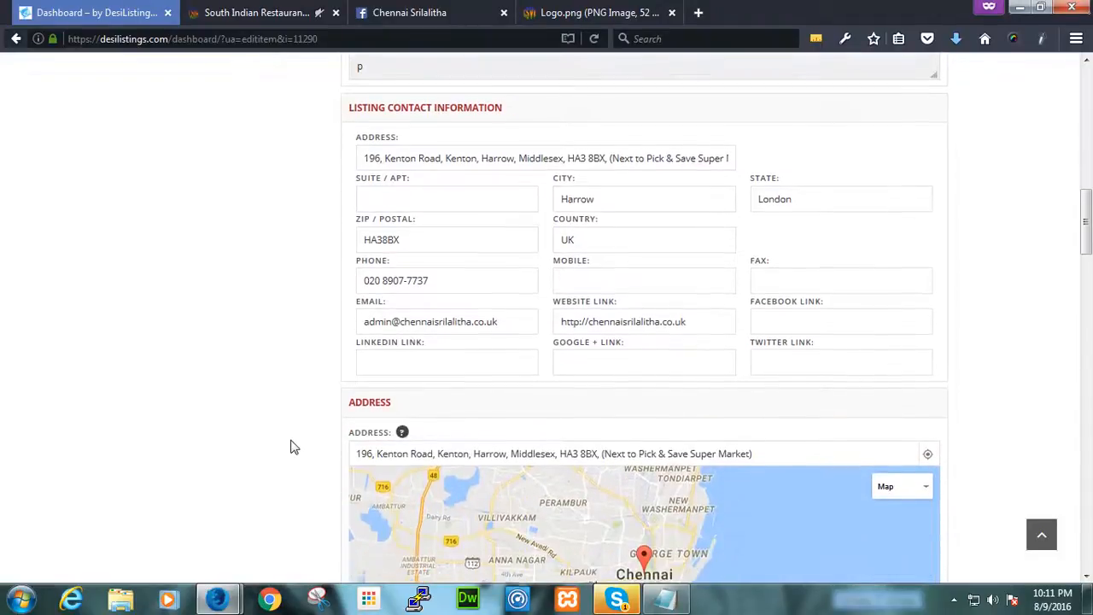
{"action": "scroll", "coordinate": [293, 446], "scroll_direction": "up", "scroll_amount": 2}
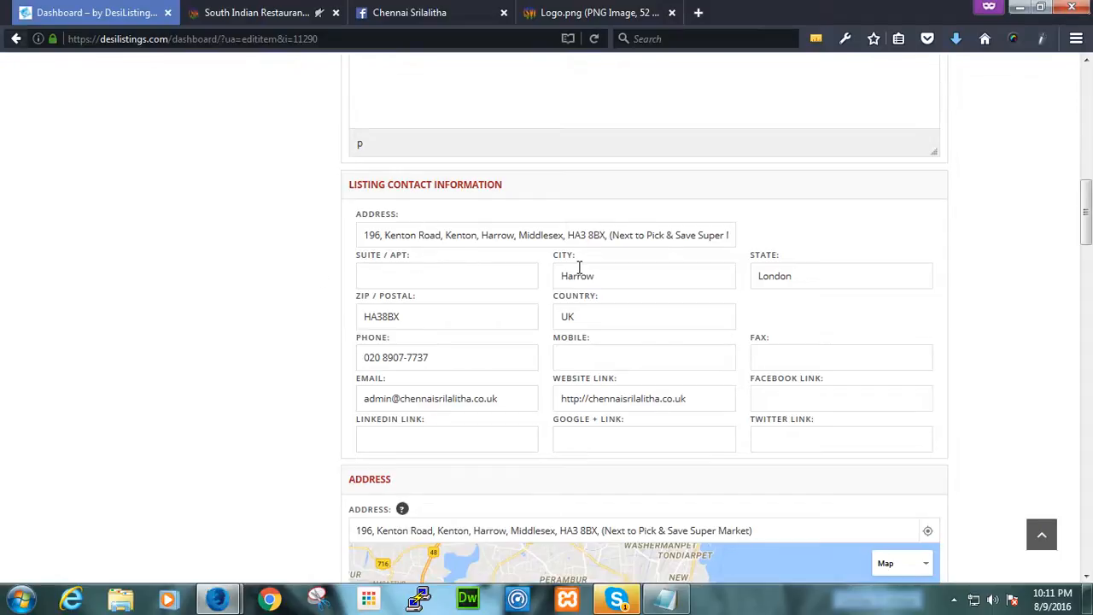
{"action": "scroll", "coordinate": [572, 276], "scroll_direction": "down", "scroll_amount": 2}
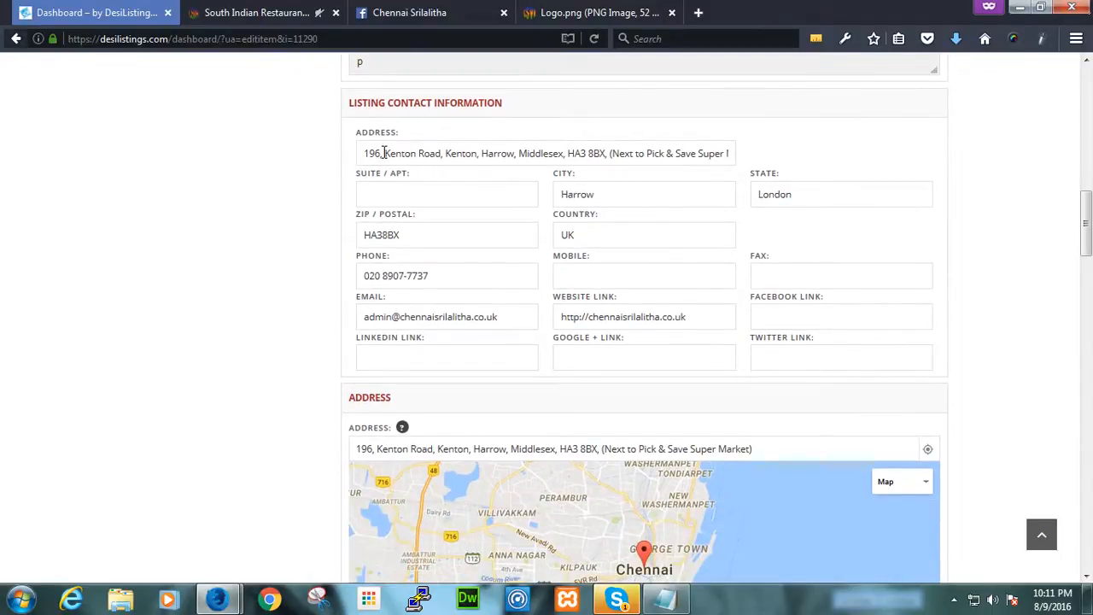
{"action": "left_click", "coordinate": [295, 14]}
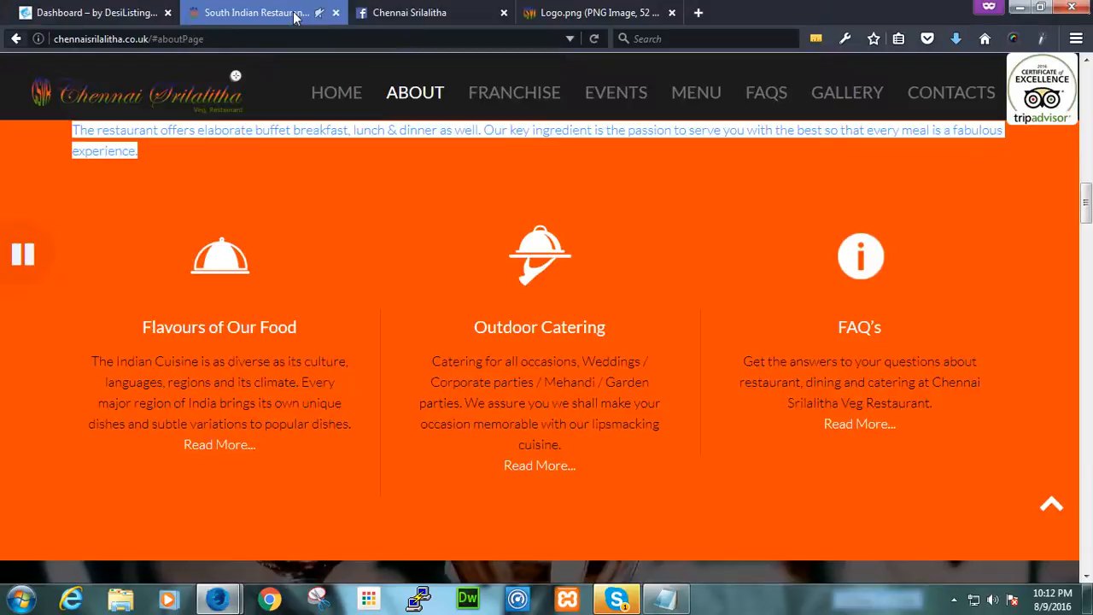
{"action": "left_click", "coordinate": [935, 101]}
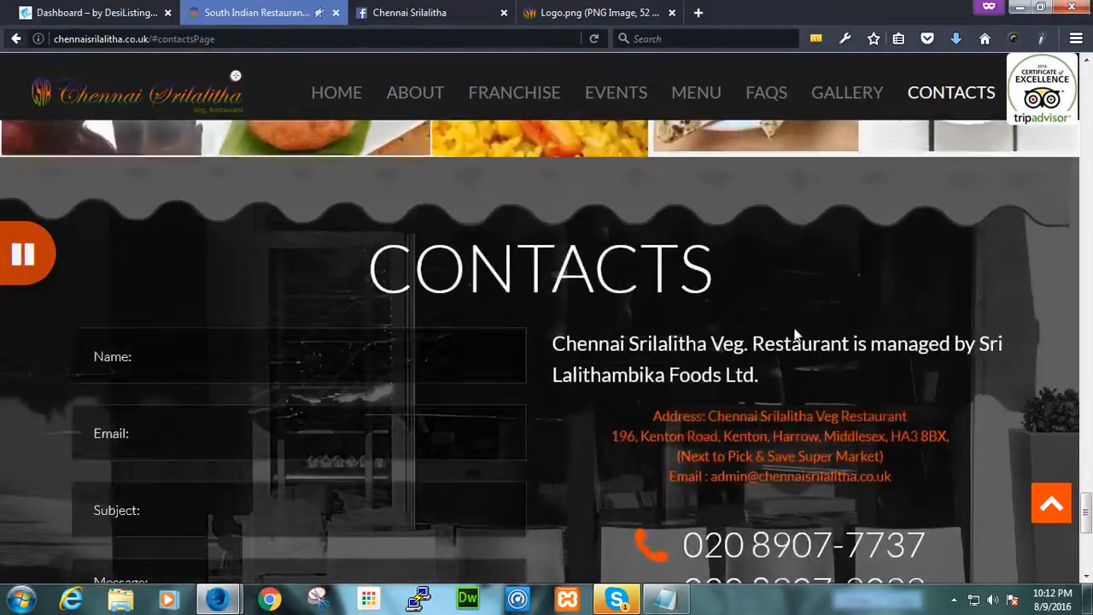
{"action": "scroll", "coordinate": [778, 351], "scroll_direction": "down", "scroll_amount": 3}
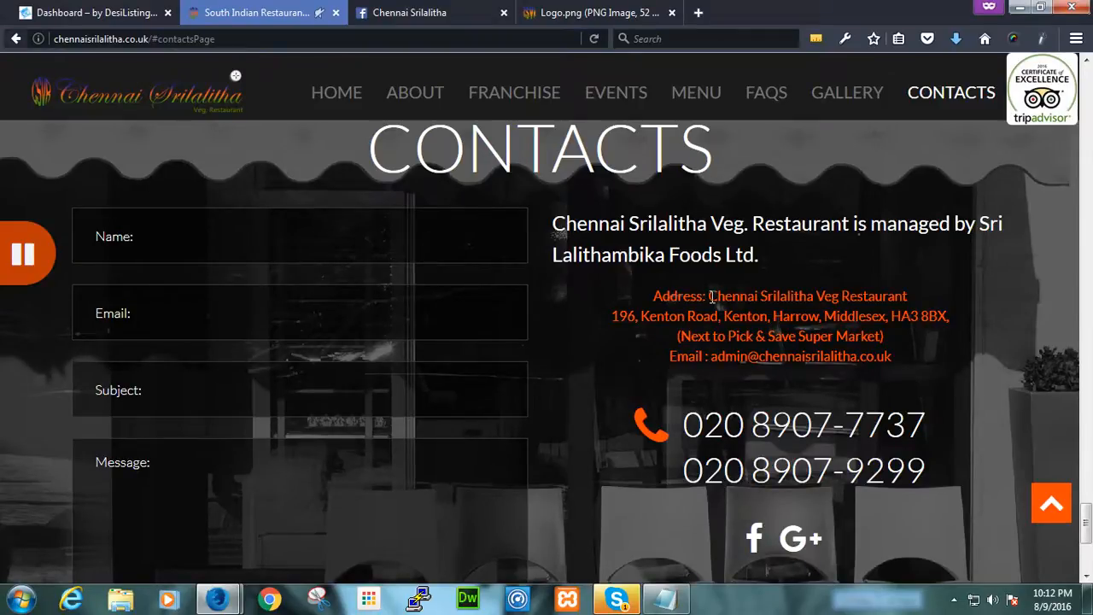
{"action": "left_click_drag", "start_coordinate": [710, 296], "coordinate": [945, 321]}
{"action": "key", "text": "ctrl+c"}
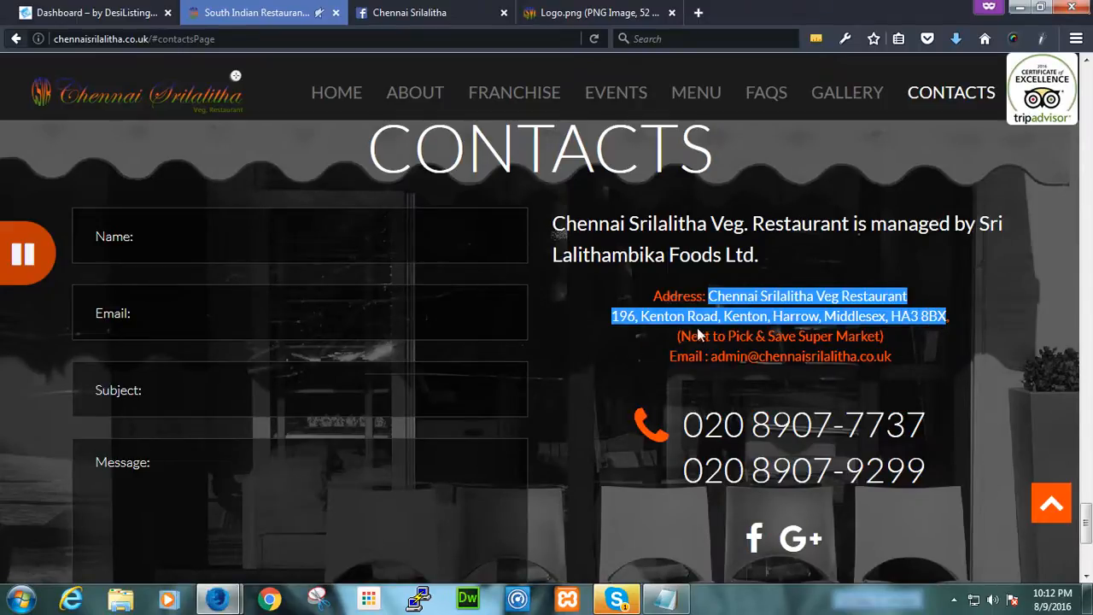
- Replace the listing's map address with the copied website address and remove the restaurant name from its beginning
{"action": "left_click", "coordinate": [107, 16]}
{"action": "scroll", "coordinate": [333, 392], "scroll_direction": "down", "scroll_amount": 3}
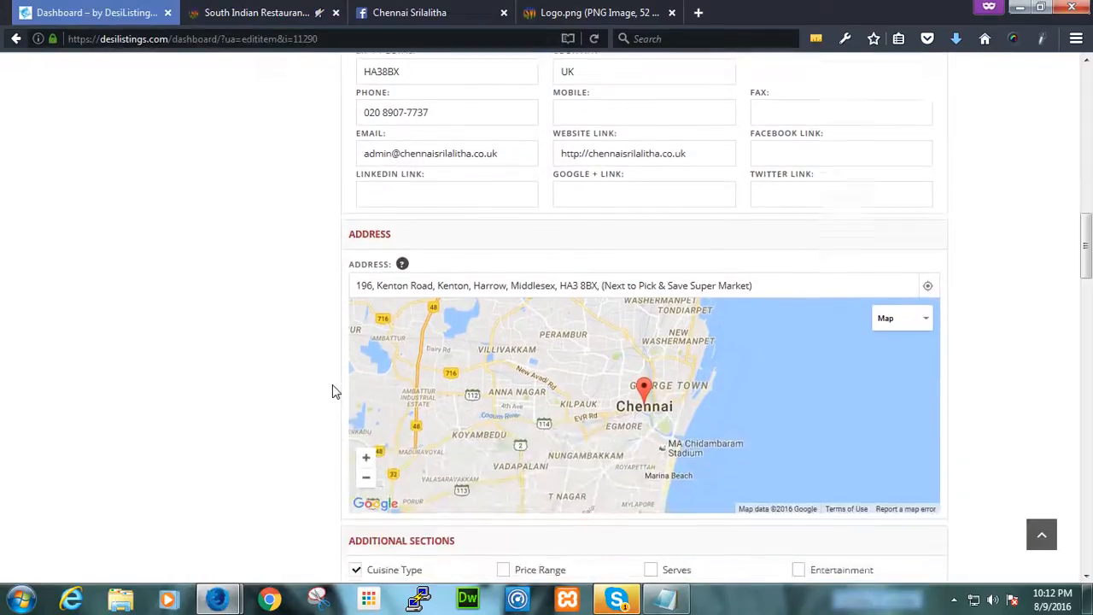
{"action": "left_click_drag", "start_coordinate": [774, 285], "coordinate": [182, 279]}
{"action": "key", "text": "ctrl+v"}
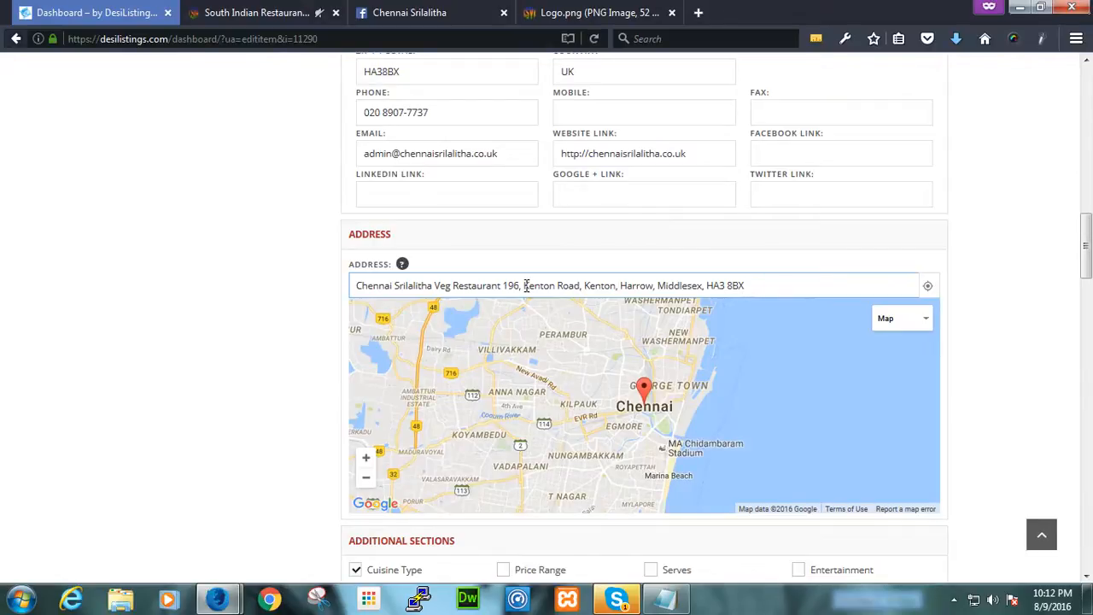
{"action": "left_click_drag", "start_coordinate": [503, 285], "coordinate": [315, 285]}
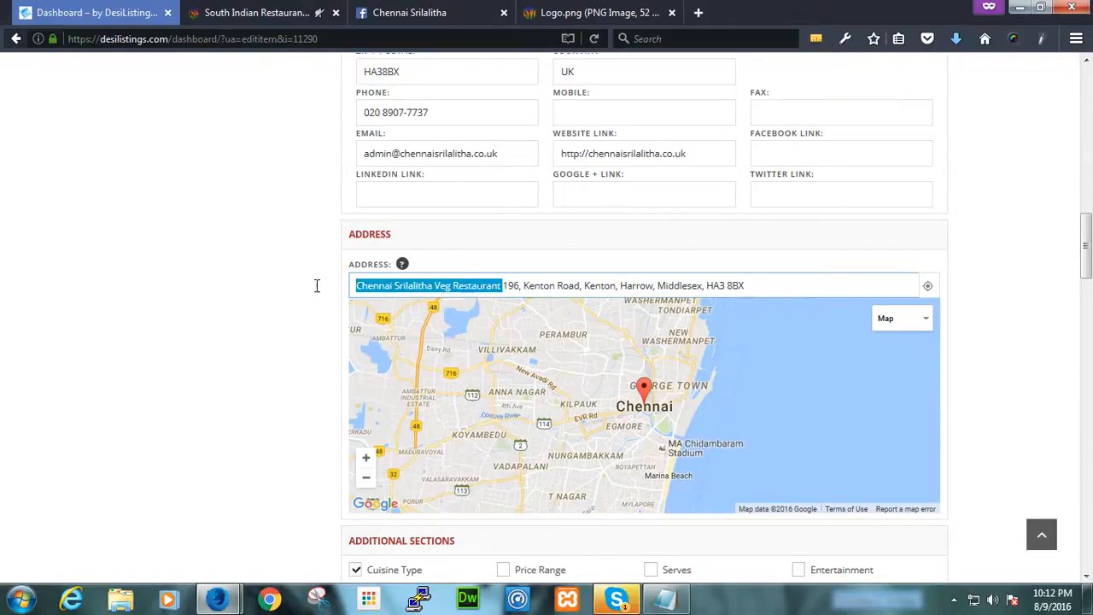
{"action": "key", "text": "BackSpace"}
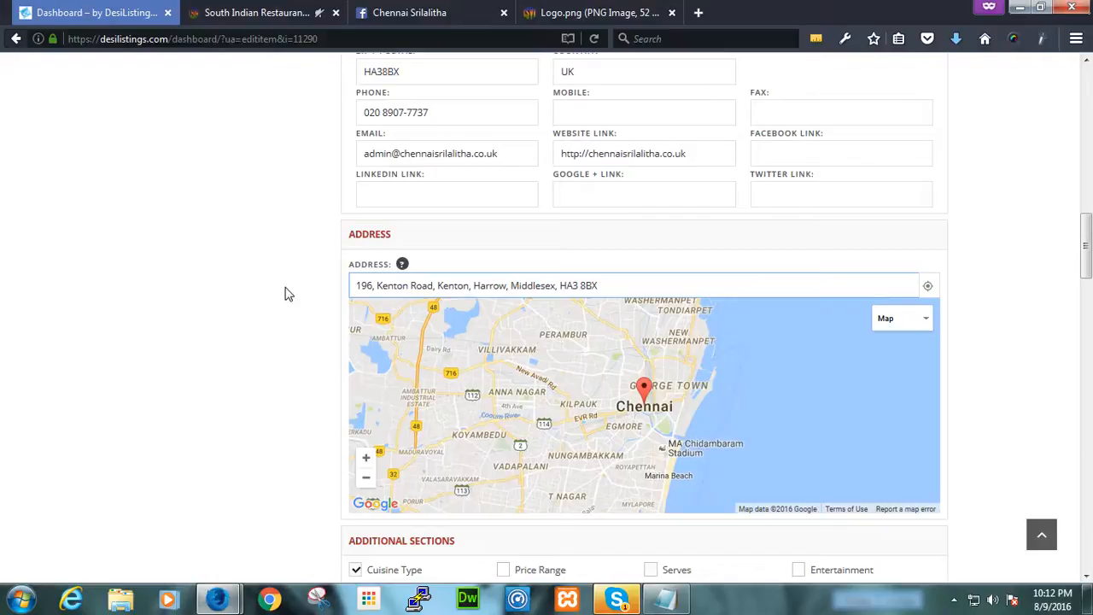
- Trim the map address from its end back to the first letters of the locality and remove the house number
{"action": "left_click", "coordinate": [626, 288]}
{"action": "key", "text": "BackSpace"}
{"action": "key", "text": "BackSpace"}
{"action": "key", "text": "BackSpace"}
{"action": "key", "text": "BackSpace"}
{"action": "key", "text": "BackSpace"}
{"action": "key", "text": "BackSpace"}
{"action": "key", "text": "BackSpace"}
{"action": "key", "text": "BackSpace"}
{"action": "key", "text": "BackSpace"}
{"action": "key", "text": "BackSpace"}
{"action": "key", "text": "BackSpace"}
{"action": "key", "text": "BackSpace"}
{"action": "key", "text": "BackSpace"}
{"action": "key", "text": "BackSpace"}
{"action": "key", "text": "BackSpace"}
{"action": "key", "text": "BackSpace"}
{"action": "key", "text": "BackSpace"}
{"action": "key", "text": "BackSpace"}
{"action": "key", "text": "BackSpace"}
{"action": "key", "text": "BackSpace"}
{"action": "key", "text": "BackSpace"}
{"action": "key", "text": "BackSpace"}
{"action": "key", "text": "BackSpace"}
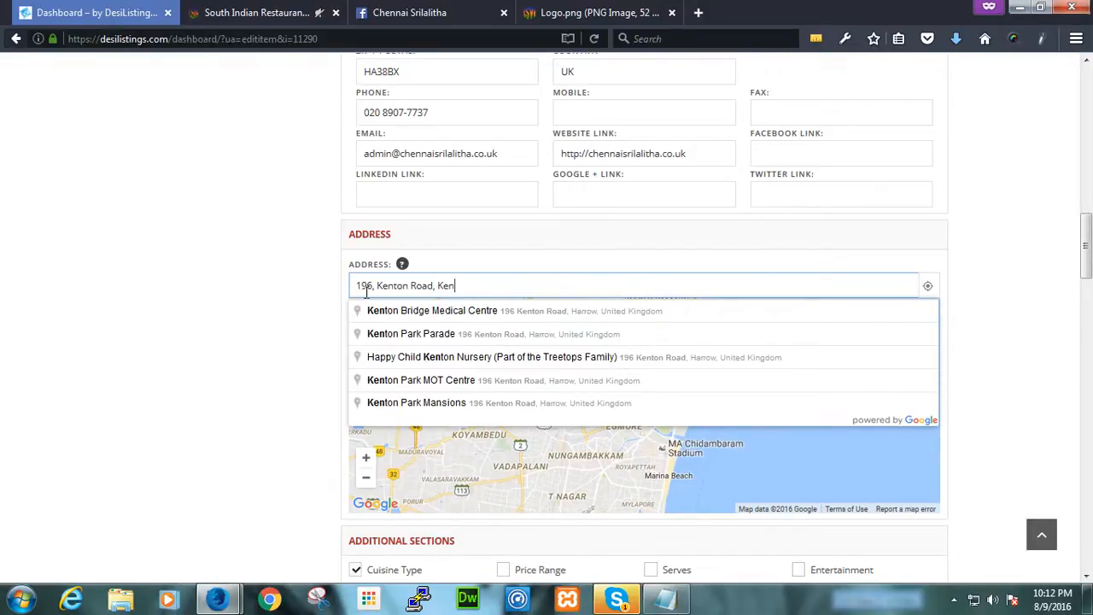
{"action": "left_click_drag", "start_coordinate": [377, 285], "coordinate": [303, 290]}
{"action": "key", "text": "BackSpace"}
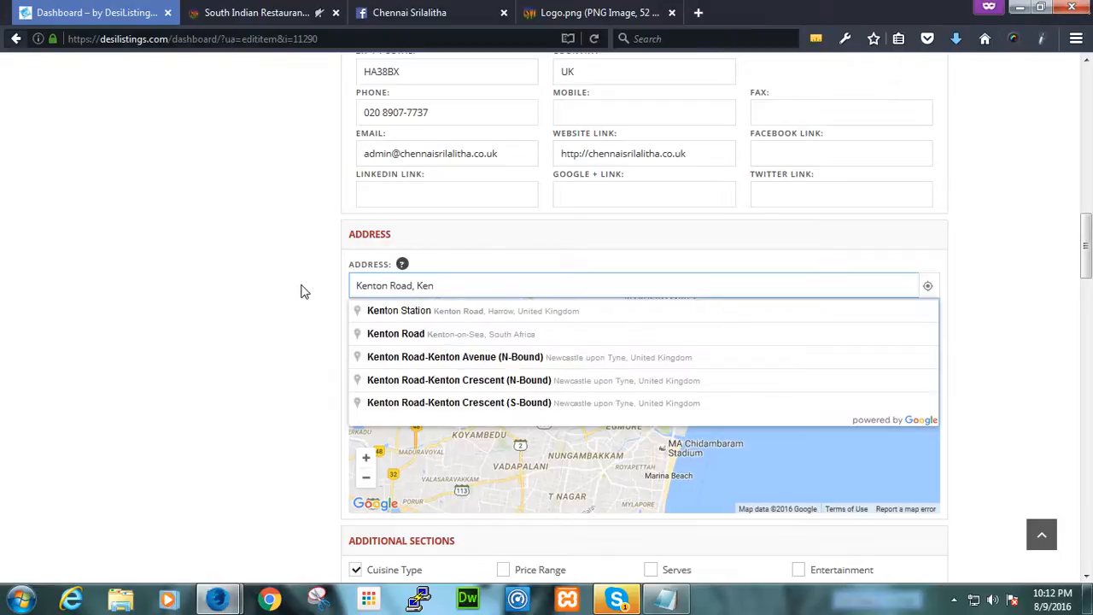
- Copy the street address without the house number from the website's Contacts section and replace the listing's map address with it
{"action": "left_click", "coordinate": [270, 15]}
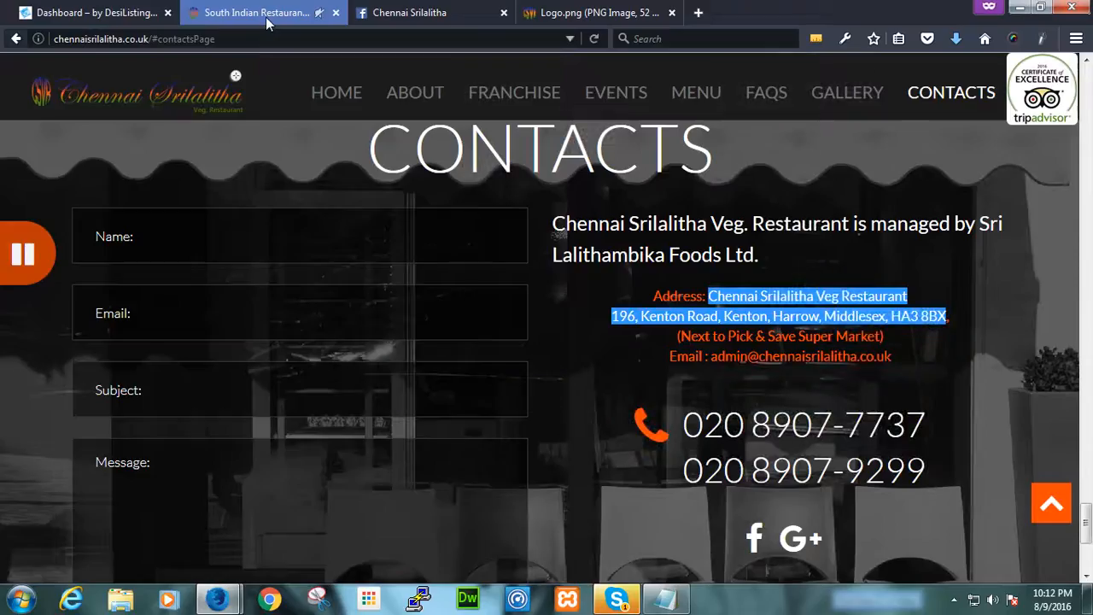
{"action": "left_click", "coordinate": [823, 310]}
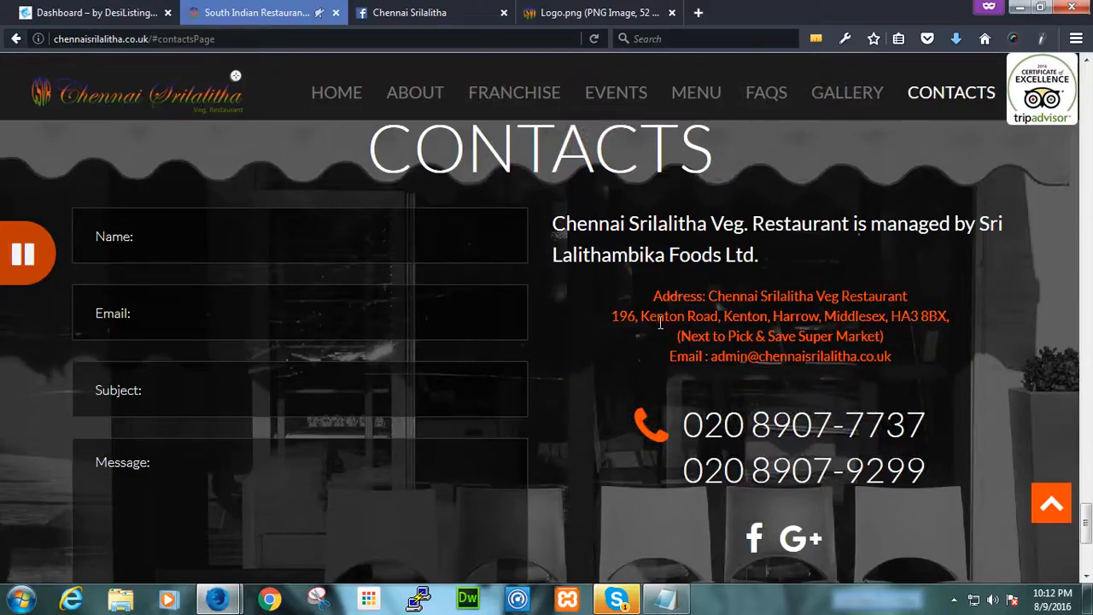
{"action": "left_click_drag", "start_coordinate": [641, 316], "coordinate": [946, 318]}
{"action": "key", "text": "ctrl+c"}
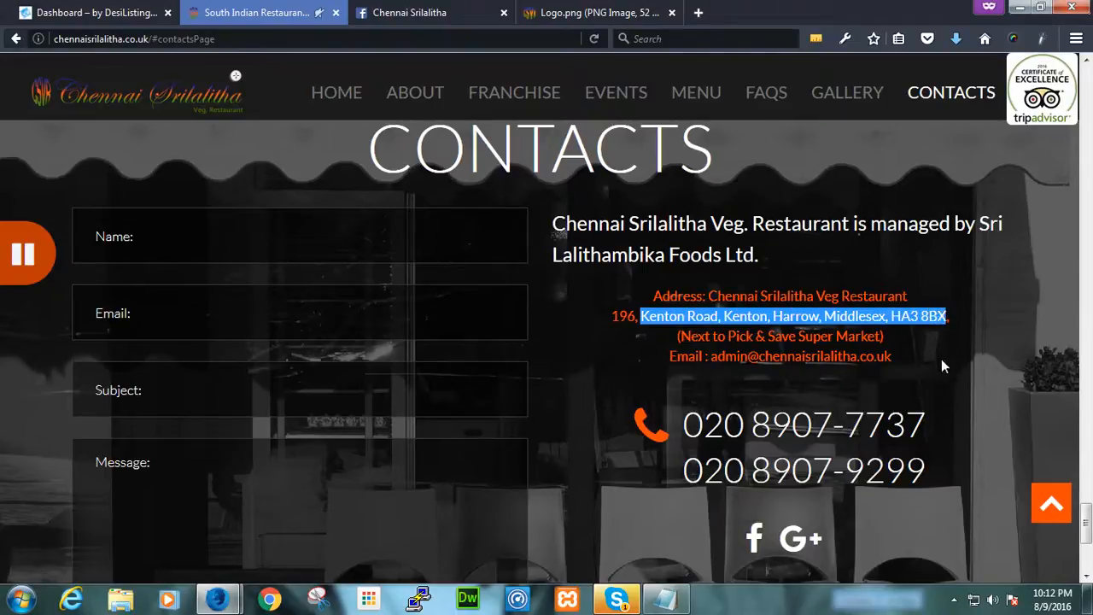
{"action": "left_click", "coordinate": [90, 12]}
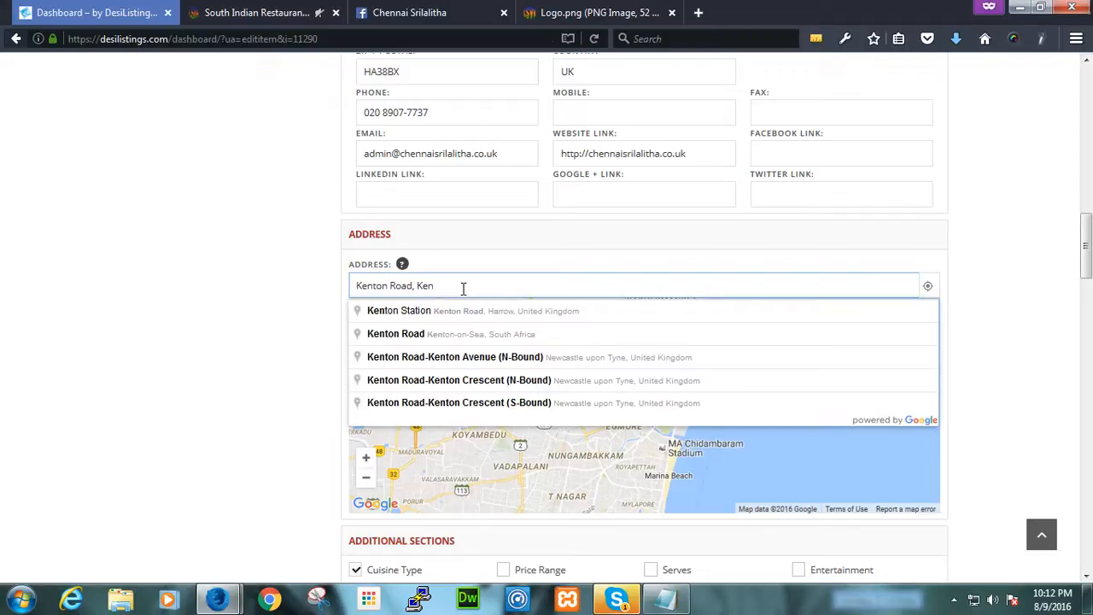
{"action": "left_click_drag", "start_coordinate": [464, 288], "coordinate": [307, 286]}
{"action": "key", "text": "ctrl+v"}
{"action": "left_click", "coordinate": [303, 293]}
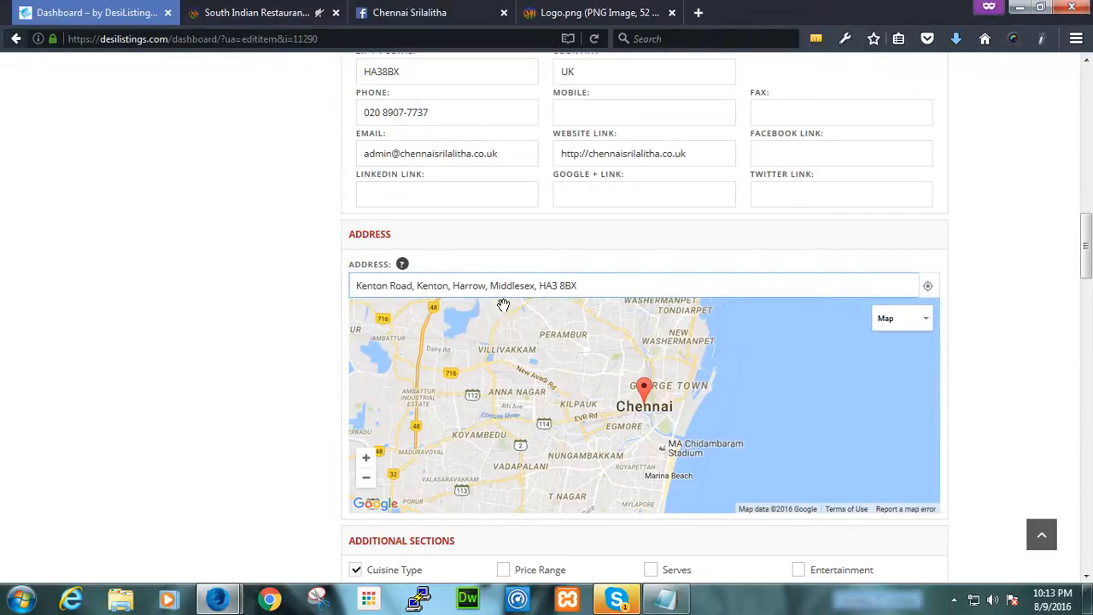
- Try cutting the map address off partway through the town name, and undo the deletion
{"action": "key", "text": "BackSpace"}
{"action": "key", "text": "BackSpace"}
{"action": "key", "text": "BackSpace"}
{"action": "key", "text": "BackSpace"}
{"action": "key", "text": "BackSpace"}
{"action": "key", "text": "BackSpace"}
{"action": "key", "text": "BackSpace"}
{"action": "key", "text": "BackSpace"}
{"action": "key", "text": "BackSpace"}
{"action": "key", "text": "BackSpace"}
{"action": "key", "text": "BackSpace"}
{"action": "key", "text": "BackSpace"}
{"action": "key", "text": "BackSpace"}
{"action": "key", "text": "BackSpace"}
{"action": "key", "text": "BackSpace"}
{"action": "key", "text": "BackSpace"}
{"action": "key", "text": "BackSpace"}
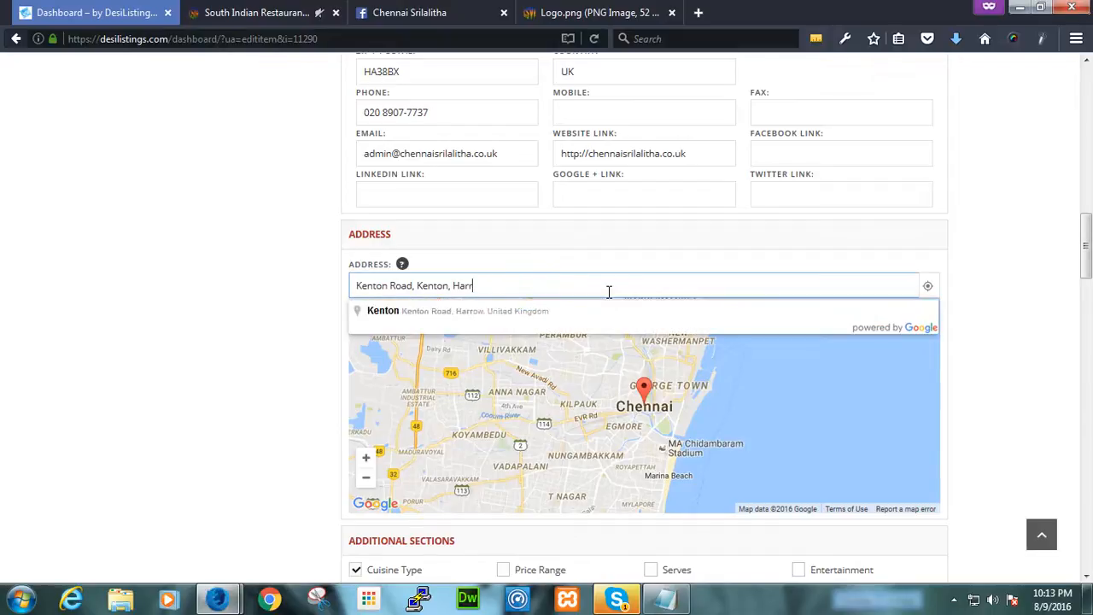
{"action": "key", "text": "ctrl+z"}
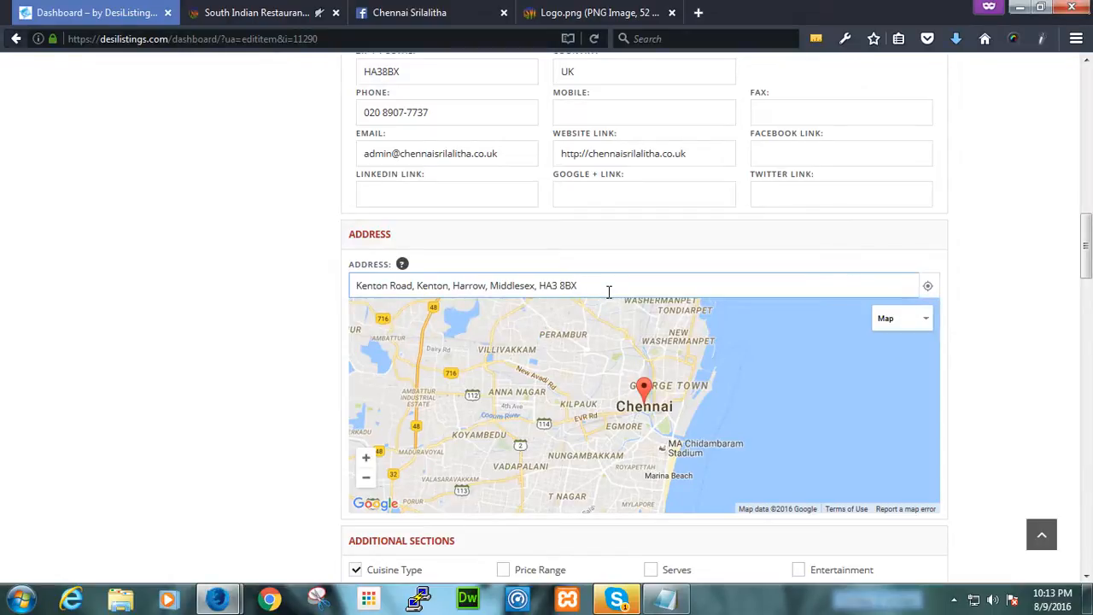
- Try removing the county and postcode from the map address, and undo the deletion
{"action": "key", "text": "BackSpace"}
{"action": "key", "text": "BackSpace"}
{"action": "key", "text": "BackSpace"}
{"action": "key", "text": "BackSpace"}
{"action": "key", "text": "BackSpace"}
{"action": "key", "text": "BackSpace"}
{"action": "key", "text": "BackSpace"}
{"action": "key", "text": "BackSpace"}
{"action": "key", "text": "BackSpace"}
{"action": "key", "text": "BackSpace"}
{"action": "key", "text": "BackSpace"}
{"action": "key", "text": "BackSpace"}
{"action": "key", "text": "BackSpace"}
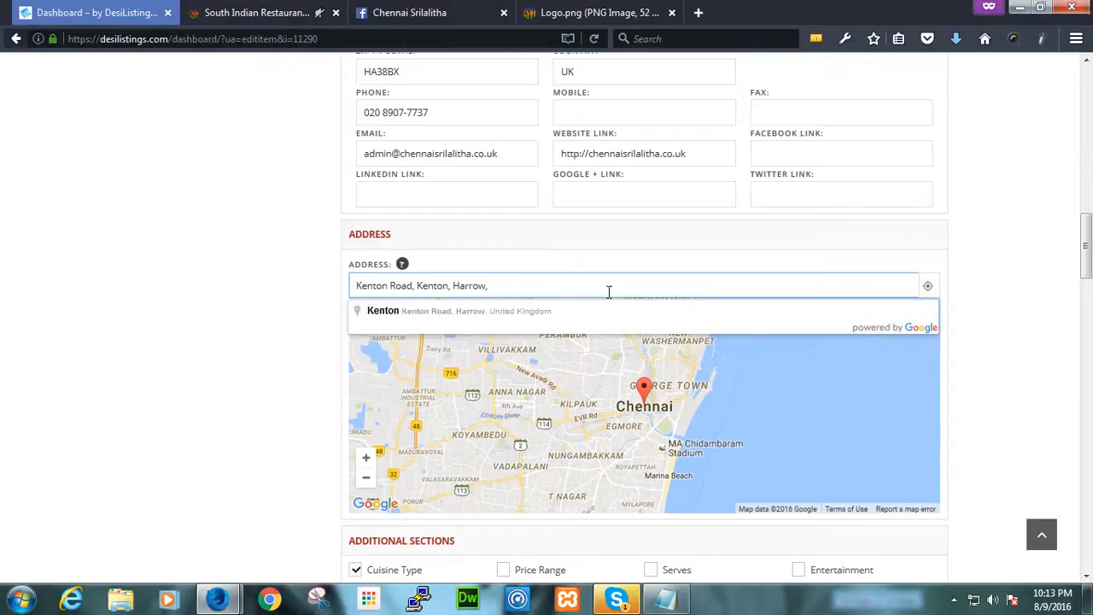
{"action": "key", "text": "ctrl+z"}
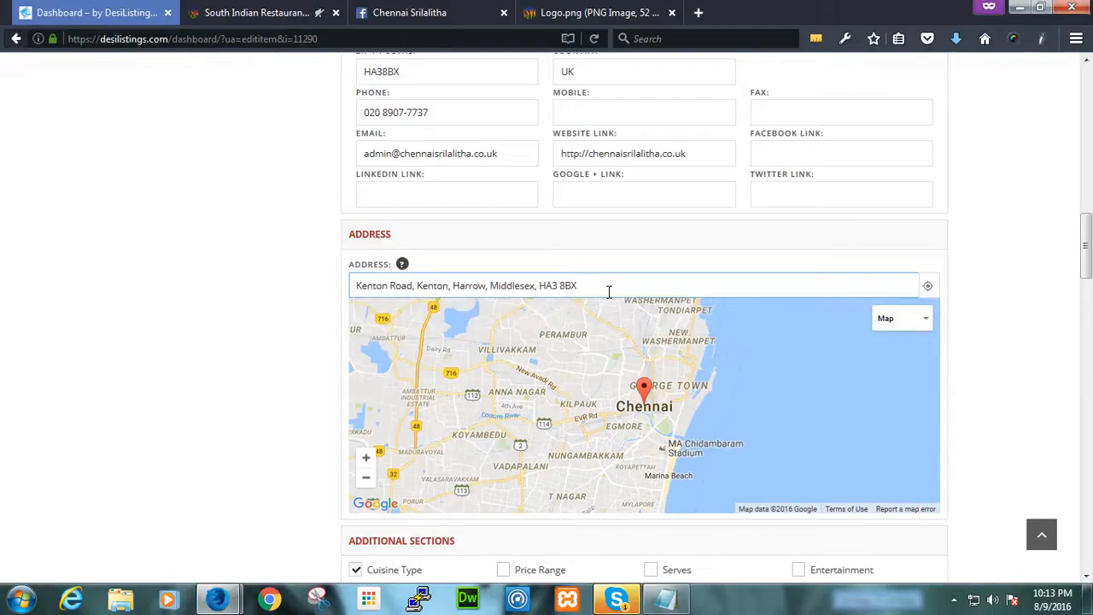
- Examine the website's Contacts section and the Facebook page info for the restaurant's location and contact details
{"action": "left_click", "coordinate": [264, 11]}
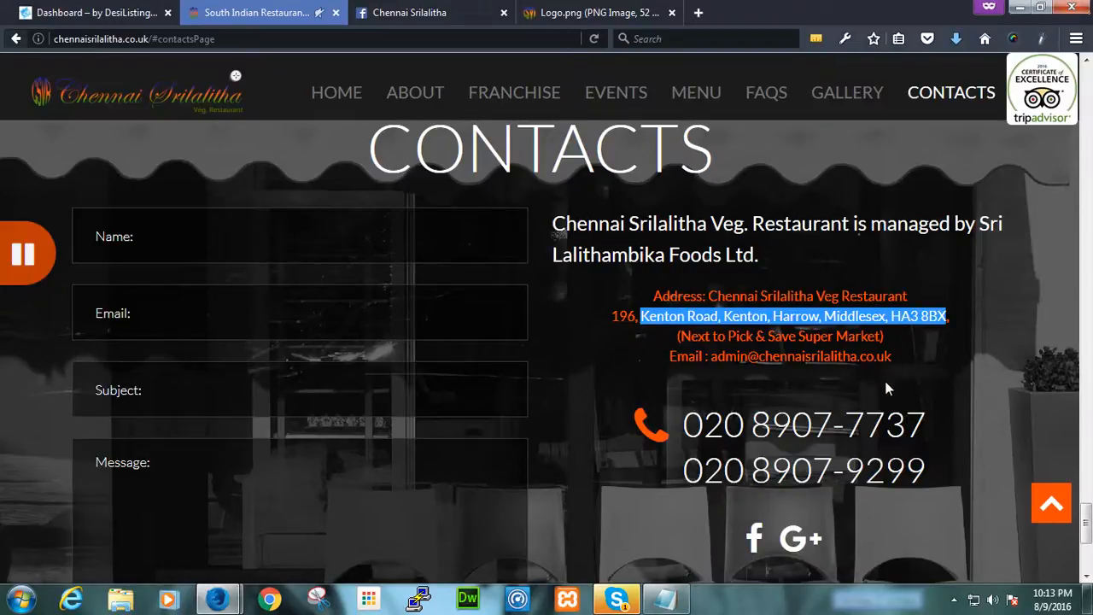
{"action": "scroll", "coordinate": [885, 389], "scroll_direction": "down", "scroll_amount": 3}
{"action": "left_click", "coordinate": [588, 10]}
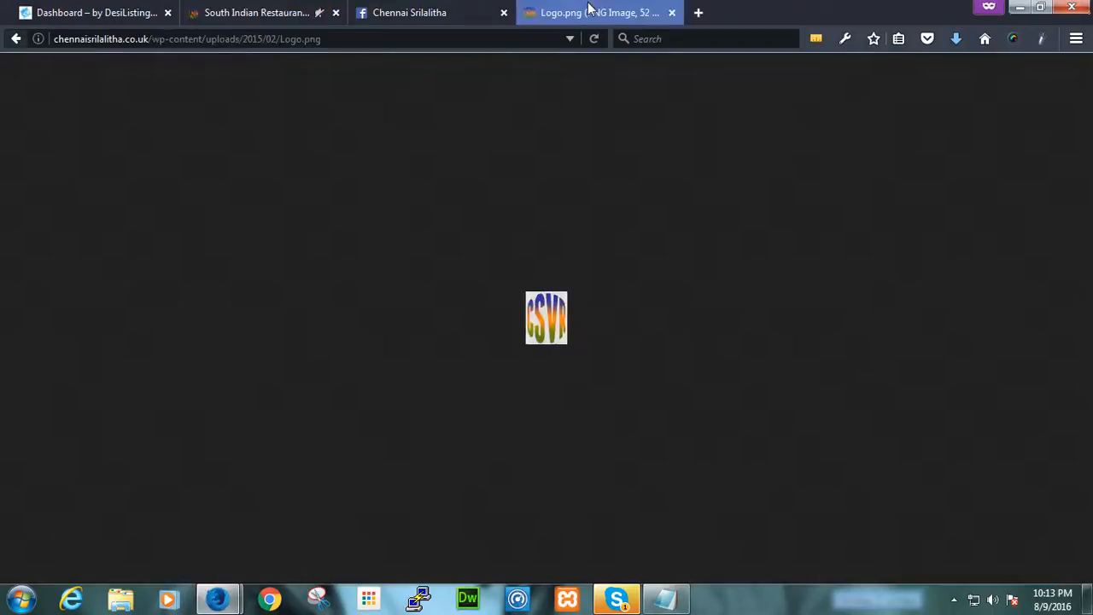
{"action": "left_click", "coordinate": [449, 8]}
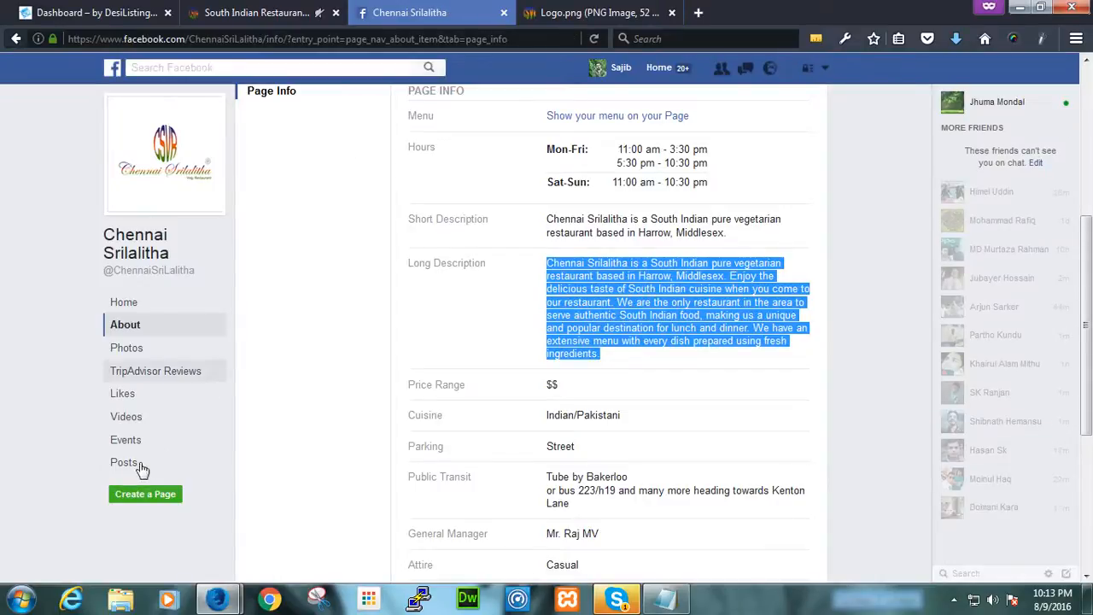
{"action": "scroll", "coordinate": [363, 378], "scroll_direction": "down", "scroll_amount": 2}
{"action": "scroll", "coordinate": [363, 378], "scroll_direction": "down", "scroll_amount": 2}
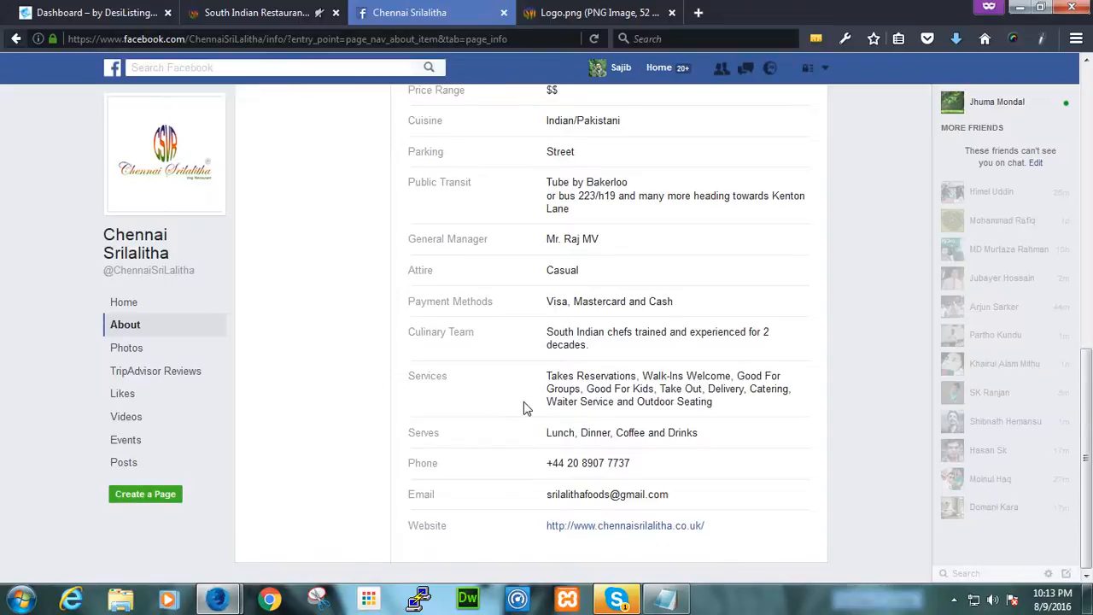
{"action": "scroll", "coordinate": [525, 409], "scroll_direction": "up", "scroll_amount": 1}
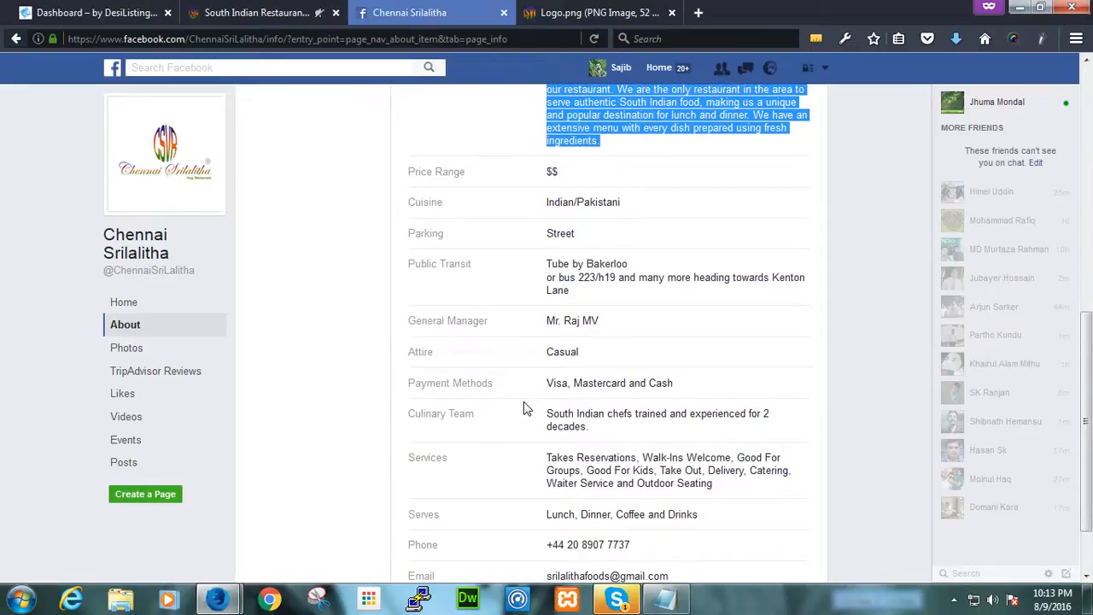
{"action": "scroll", "coordinate": [525, 408], "scroll_direction": "up", "scroll_amount": 5}
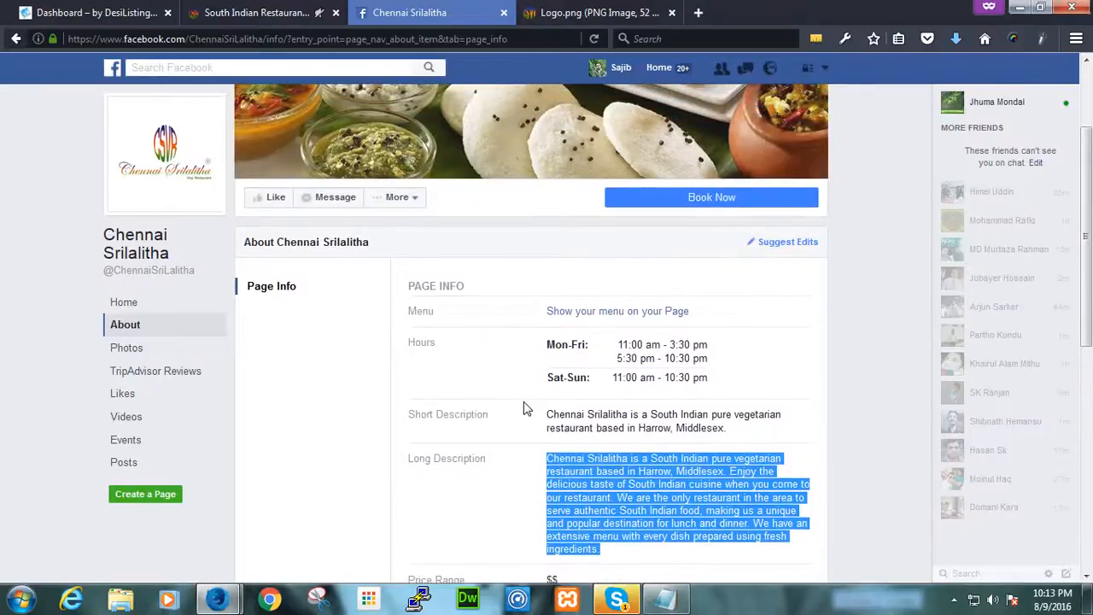
{"action": "left_click", "coordinate": [478, 365]}
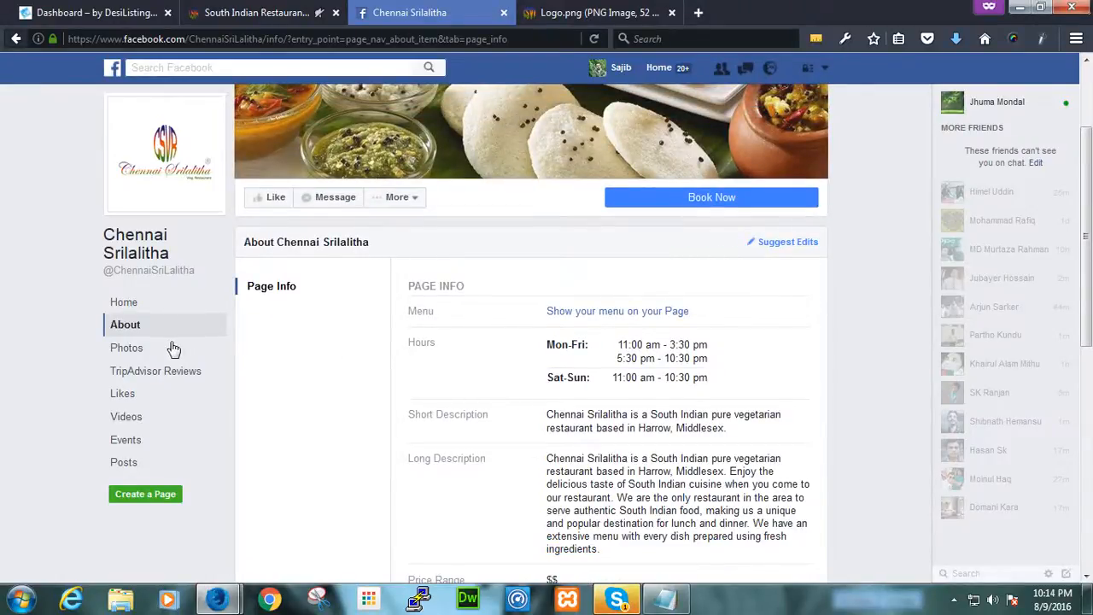
{"action": "scroll", "coordinate": [581, 447], "scroll_direction": "down", "scroll_amount": 3}
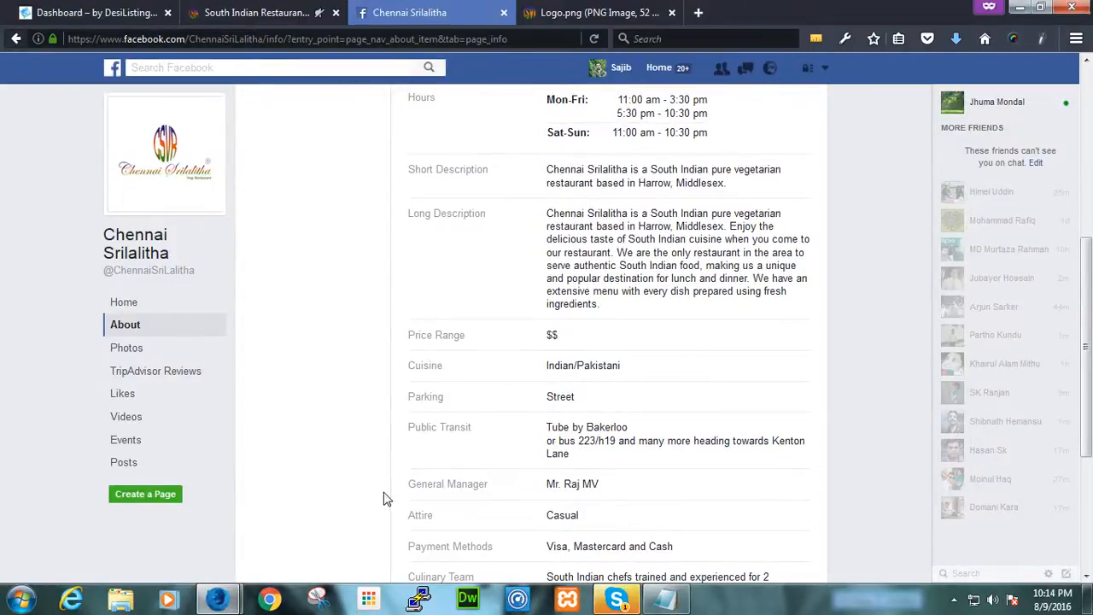
{"action": "scroll", "coordinate": [322, 478], "scroll_direction": "down", "scroll_amount": 3}
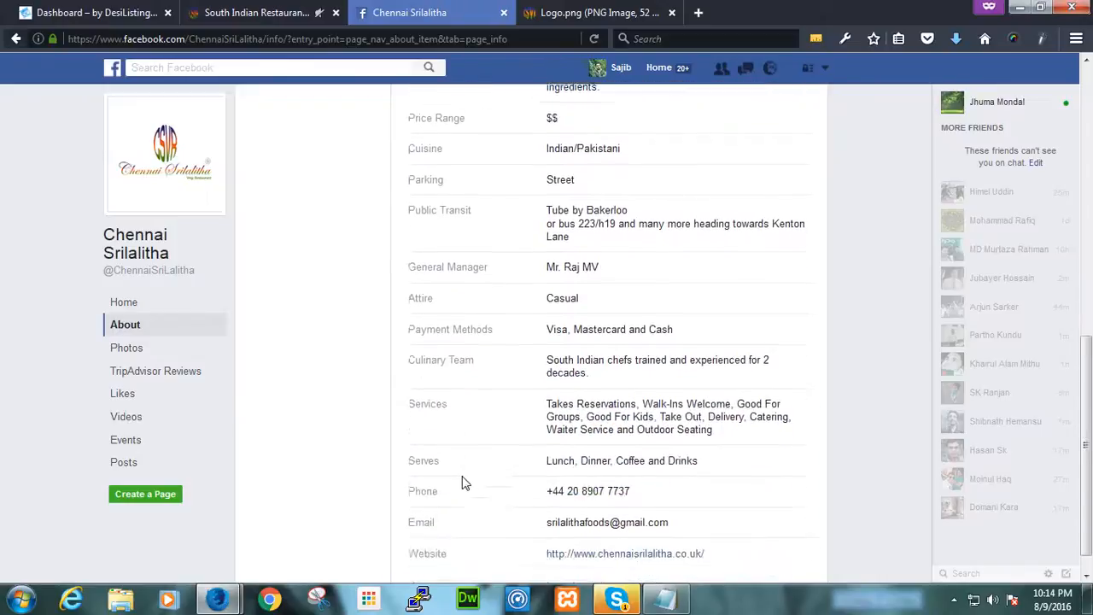
{"action": "scroll", "coordinate": [464, 483], "scroll_direction": "down", "scroll_amount": 1}
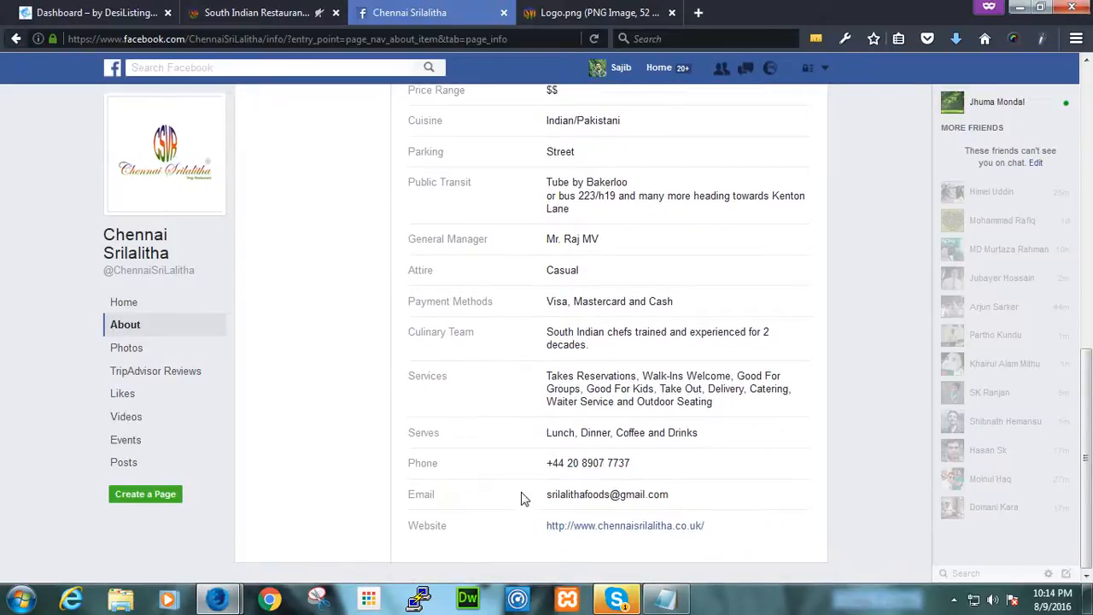
{"action": "left_click", "coordinate": [537, 9]}
{"action": "left_click", "coordinate": [300, 8]}
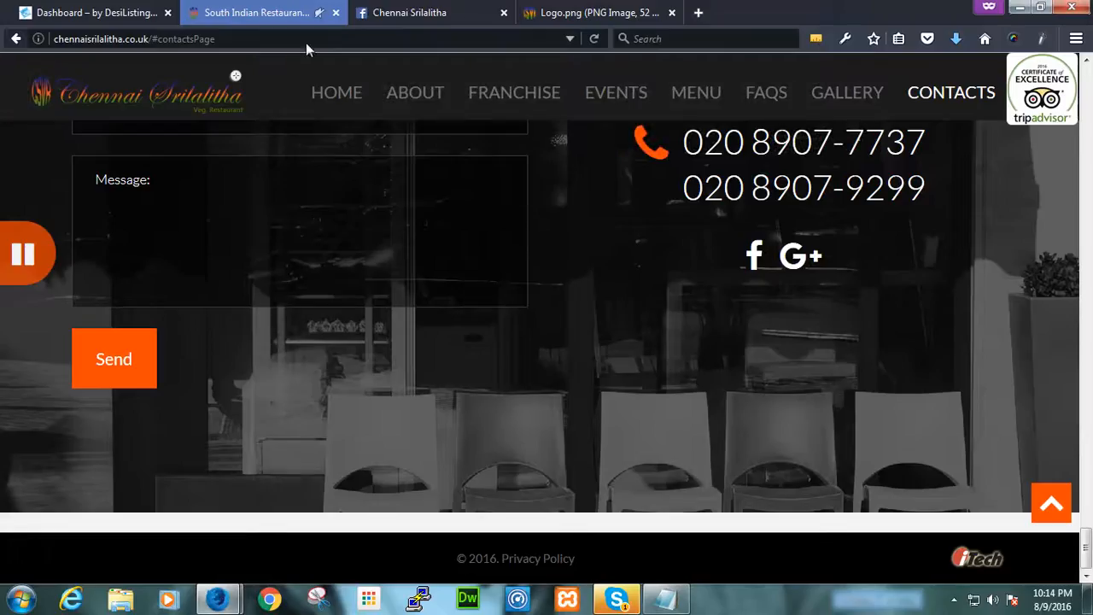
- Try the website address with its house number but without the postcode as the listing's map address, trimming its end for location suggestions
{"action": "scroll", "coordinate": [593, 369], "scroll_direction": "up", "scroll_amount": 5}
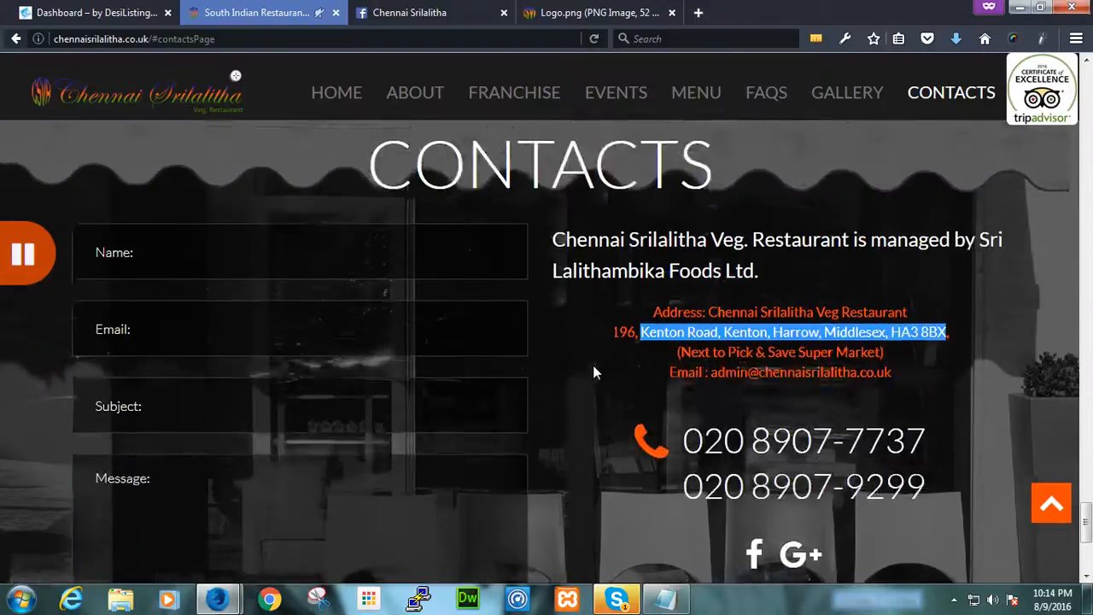
{"action": "scroll", "coordinate": [592, 365], "scroll_direction": "up", "scroll_amount": 2}
{"action": "scroll", "coordinate": [697, 404], "scroll_direction": "down", "scroll_amount": 3}
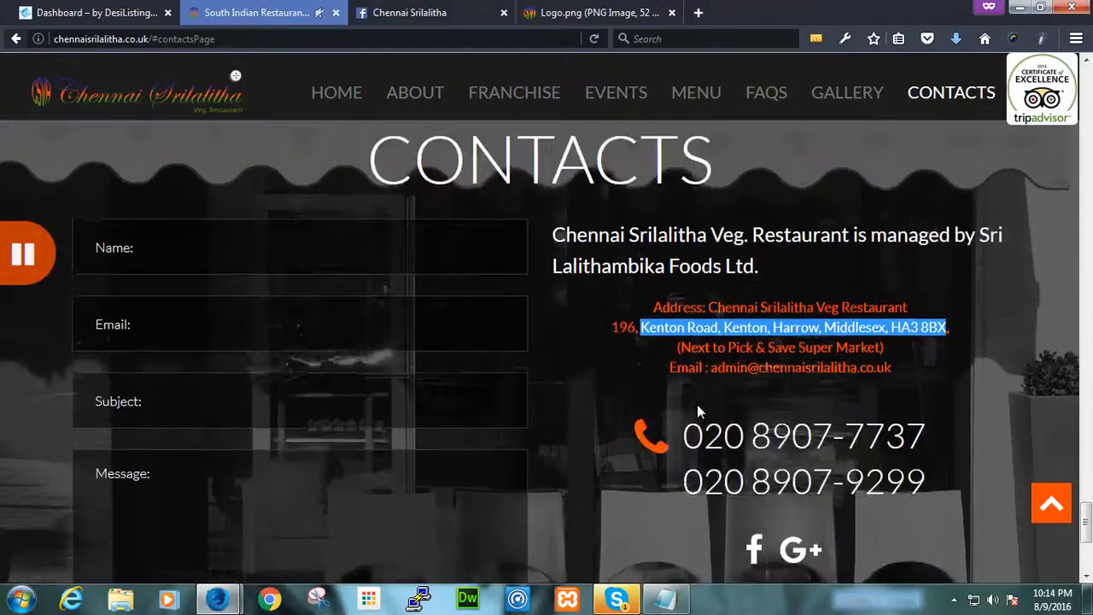
{"action": "left_click", "coordinate": [650, 320]}
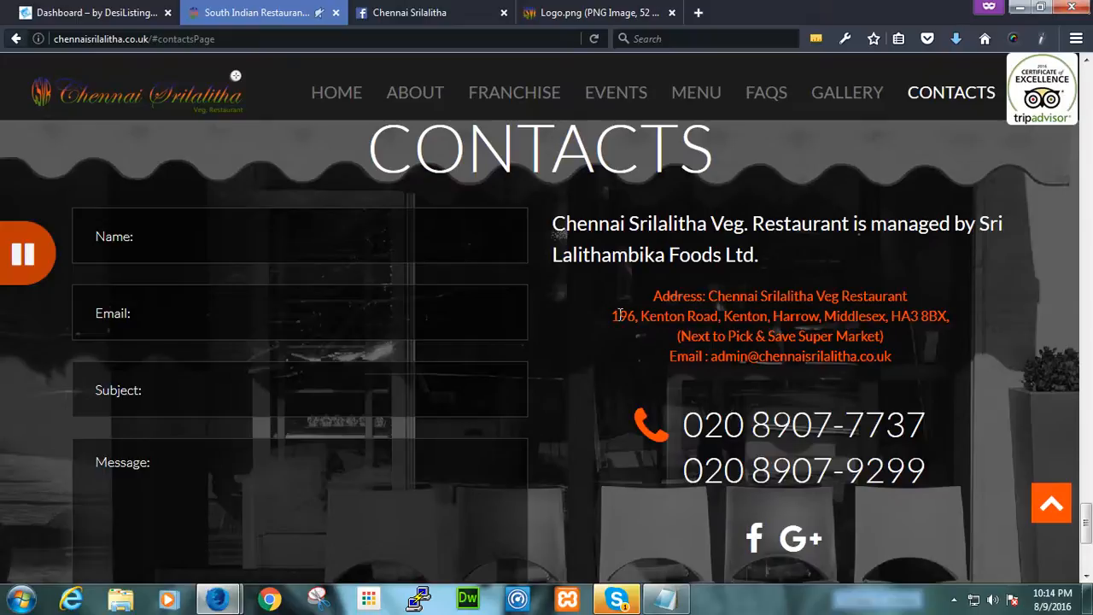
{"action": "double_click", "coordinate": [643, 316]}
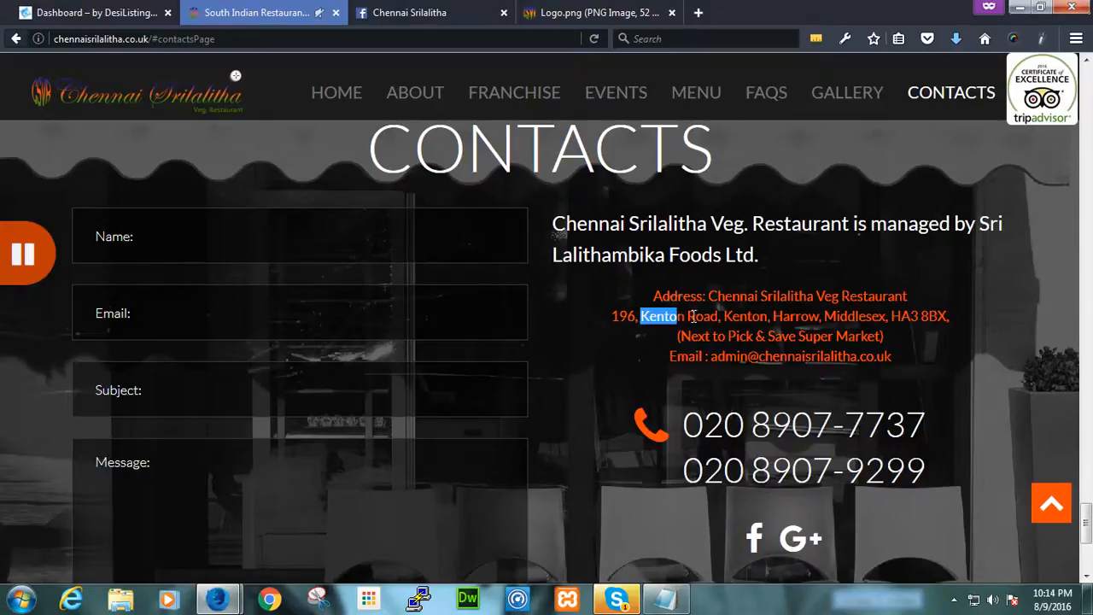
{"action": "left_click_drag", "start_coordinate": [611, 316], "coordinate": [880, 315]}
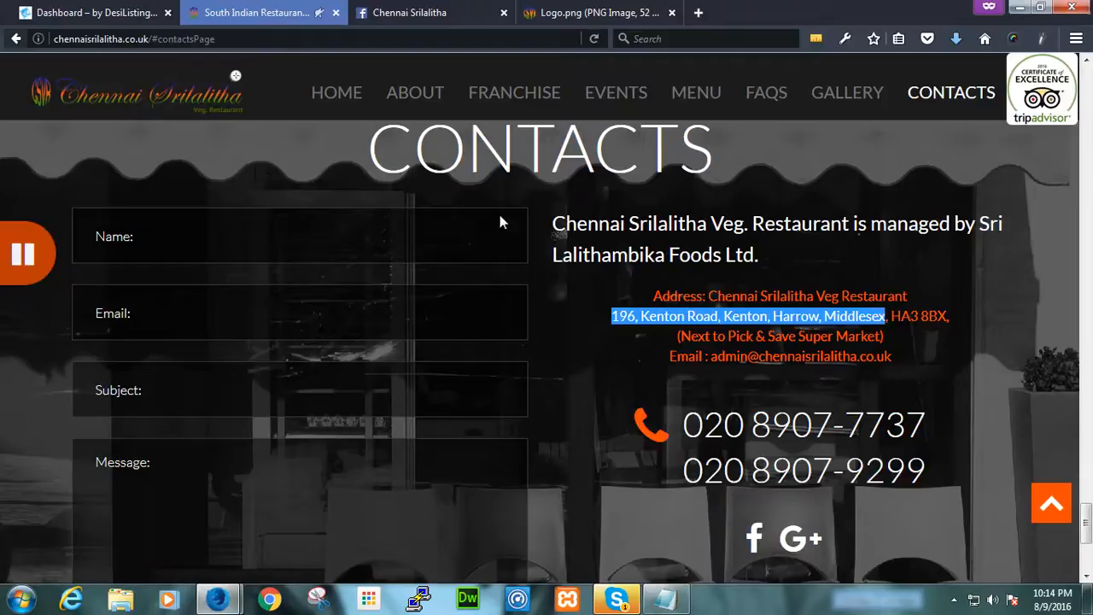
{"action": "left_click", "coordinate": [128, 11]}
{"action": "left_click_drag", "start_coordinate": [577, 285], "coordinate": [220, 283]}
{"action": "type", "text": "196, Kenton Road, Kenton, Harrow, Middlesex"}
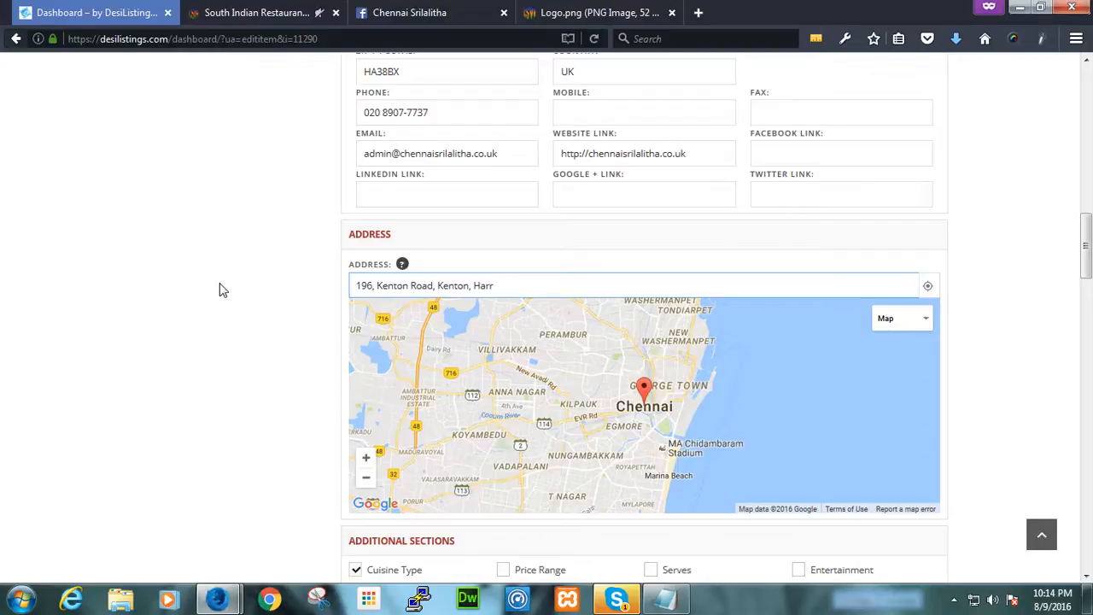
{"action": "key", "text": "BackSpace"}
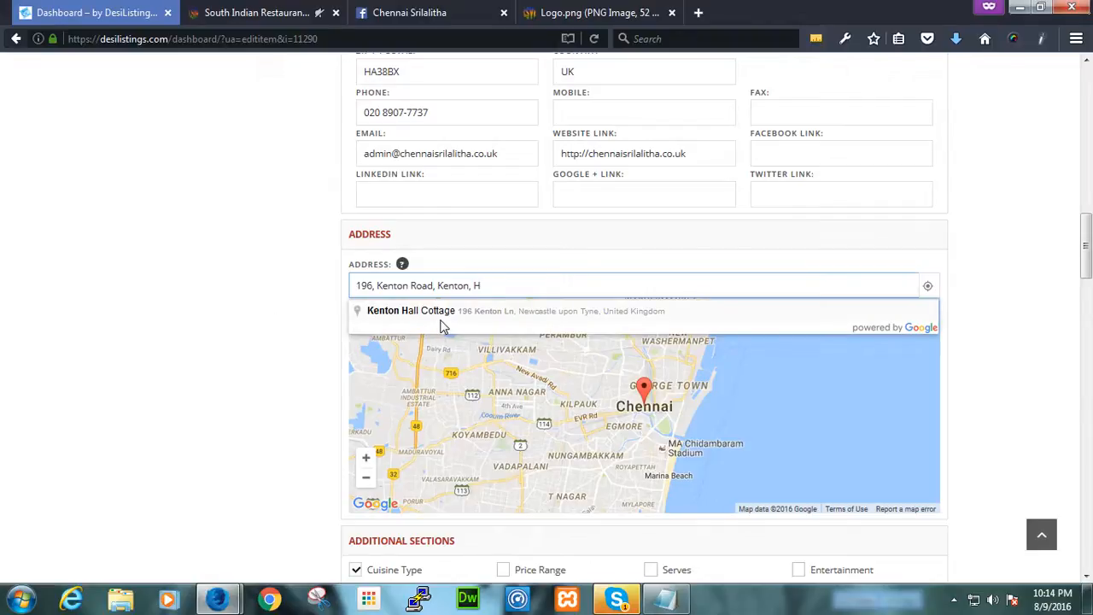
- Select the full address including the postcode in the website's Contacts section and open Google Maps in a new tab
{"action": "left_click", "coordinate": [218, 16]}
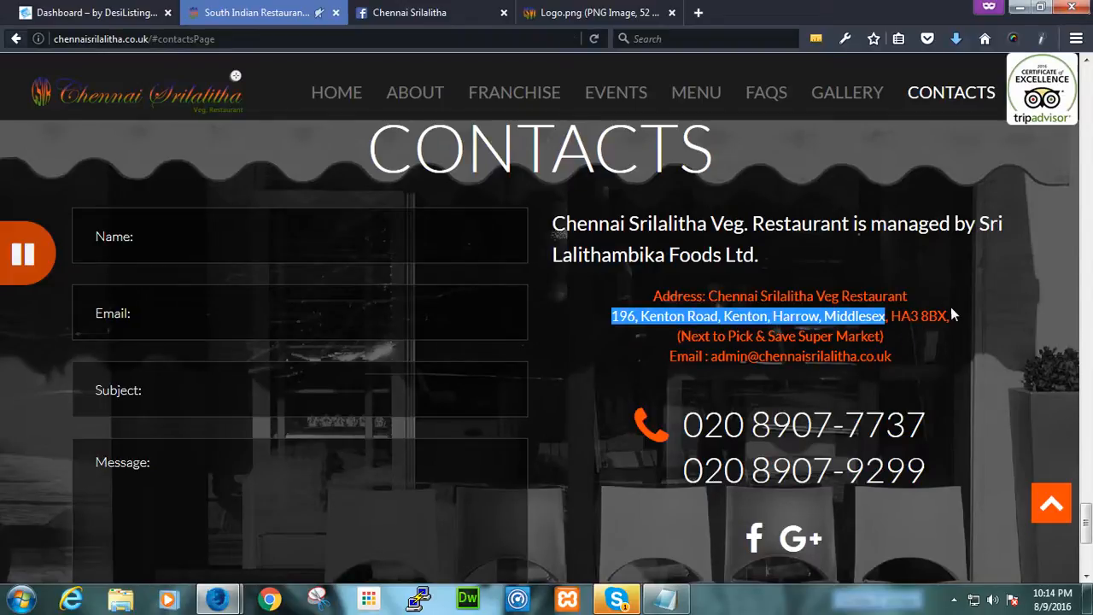
{"action": "left_click_drag", "start_coordinate": [948, 316], "coordinate": [588, 311]}
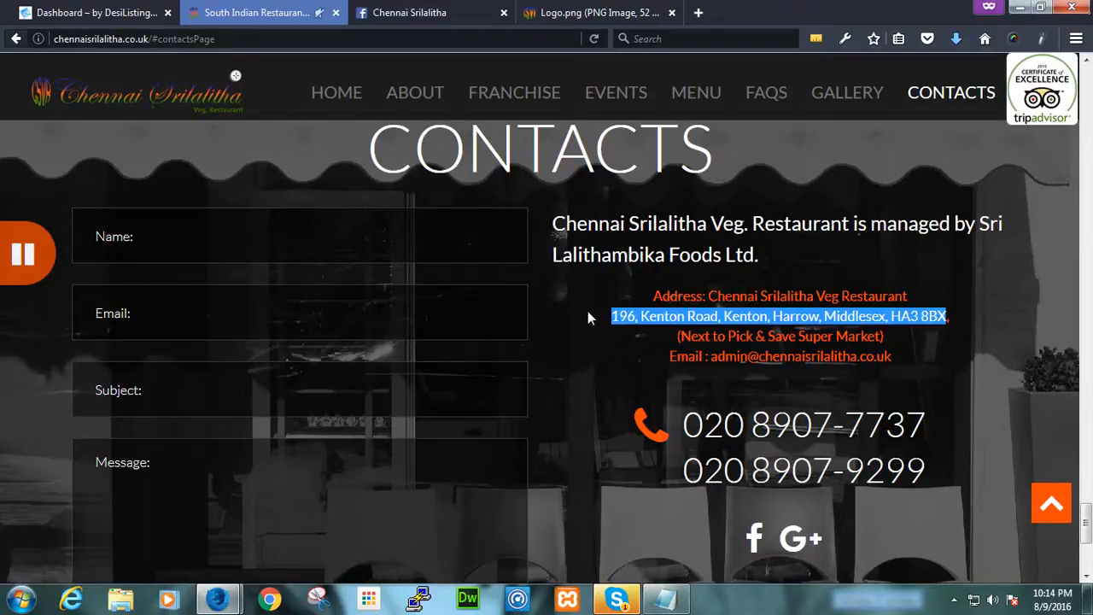
{"action": "left_click", "coordinate": [692, 12]}
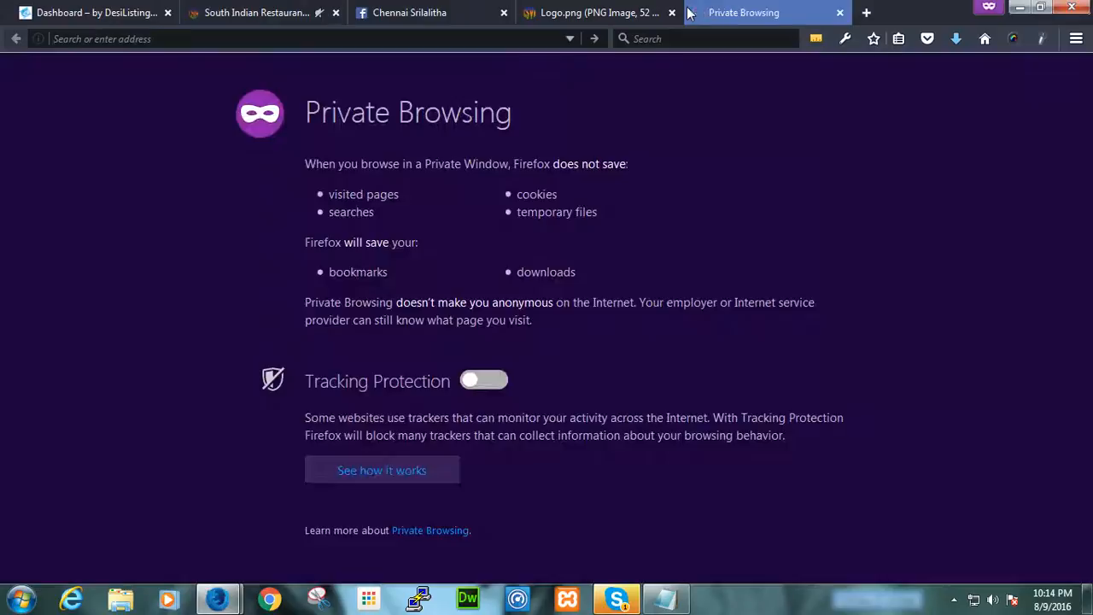
{"action": "type", "text": "mp"}
{"action": "key", "text": "BackSpace"}
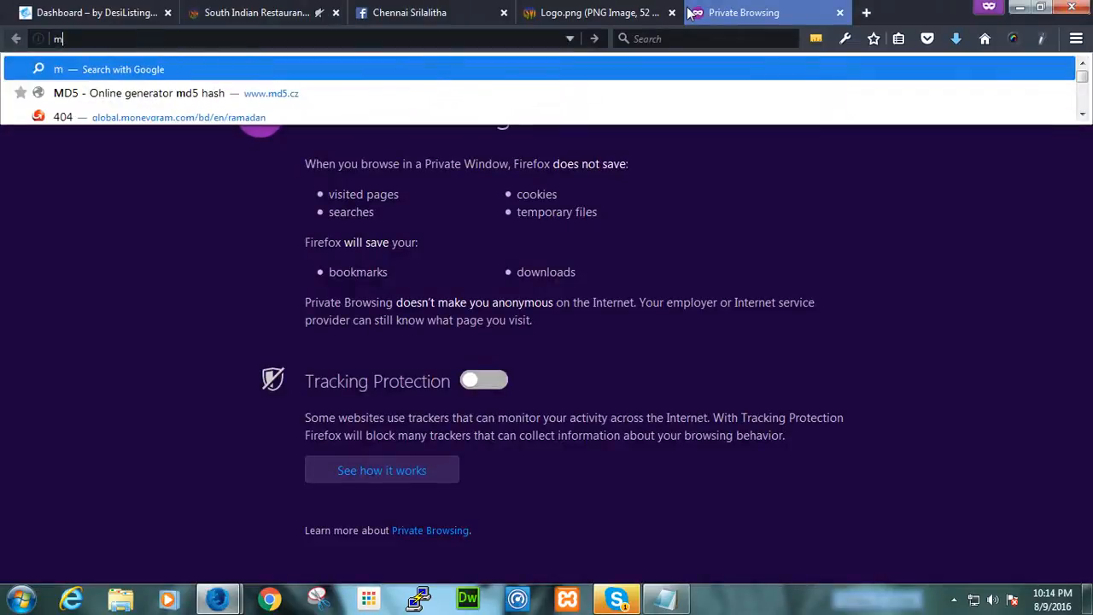
{"action": "type", "text": "aps/"}
{"action": "key", "text": "Return"}
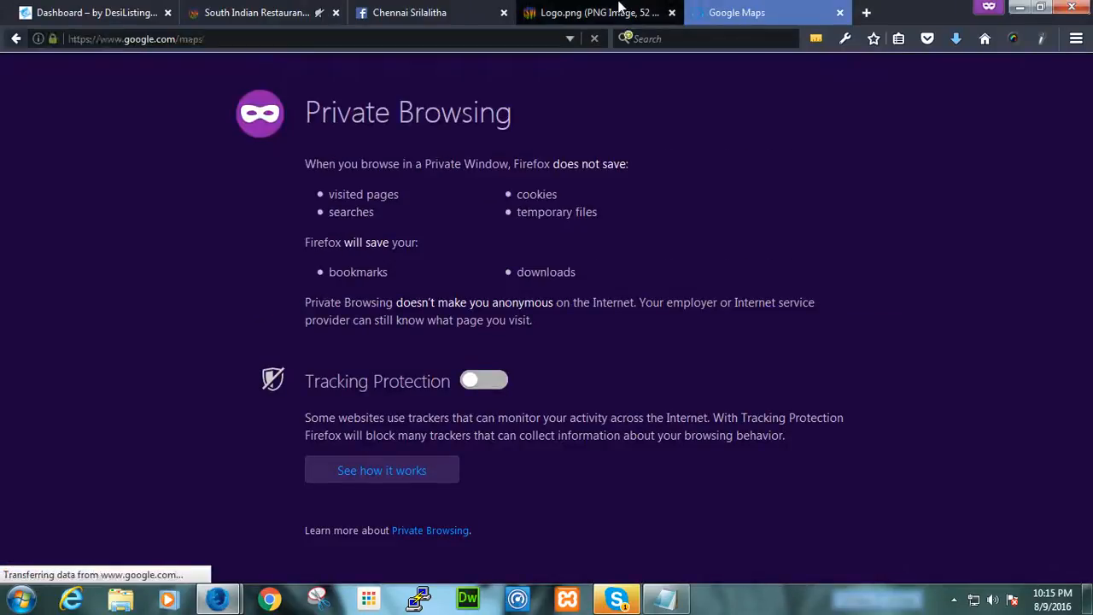
{"action": "left_click", "coordinate": [619, 12]}
{"action": "left_click", "coordinate": [458, 10]}
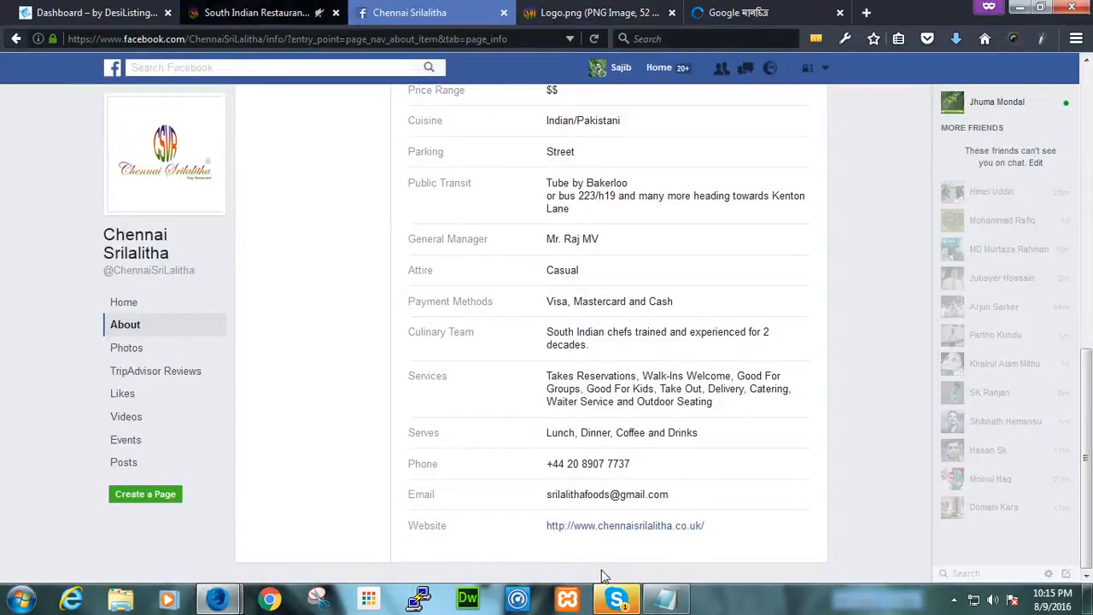
{"action": "left_click", "coordinate": [260, 16]}
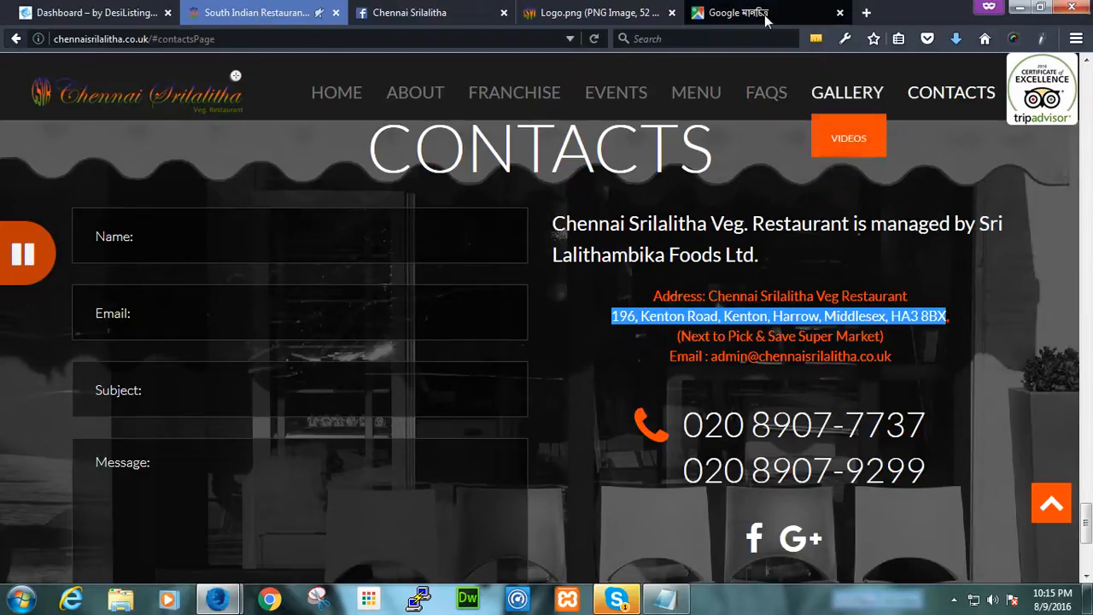
{"action": "left_click", "coordinate": [763, 12]}
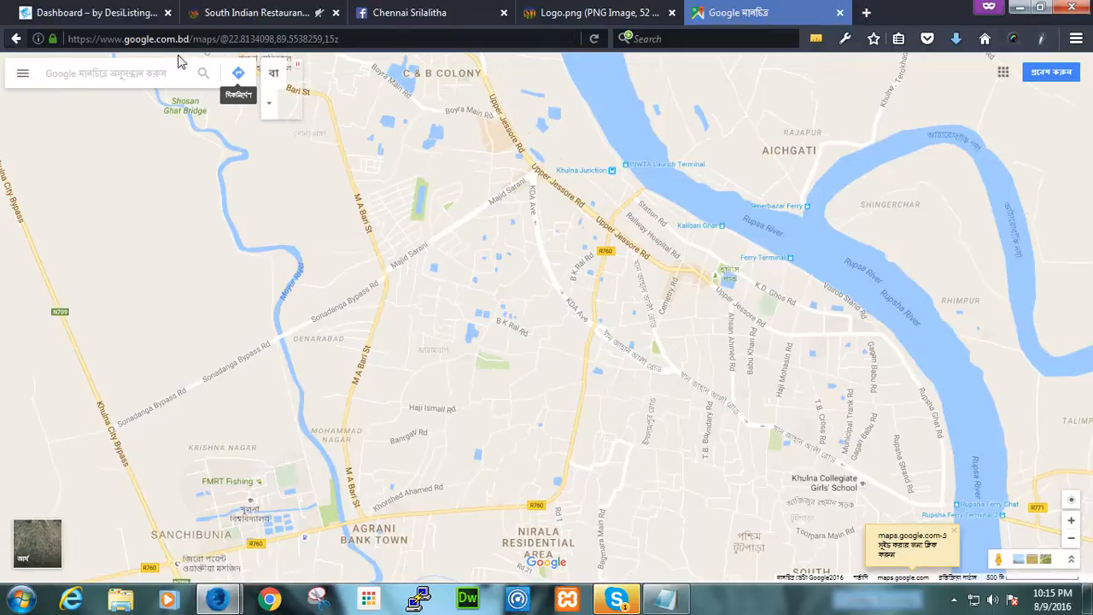
{"action": "left_click", "coordinate": [150, 10]}
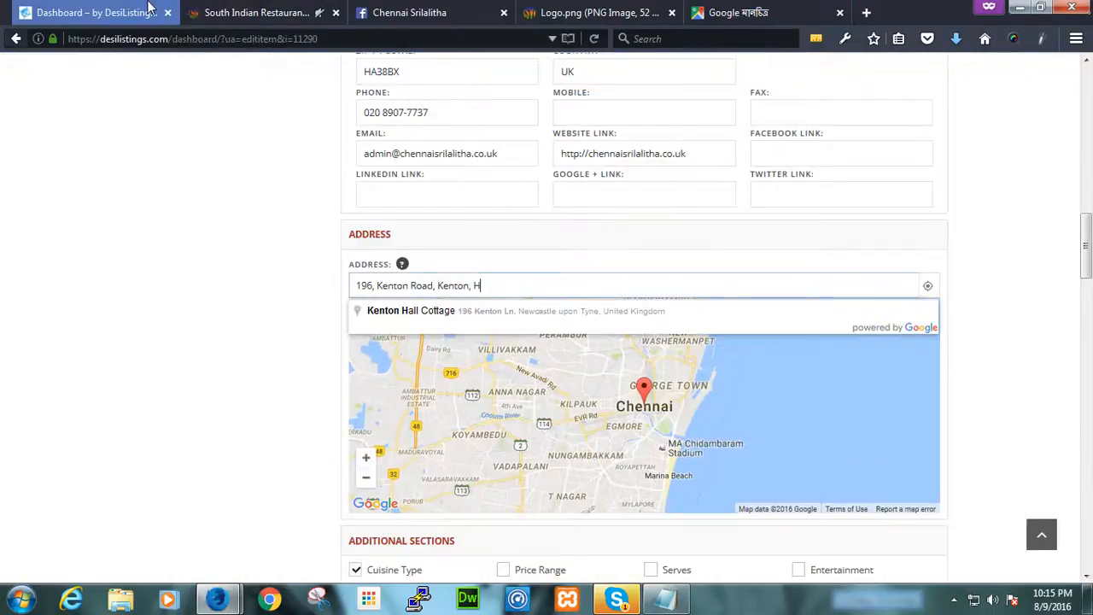
- Copy the full address with house number and postcode from the website's Contacts section and search for it in Google Maps
{"action": "left_click", "coordinate": [239, 11]}
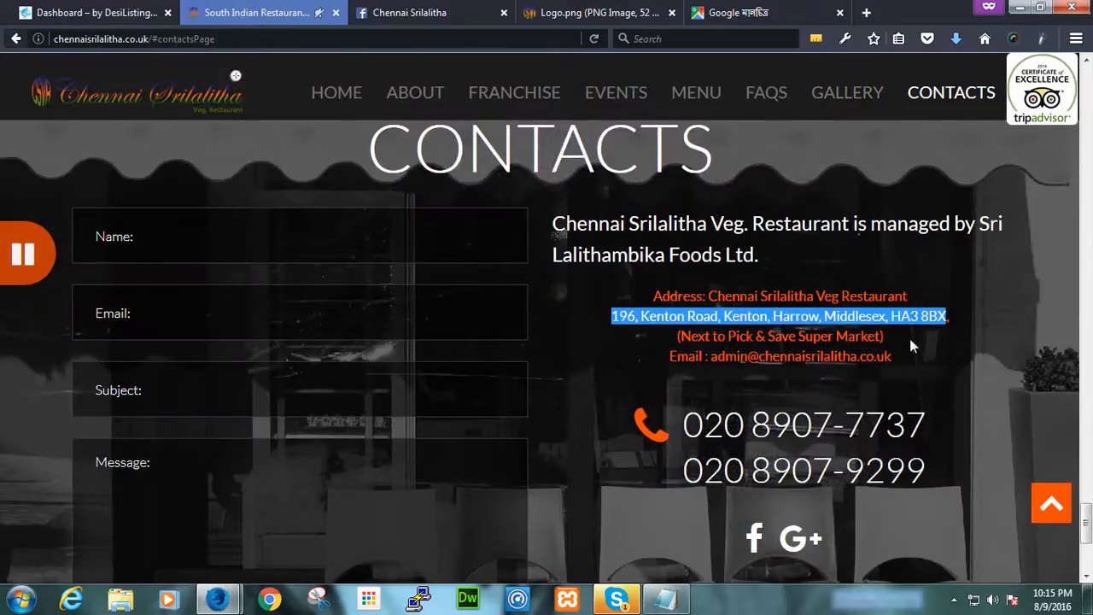
{"action": "left_click", "coordinate": [749, 337]}
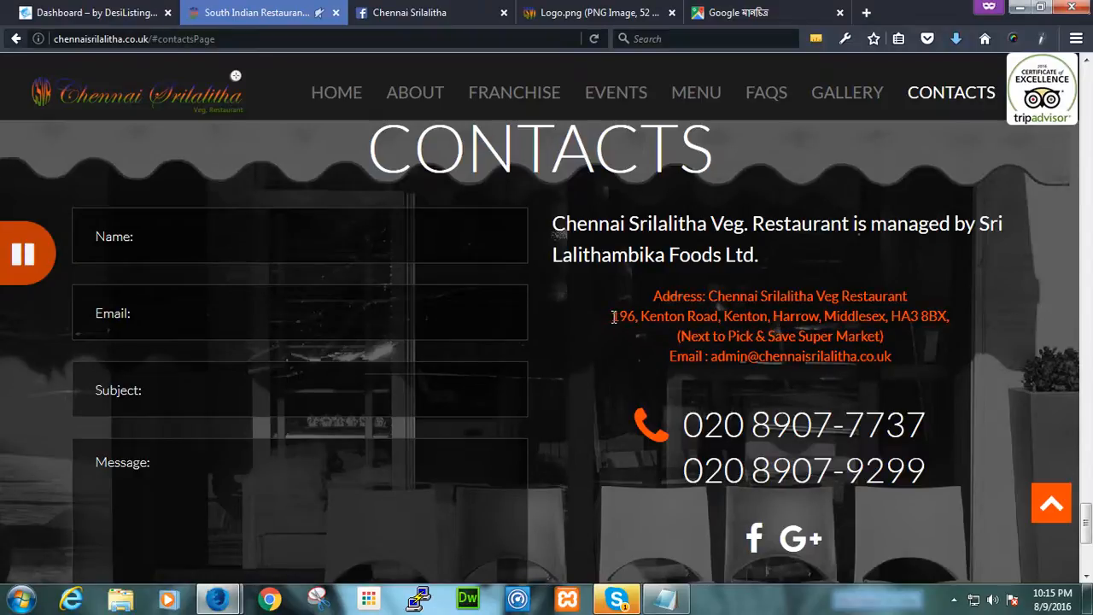
{"action": "left_click_drag", "start_coordinate": [613, 318], "coordinate": [948, 316]}
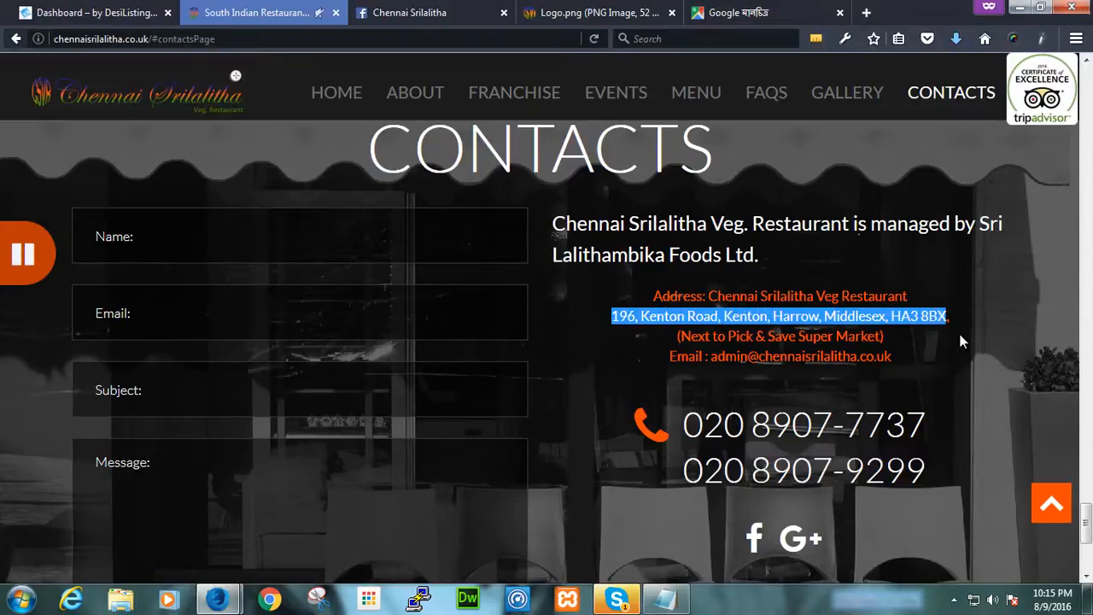
{"action": "left_click", "coordinate": [736, 12]}
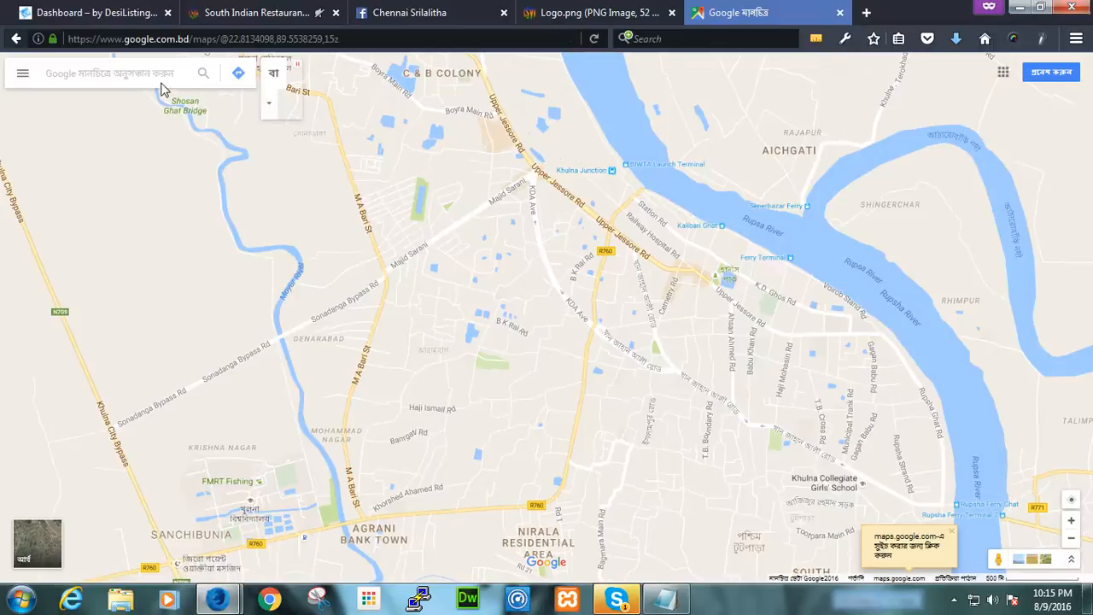
{"action": "key", "text": "ctrl+v"}
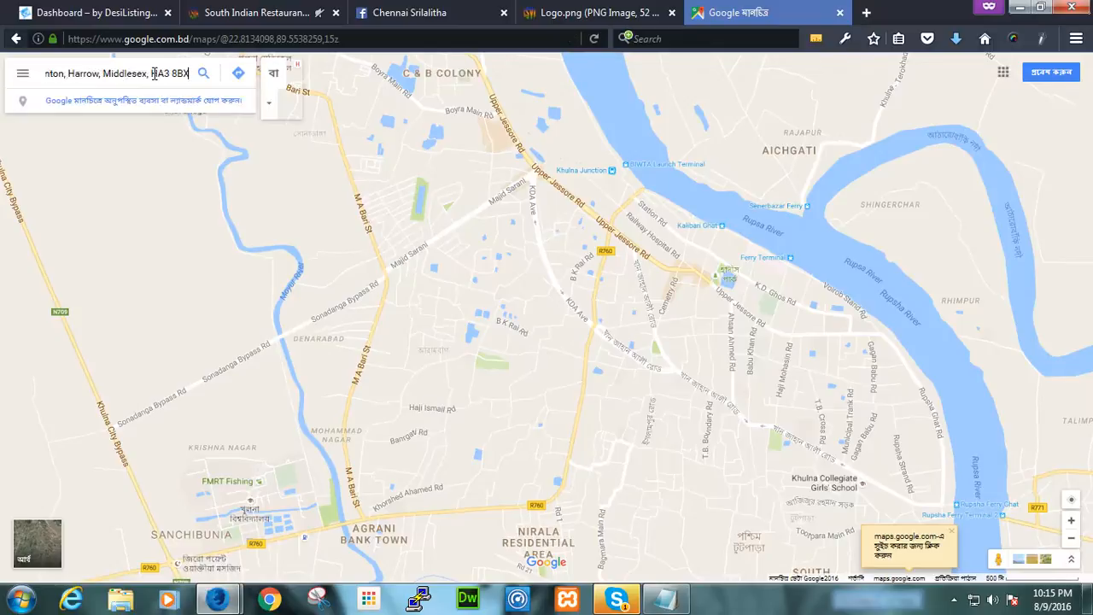
{"action": "left_click", "coordinate": [203, 75]}
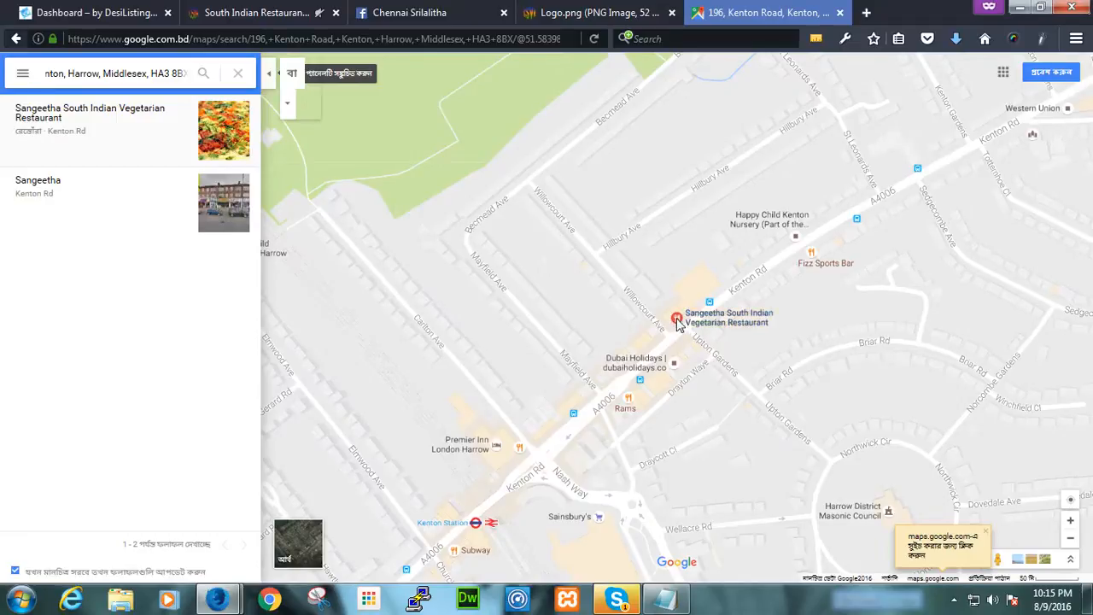
- Open the Sangeetha South Indian Vegetarian Restaurant place on the map and copy its address without the country
{"action": "left_click", "coordinate": [709, 323]}
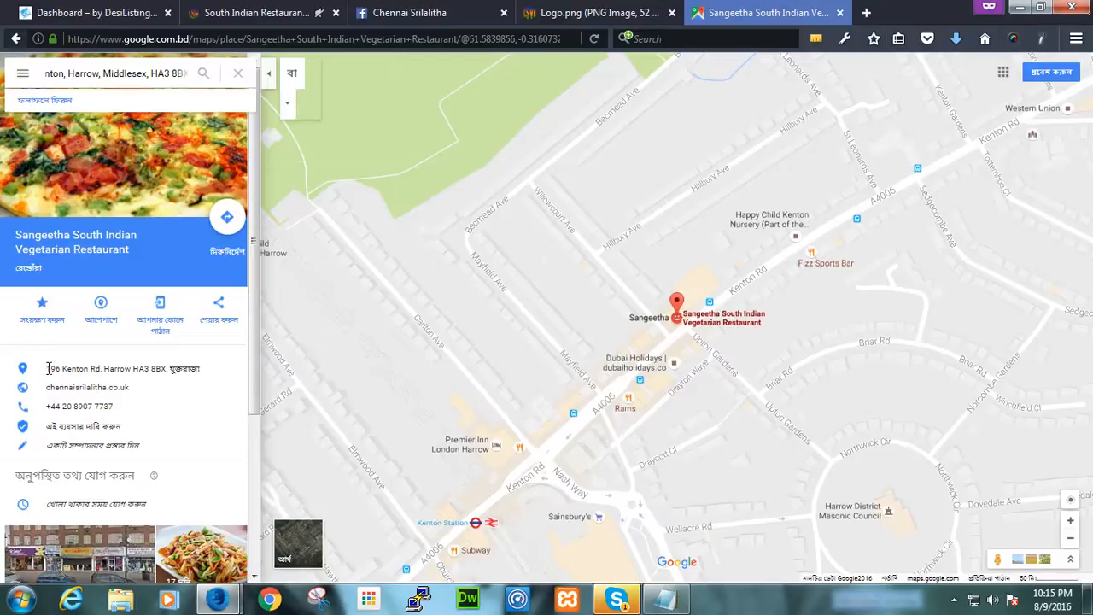
{"action": "left_click_drag", "start_coordinate": [50, 368], "coordinate": [169, 368]}
{"action": "key", "text": "ctrl+c"}
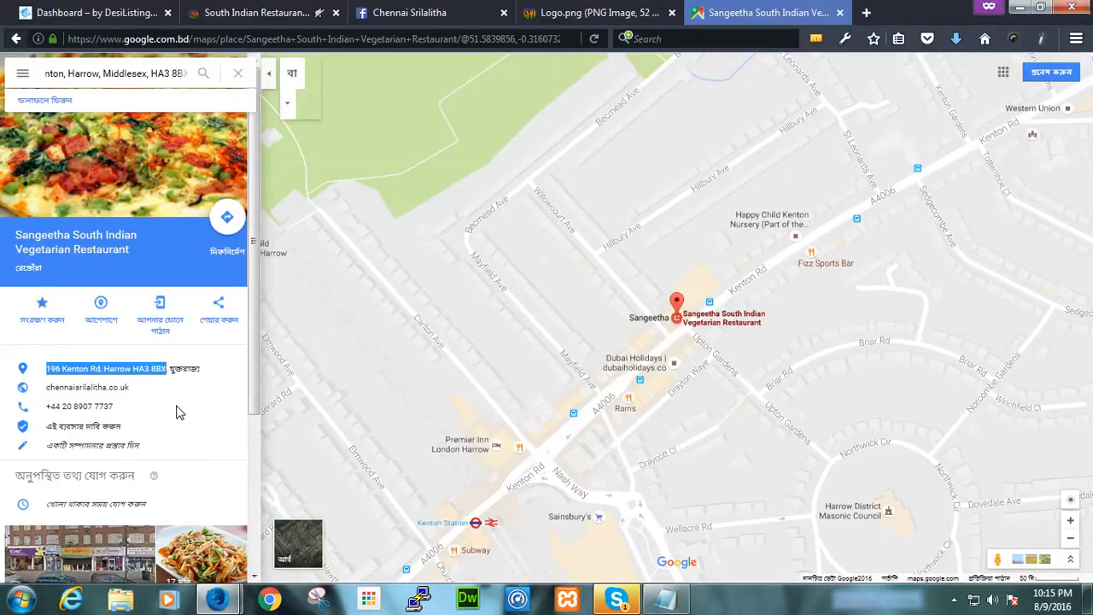
- Replace the DesiListings map address with the one copied from Google Maps and pick the matching United Kingdom suggestion
{"action": "left_click", "coordinate": [308, 10]}
{"action": "left_click", "coordinate": [47, 8]}
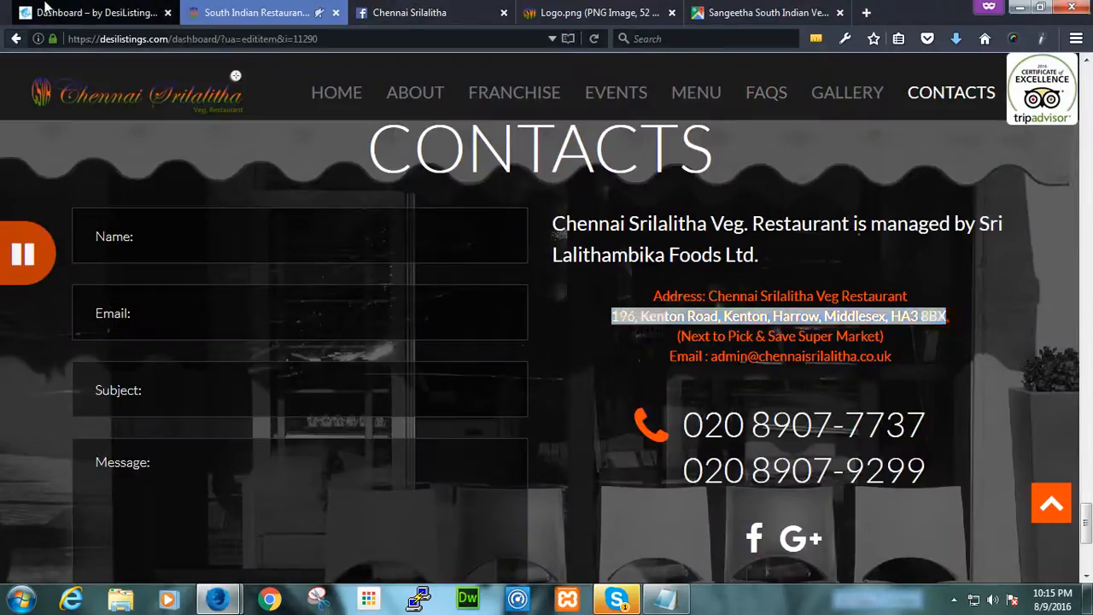
{"action": "left_click_drag", "start_coordinate": [544, 280], "coordinate": [245, 282]}
{"action": "key", "text": "ctrl+v"}
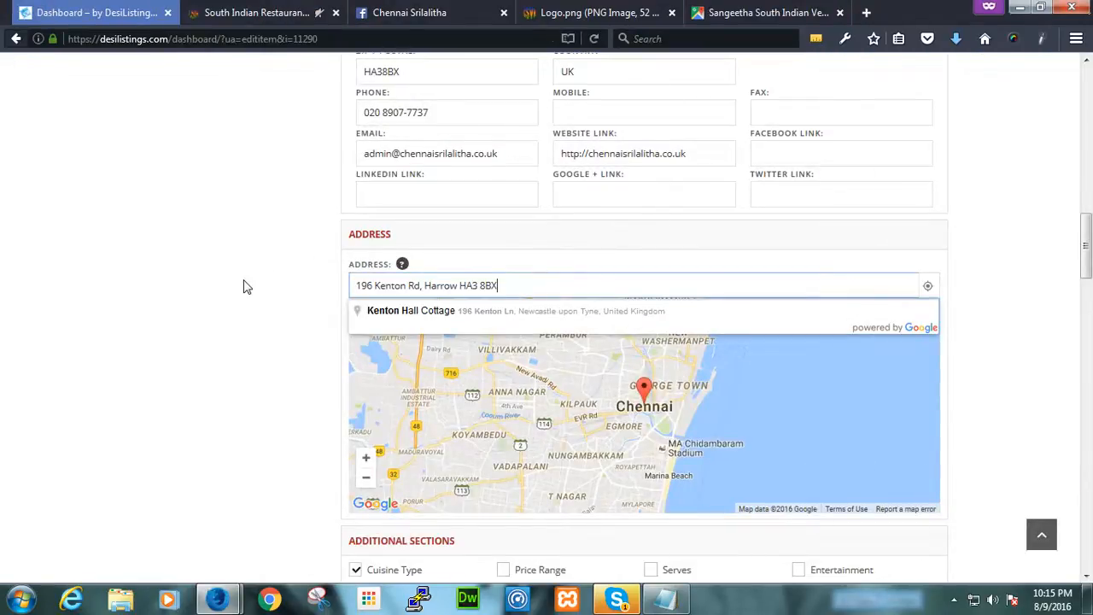
{"action": "left_click", "coordinate": [462, 318]}
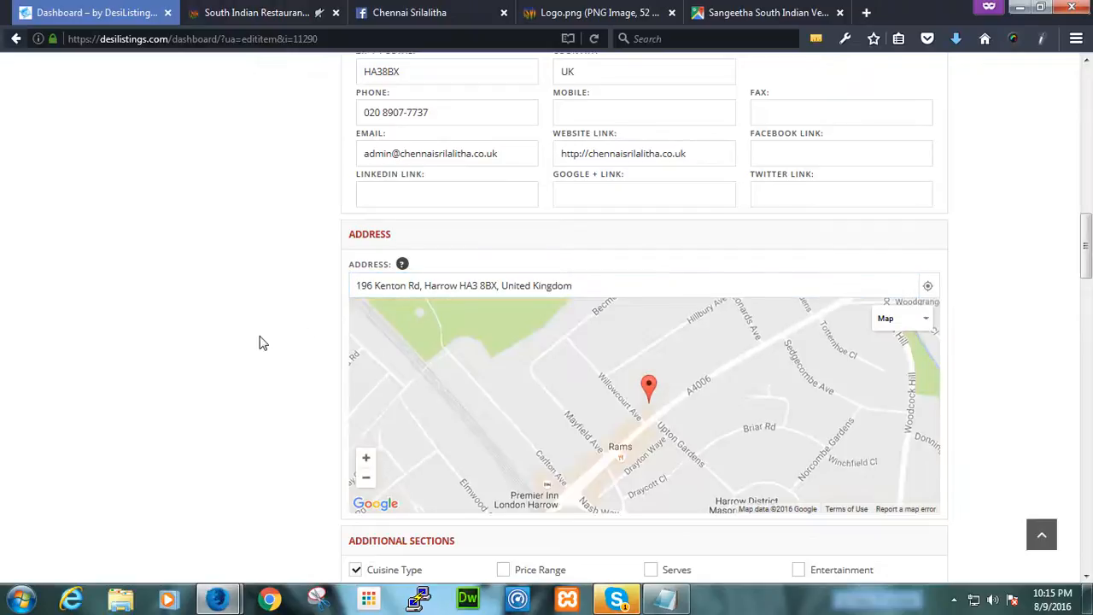
- Compare the listing's map pin location with the restaurant's place in Google Maps and the address on its website
{"action": "mouse_move", "coordinate": [706, 468]}
{"action": "left_mouse_down"}
{"action": "mouse_move", "coordinate": [605, 457]}
{"action": "mouse_move", "coordinate": [630, 391]}
{"action": "mouse_move", "coordinate": [647, 384]}
{"action": "mouse_move", "coordinate": [620, 454]}
{"action": "mouse_move", "coordinate": [573, 508]}
{"action": "left_mouse_up"}
{"action": "mouse_move", "coordinate": [593, 409]}
{"action": "left_mouse_down"}
{"action": "mouse_move", "coordinate": [601, 442]}
{"action": "mouse_move", "coordinate": [613, 424]}
{"action": "left_mouse_up"}
{"action": "left_click", "coordinate": [779, 12]}
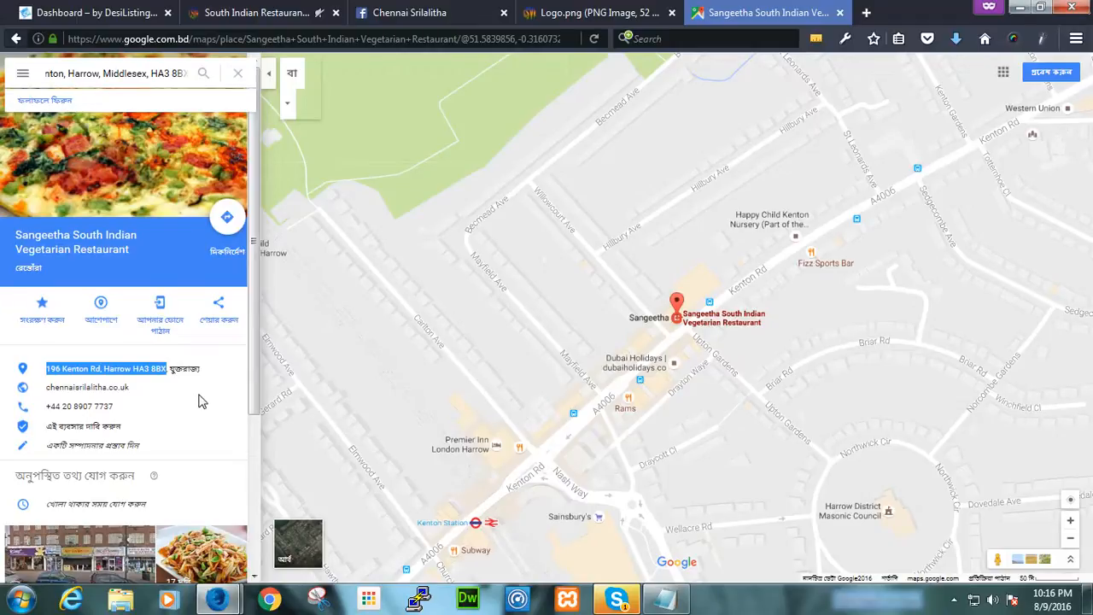
{"action": "left_click", "coordinate": [282, 10]}
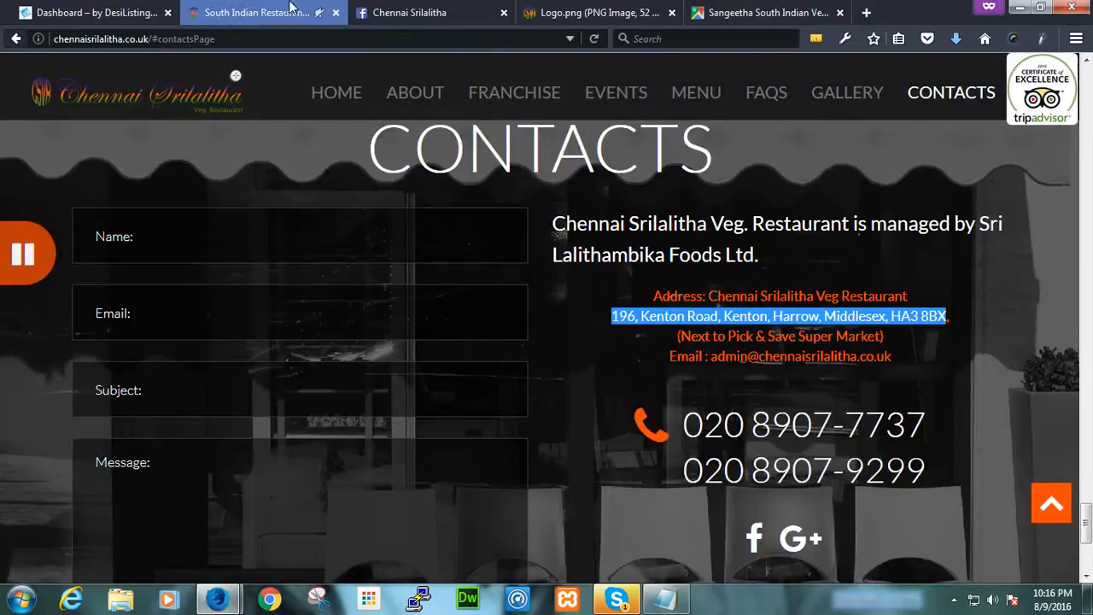
{"action": "left_click", "coordinate": [782, 12]}
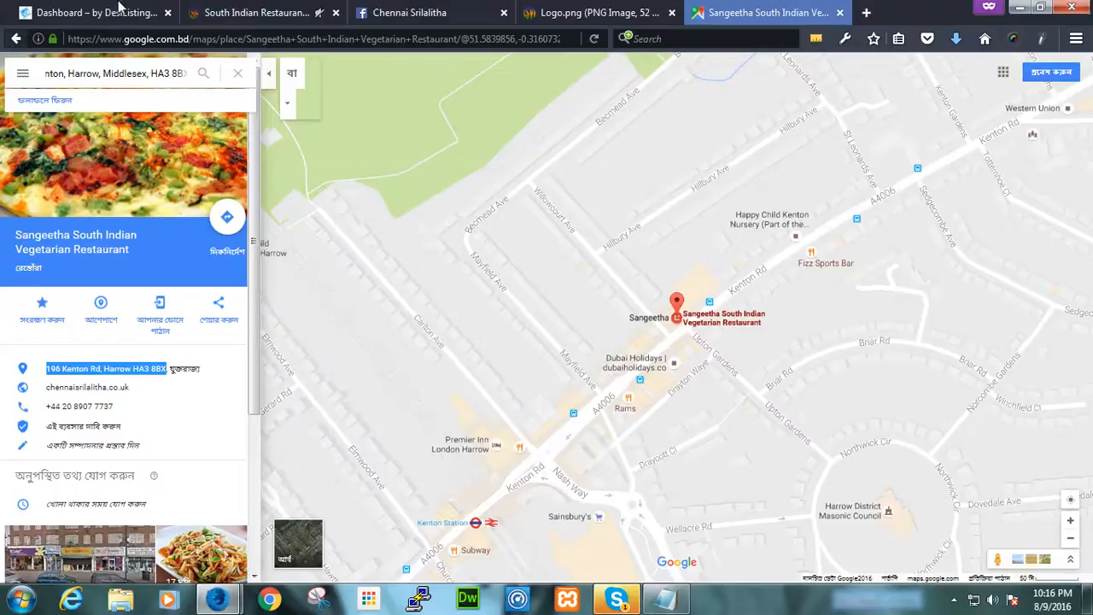
{"action": "left_click", "coordinate": [115, 12]}
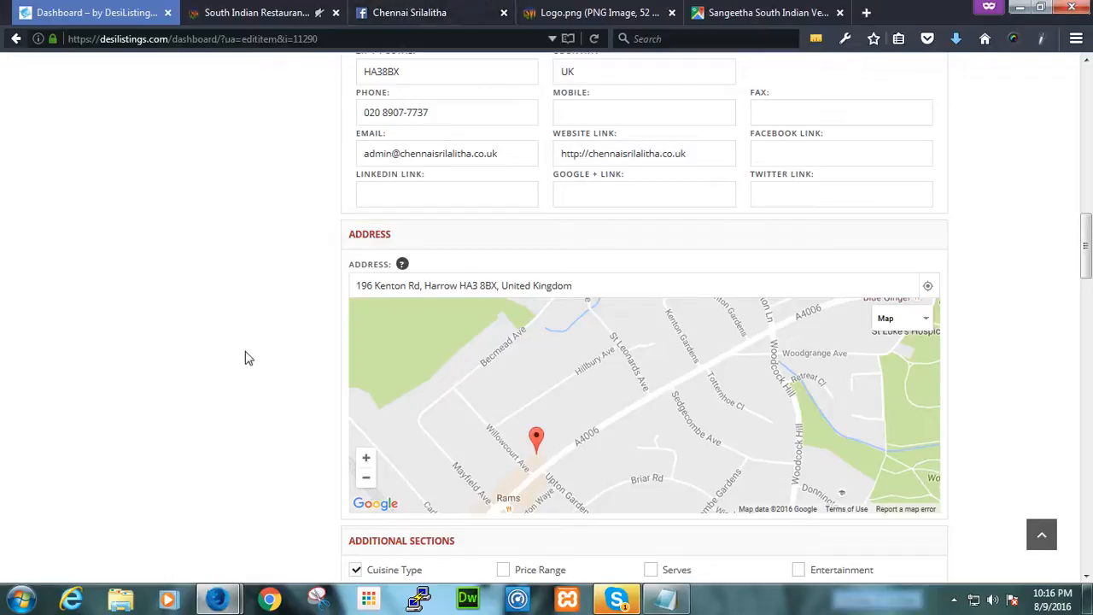
- Compare the listing's additional sections and cuisine types with the salient features listed on the restaurant's website
{"action": "scroll", "coordinate": [246, 417], "scroll_direction": "down", "scroll_amount": 4}
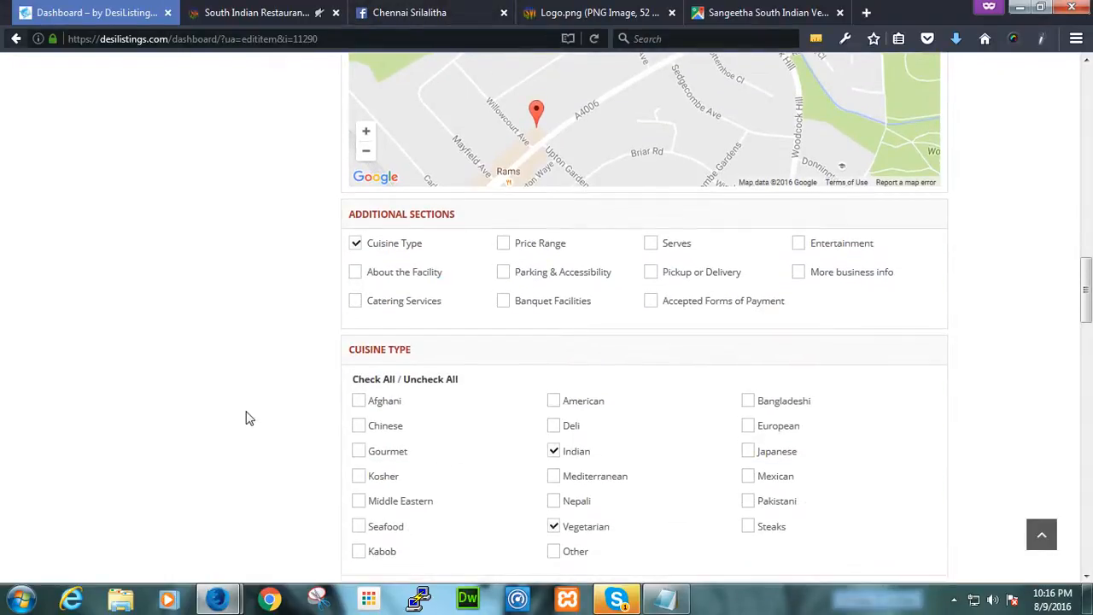
{"action": "scroll", "coordinate": [246, 418], "scroll_direction": "down", "scroll_amount": 1}
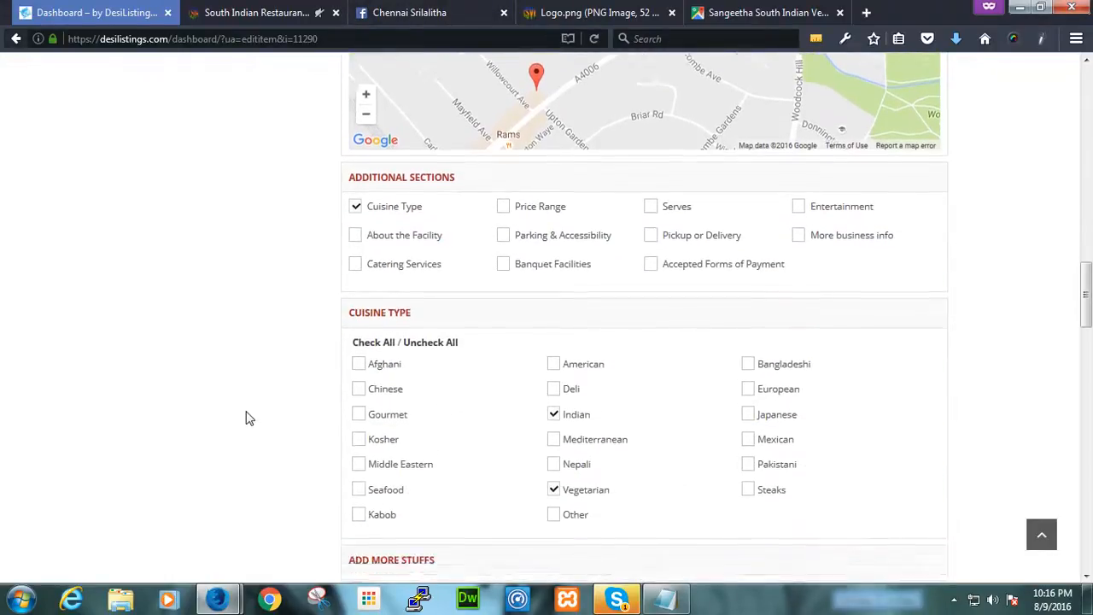
{"action": "left_click", "coordinate": [267, 12]}
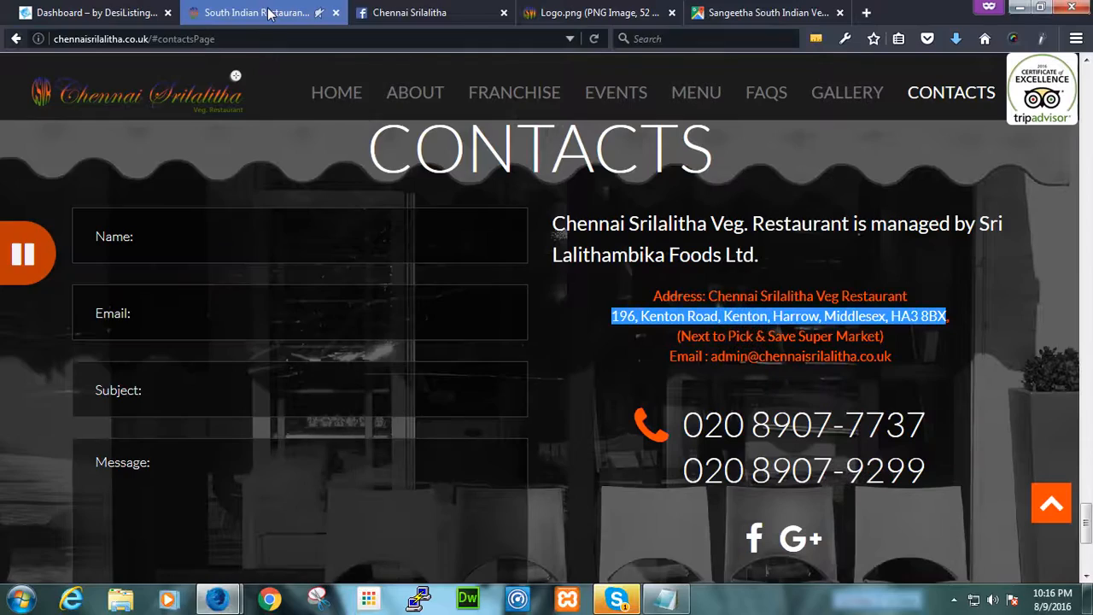
{"action": "scroll", "coordinate": [623, 410], "scroll_direction": "up", "scroll_amount": 2}
{"action": "scroll", "coordinate": [622, 408], "scroll_direction": "up", "scroll_amount": 20}
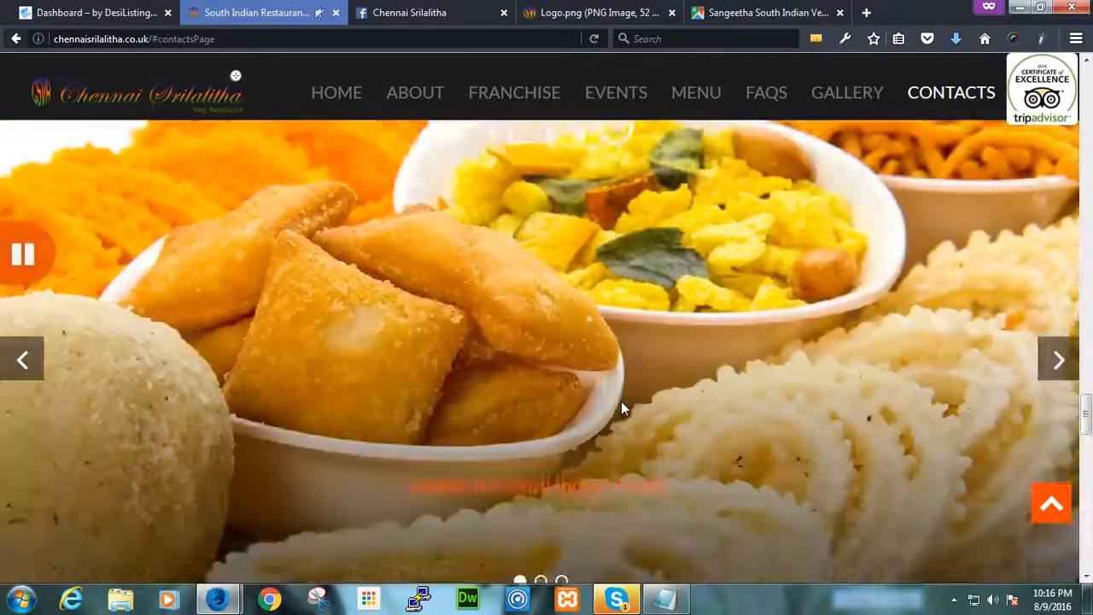
{"action": "scroll", "coordinate": [622, 408], "scroll_direction": "up", "scroll_amount": 10}
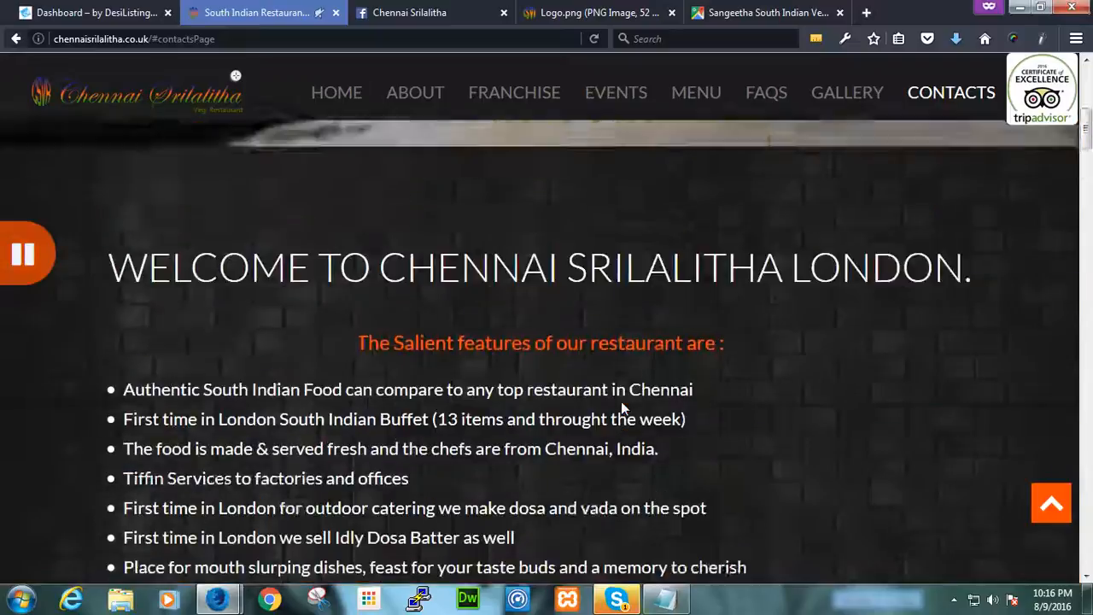
{"action": "scroll", "coordinate": [621, 408], "scroll_direction": "down", "scroll_amount": 3}
{"action": "scroll", "coordinate": [621, 408], "scroll_direction": "up", "scroll_amount": 3}
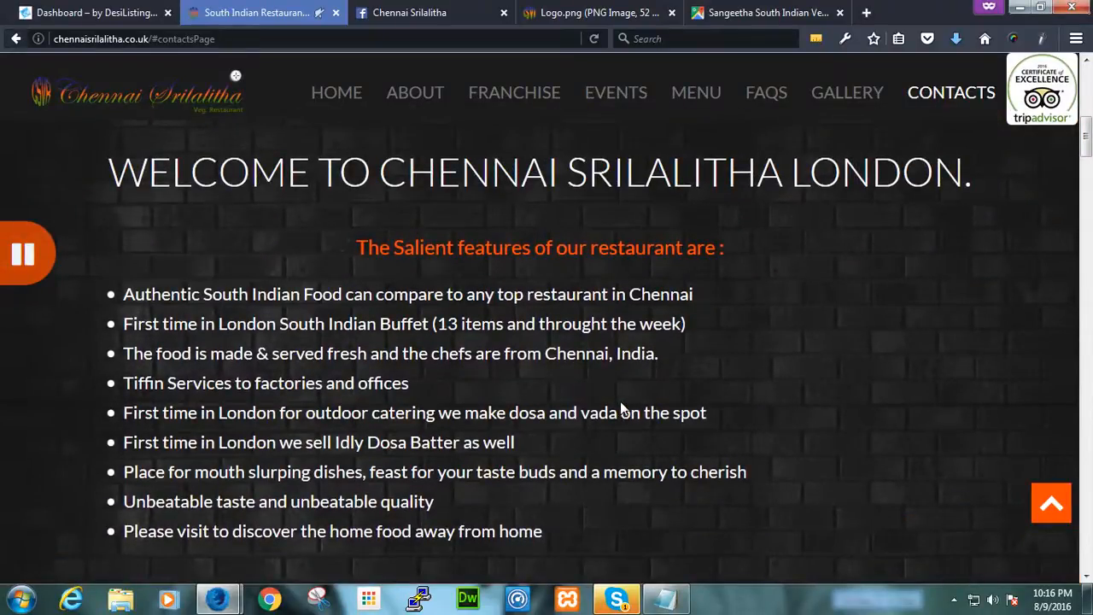
{"action": "left_click", "coordinate": [82, 12]}
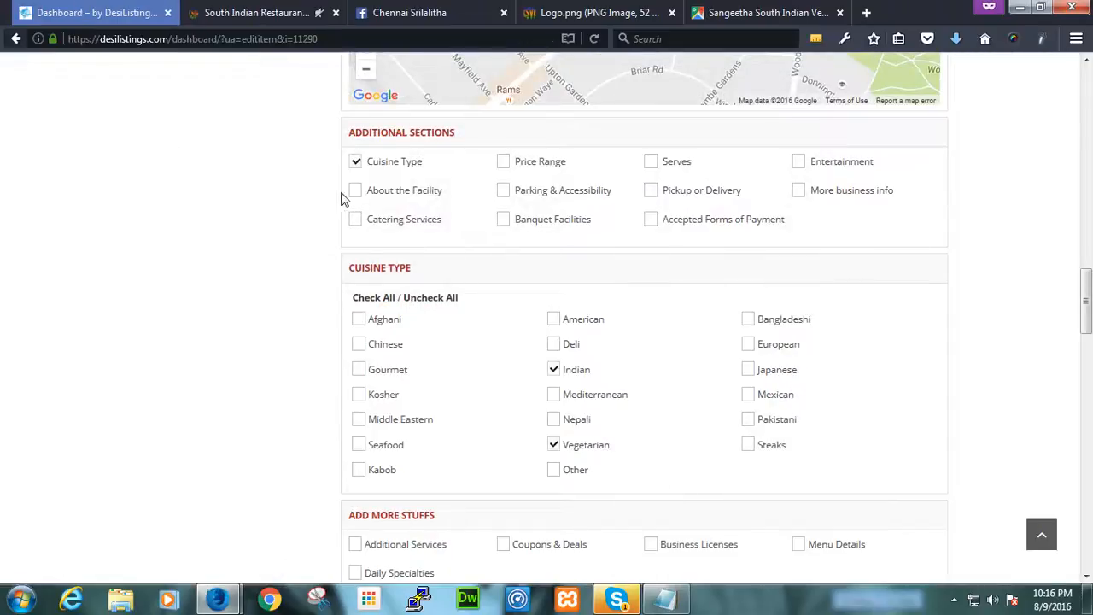
{"action": "left_click", "coordinate": [267, 9]}
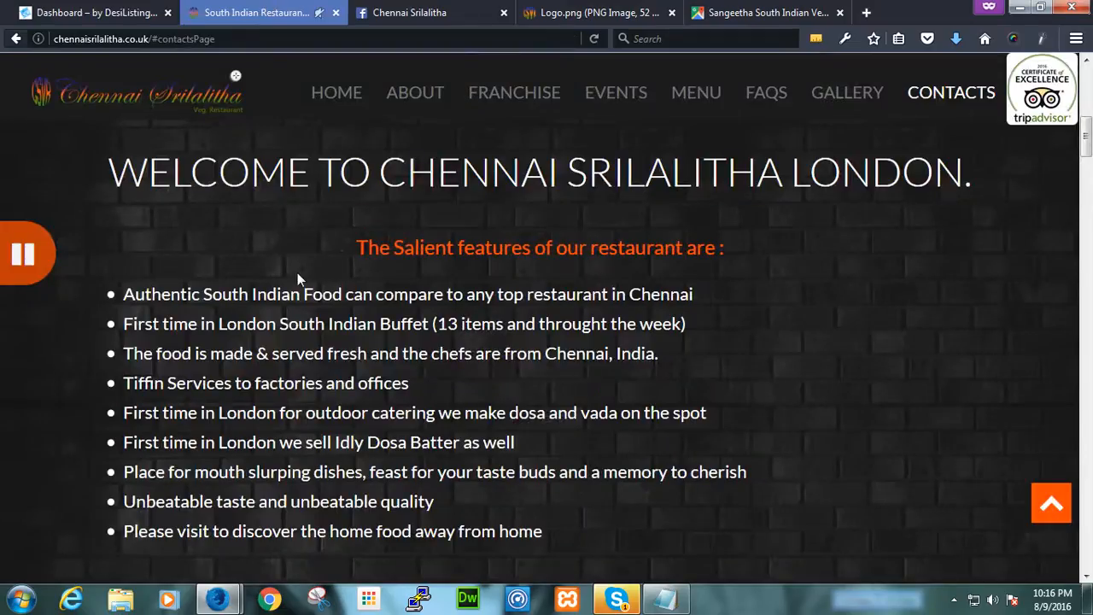
- Look through the website's Menu, Contacts, Gallery and About sections for details to use in the listing's additional sections
{"action": "left_click", "coordinate": [696, 93]}
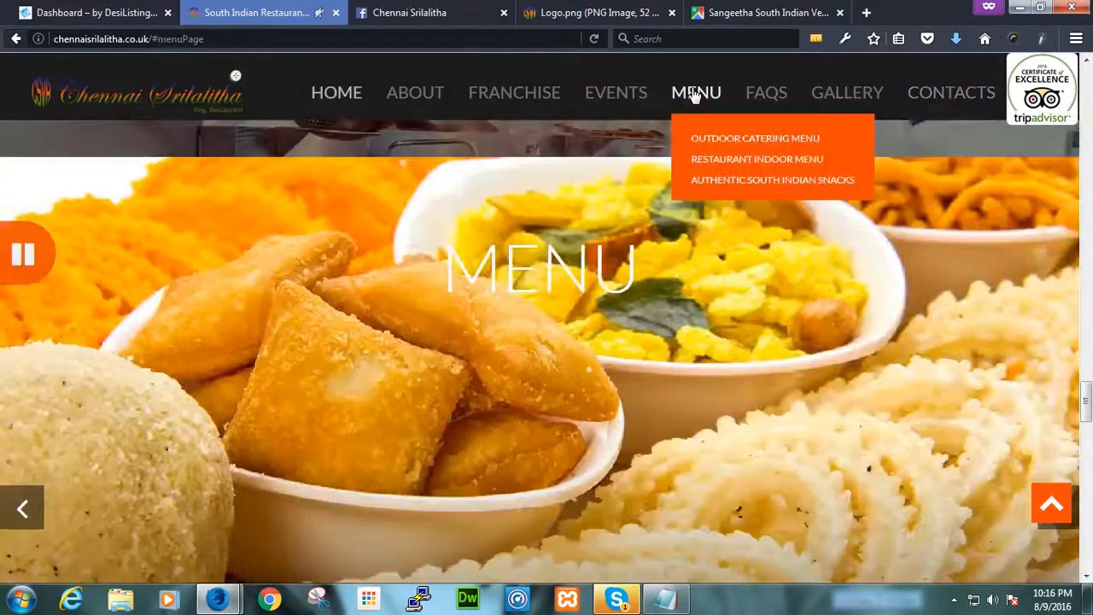
{"action": "scroll", "coordinate": [652, 276], "scroll_direction": "down", "scroll_amount": 5}
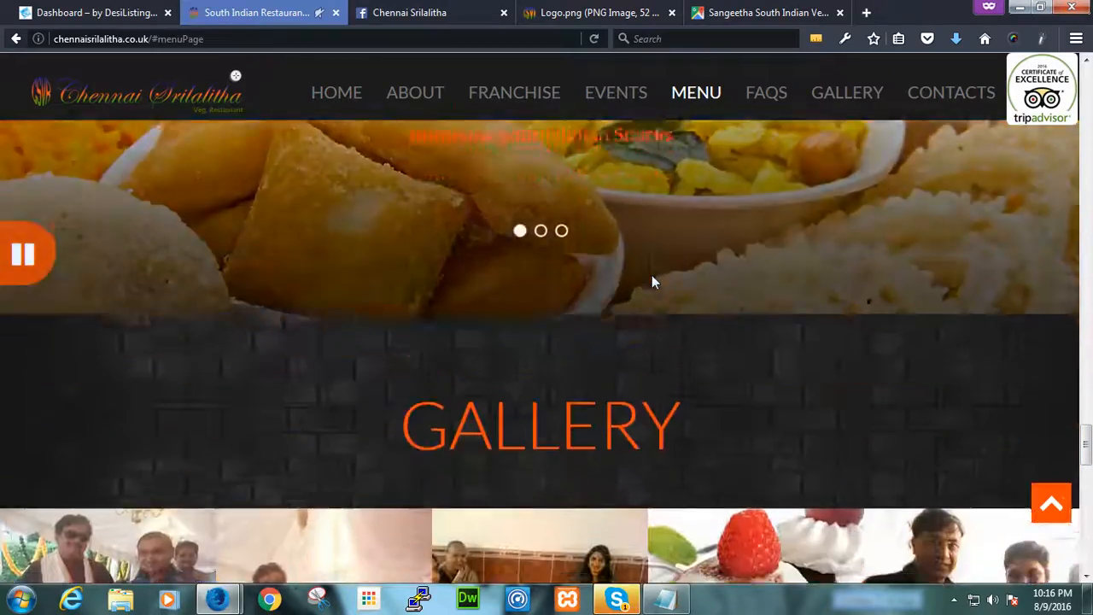
{"action": "scroll", "coordinate": [652, 276], "scroll_direction": "up", "scroll_amount": 5}
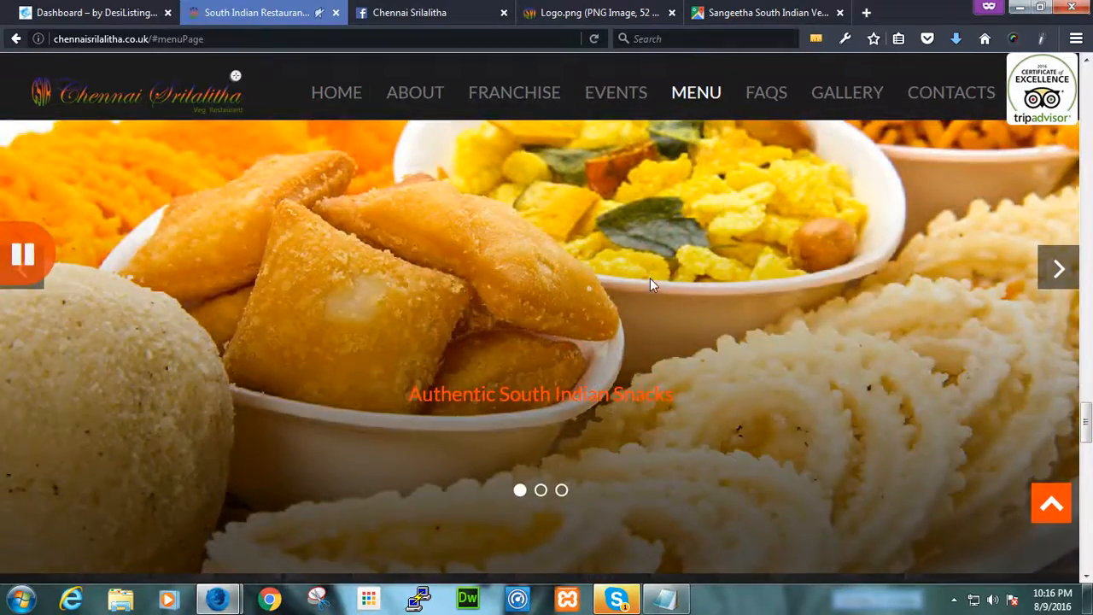
{"action": "scroll", "coordinate": [650, 277], "scroll_direction": "down", "scroll_amount": 10}
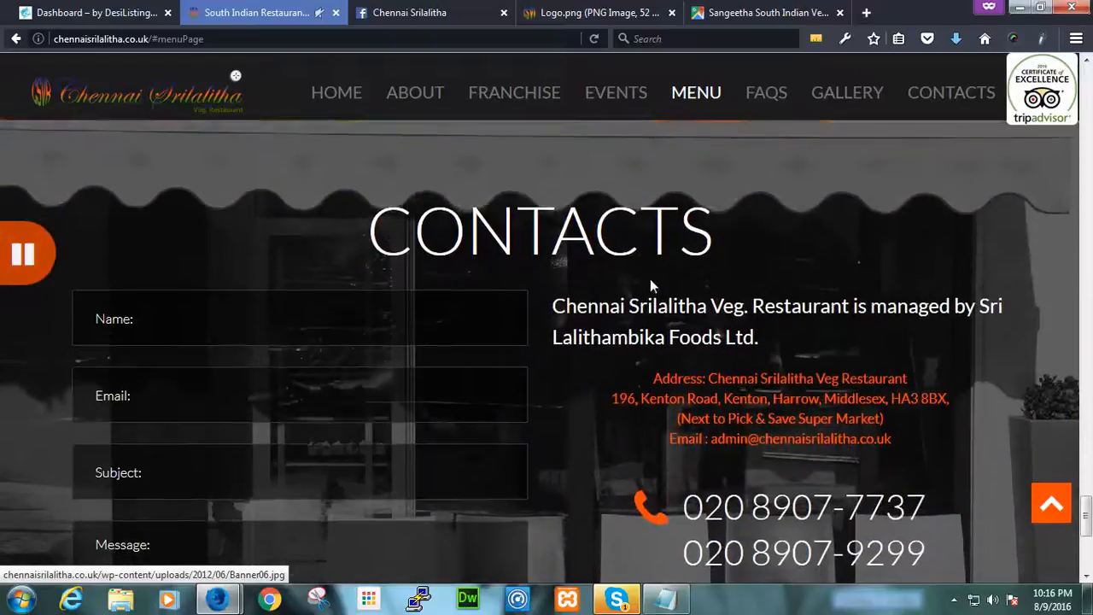
{"action": "scroll", "coordinate": [650, 284], "scroll_direction": "up", "scroll_amount": 5}
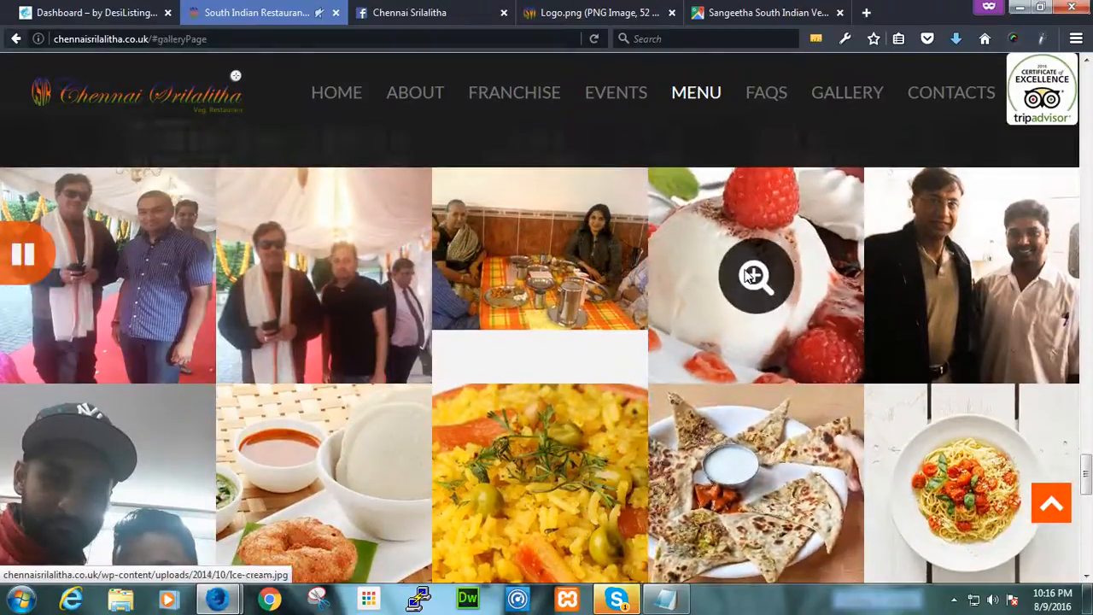
{"action": "left_click", "coordinate": [749, 275]}
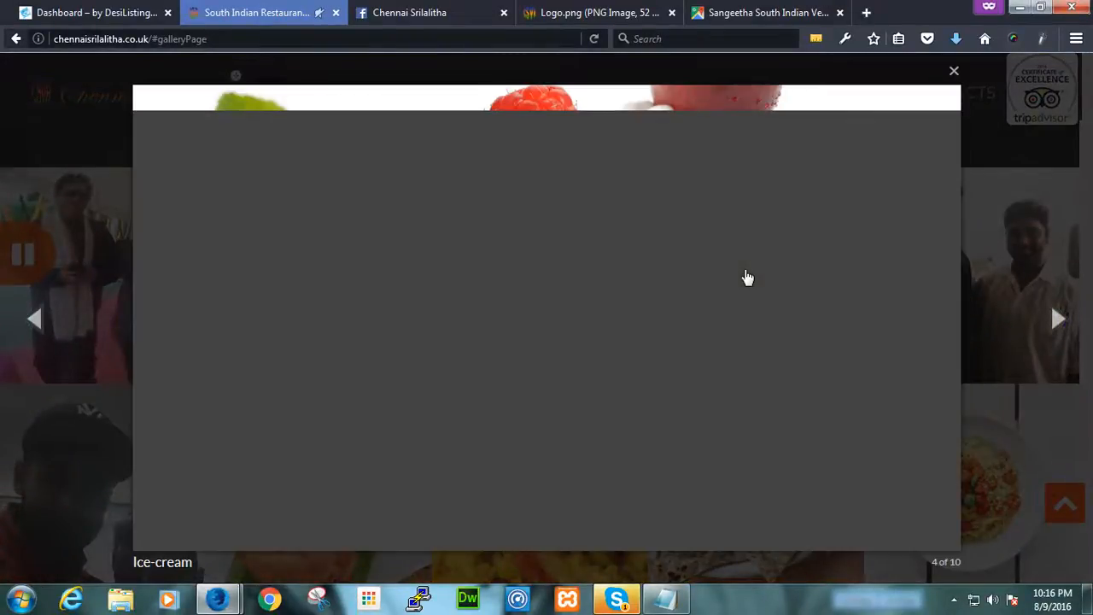
{"action": "left_click", "coordinate": [956, 73]}
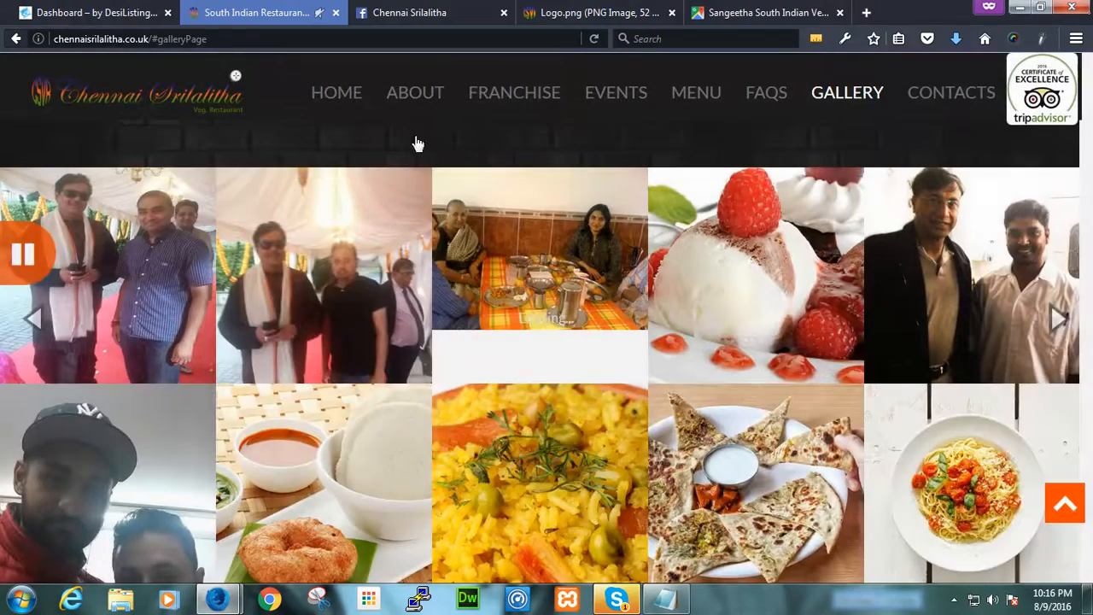
{"action": "scroll", "coordinate": [335, 273], "scroll_direction": "up", "scroll_amount": 5}
{"action": "scroll", "coordinate": [335, 270], "scroll_direction": "up", "scroll_amount": 15}
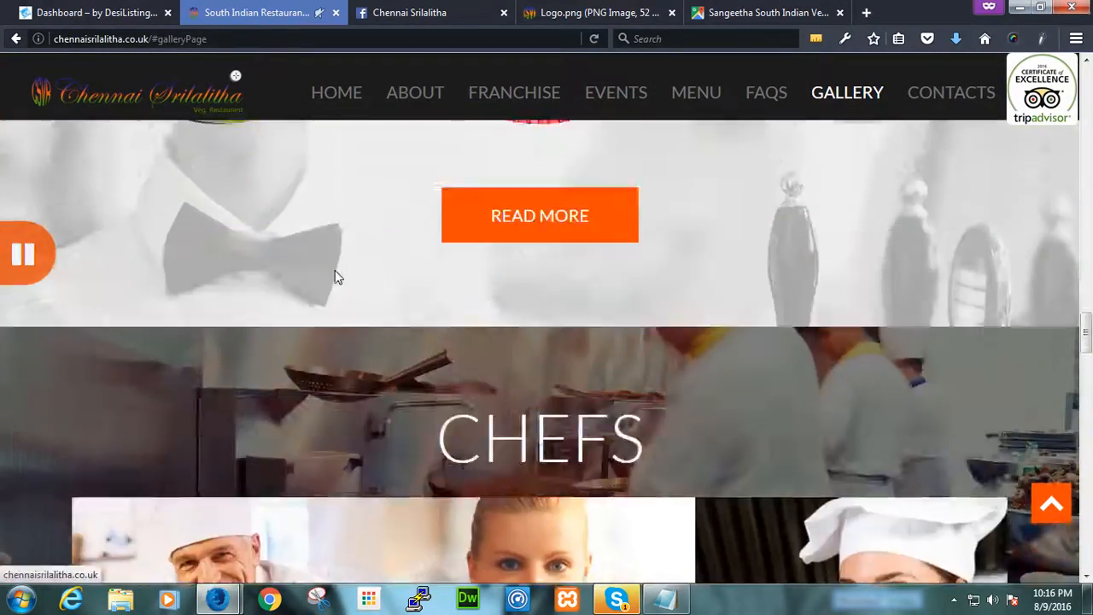
{"action": "scroll", "coordinate": [336, 270], "scroll_direction": "up", "scroll_amount": 15}
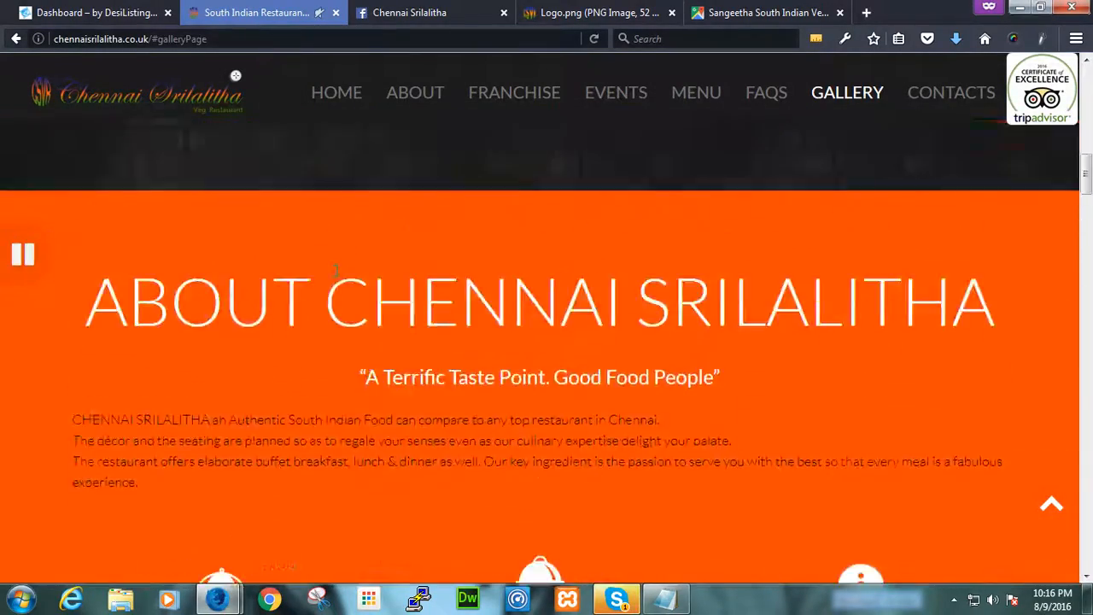
{"action": "scroll", "coordinate": [335, 269], "scroll_direction": "up", "scroll_amount": 2}
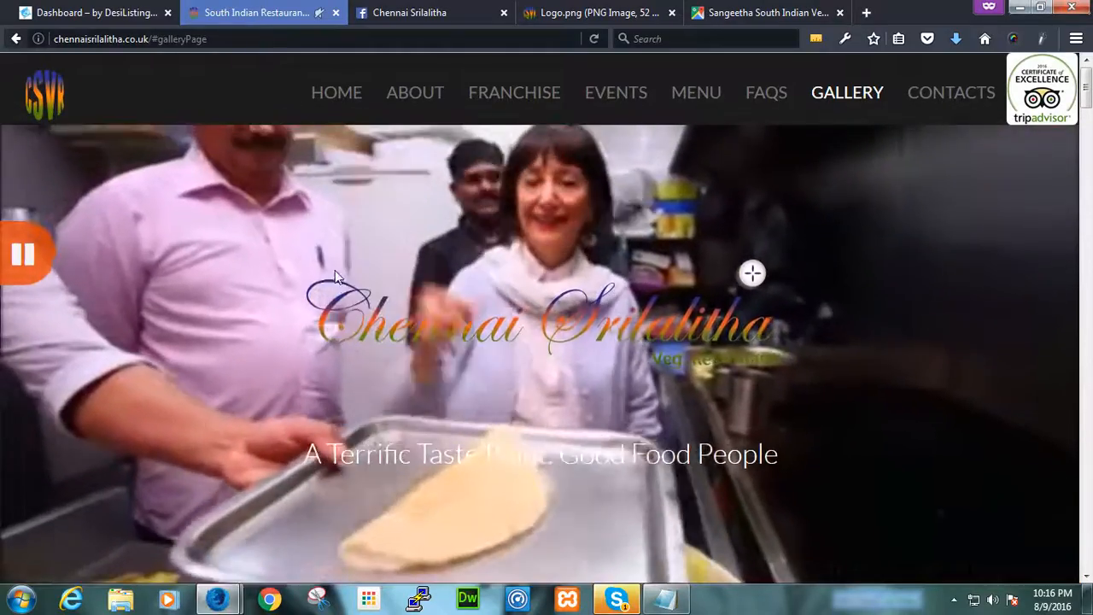
- Open the website's outdoor catering menu and check the Standard Menu prices per person under Option 1
{"action": "mouse_move", "coordinate": [773, 98]}
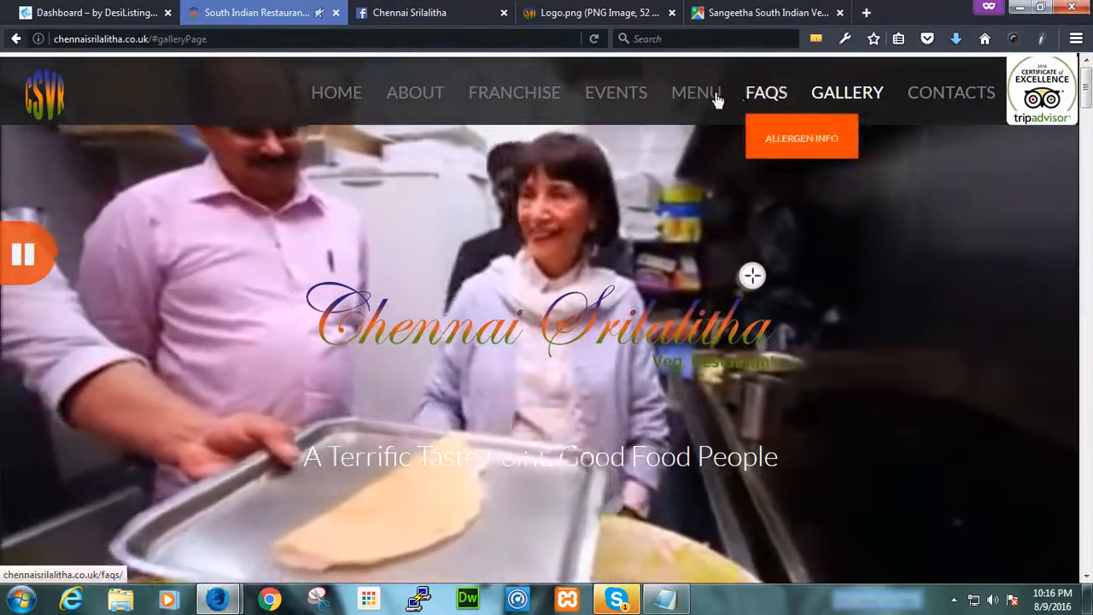
{"action": "mouse_move", "coordinate": [692, 98]}
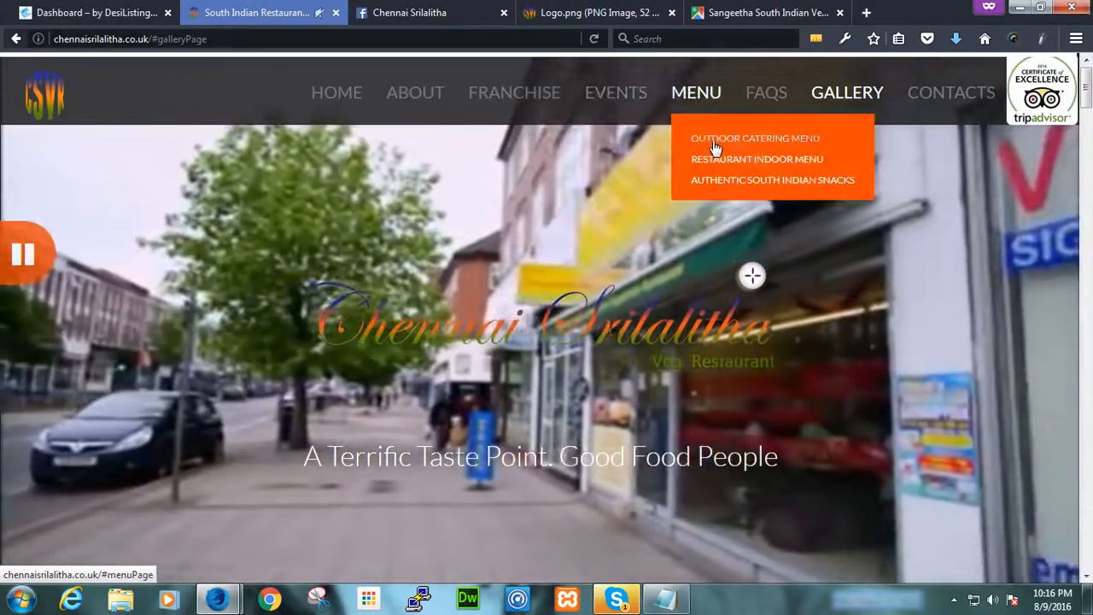
{"action": "left_click", "coordinate": [715, 145]}
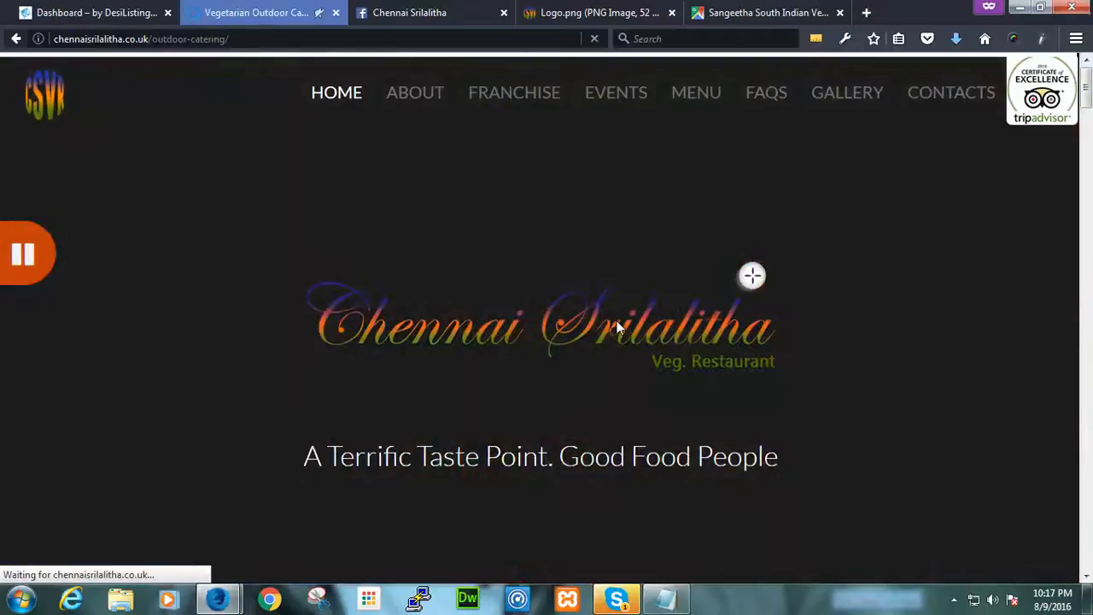
{"action": "scroll", "coordinate": [617, 336], "scroll_direction": "down", "scroll_amount": 5}
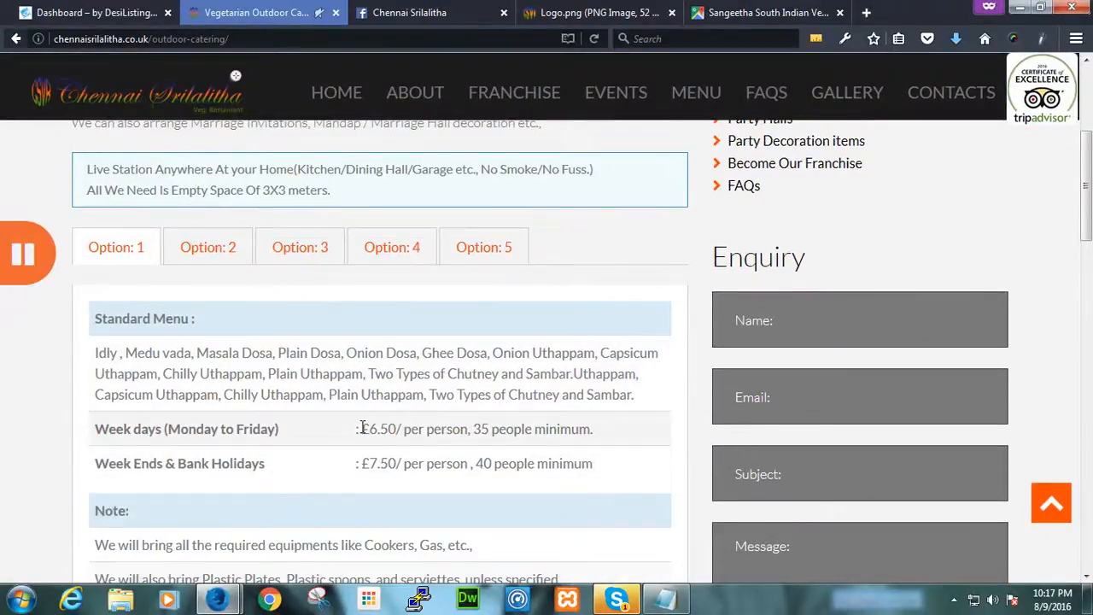
{"action": "left_click_drag", "start_coordinate": [362, 429], "coordinate": [404, 430]}
{"action": "left_click", "coordinate": [409, 441]}
{"action": "triple_click", "coordinate": [372, 427]}
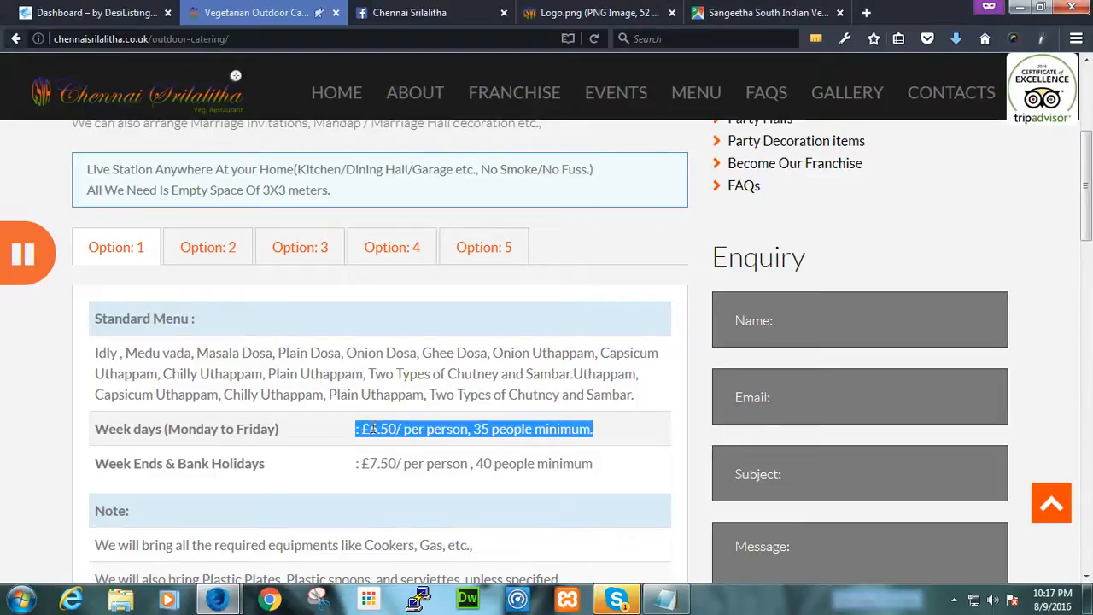
{"action": "left_click", "coordinate": [380, 435]}
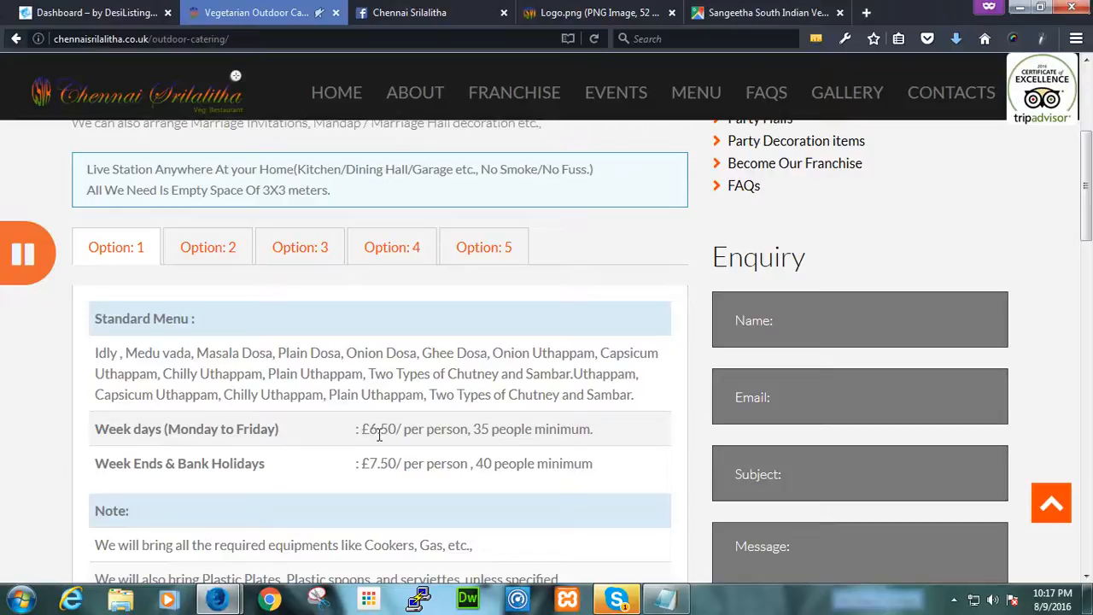
{"action": "scroll", "coordinate": [379, 436], "scroll_direction": "down", "scroll_amount": 1}
{"action": "scroll", "coordinate": [402, 442], "scroll_direction": "up", "scroll_amount": 2}
- Add the Price Range section to the DesiListings listing and select the $16 - $25 range
{"action": "left_click", "coordinate": [94, 14]}
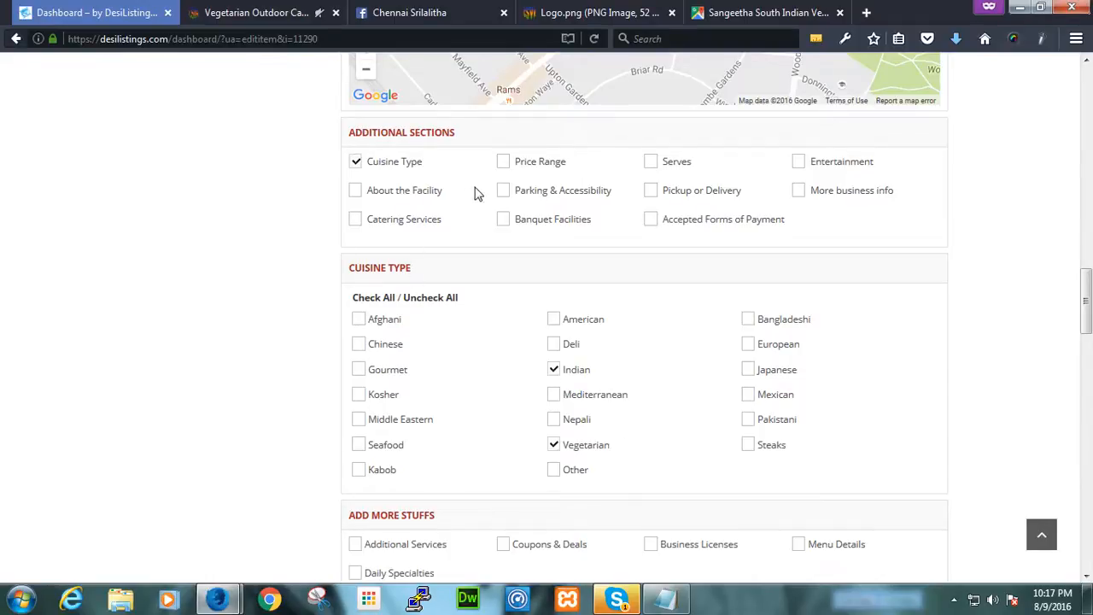
{"action": "left_click", "coordinate": [503, 162]}
{"action": "scroll", "coordinate": [437, 349], "scroll_direction": "down", "scroll_amount": 4}
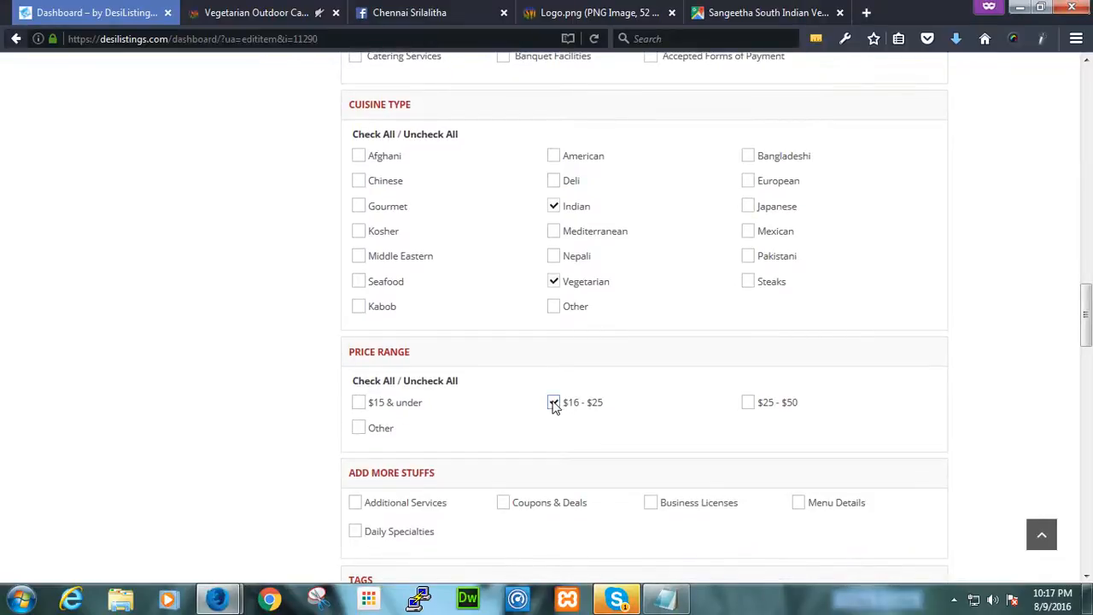
{"action": "scroll", "coordinate": [343, 439], "scroll_direction": "down", "scroll_amount": 4}
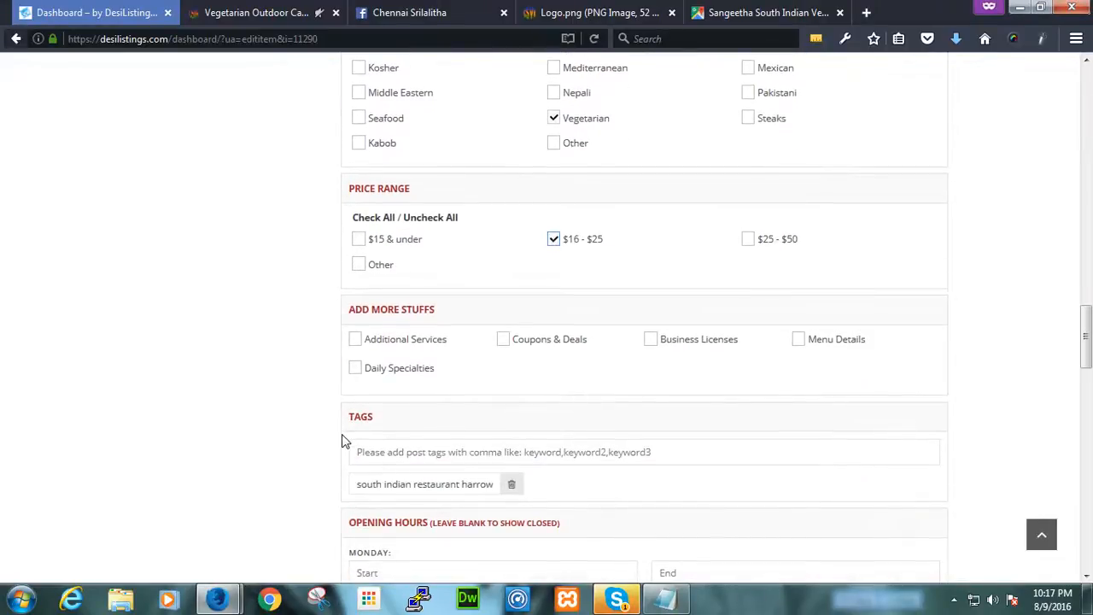
- Add the Serves section to the listing and bring up its meal options
{"action": "scroll", "coordinate": [342, 441], "scroll_direction": "up", "scroll_amount": 8}
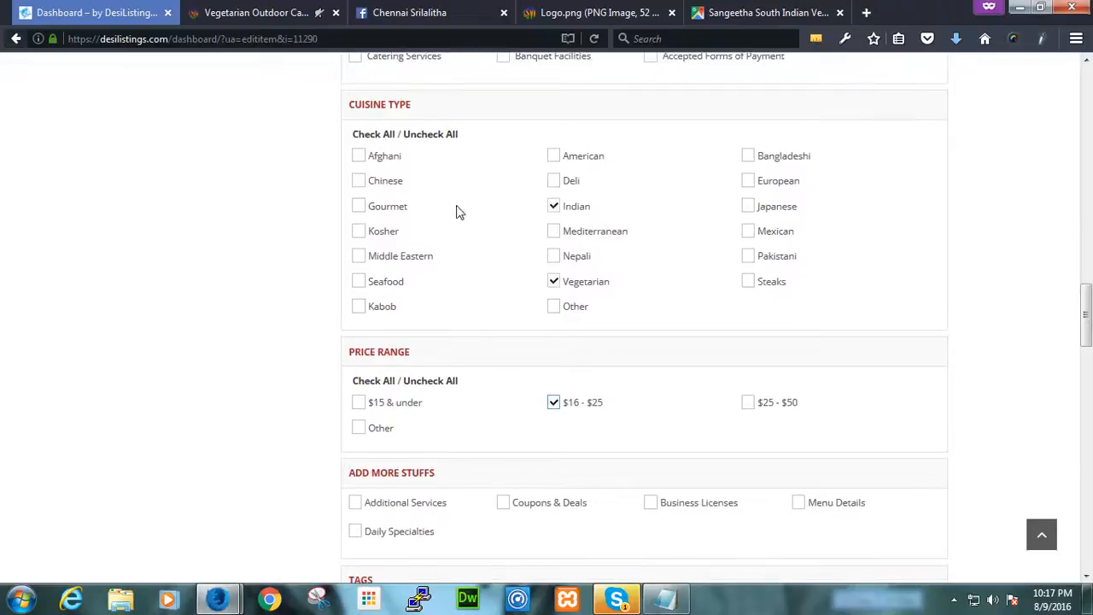
{"action": "left_click", "coordinate": [652, 163]}
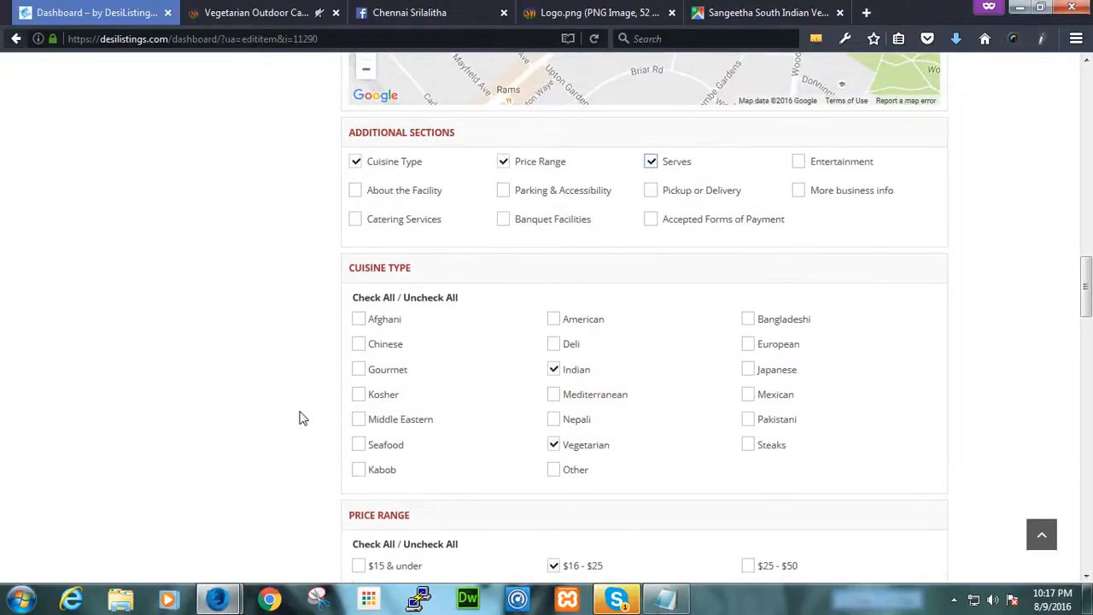
{"action": "scroll", "coordinate": [300, 417], "scroll_direction": "down", "scroll_amount": 10}
- Compare the website's outdoor catering page with the meal options in the listing's Serves section
{"action": "left_click", "coordinate": [273, 11]}
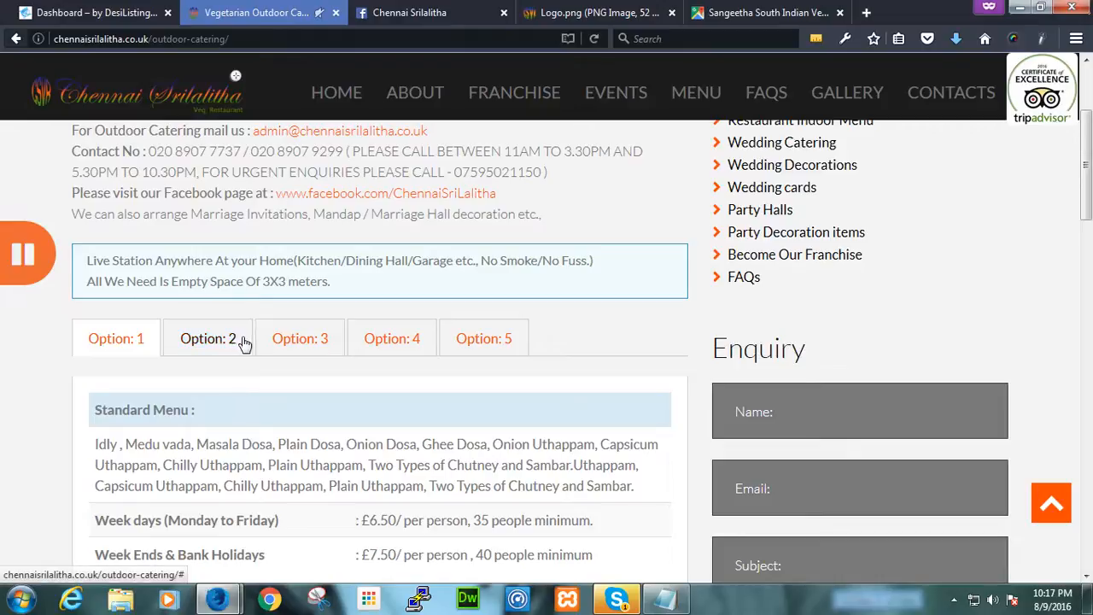
{"action": "left_click", "coordinate": [97, 10]}
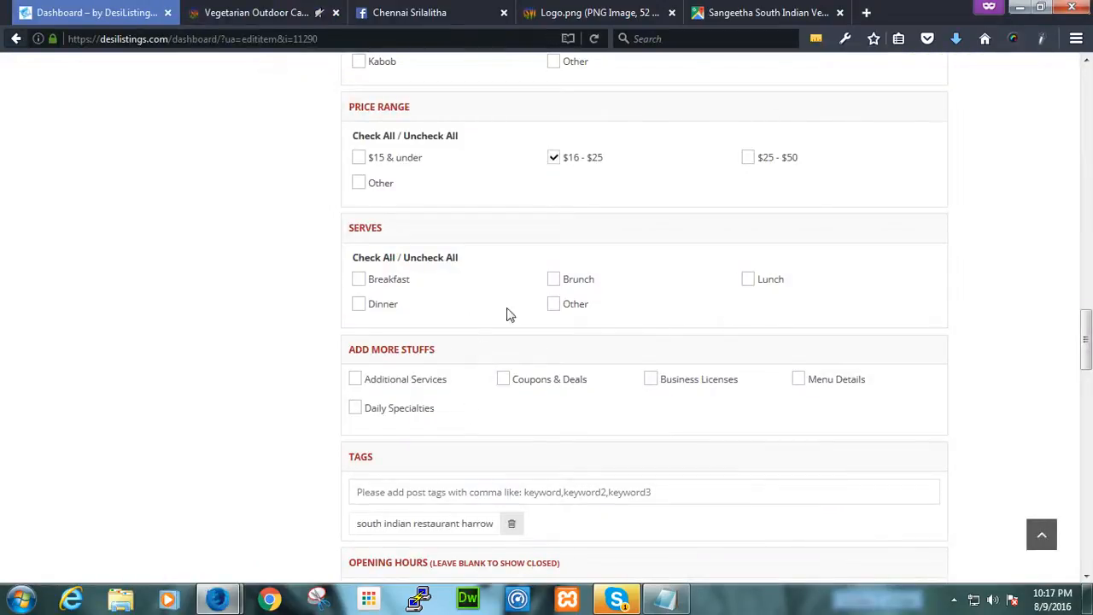
{"action": "left_click", "coordinate": [273, 12]}
{"action": "scroll", "coordinate": [530, 382], "scroll_direction": "up", "scroll_amount": 3}
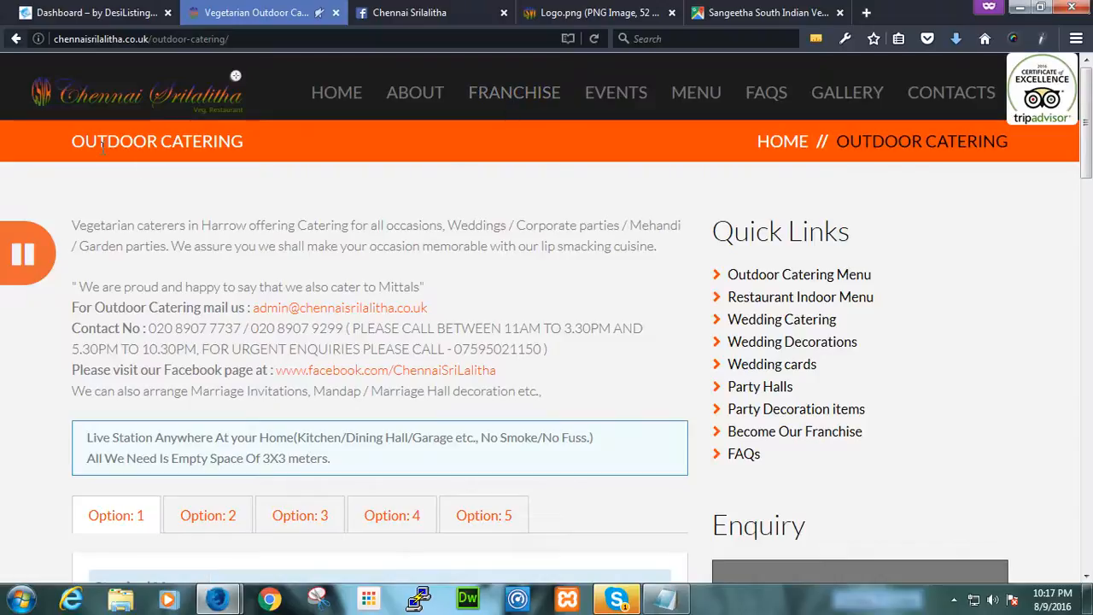
{"action": "left_click", "coordinate": [102, 9]}
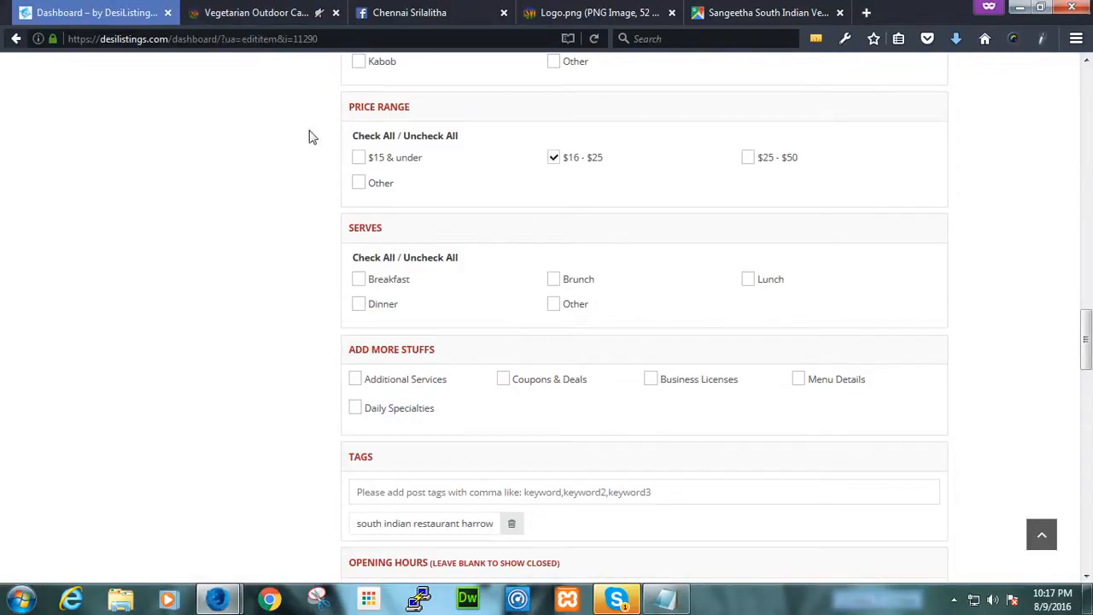
{"action": "left_click", "coordinate": [256, 10]}
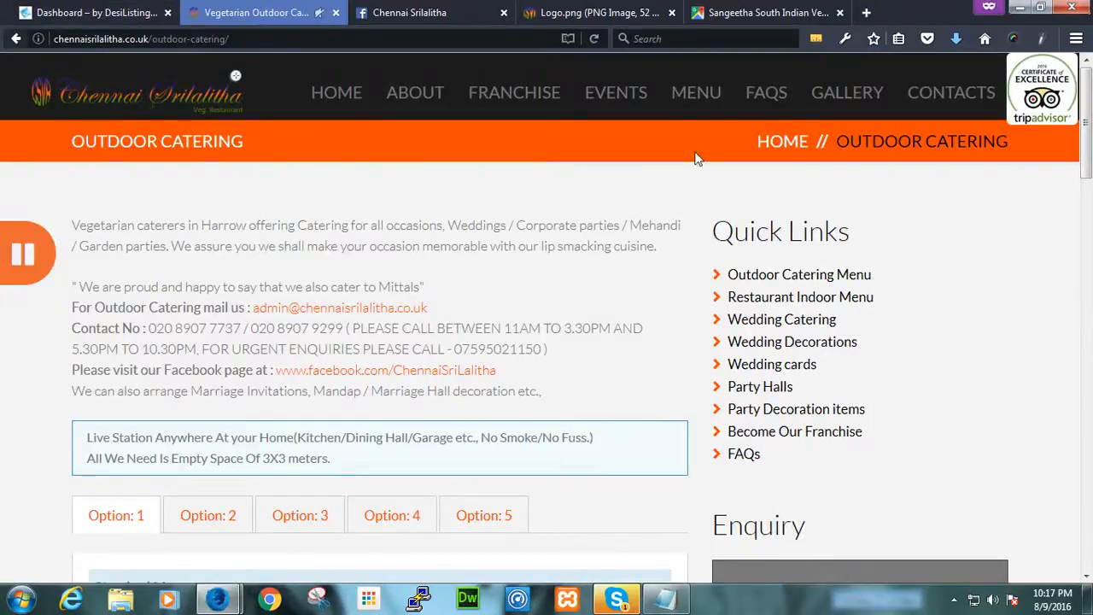
- Open the website's Restaurant Indoor Menu PDF and check the restaurant's opening hours
{"action": "mouse_move", "coordinate": [696, 94]}
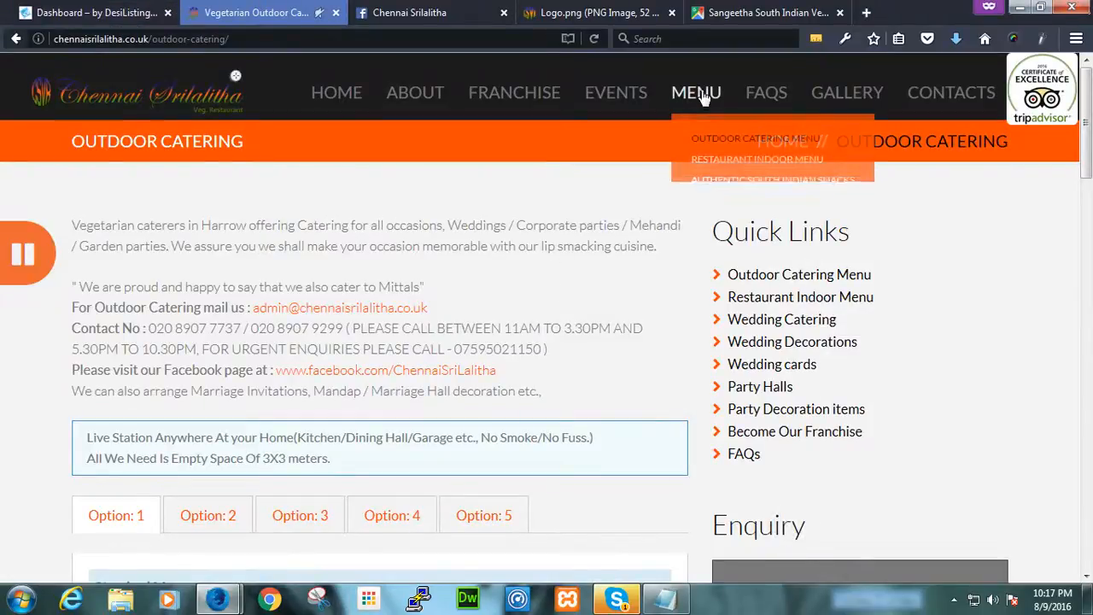
{"action": "left_click", "coordinate": [719, 164]}
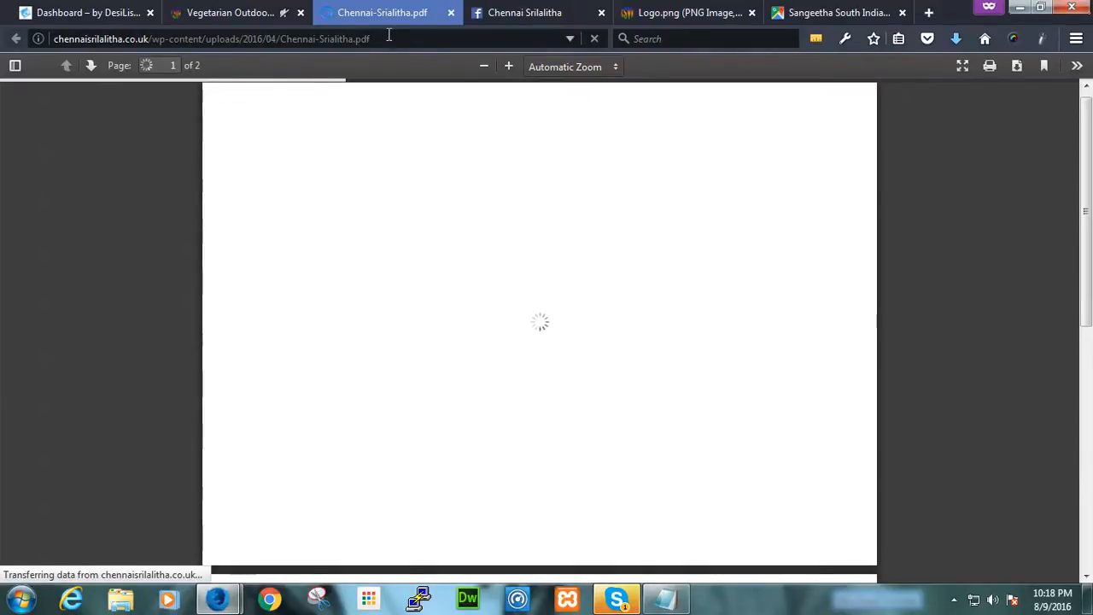
{"action": "right_click", "coordinate": [430, 173]}
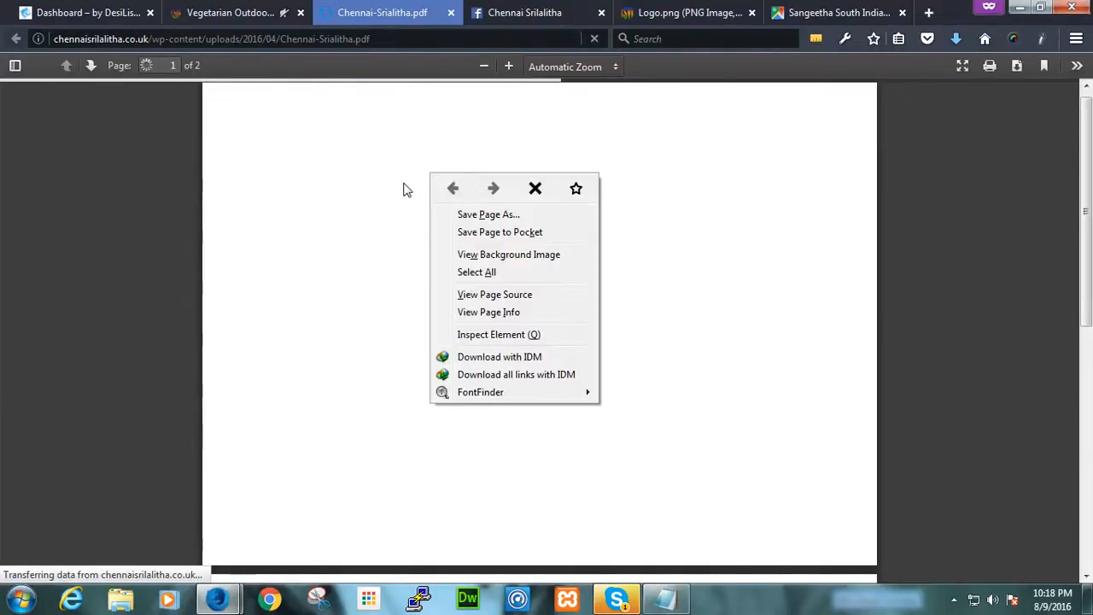
{"action": "left_click", "coordinate": [203, 14]}
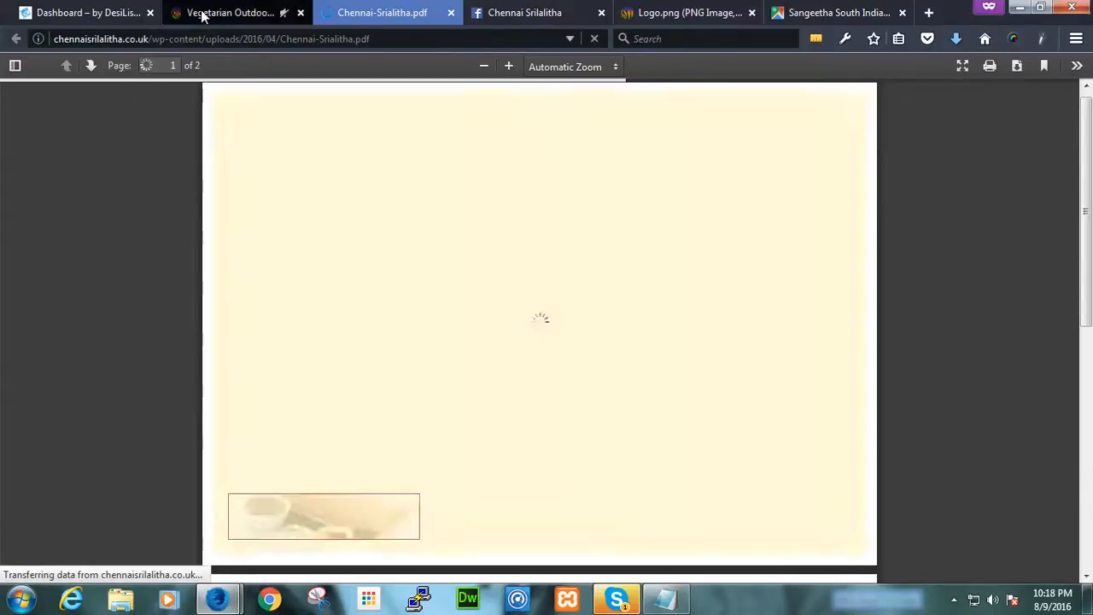
{"action": "left_click", "coordinate": [368, 13]}
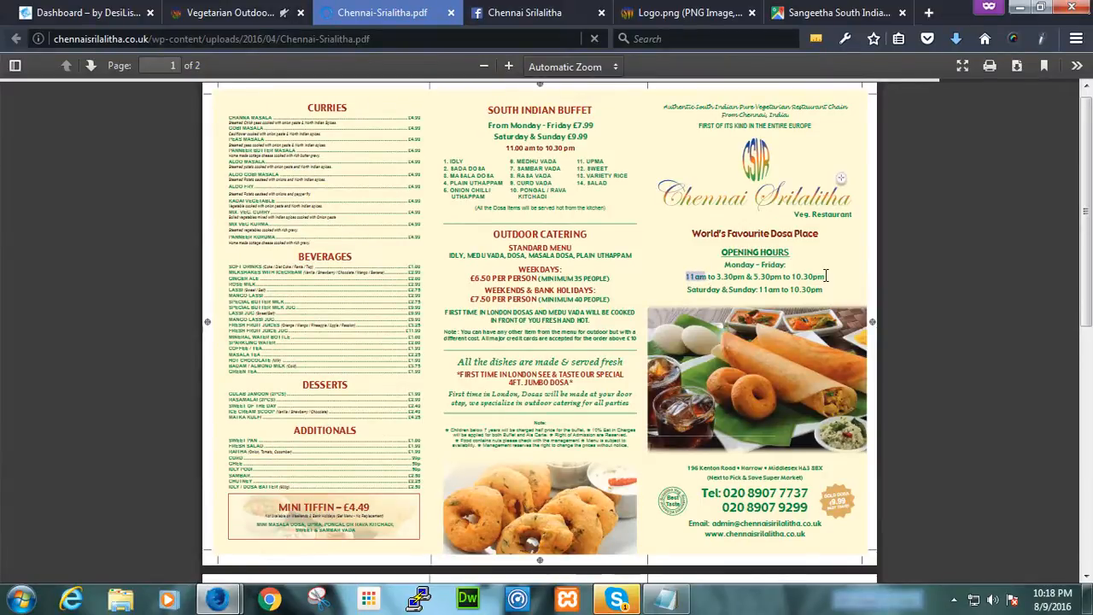
{"action": "left_click", "coordinate": [227, 9]}
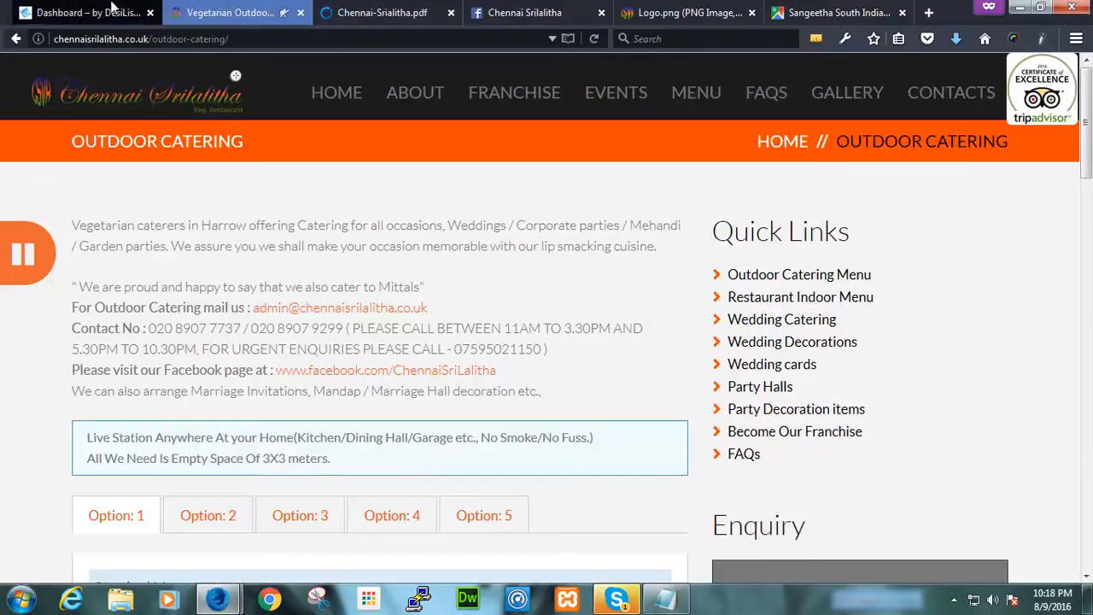
- Select Breakfast and Lunch in the DesiListings listing's Serves section and add the Entertainment section
{"action": "left_click", "coordinate": [86, 12]}
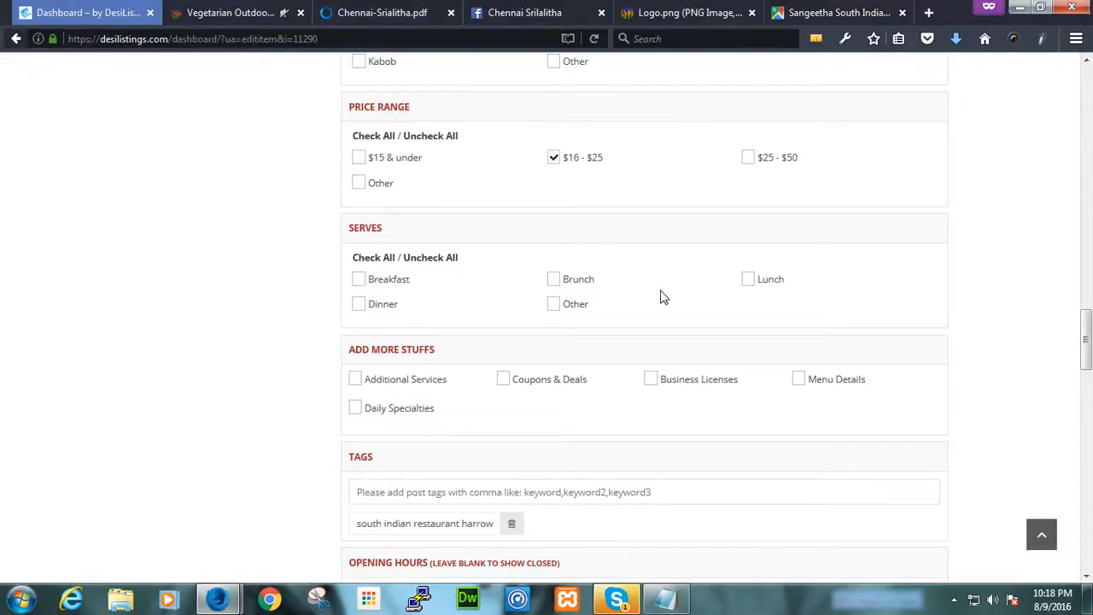
{"action": "left_click", "coordinate": [359, 282]}
{"action": "scroll", "coordinate": [661, 288], "scroll_direction": "up", "scroll_amount": 10}
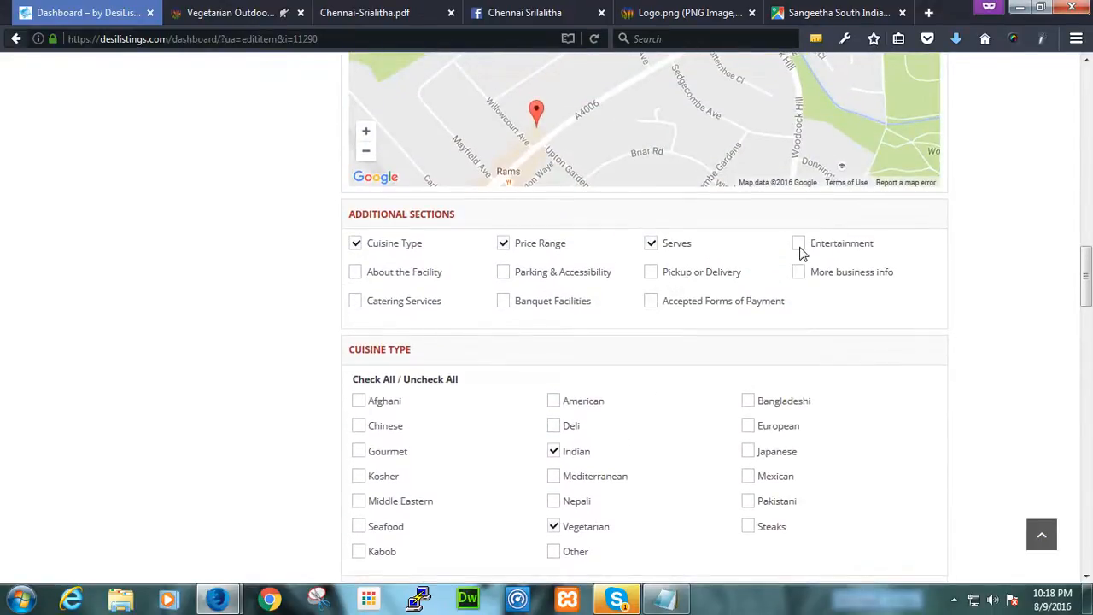
{"action": "left_click", "coordinate": [799, 246]}
{"action": "scroll", "coordinate": [657, 332], "scroll_direction": "down", "scroll_amount": 10}
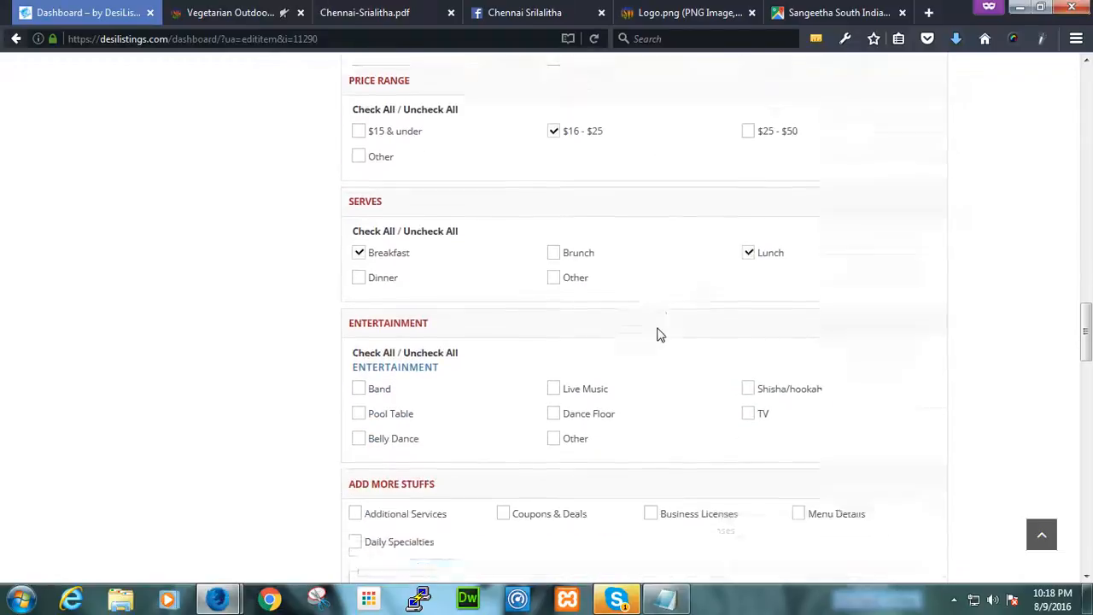
- Check the restaurant's Facebook About details, the menu PDF and the outdoor catering page for entertainment information
{"action": "left_click", "coordinate": [524, 11]}
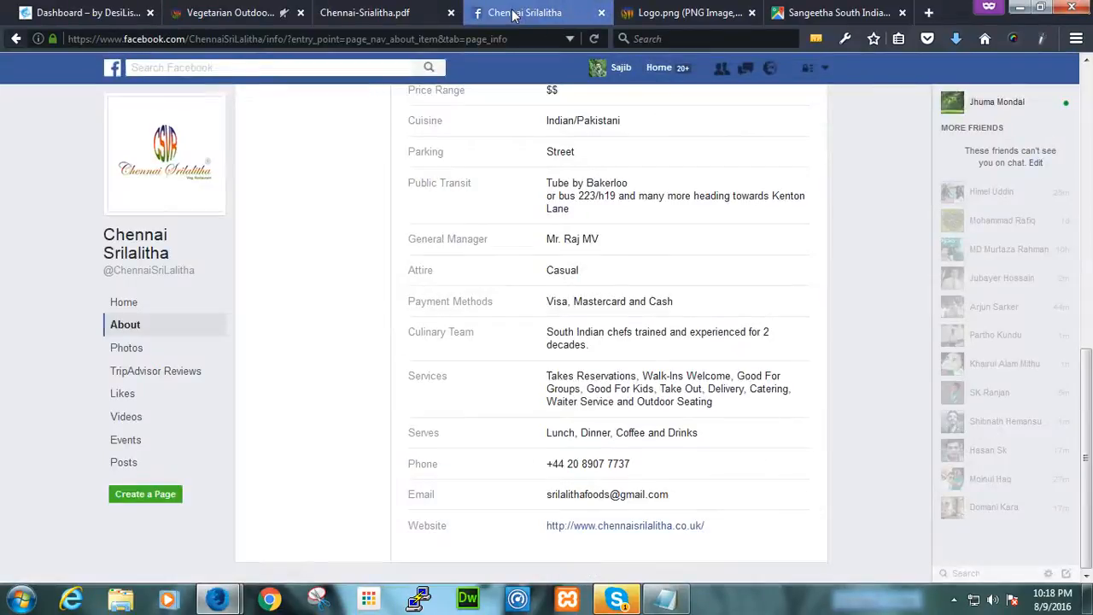
{"action": "left_click", "coordinate": [408, 8]}
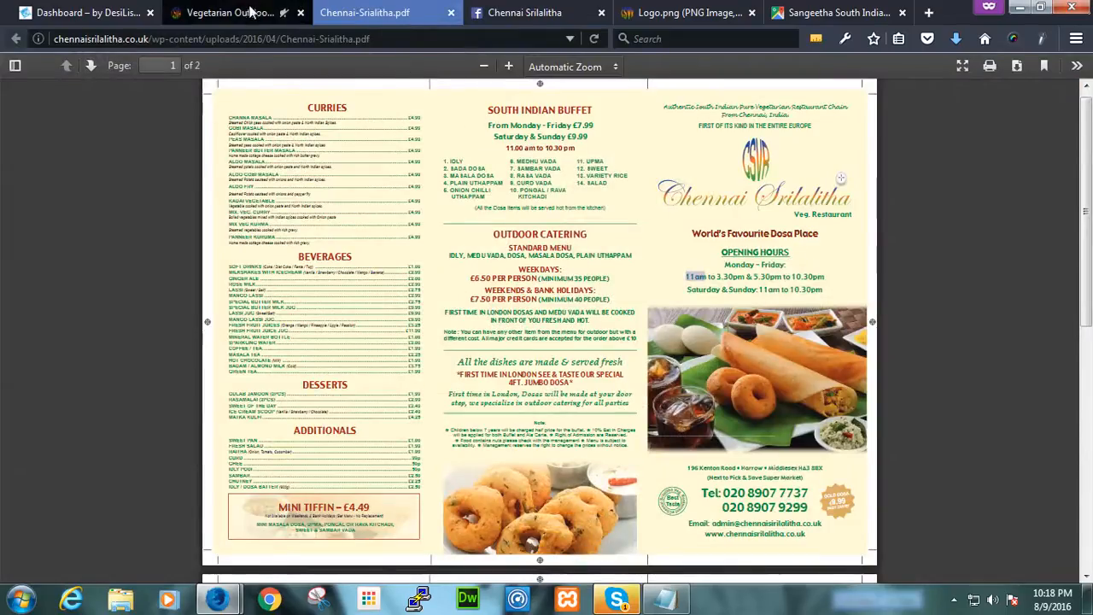
{"action": "left_click", "coordinate": [217, 12]}
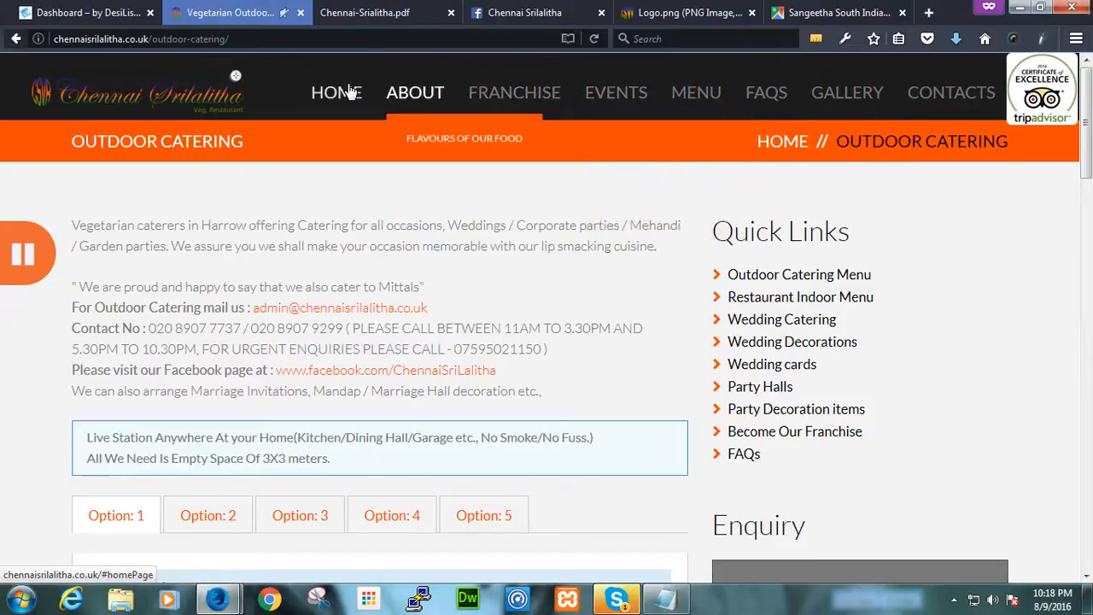
{"action": "left_click", "coordinate": [492, 8]}
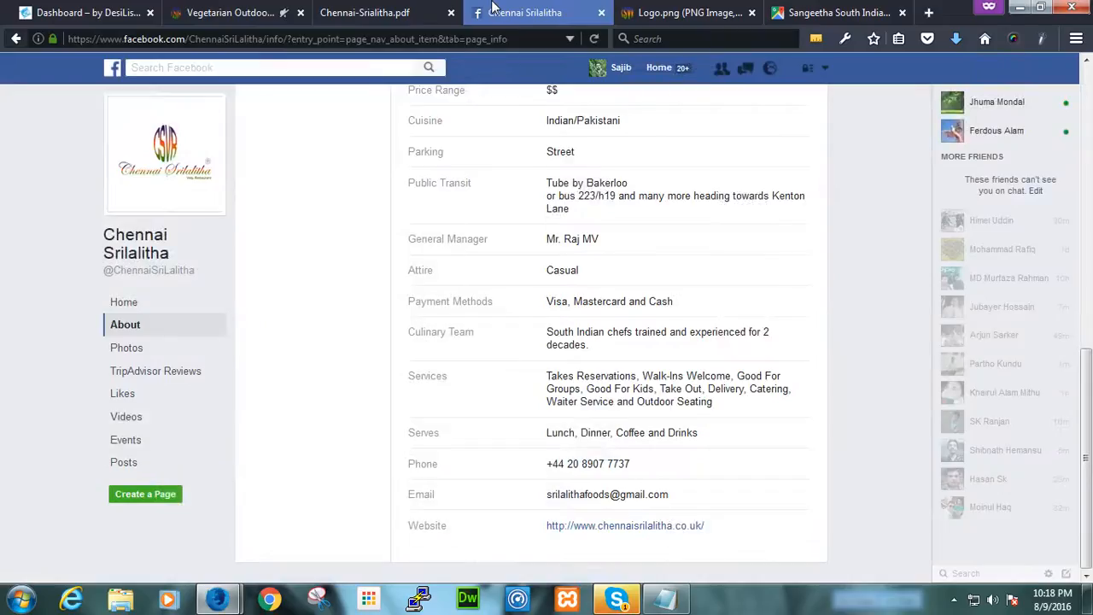
{"action": "left_click", "coordinate": [374, 10]}
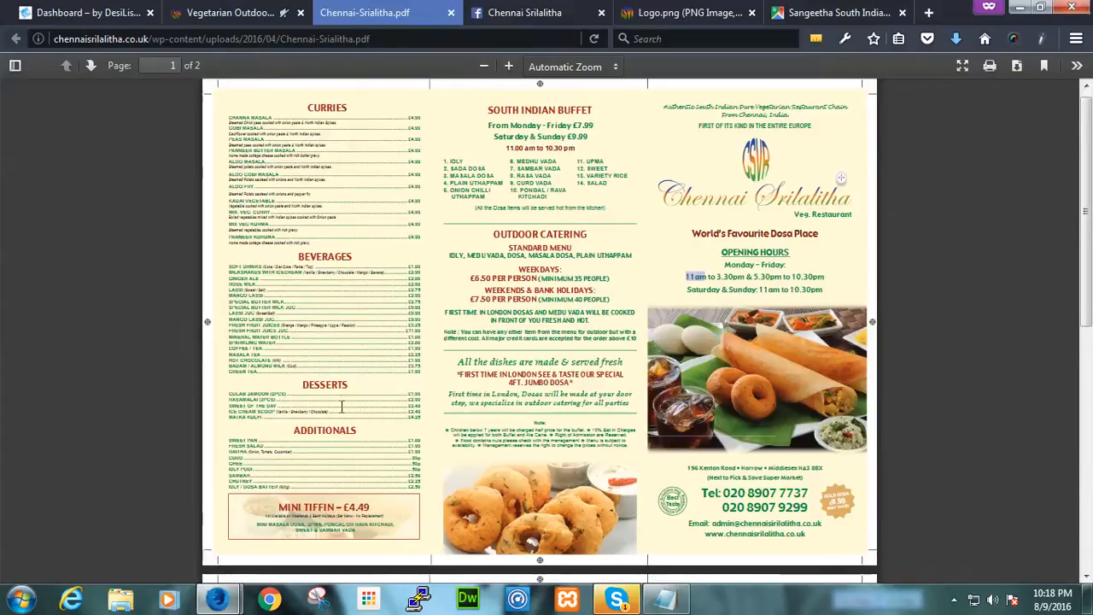
{"action": "scroll", "coordinate": [341, 406], "scroll_direction": "down", "scroll_amount": 6}
{"action": "scroll", "coordinate": [328, 416], "scroll_direction": "up", "scroll_amount": 2}
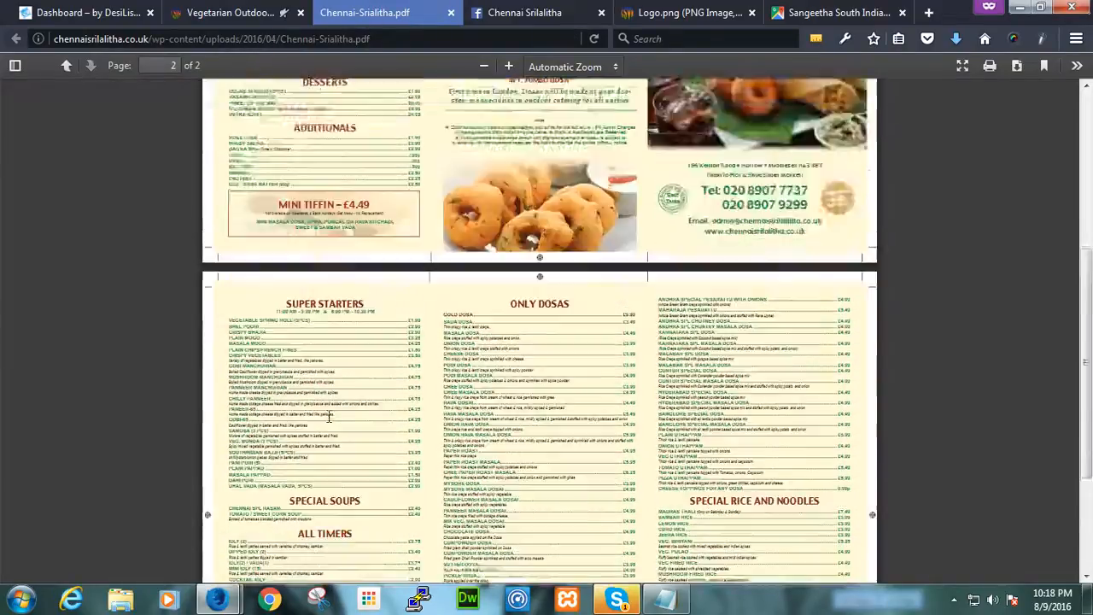
{"action": "scroll", "coordinate": [328, 416], "scroll_direction": "up", "scroll_amount": 4}
{"action": "left_click", "coordinate": [229, 12]}
{"action": "scroll", "coordinate": [222, 147], "scroll_direction": "down", "scroll_amount": 2}
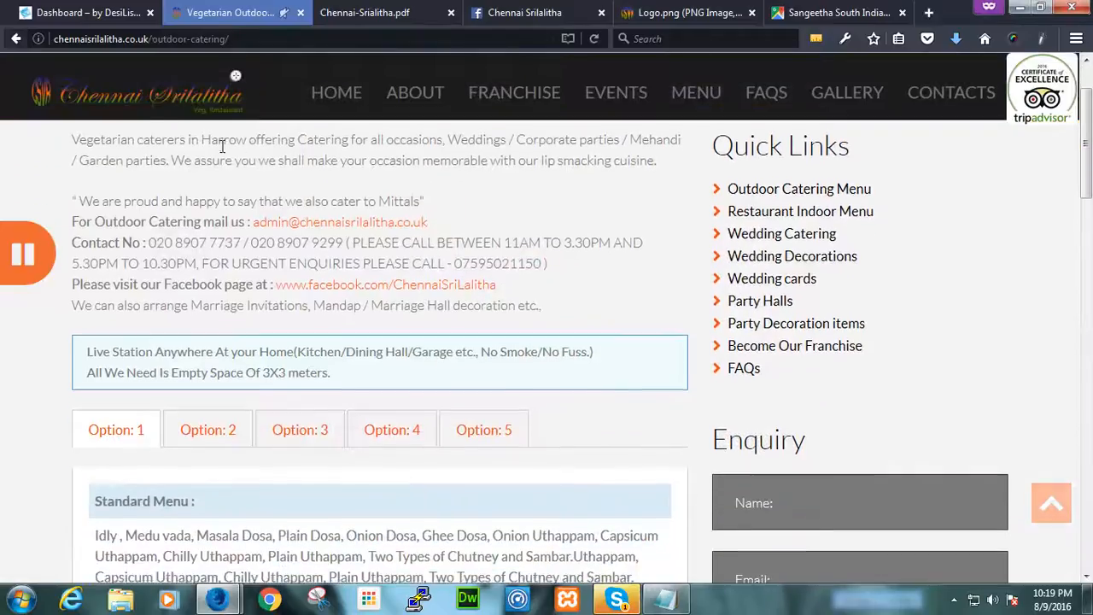
- Open the restaurant website's homepage and look through it from the About section to the footer for entertainment details
{"action": "left_click", "coordinate": [222, 147]}
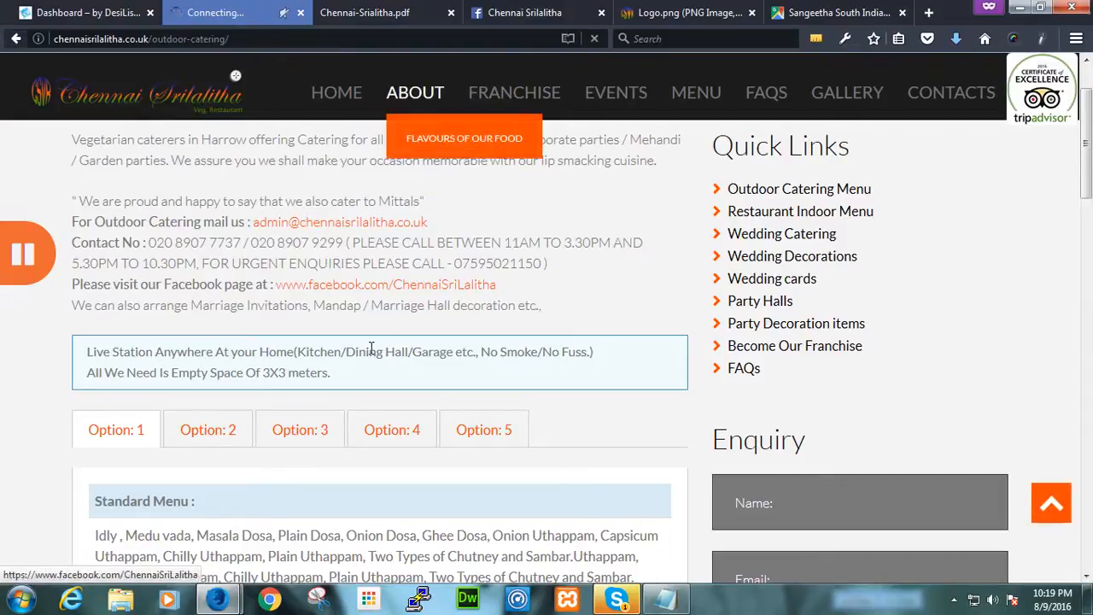
{"action": "left_click", "coordinate": [694, 11]}
{"action": "left_click", "coordinate": [559, 10]}
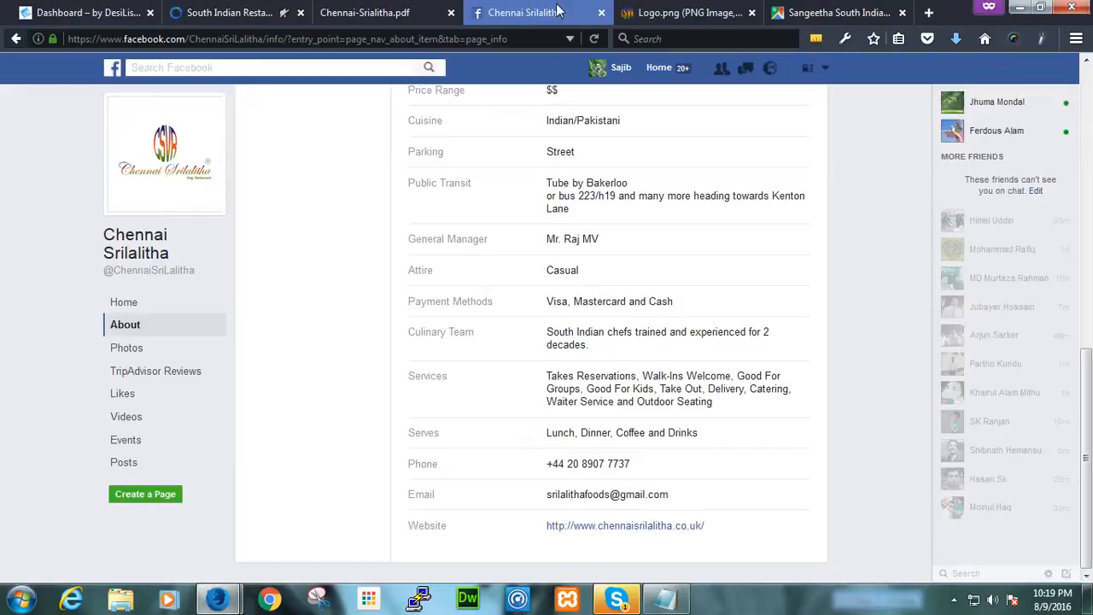
{"action": "left_click", "coordinate": [273, 8]}
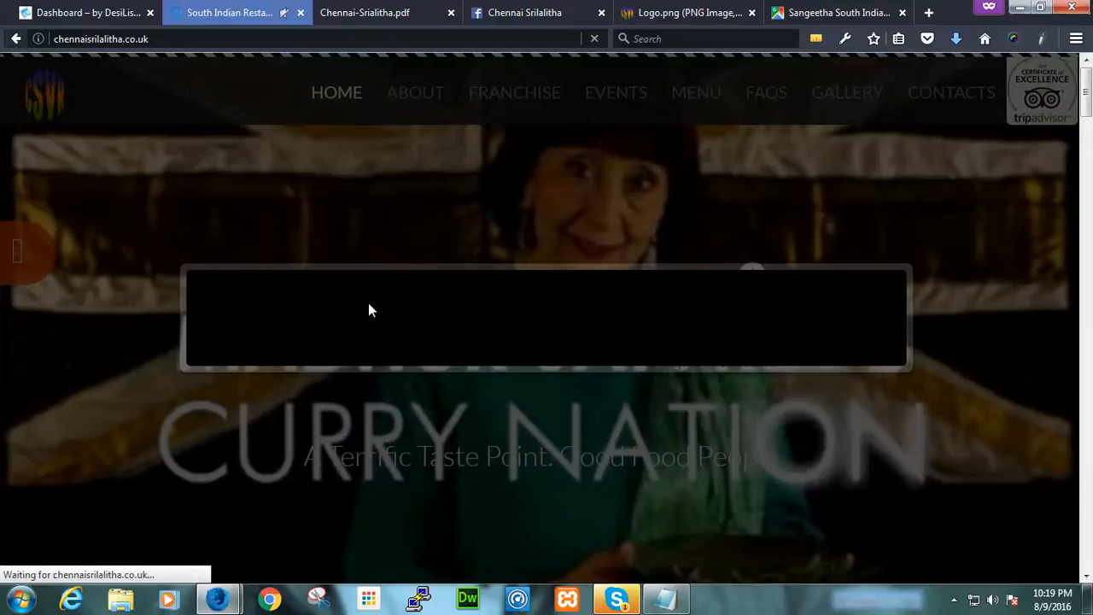
{"action": "scroll", "coordinate": [368, 310], "scroll_direction": "down", "scroll_amount": 3}
{"action": "scroll", "coordinate": [369, 305], "scroll_direction": "down", "scroll_amount": 3}
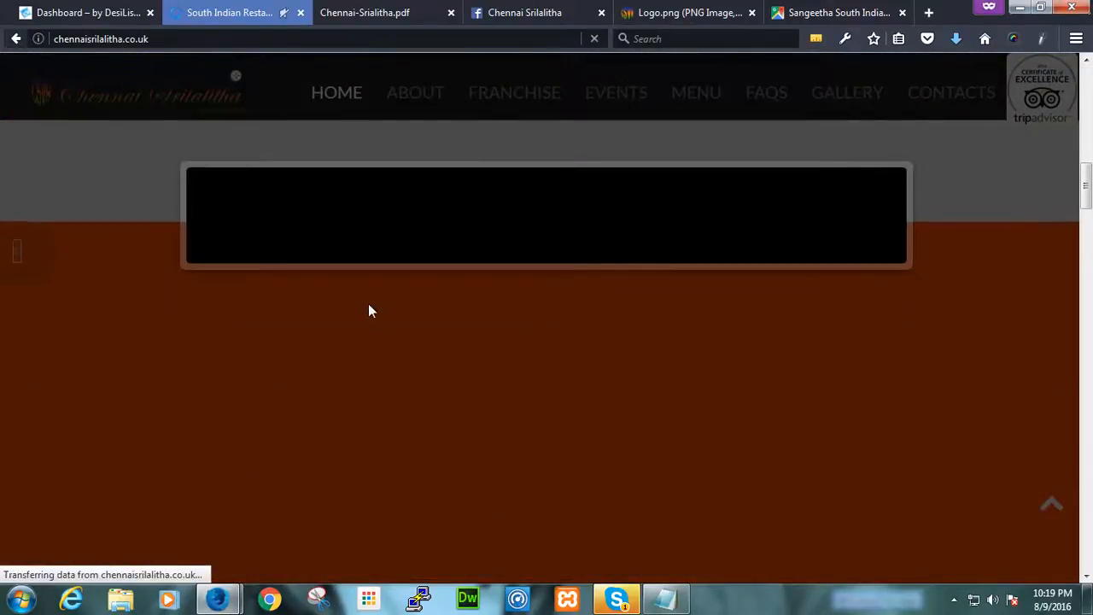
{"action": "scroll", "coordinate": [369, 305], "scroll_direction": "up", "scroll_amount": 3}
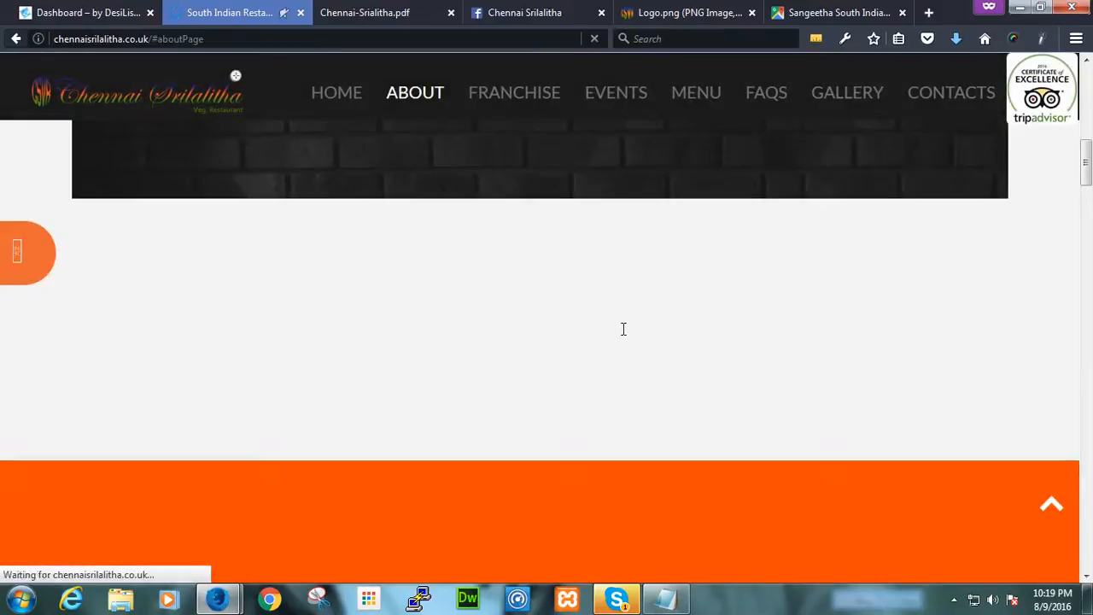
{"action": "scroll", "coordinate": [623, 330], "scroll_direction": "down", "scroll_amount": 4}
{"action": "scroll", "coordinate": [623, 330], "scroll_direction": "down", "scroll_amount": 10}
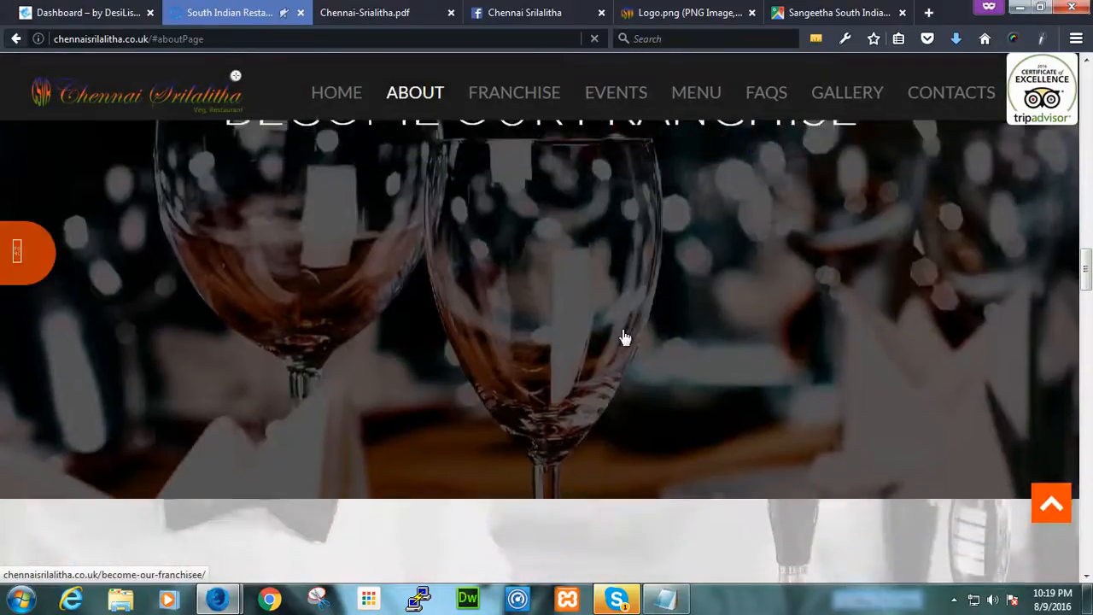
{"action": "scroll", "coordinate": [623, 335], "scroll_direction": "down", "scroll_amount": 10}
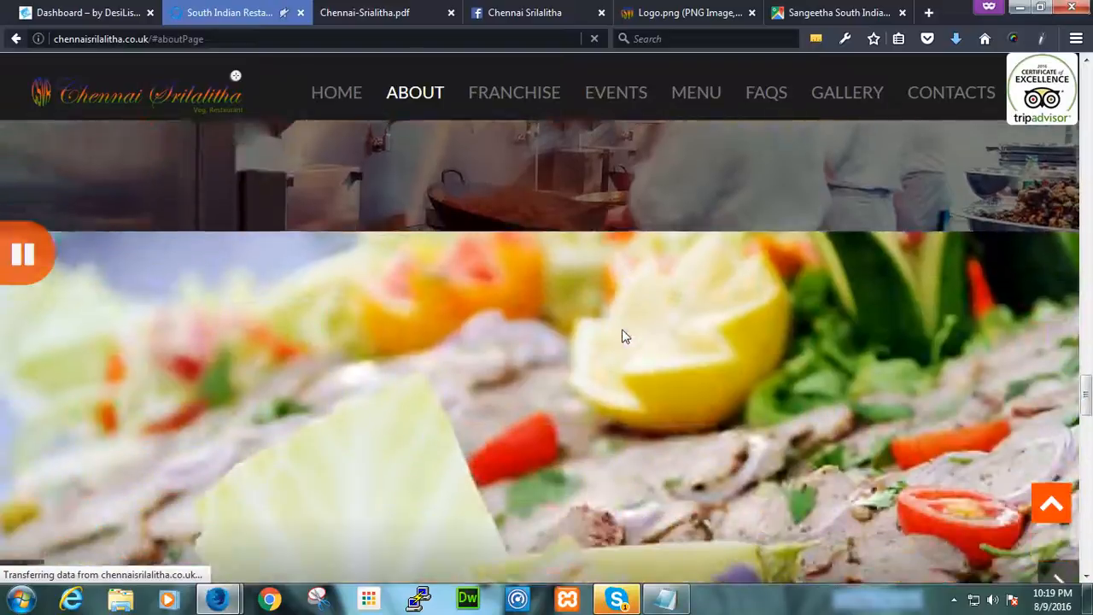
{"action": "scroll", "coordinate": [621, 334], "scroll_direction": "down", "scroll_amount": 2}
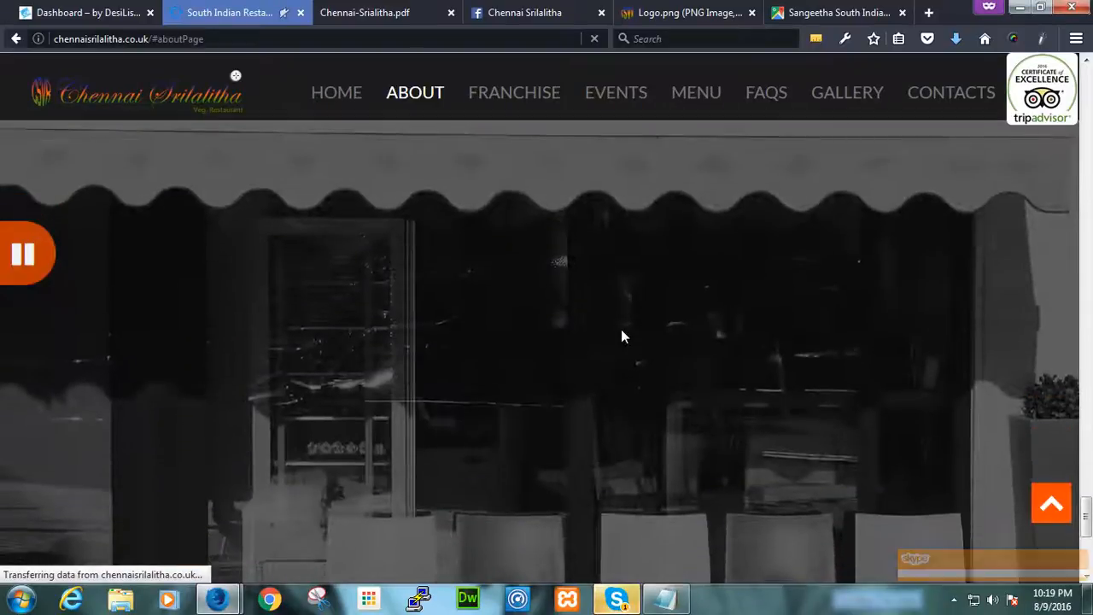
{"action": "scroll", "coordinate": [621, 329], "scroll_direction": "down", "scroll_amount": 2}
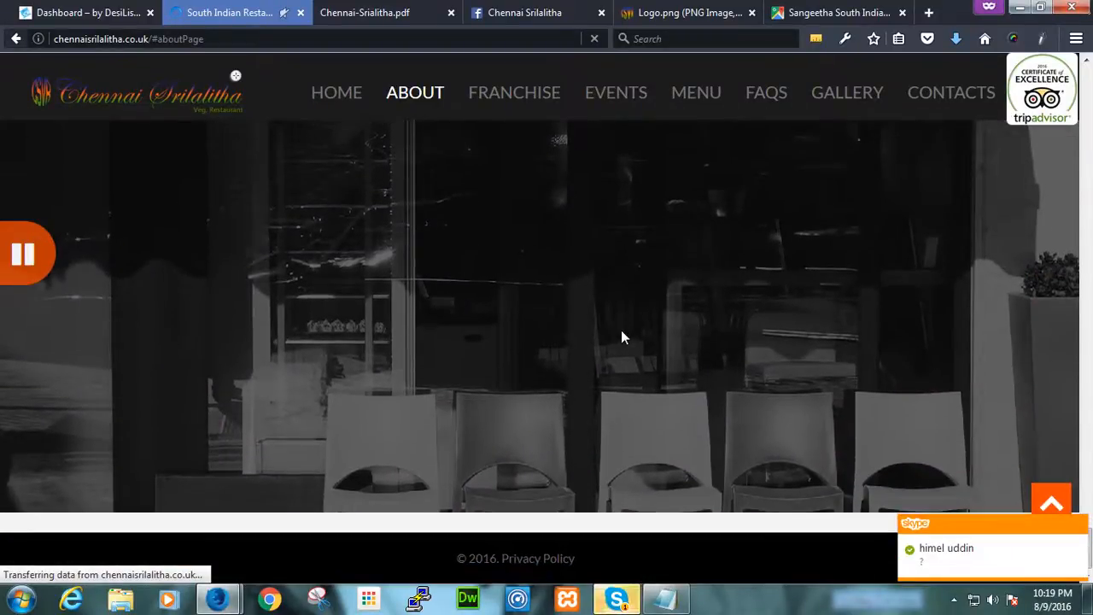
- Examine the photos in the website's Gallery section and the Contacts area for signs of entertainment offered
{"action": "scroll", "coordinate": [620, 330], "scroll_direction": "up", "scroll_amount": 4}
{"action": "scroll", "coordinate": [621, 330], "scroll_direction": "up", "scroll_amount": 5}
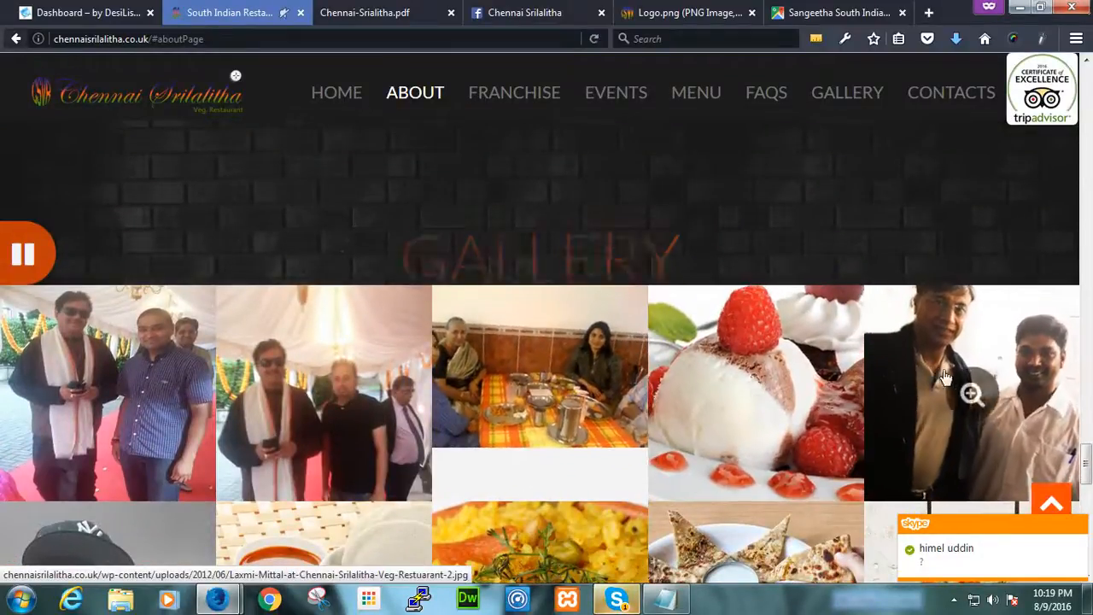
{"action": "scroll", "coordinate": [1025, 371], "scroll_direction": "down", "scroll_amount": 3}
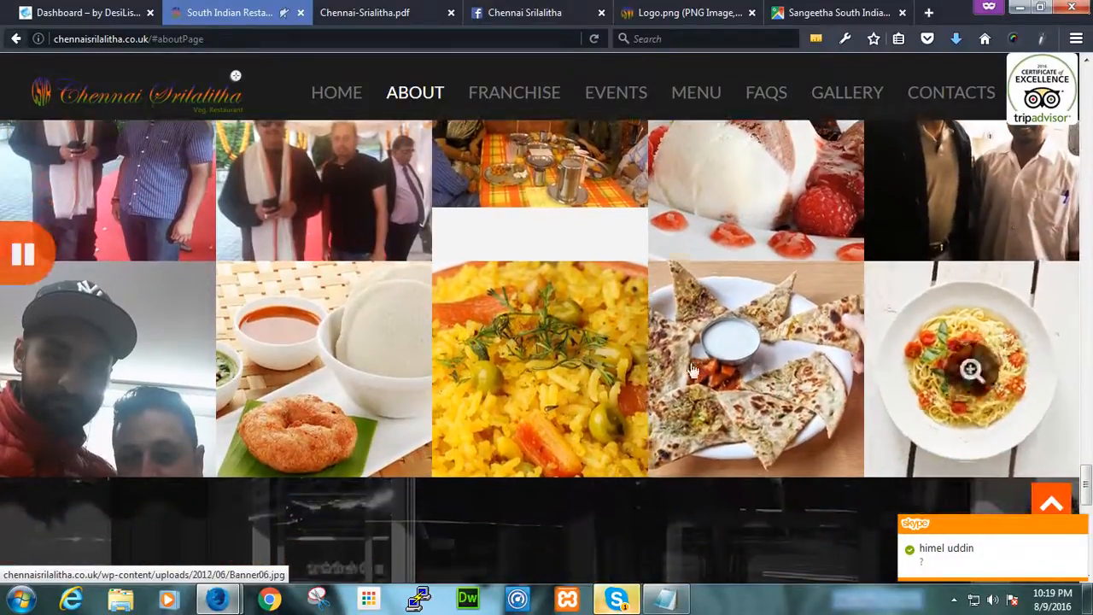
{"action": "scroll", "coordinate": [227, 377], "scroll_direction": "down", "scroll_amount": 2}
{"action": "scroll", "coordinate": [223, 370], "scroll_direction": "down", "scroll_amount": 2}
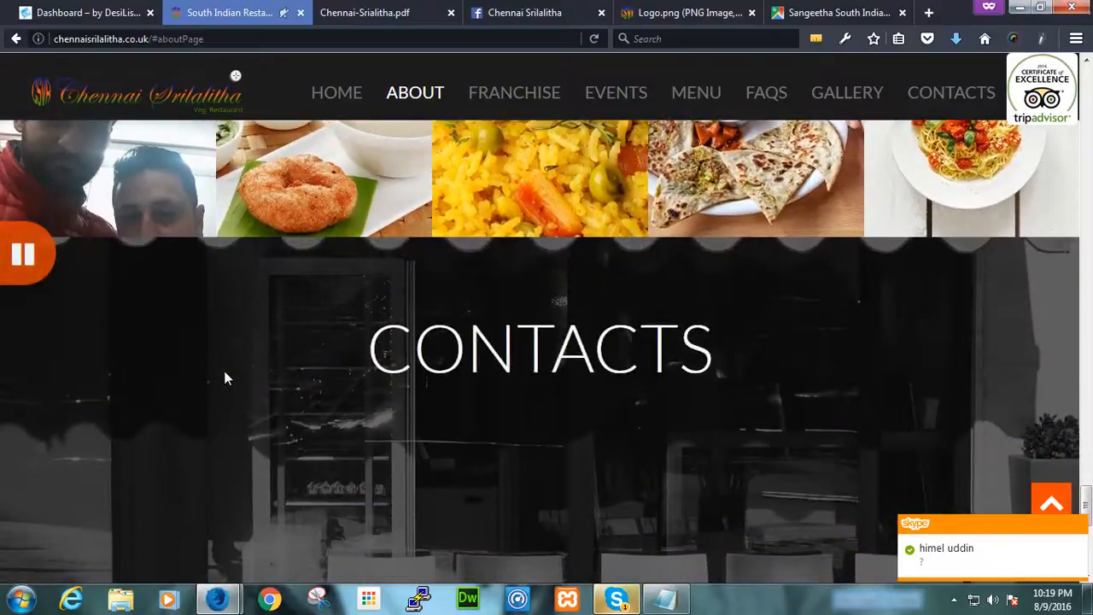
{"action": "scroll", "coordinate": [224, 376], "scroll_direction": "up", "scroll_amount": 2}
- Return to the DesiListings listing and review its Price Range, Serves and Entertainment options
{"action": "left_click", "coordinate": [122, 10]}
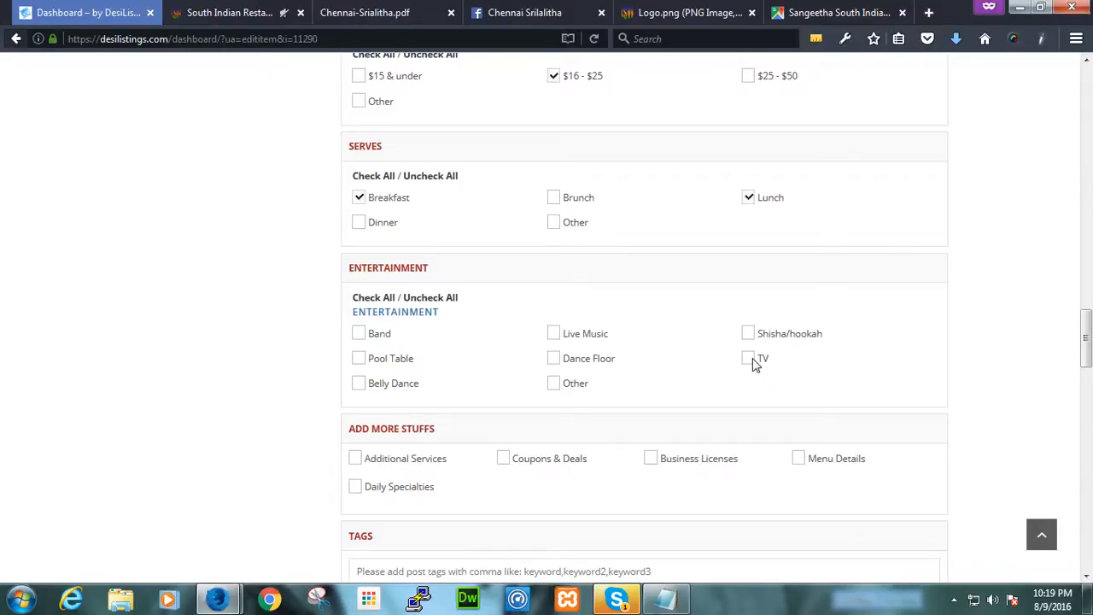
{"action": "scroll", "coordinate": [762, 363], "scroll_direction": "up", "scroll_amount": 3}
{"action": "scroll", "coordinate": [761, 363], "scroll_direction": "down", "scroll_amount": 3}
{"action": "scroll", "coordinate": [789, 378], "scroll_direction": "up", "scroll_amount": 3}
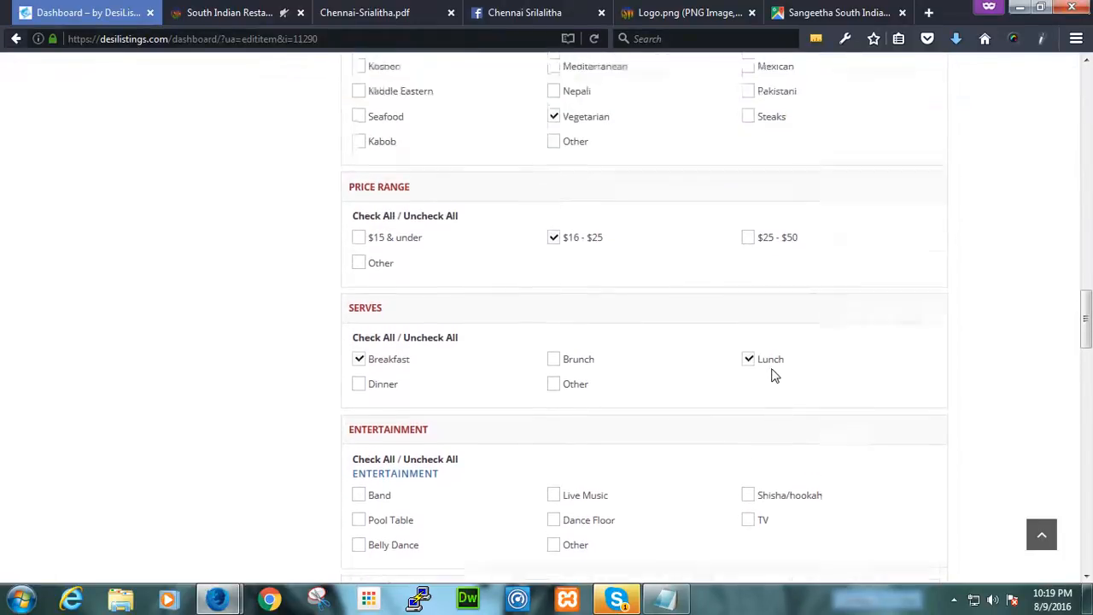
- Remove the Entertainment section from the listing and add the About the Facility section
{"action": "scroll", "coordinate": [773, 376], "scroll_direction": "up", "scroll_amount": 6}
{"action": "left_click", "coordinate": [800, 167]}
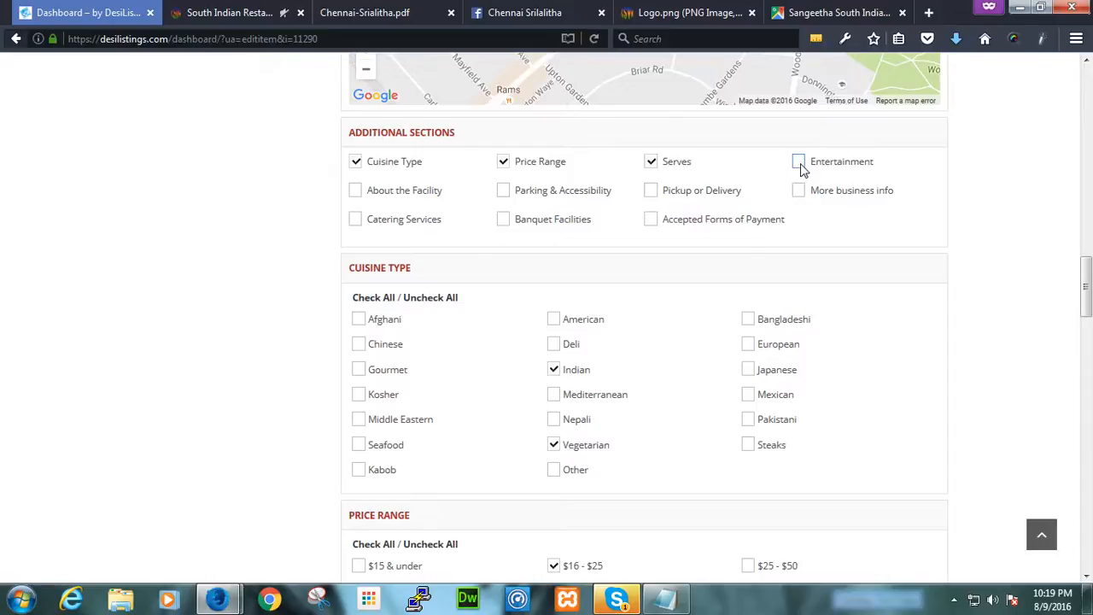
{"action": "left_click", "coordinate": [356, 194]}
{"action": "scroll", "coordinate": [298, 300], "scroll_direction": "down", "scroll_amount": 13}
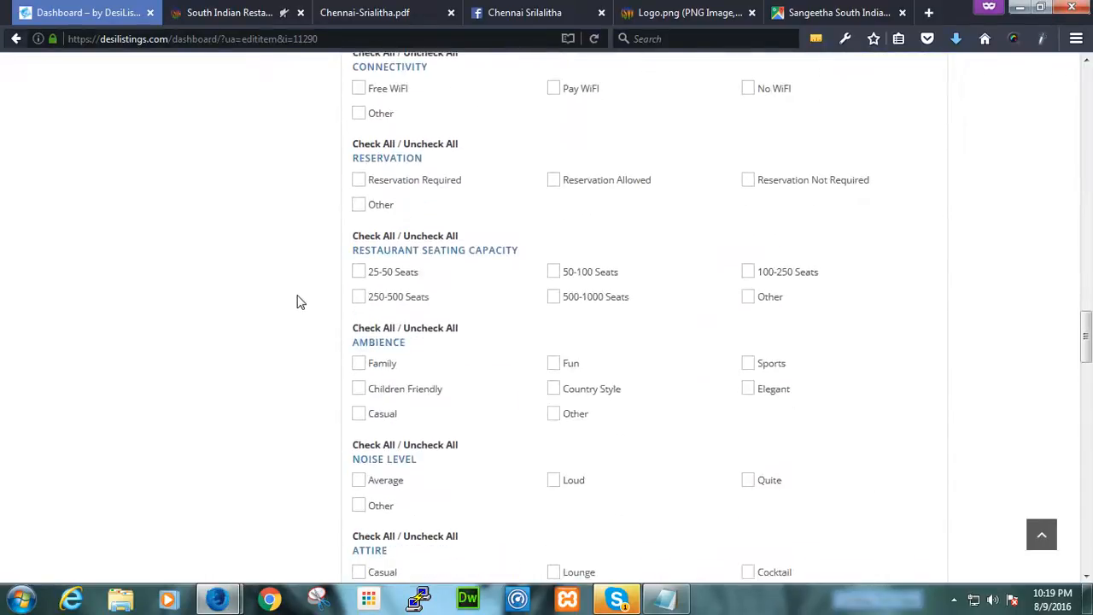
{"action": "scroll", "coordinate": [298, 302], "scroll_direction": "up", "scroll_amount": 4}
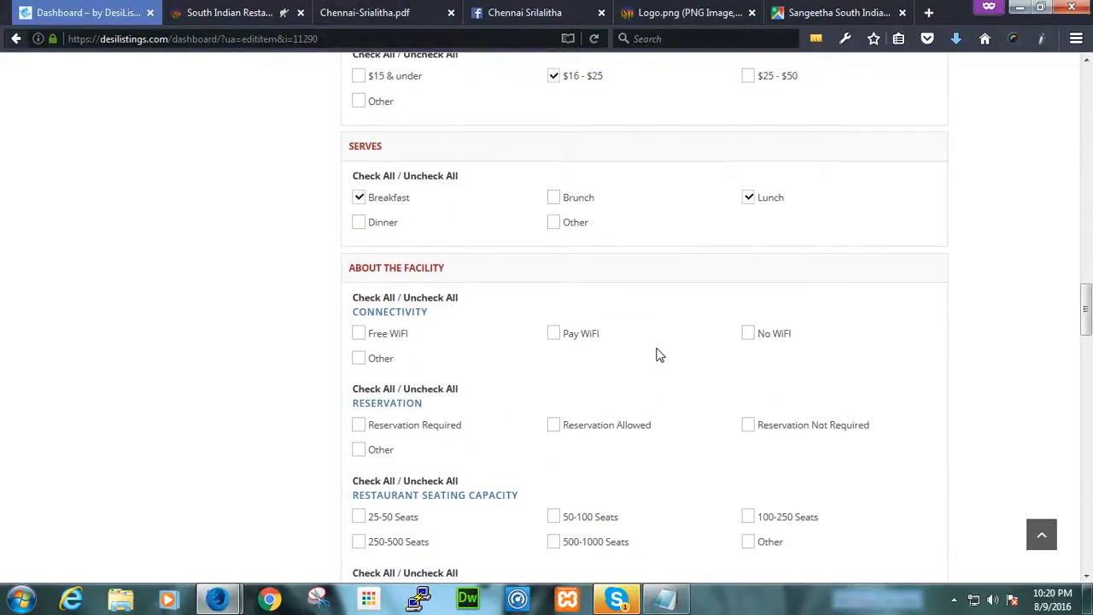
- Select Reservation Allowed and Reservation Not Required for the facility, and set its seating capacity to 100-250 Seats
{"action": "scroll", "coordinate": [288, 366], "scroll_direction": "down", "scroll_amount": 3}
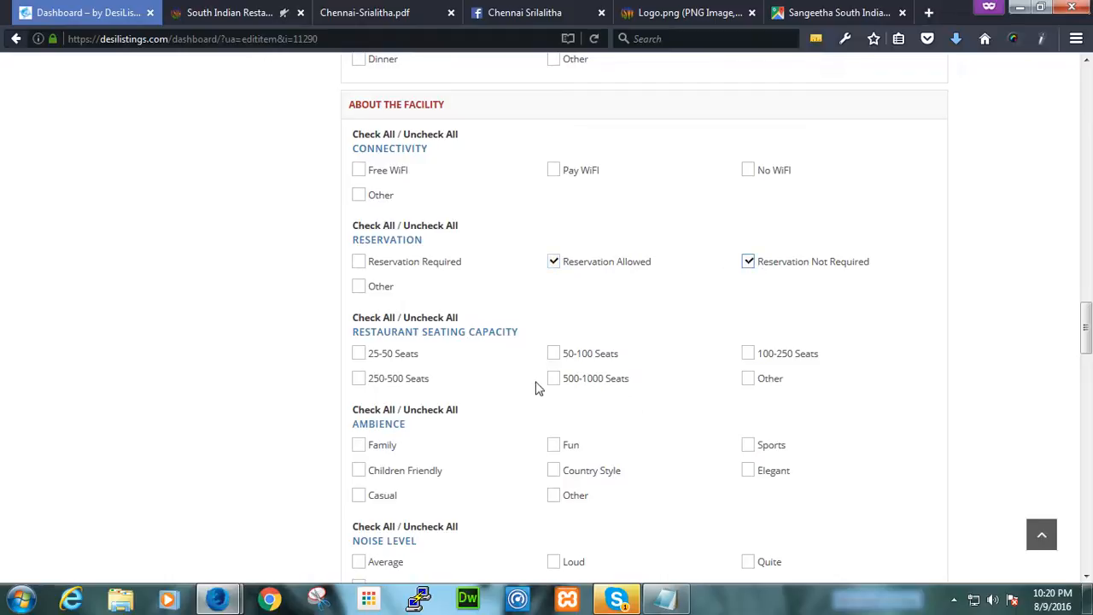
{"action": "scroll", "coordinate": [642, 379], "scroll_direction": "down", "scroll_amount": 3}
{"action": "scroll", "coordinate": [644, 379], "scroll_direction": "up", "scroll_amount": 1}
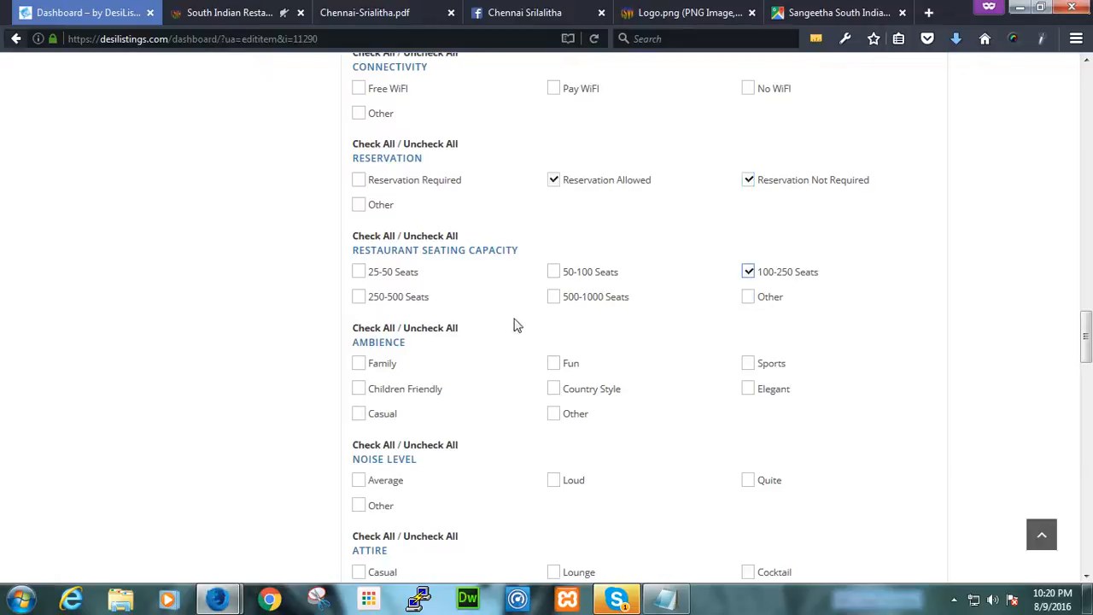
- Set the facility's ambience to Family and Children Friendly, its noise level to Average and its attire to Casual
{"action": "scroll", "coordinate": [311, 376], "scroll_direction": "down", "scroll_amount": 2}
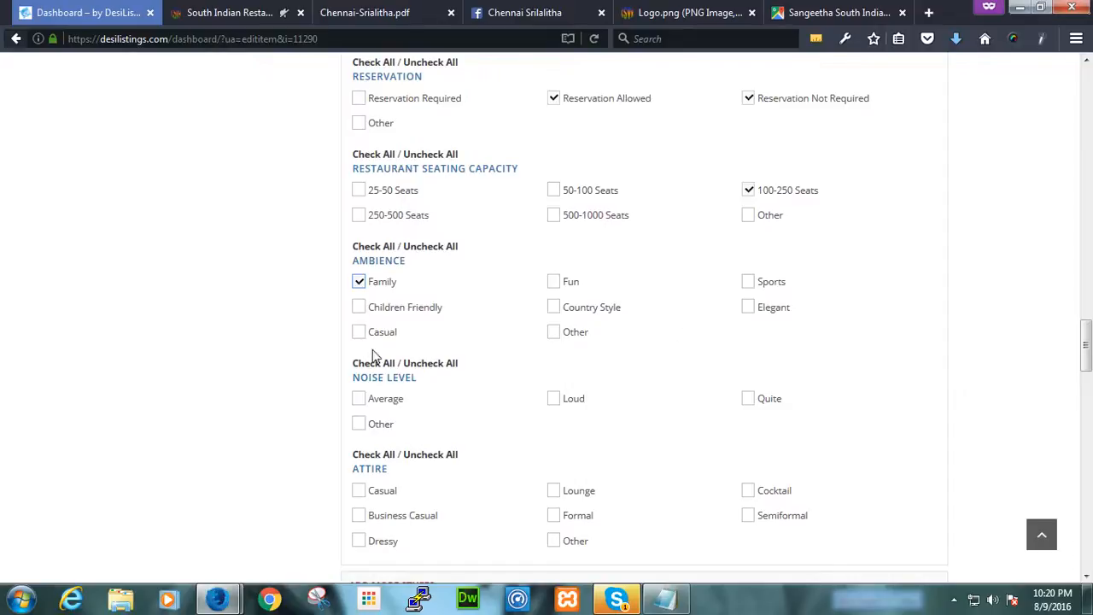
{"action": "left_click", "coordinate": [360, 310]}
{"action": "scroll", "coordinate": [598, 458], "scroll_direction": "down", "scroll_amount": 3}
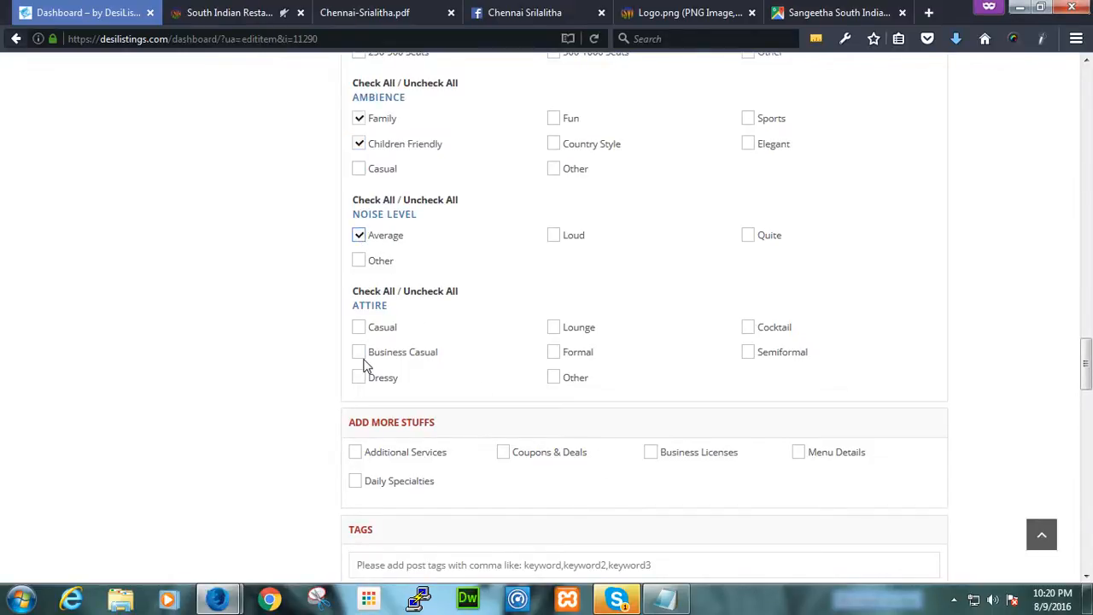
{"action": "left_click", "coordinate": [359, 330]}
{"action": "scroll", "coordinate": [262, 381], "scroll_direction": "down", "scroll_amount": 3}
- Add the Parking & Accessibility section to the listing and select Private Parking
{"action": "scroll", "coordinate": [263, 385], "scroll_direction": "up", "scroll_amount": 15}
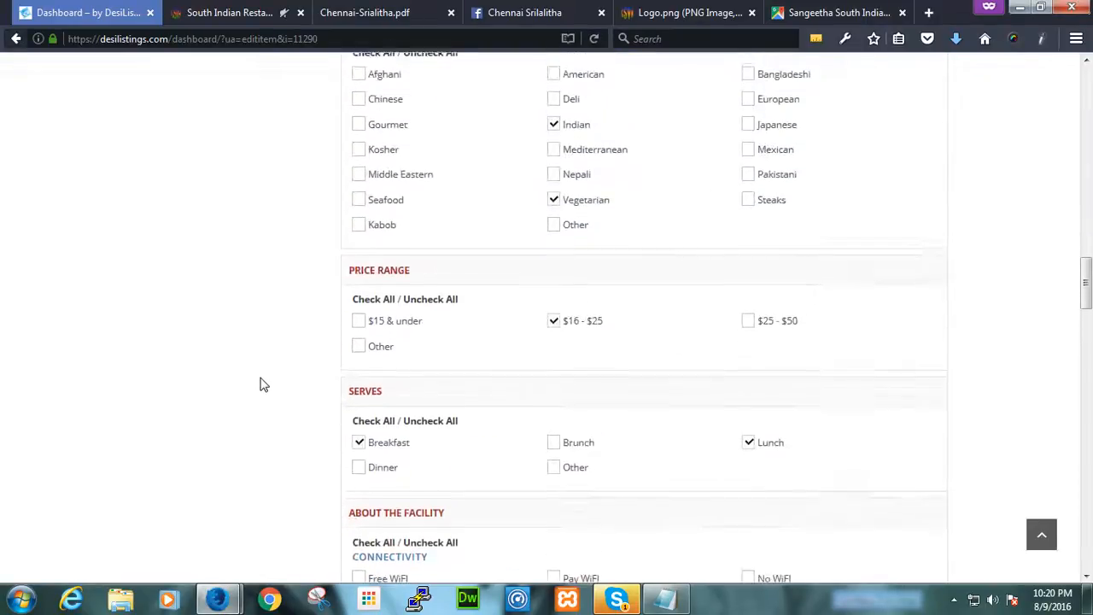
{"action": "scroll", "coordinate": [264, 385], "scroll_direction": "down", "scroll_amount": 4}
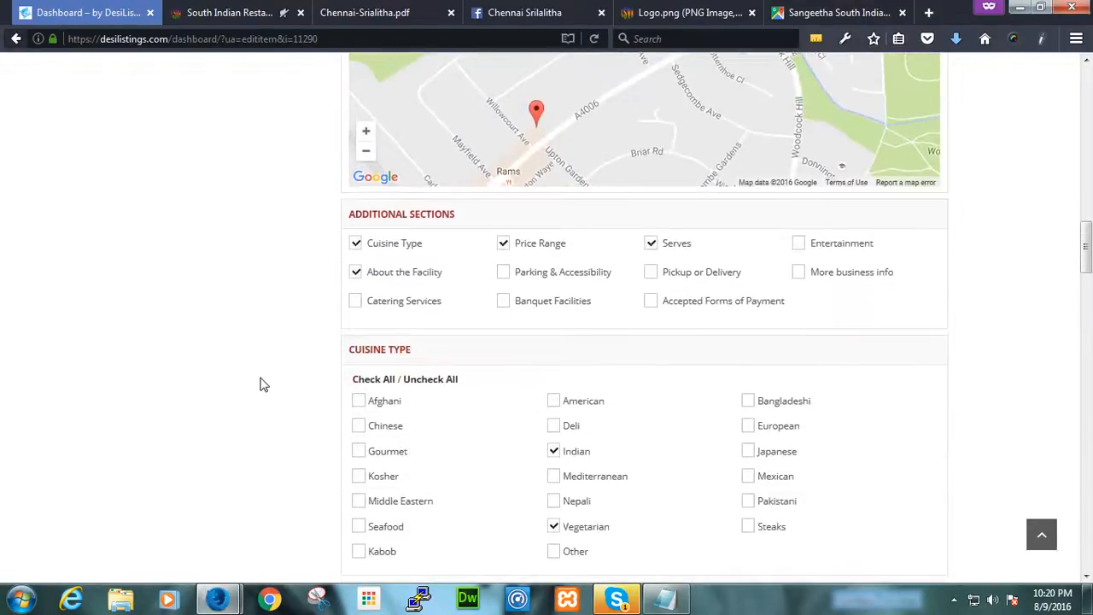
{"action": "left_click", "coordinate": [503, 189]}
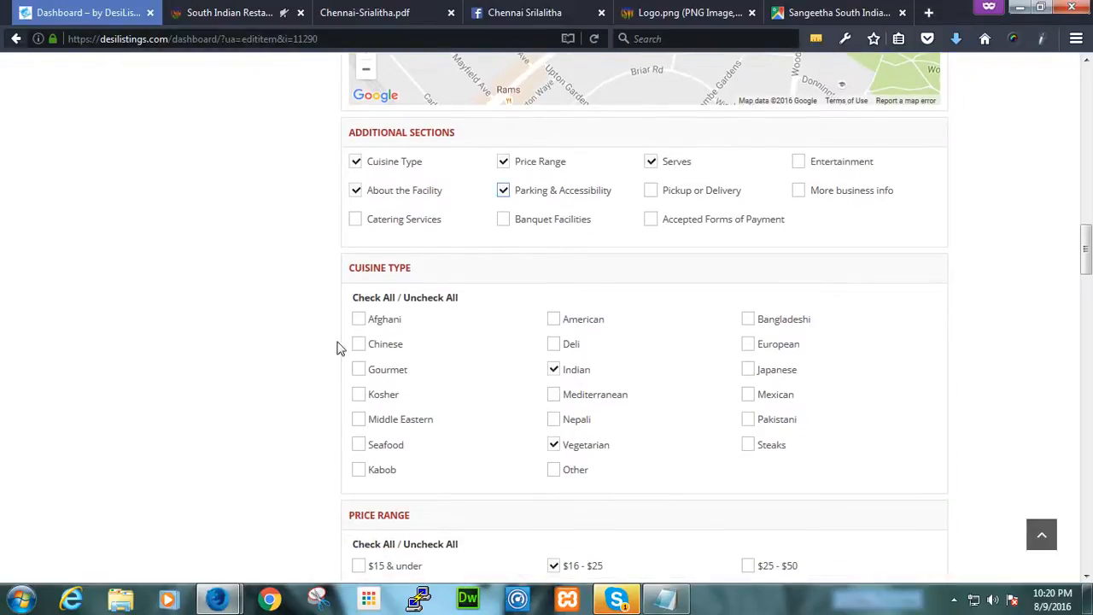
{"action": "scroll", "coordinate": [324, 363], "scroll_direction": "down", "scroll_amount": 4}
{"action": "scroll", "coordinate": [311, 378], "scroll_direction": "down", "scroll_amount": 9}
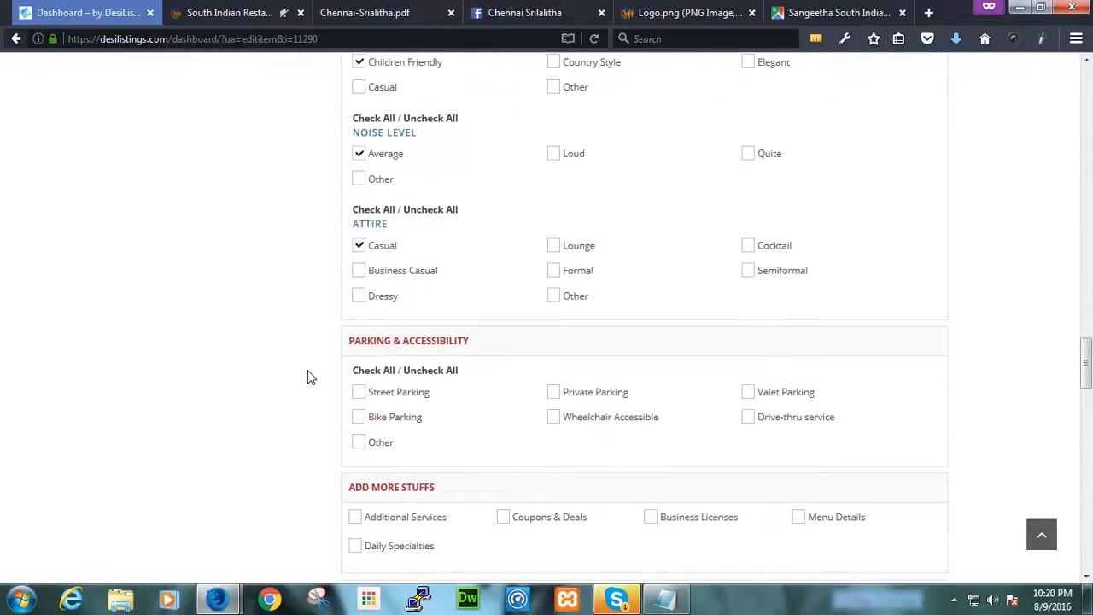
{"action": "left_click", "coordinate": [560, 395]}
- Add the Pickup or Delivery section with Take Out selected, and check the restaurant's website for further details
{"action": "scroll", "coordinate": [572, 435], "scroll_direction": "up", "scroll_amount": 15}
{"action": "scroll", "coordinate": [574, 437], "scroll_direction": "up", "scroll_amount": 8}
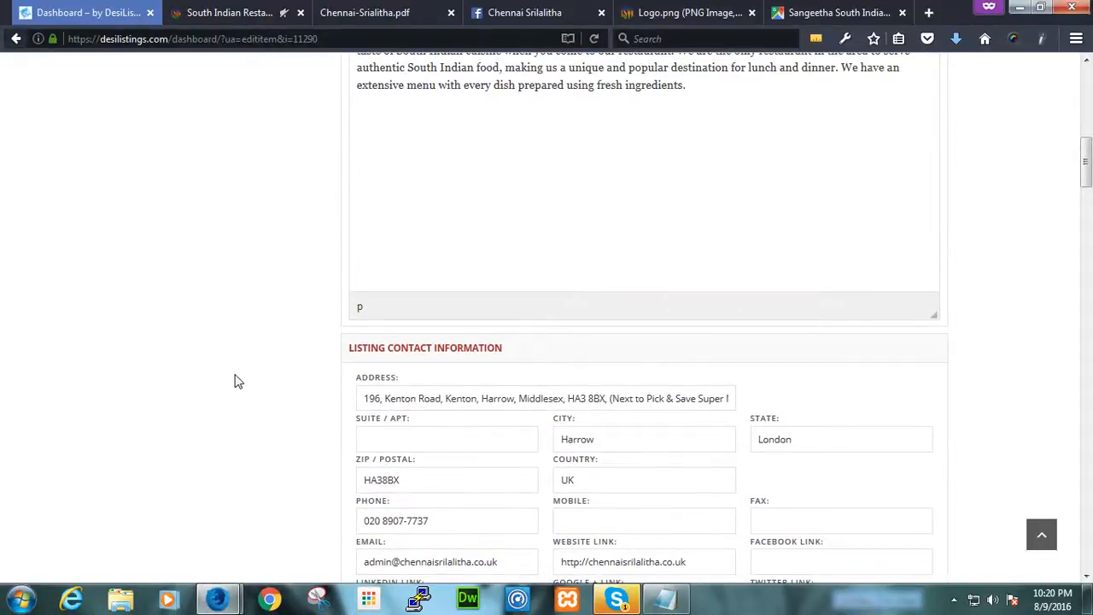
{"action": "scroll", "coordinate": [259, 385], "scroll_direction": "down", "scroll_amount": 9}
{"action": "scroll", "coordinate": [262, 391], "scroll_direction": "down", "scroll_amount": 1}
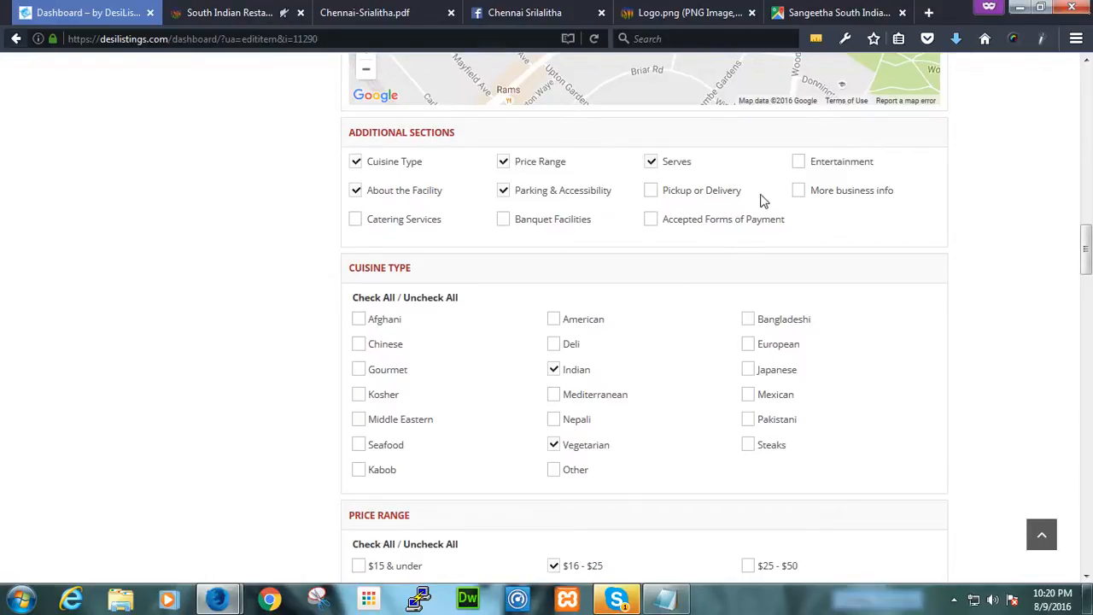
{"action": "left_click", "coordinate": [654, 193]}
{"action": "scroll", "coordinate": [620, 388], "scroll_direction": "down", "scroll_amount": 15}
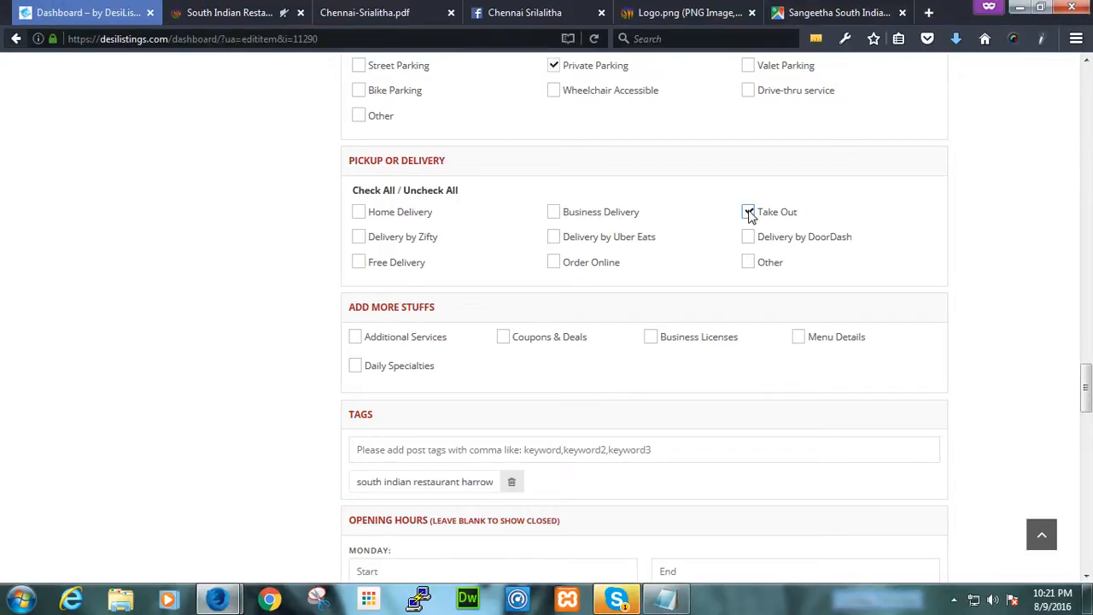
{"action": "left_click", "coordinate": [253, 12]}
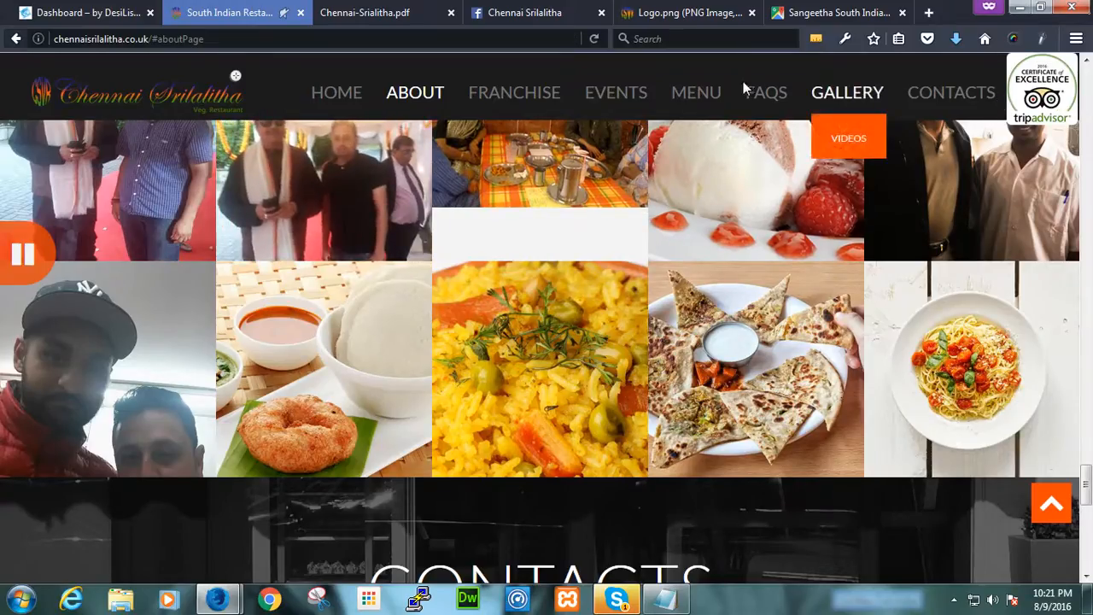
{"action": "mouse_move", "coordinate": [628, 101]}
{"action": "left_click", "coordinate": [101, 13]}
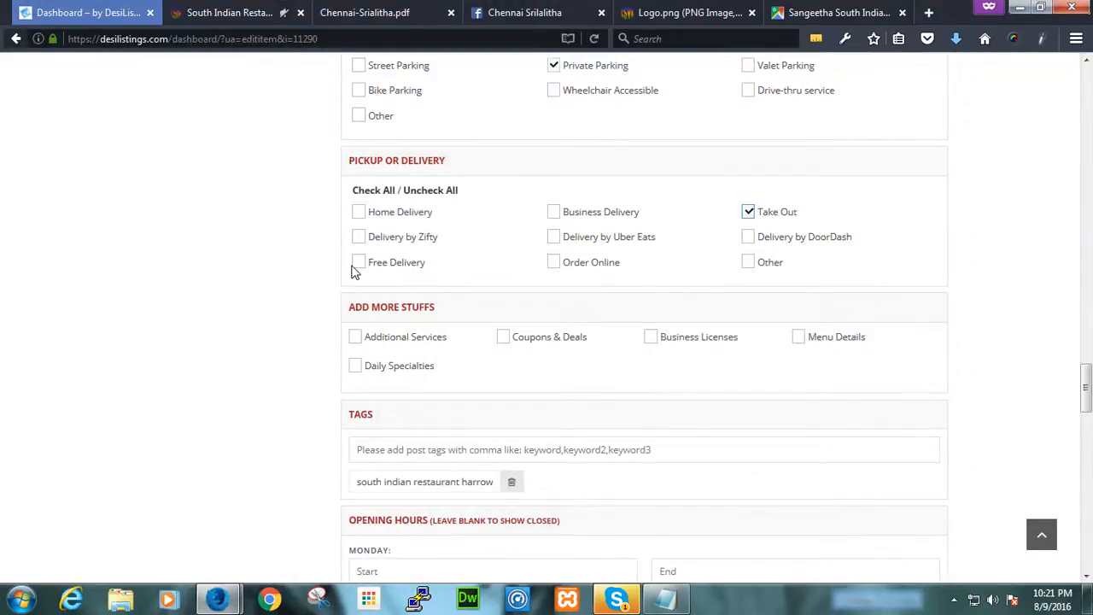
- Add the More business info section to the listing and look through its options
{"action": "scroll", "coordinate": [771, 429], "scroll_direction": "up", "scroll_amount": 10}
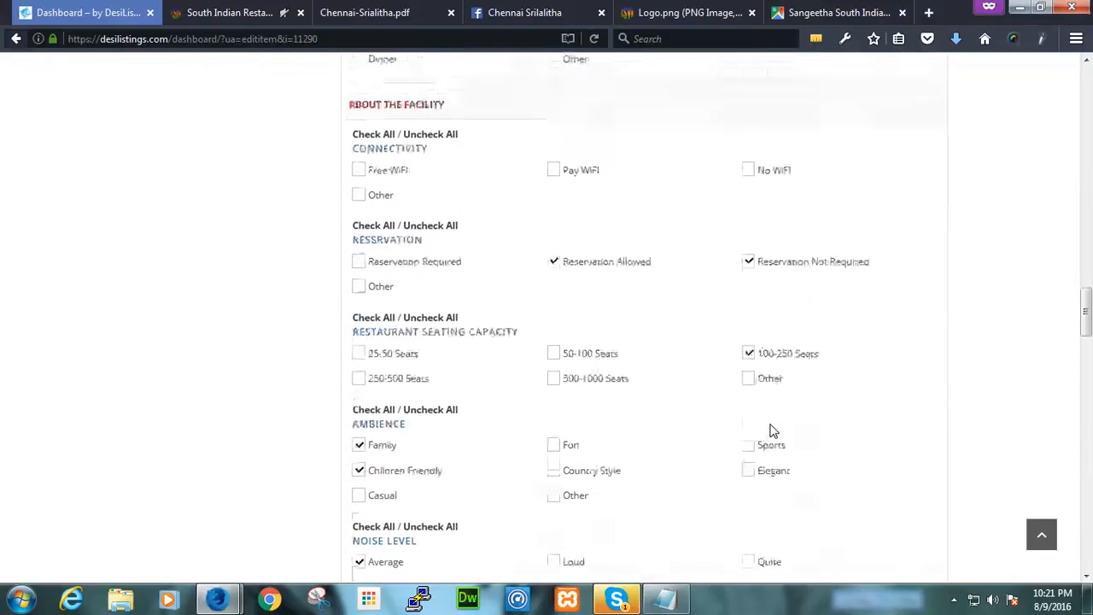
{"action": "scroll", "coordinate": [771, 429], "scroll_direction": "up", "scroll_amount": 15}
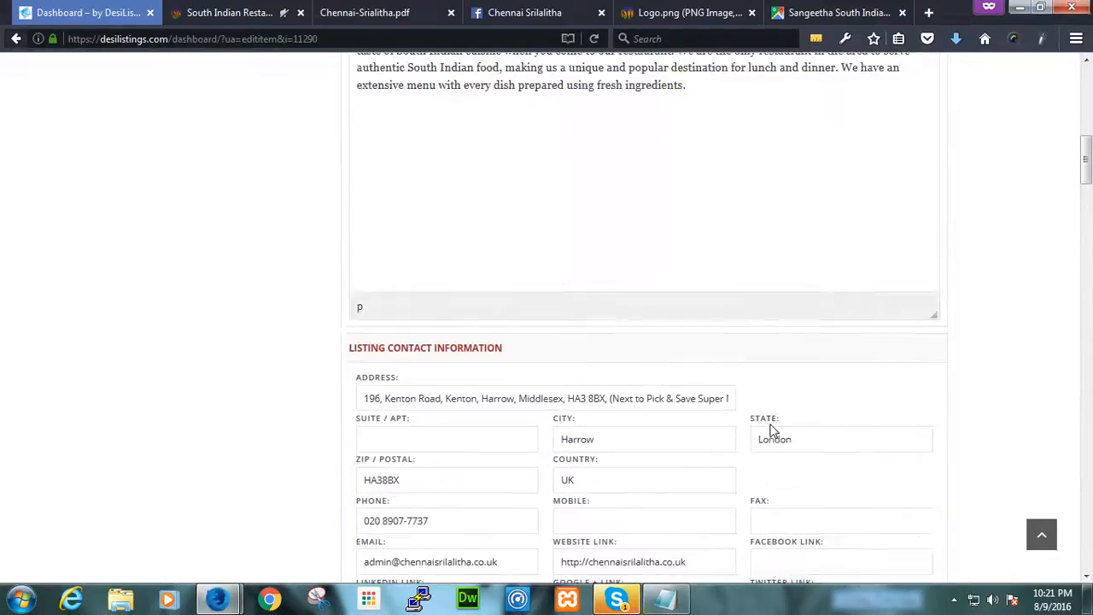
{"action": "scroll", "coordinate": [771, 429], "scroll_direction": "down", "scroll_amount": 15}
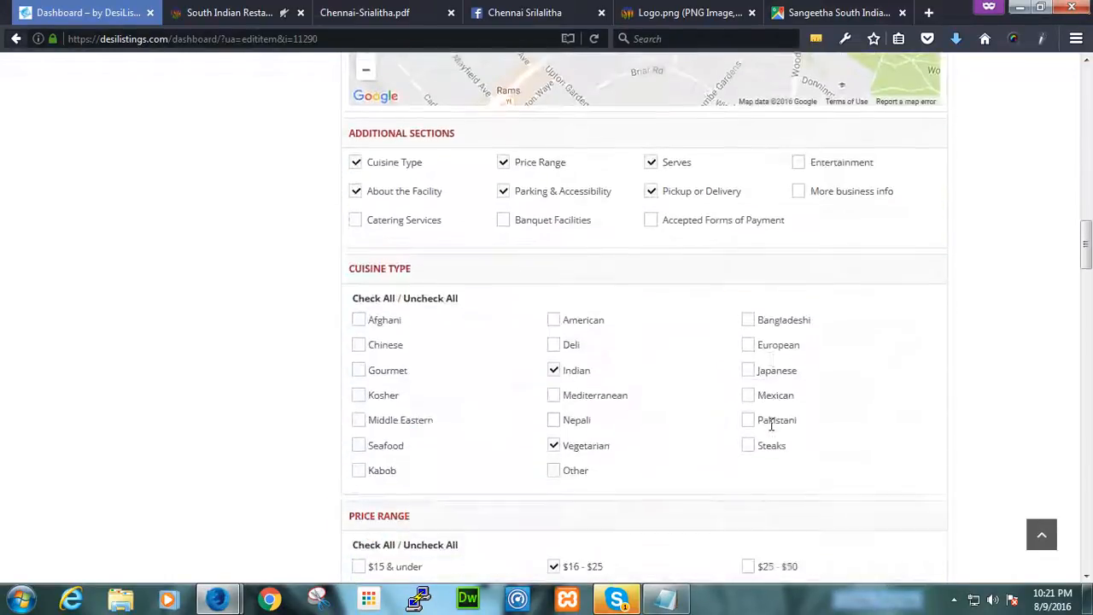
{"action": "left_click", "coordinate": [799, 191]}
{"action": "scroll", "coordinate": [850, 328], "scroll_direction": "down", "scroll_amount": 5}
{"action": "scroll", "coordinate": [850, 329], "scroll_direction": "down", "scroll_amount": 8}
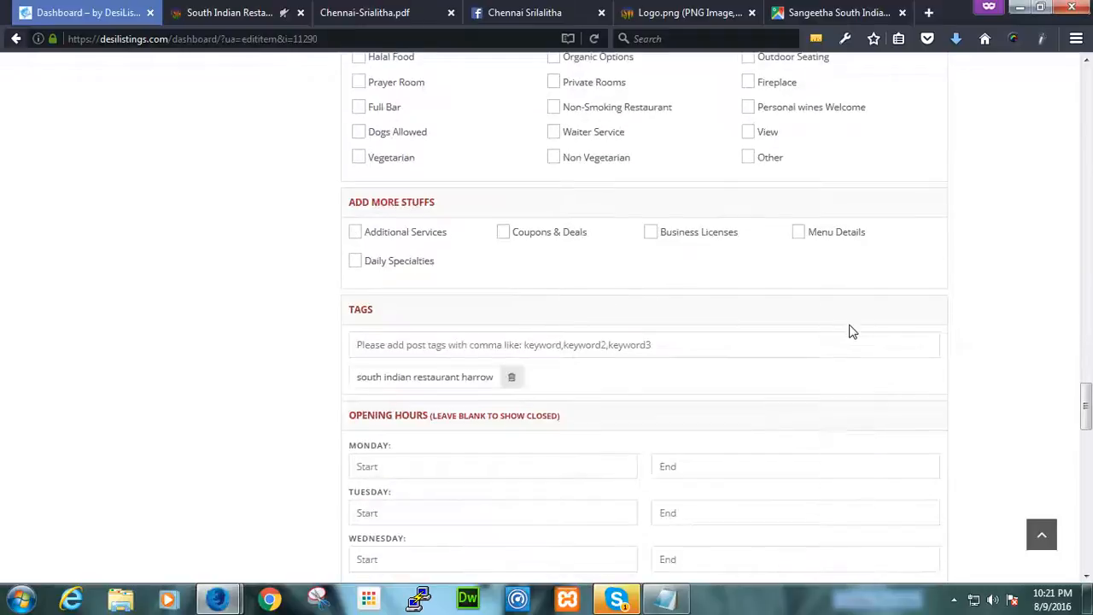
- Mark Vegetarian and Waiter Service in the listing's More Business Info section
{"action": "scroll", "coordinate": [850, 330], "scroll_direction": "up", "scroll_amount": 4}
{"action": "scroll", "coordinate": [850, 331], "scroll_direction": "up", "scroll_amount": 1}
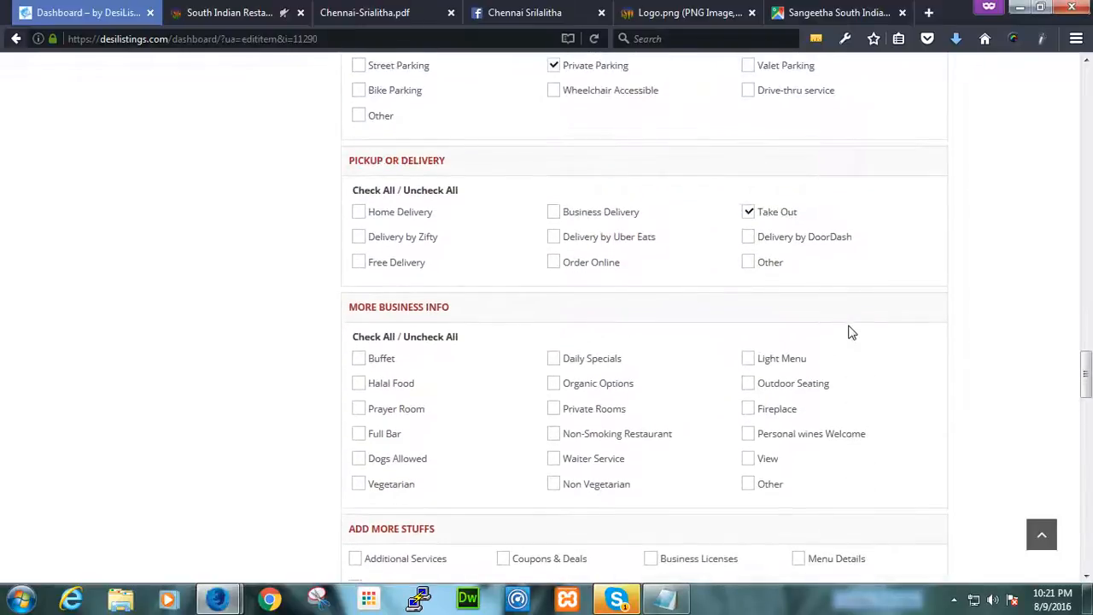
{"action": "scroll", "coordinate": [850, 332], "scroll_direction": "down", "scroll_amount": 1}
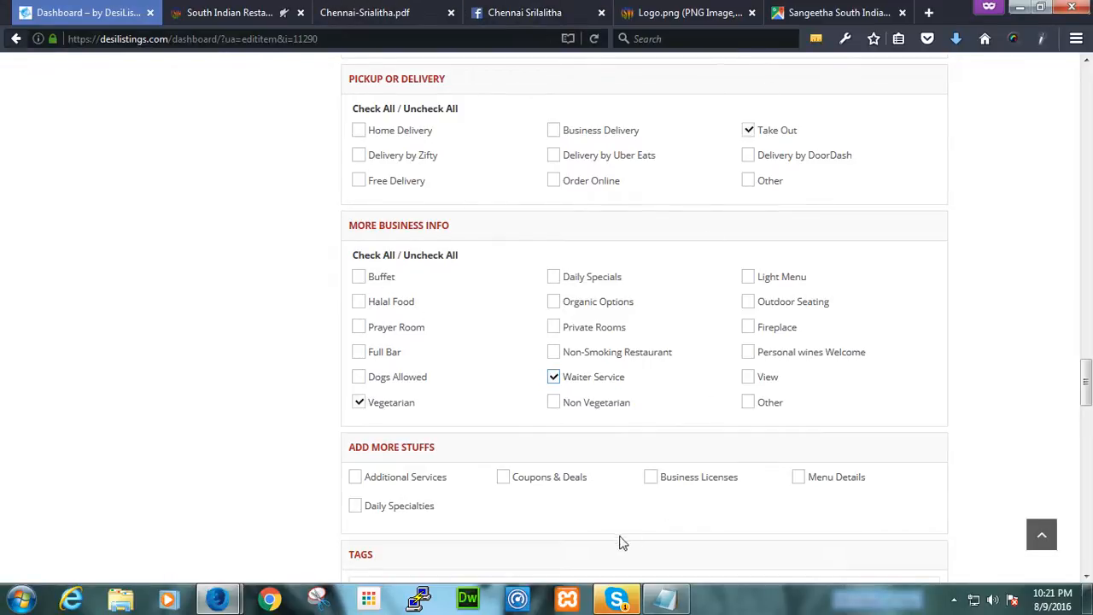
- Consult the restaurant's Facebook page and PDF menu for its services, and mark Buffet under More Business Info in the listing
{"action": "left_click", "coordinate": [688, 16]}
{"action": "left_click", "coordinate": [530, 11]}
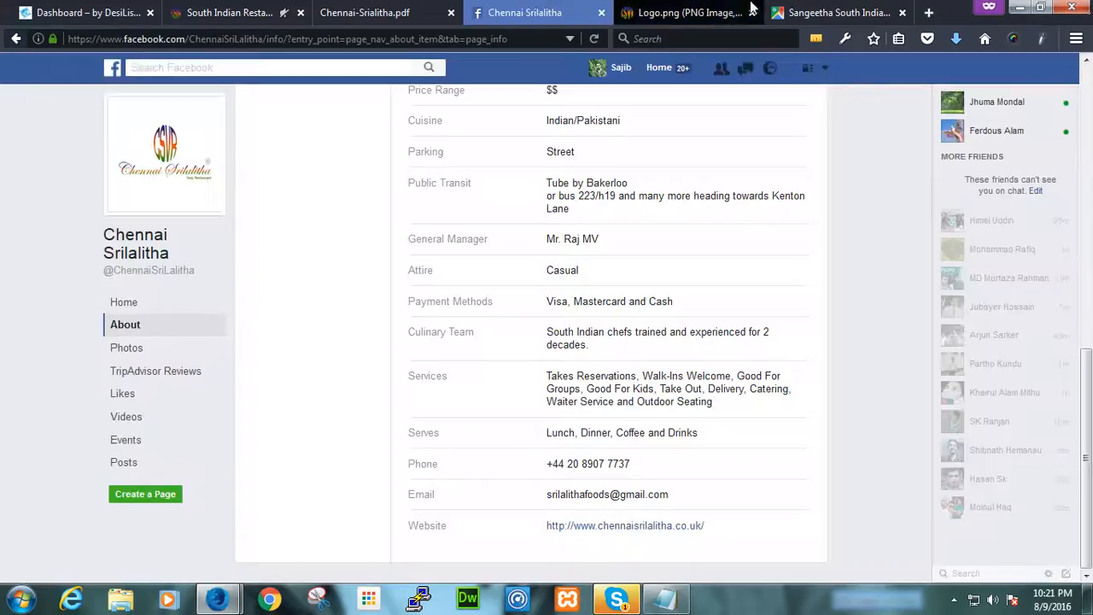
{"action": "left_click", "coordinate": [777, 10]}
{"action": "left_click", "coordinate": [339, 9]}
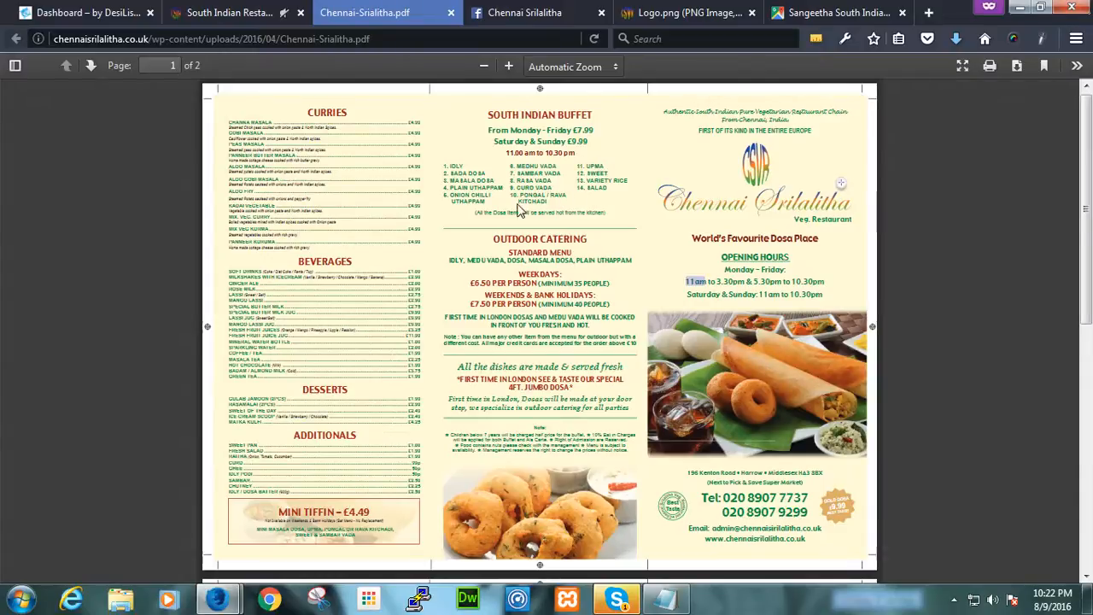
{"action": "double_click", "coordinate": [581, 115]}
{"action": "left_click", "coordinate": [612, 175]}
{"action": "left_click", "coordinate": [231, 10]}
{"action": "left_click", "coordinate": [111, 10]}
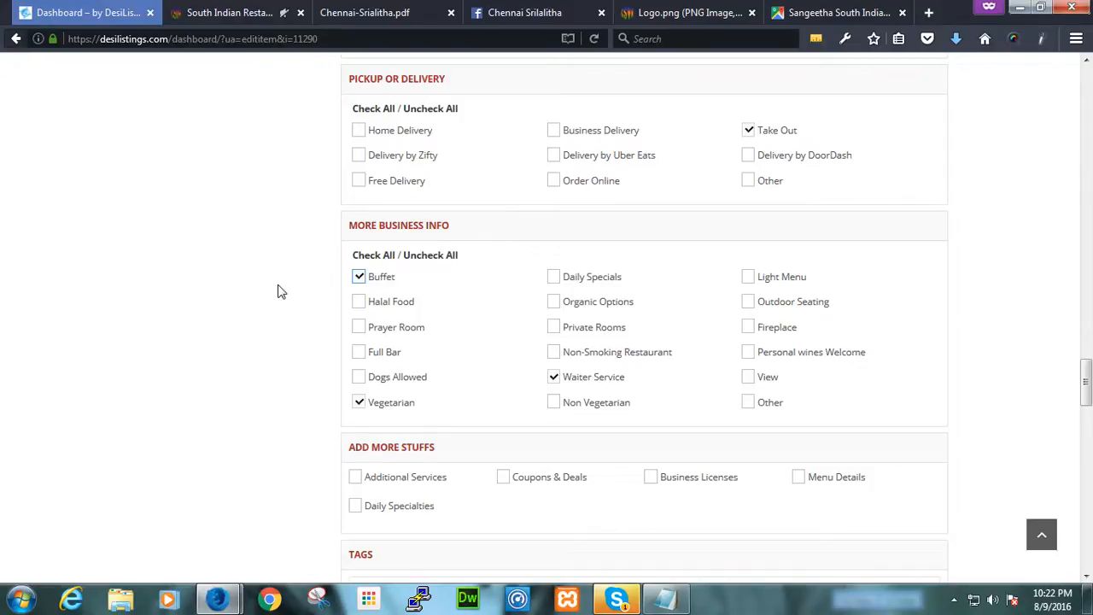
- Enable Catering Services among the listing's additional sections and go to its catering types
{"action": "scroll", "coordinate": [277, 292], "scroll_direction": "up", "scroll_amount": 15}
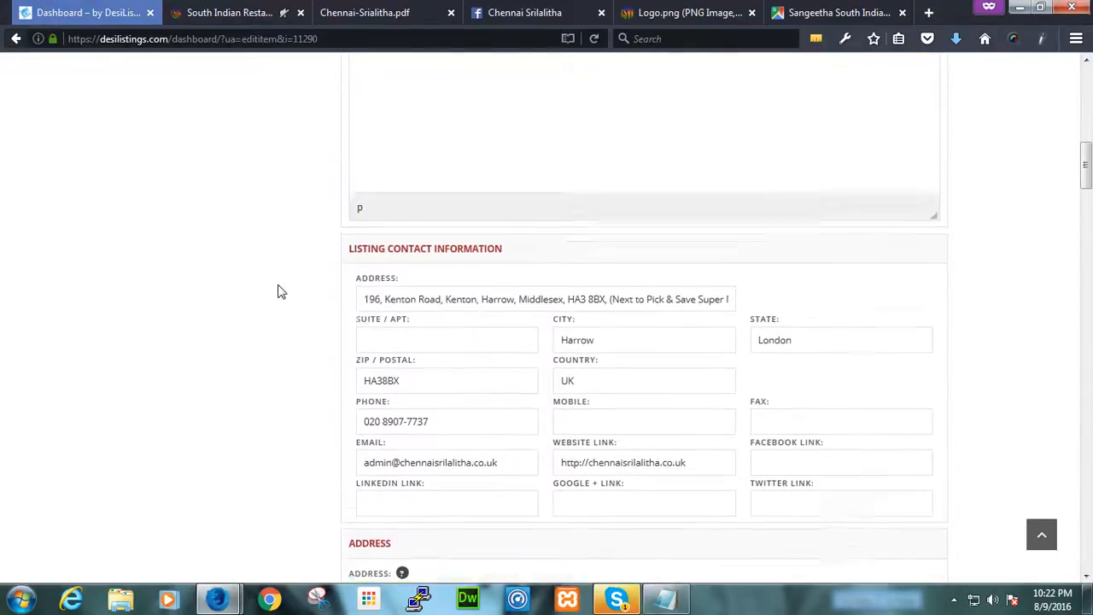
{"action": "scroll", "coordinate": [278, 292], "scroll_direction": "down", "scroll_amount": 10}
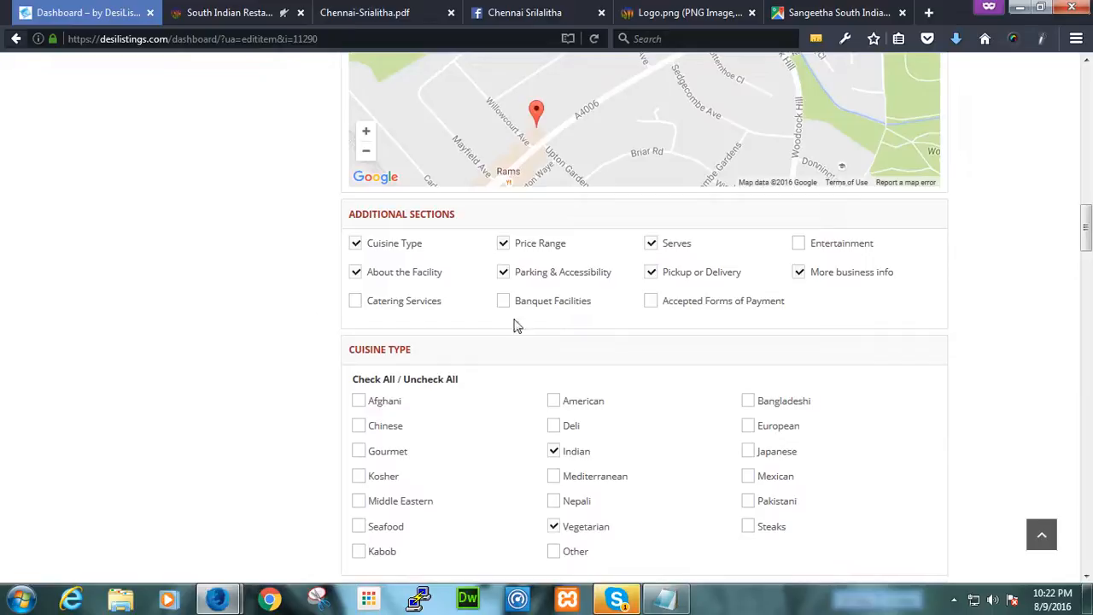
{"action": "left_click", "coordinate": [357, 301]}
{"action": "scroll", "coordinate": [240, 374], "scroll_direction": "down", "scroll_amount": 6}
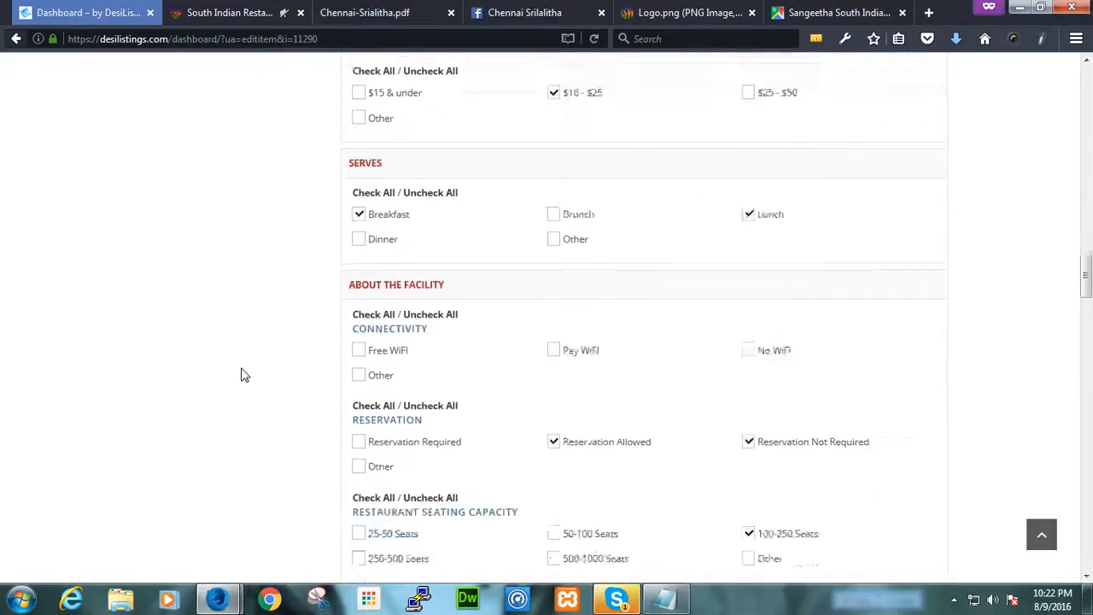
{"action": "scroll", "coordinate": [241, 374], "scroll_direction": "down", "scroll_amount": 10}
{"action": "scroll", "coordinate": [241, 374], "scroll_direction": "up", "scroll_amount": 6}
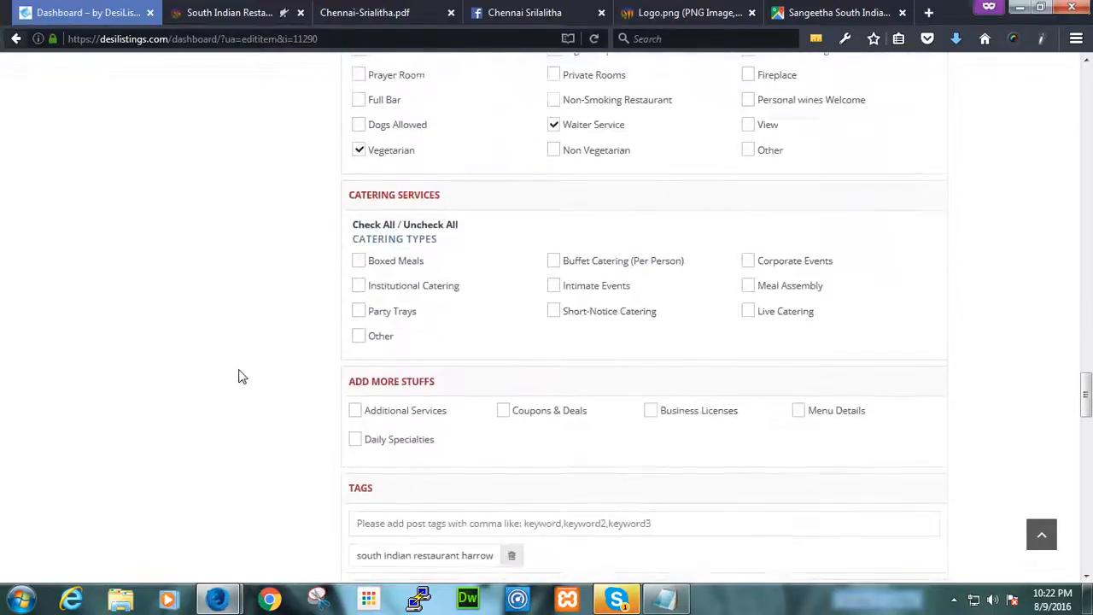
{"action": "scroll", "coordinate": [240, 376], "scroll_direction": "down", "scroll_amount": 2}
{"action": "scroll", "coordinate": [241, 376], "scroll_direction": "up", "scroll_amount": 2}
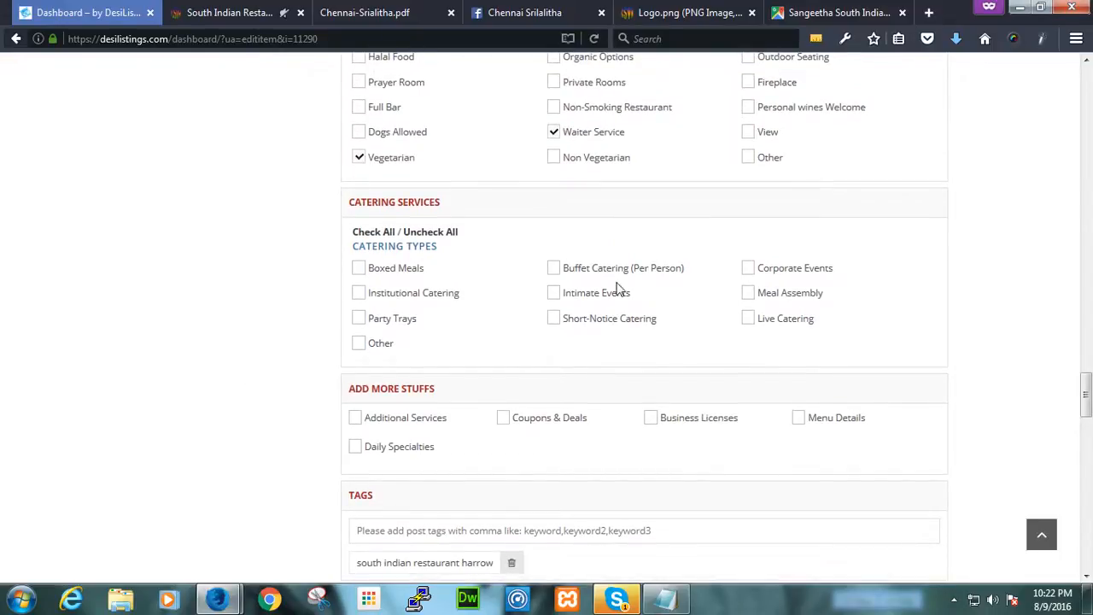
- Look up the catering offer on the Outdoor Catering Menu page of the restaurant's website
{"action": "left_click", "coordinate": [679, 10]}
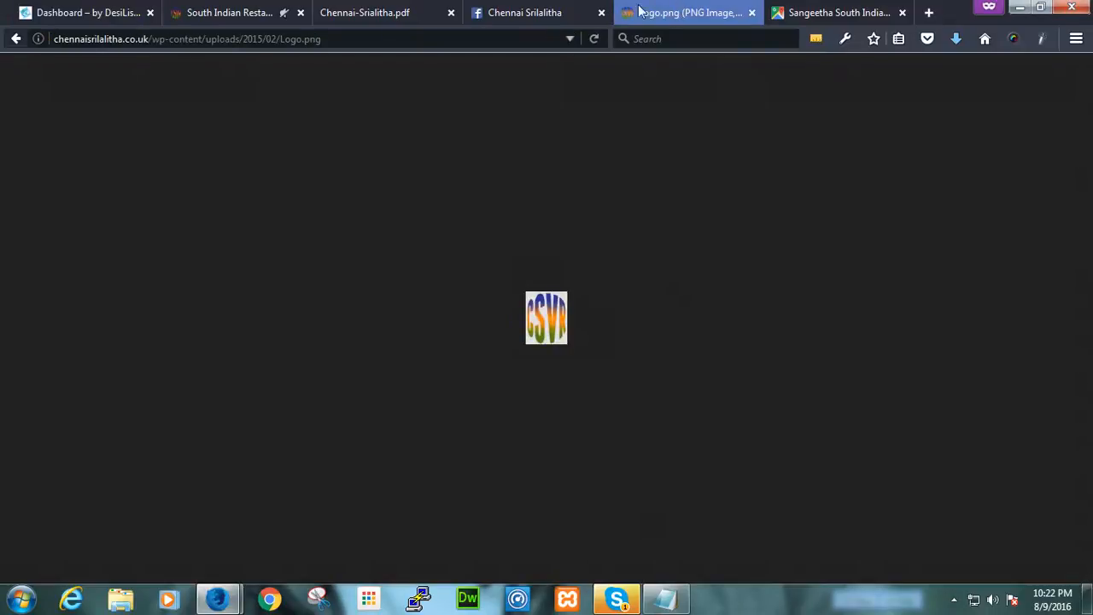
{"action": "left_click", "coordinate": [519, 12]}
{"action": "left_click", "coordinate": [340, 13]}
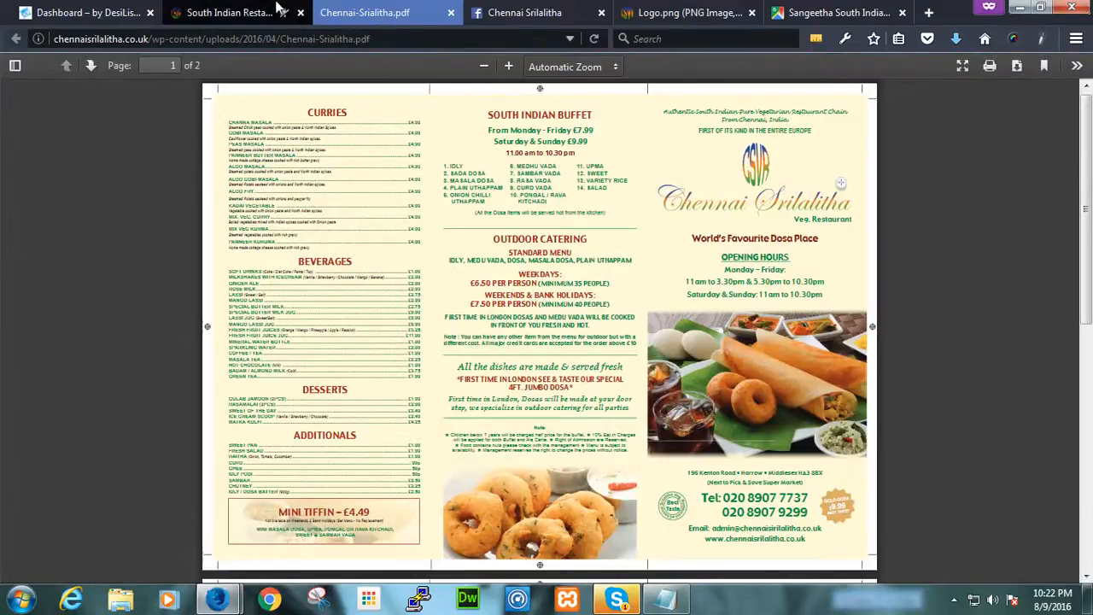
{"action": "left_click", "coordinate": [272, 11]}
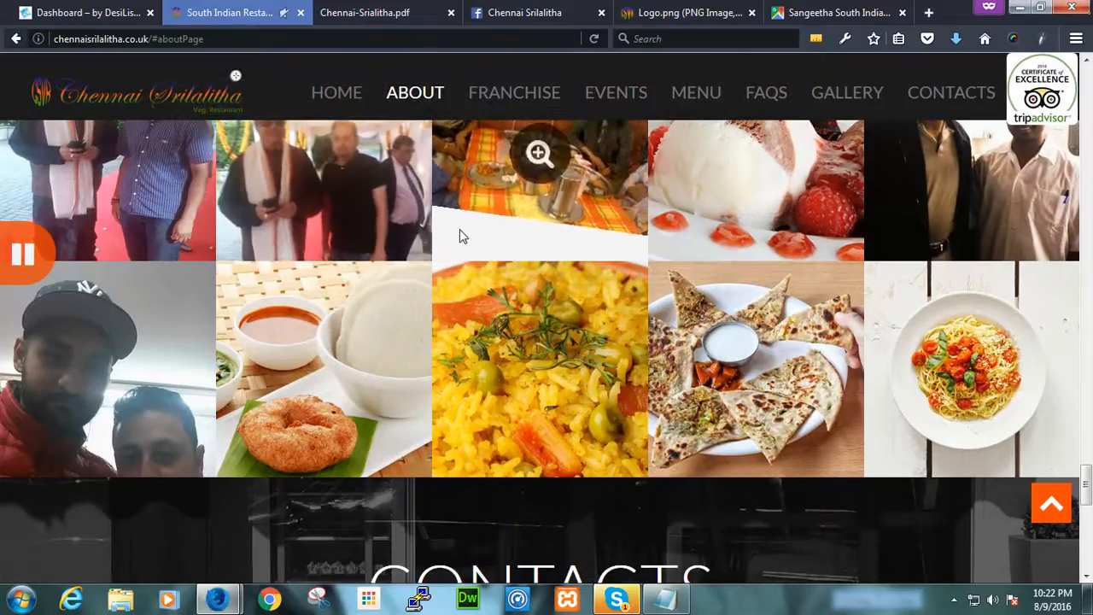
{"action": "mouse_move", "coordinate": [430, 97]}
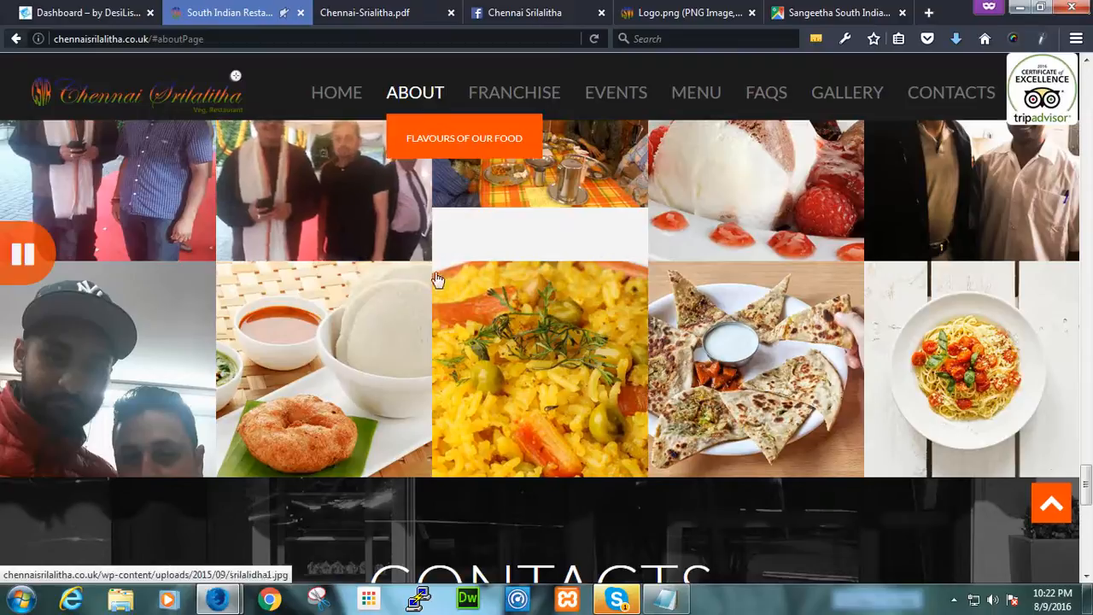
{"action": "mouse_move", "coordinate": [694, 90]}
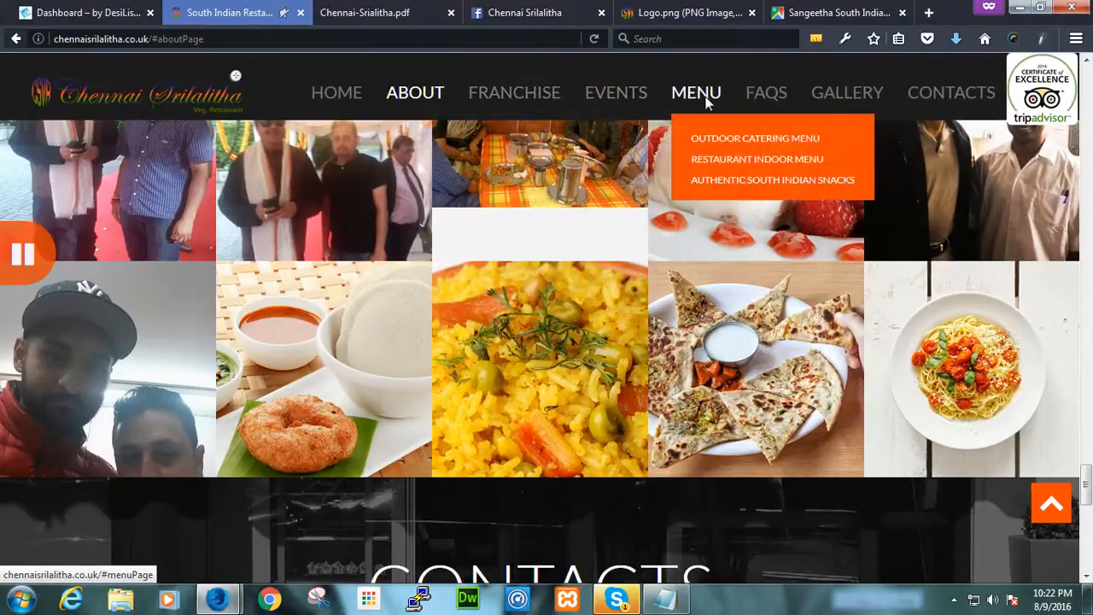
{"action": "left_click", "coordinate": [724, 142]}
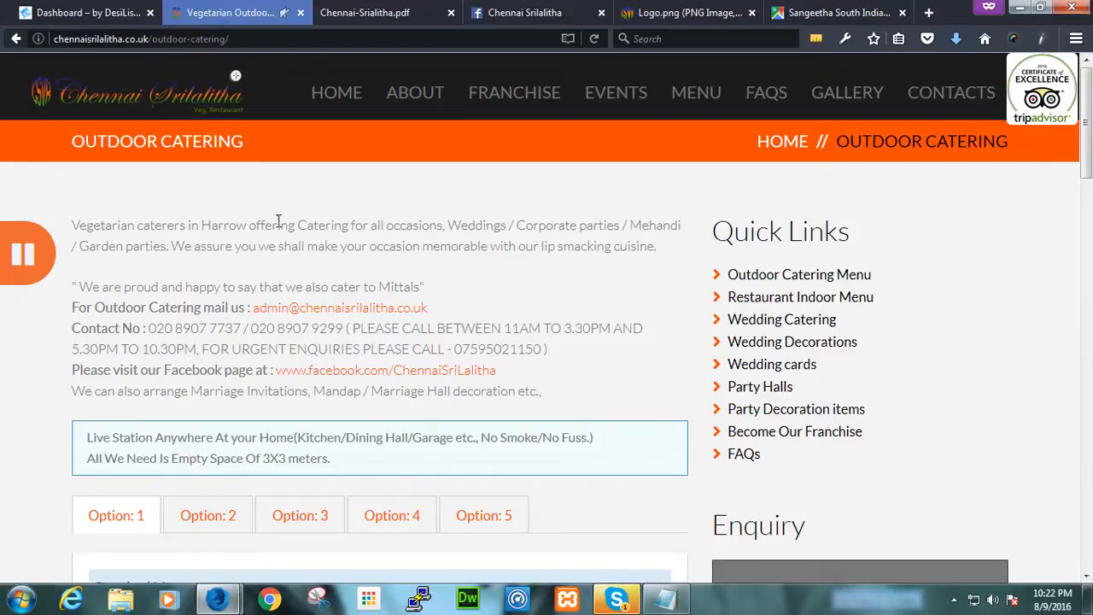
{"action": "scroll", "coordinate": [577, 399], "scroll_direction": "down", "scroll_amount": 5}
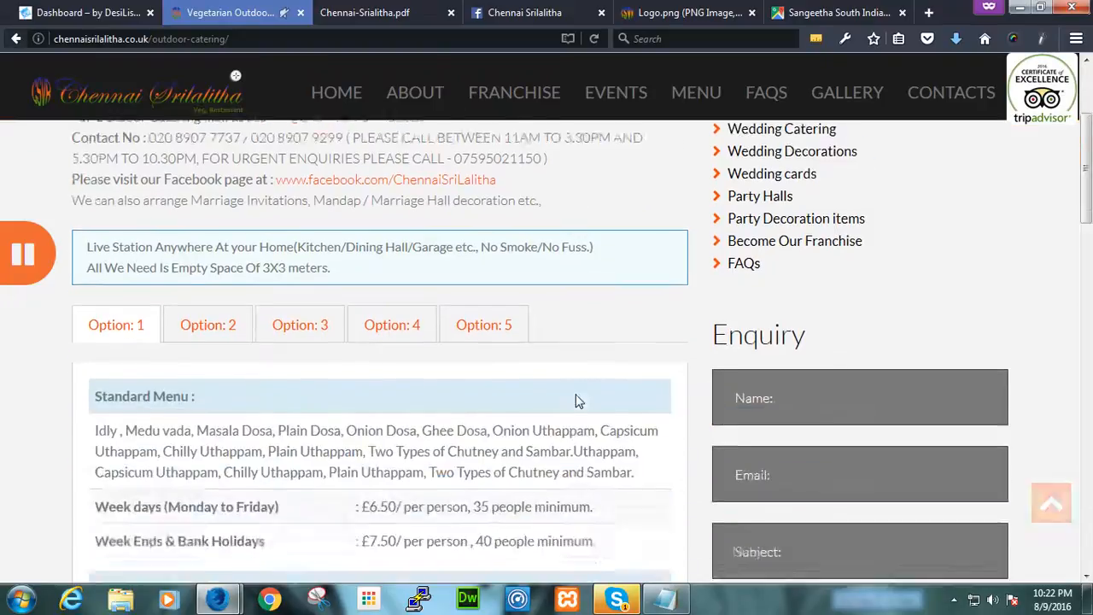
{"action": "scroll", "coordinate": [578, 398], "scroll_direction": "down", "scroll_amount": 2}
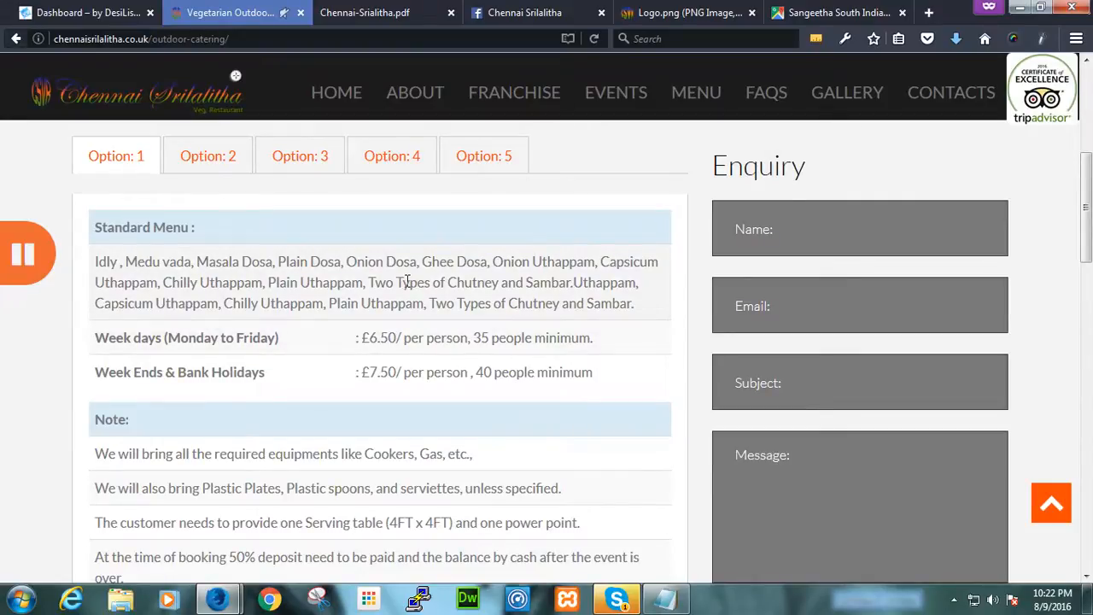
- Mark Boxed Meals, Corporate Events and Live Catering as the listing's catering types
{"action": "left_click", "coordinate": [70, 17]}
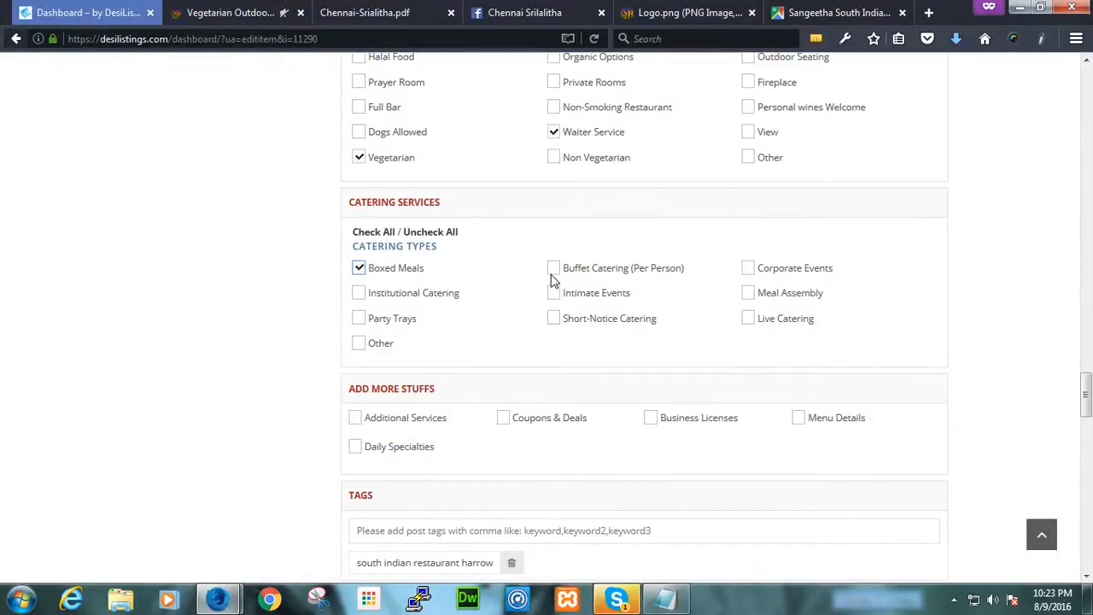
{"action": "left_click", "coordinate": [748, 270]}
{"action": "left_click", "coordinate": [748, 319]}
- Enable the Accepted Forms of Payment section and mark Cash, AMEX, ATM/Debit and MasterCard in it
{"action": "scroll", "coordinate": [348, 330], "scroll_direction": "up", "scroll_amount": 20}
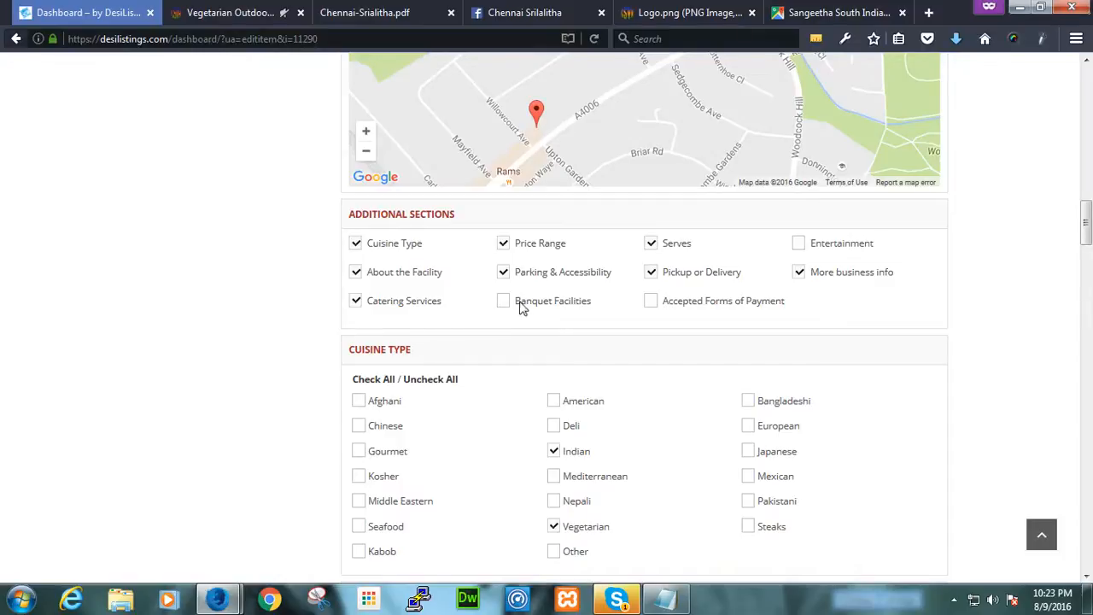
{"action": "left_click", "coordinate": [653, 303]}
{"action": "scroll", "coordinate": [236, 387], "scroll_direction": "down", "scroll_amount": 15}
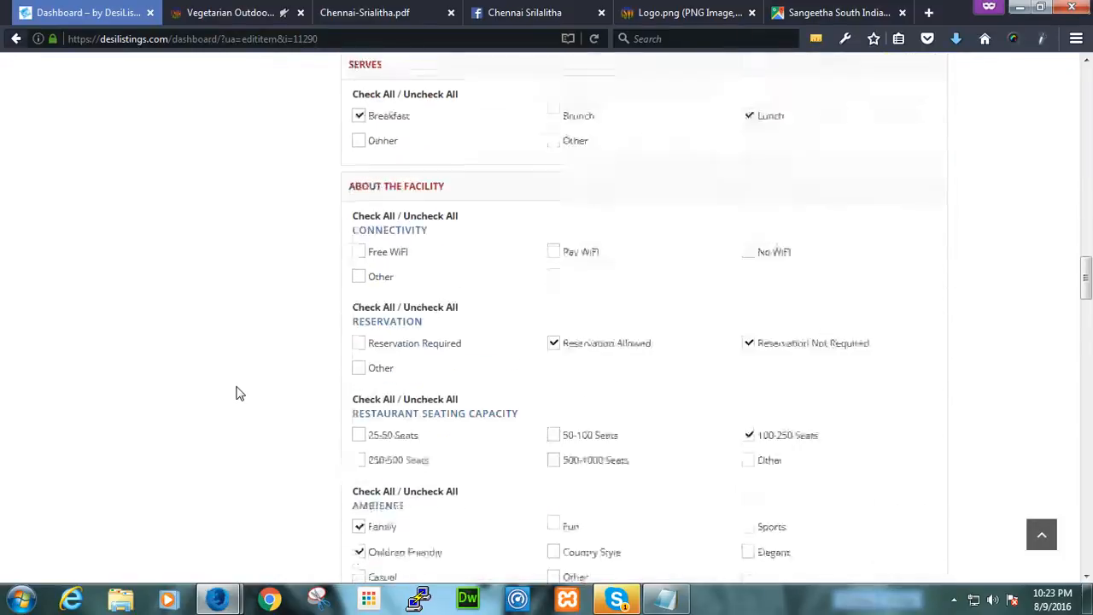
{"action": "scroll", "coordinate": [236, 389], "scroll_direction": "down", "scroll_amount": 7}
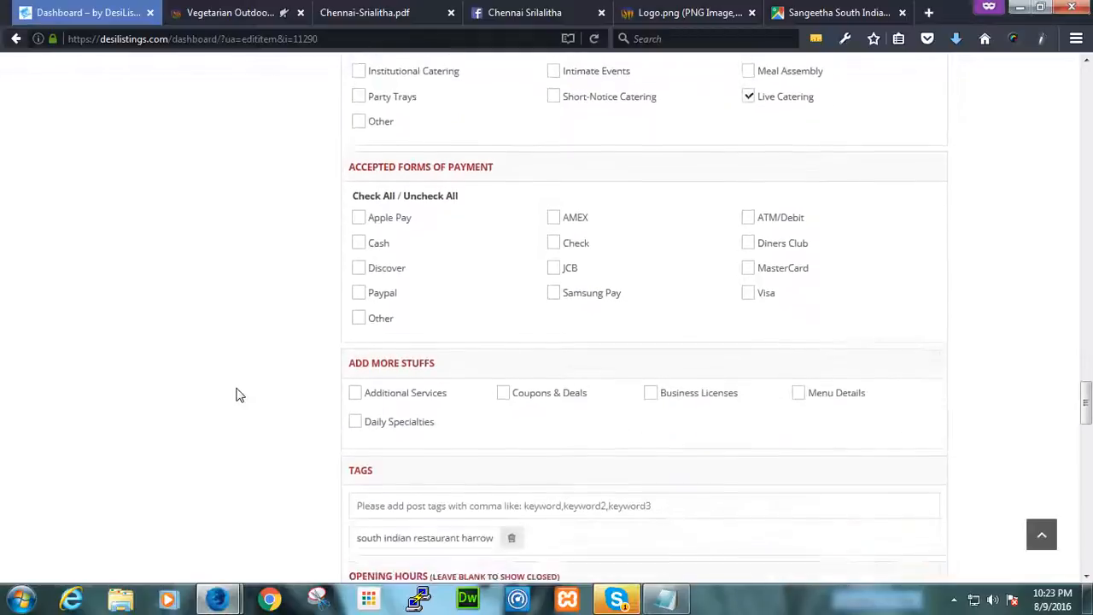
{"action": "scroll", "coordinate": [237, 392], "scroll_direction": "up", "scroll_amount": 1}
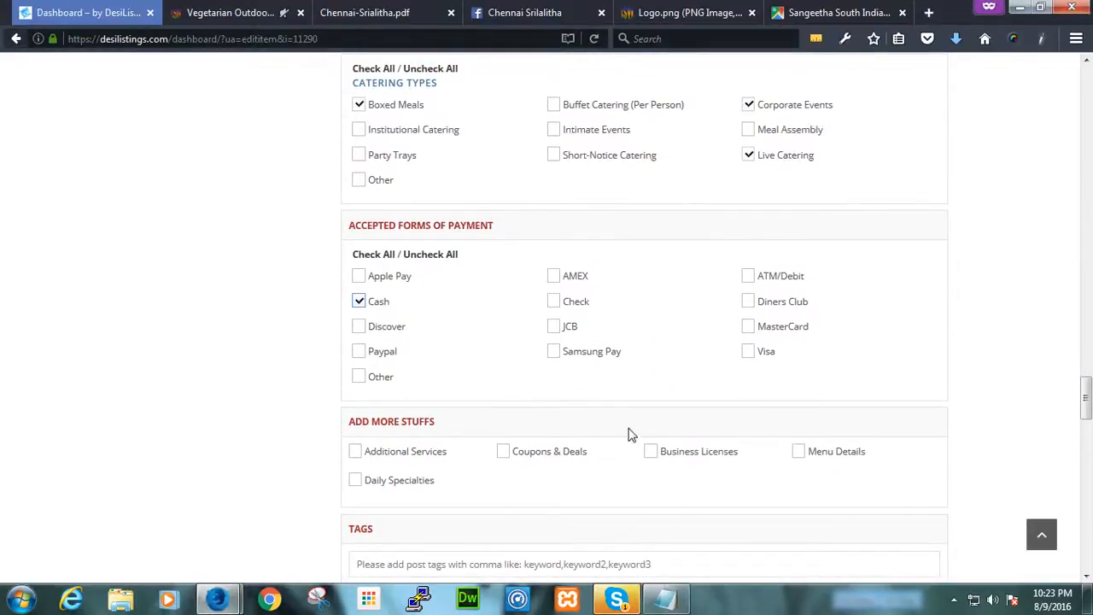
{"action": "left_click", "coordinate": [748, 276]}
{"action": "left_click", "coordinate": [748, 327]}
{"action": "scroll", "coordinate": [221, 511], "scroll_direction": "down", "scroll_amount": 2}
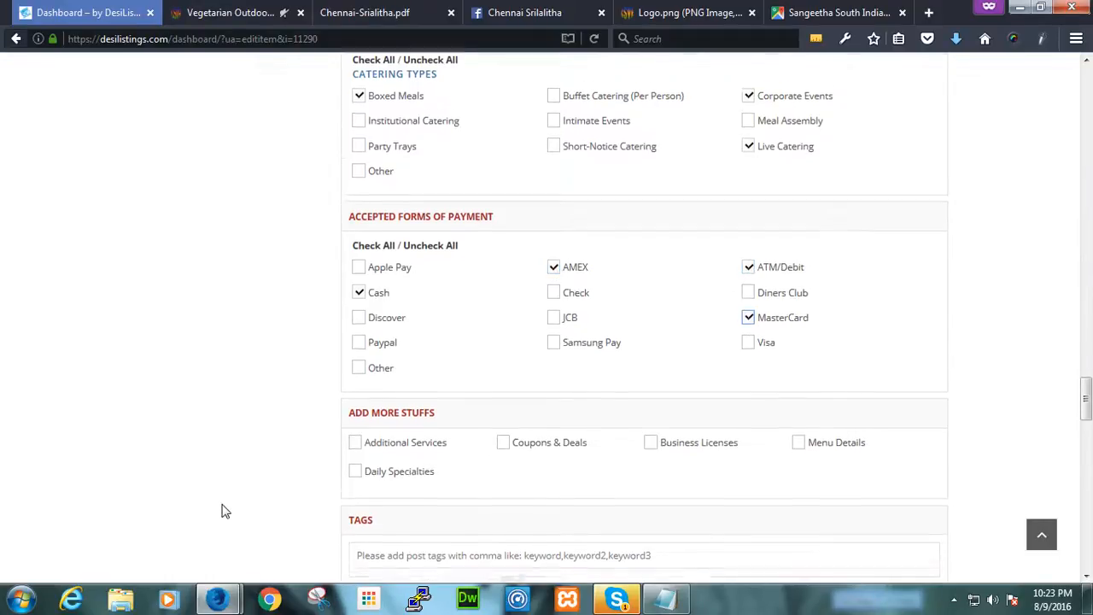
{"action": "scroll", "coordinate": [222, 510], "scroll_direction": "up", "scroll_amount": 15}
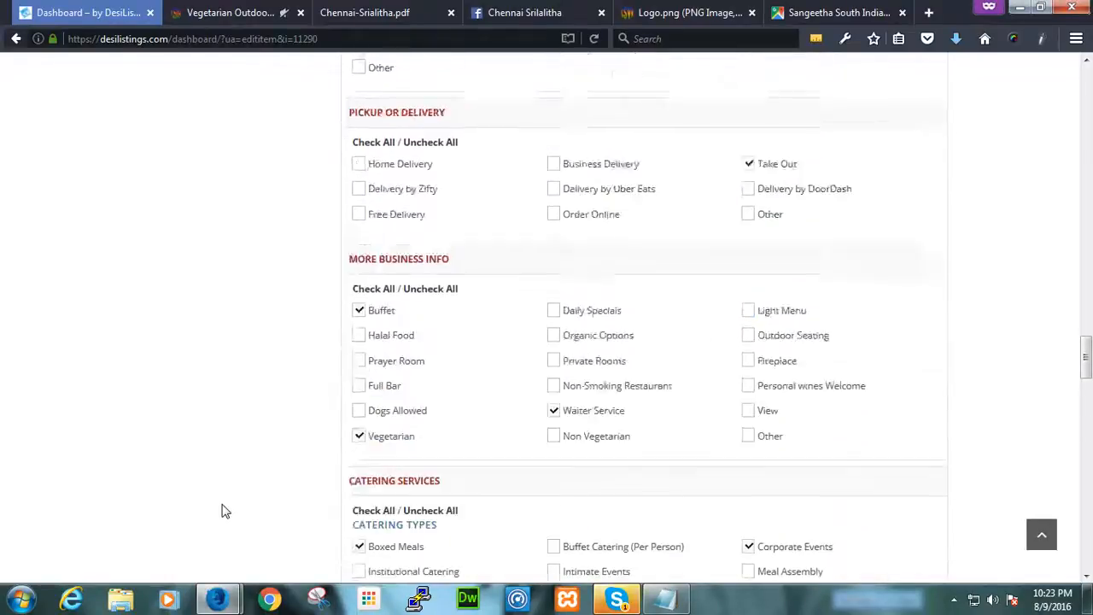
{"action": "scroll", "coordinate": [221, 511], "scroll_direction": "down", "scroll_amount": 3}
{"action": "scroll", "coordinate": [221, 511], "scroll_direction": "up", "scroll_amount": 5}
{"action": "scroll", "coordinate": [221, 511], "scroll_direction": "down", "scroll_amount": 15}
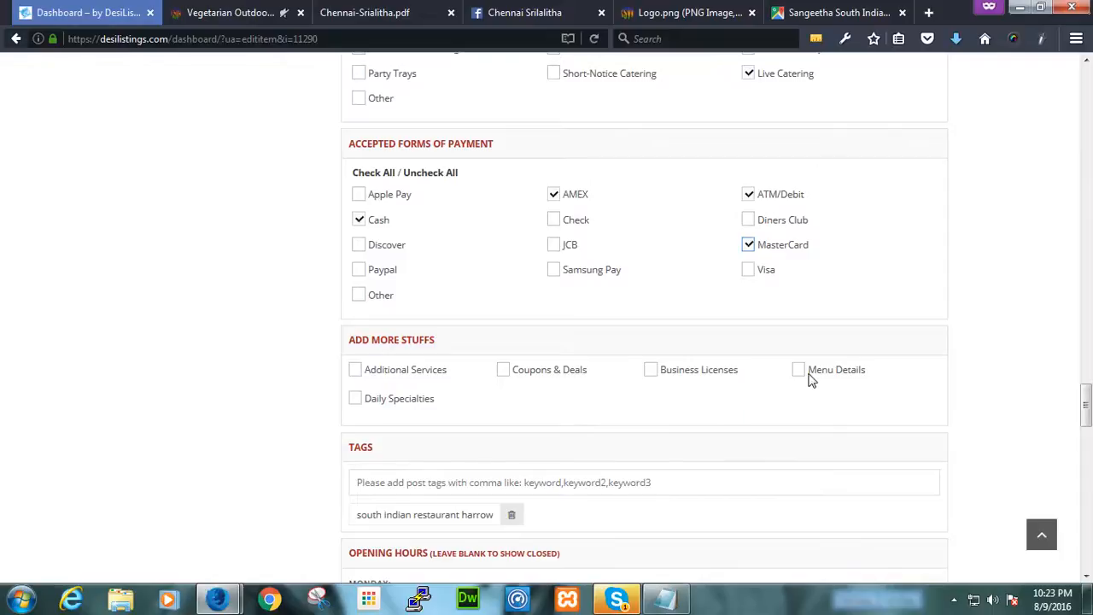
{"action": "scroll", "coordinate": [811, 381], "scroll_direction": "down", "scroll_amount": 3}
{"action": "left_click", "coordinate": [799, 207]}
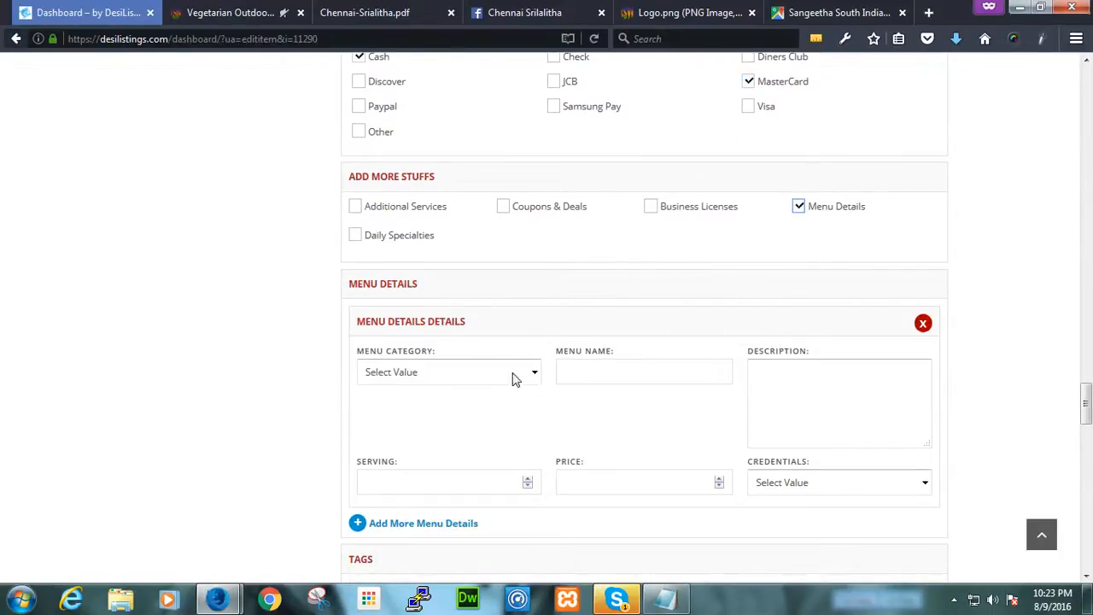
{"action": "left_click", "coordinate": [799, 207]}
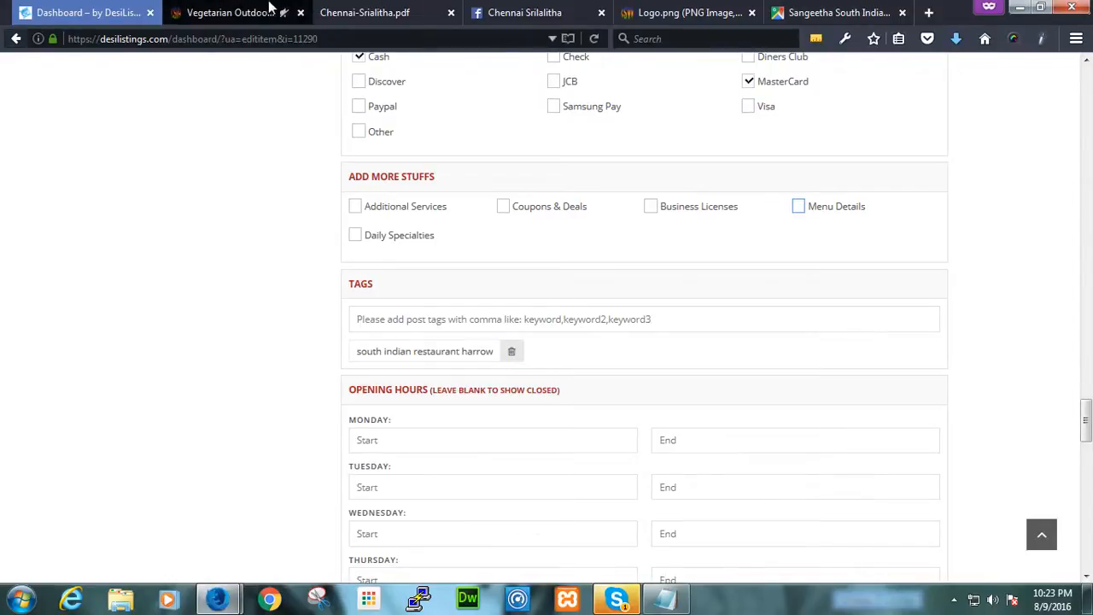
- Copy the Mon-Fri opening time 11:00 am from the hours on the restaurant's Facebook page
{"action": "scroll", "coordinate": [286, 423], "scroll_direction": "down", "scroll_amount": 2}
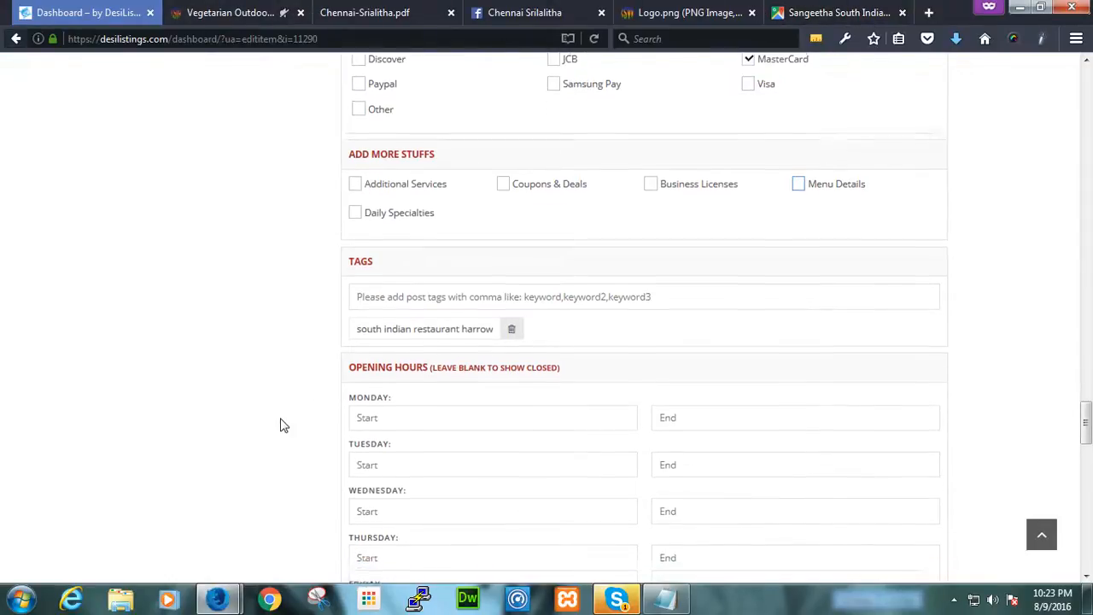
{"action": "left_click", "coordinate": [571, 8]}
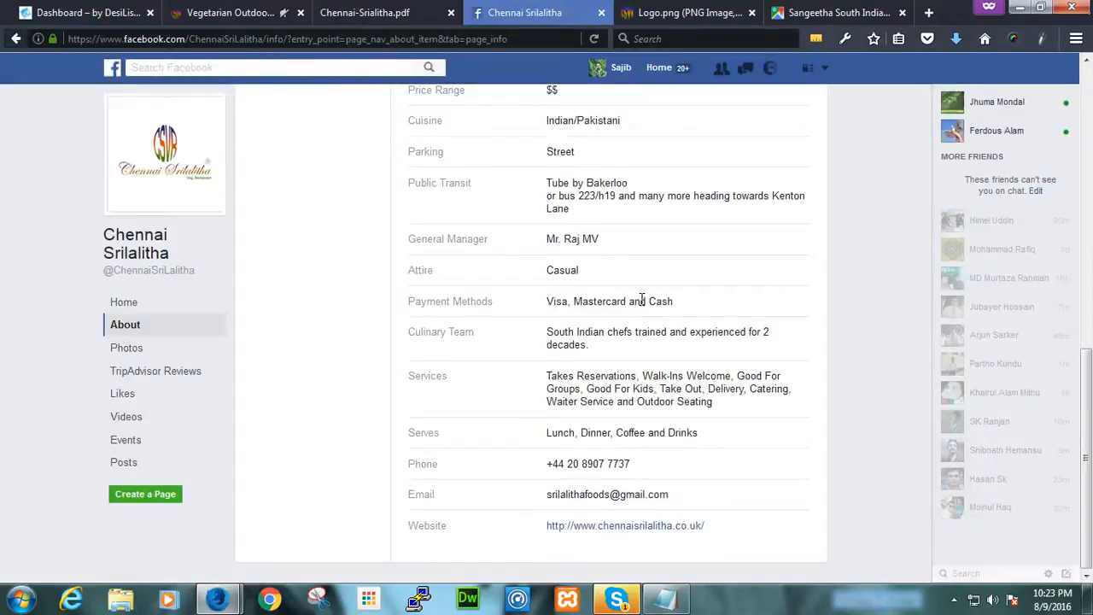
{"action": "scroll", "coordinate": [642, 299], "scroll_direction": "up", "scroll_amount": 6}
{"action": "scroll", "coordinate": [647, 292], "scroll_direction": "down", "scroll_amount": 2}
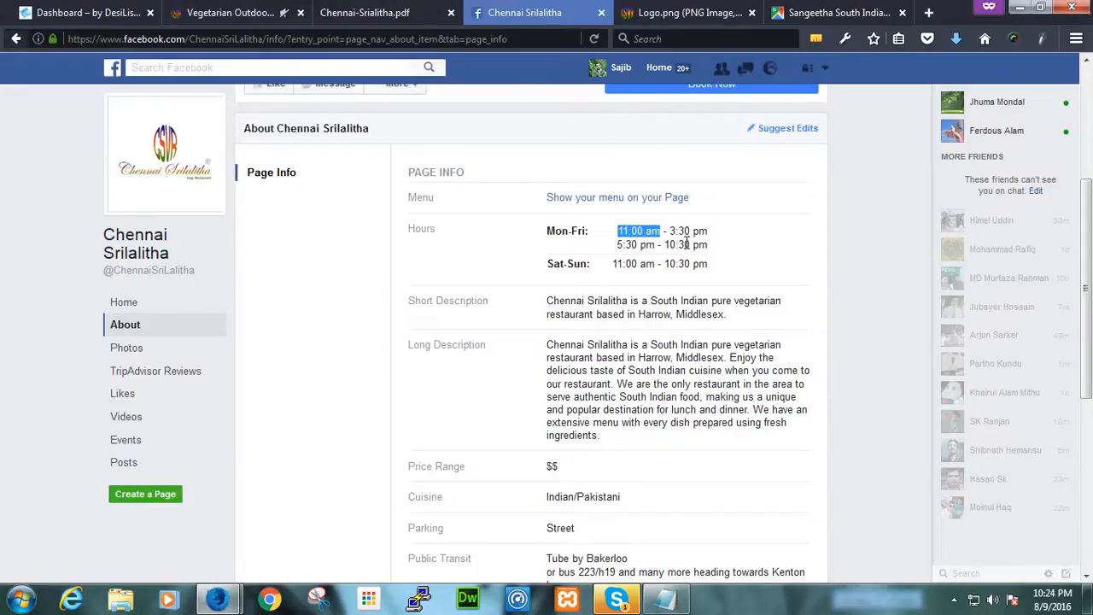
- Set Monday's opening hours start to 11:00 AM in the dashboard listing
{"action": "left_click", "coordinate": [205, 12]}
{"action": "left_click", "coordinate": [141, 12]}
{"action": "left_click", "coordinate": [424, 360]}
{"action": "type", "text": "11:00 am"}
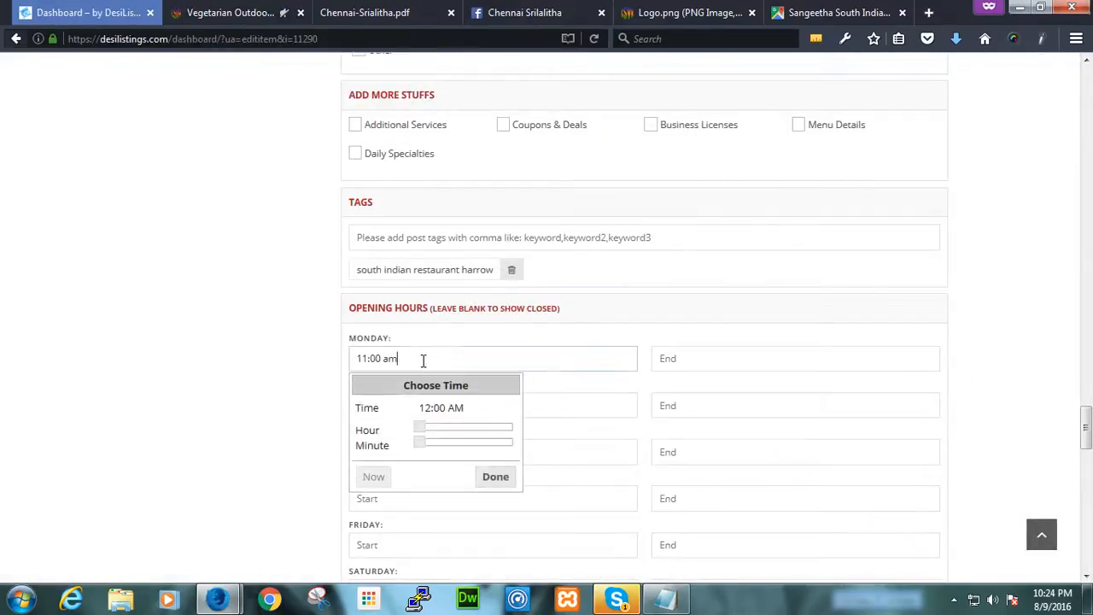
{"action": "left_click", "coordinate": [182, 312]}
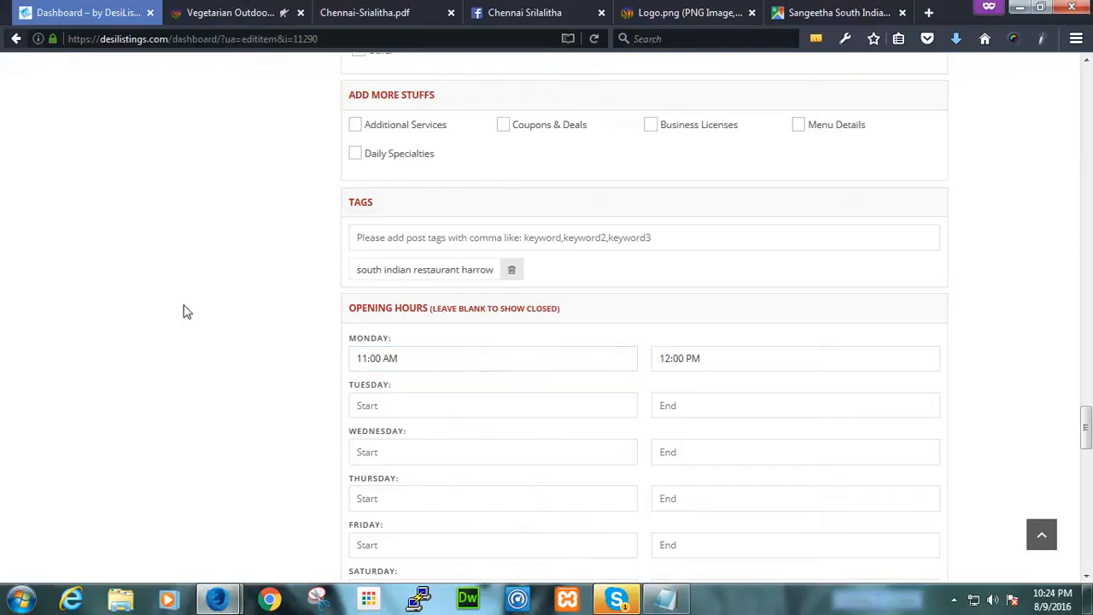
- Place the restaurant's Facebook page beside the dashboard tab and copy the Mon-Fri closing time 10:30 pm from its hours
{"action": "left_click", "coordinate": [364, 12]}
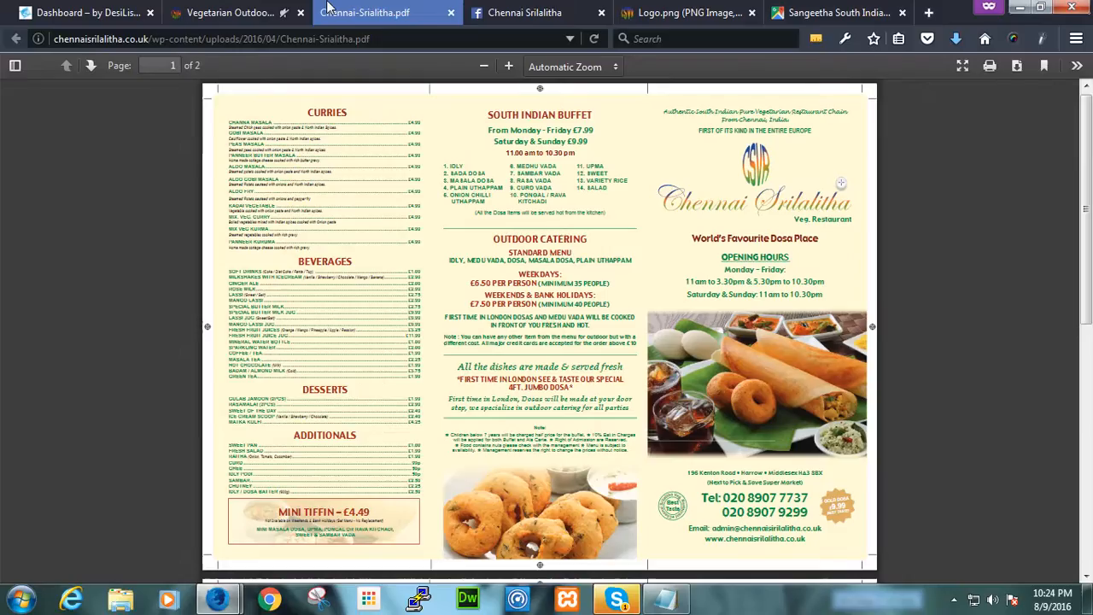
{"action": "left_click", "coordinate": [239, 10]}
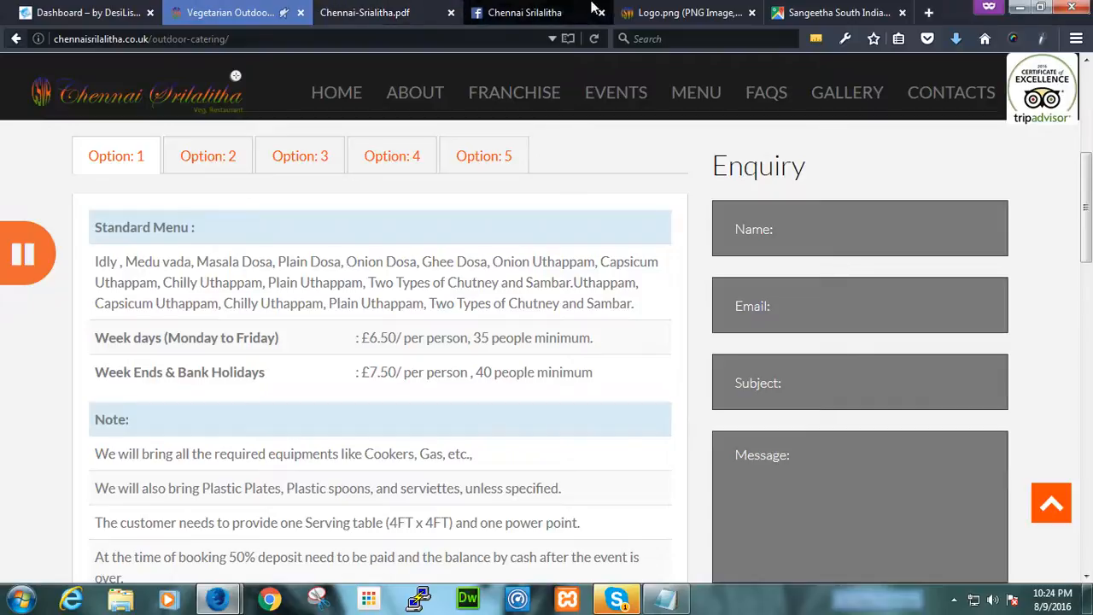
{"action": "left_click_drag", "start_coordinate": [524, 12], "coordinate": [278, 9]}
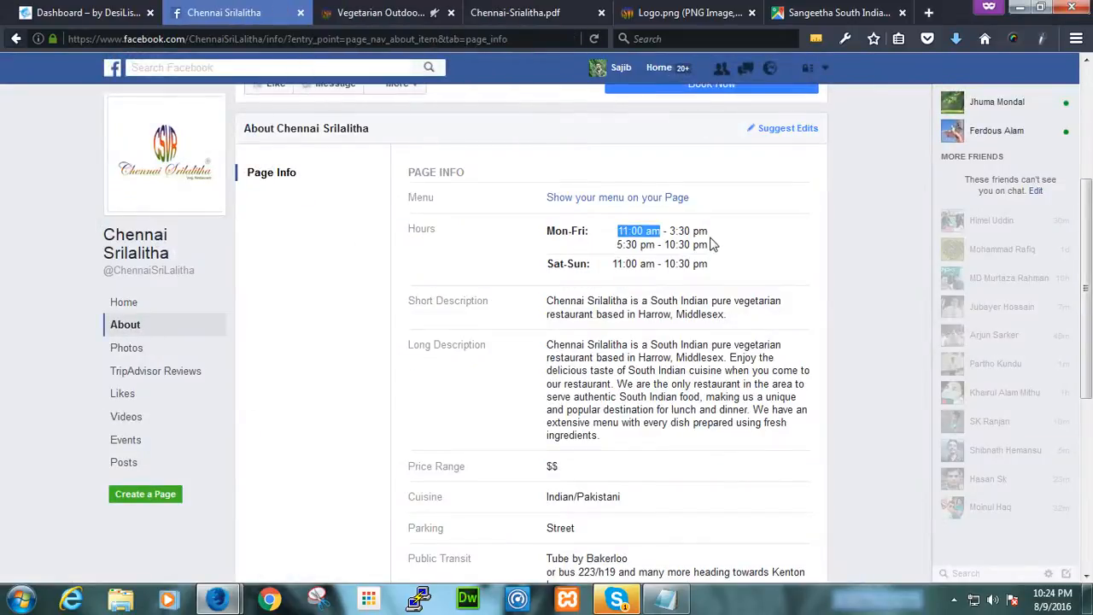
{"action": "left_click_drag", "start_coordinate": [713, 244], "coordinate": [685, 246]}
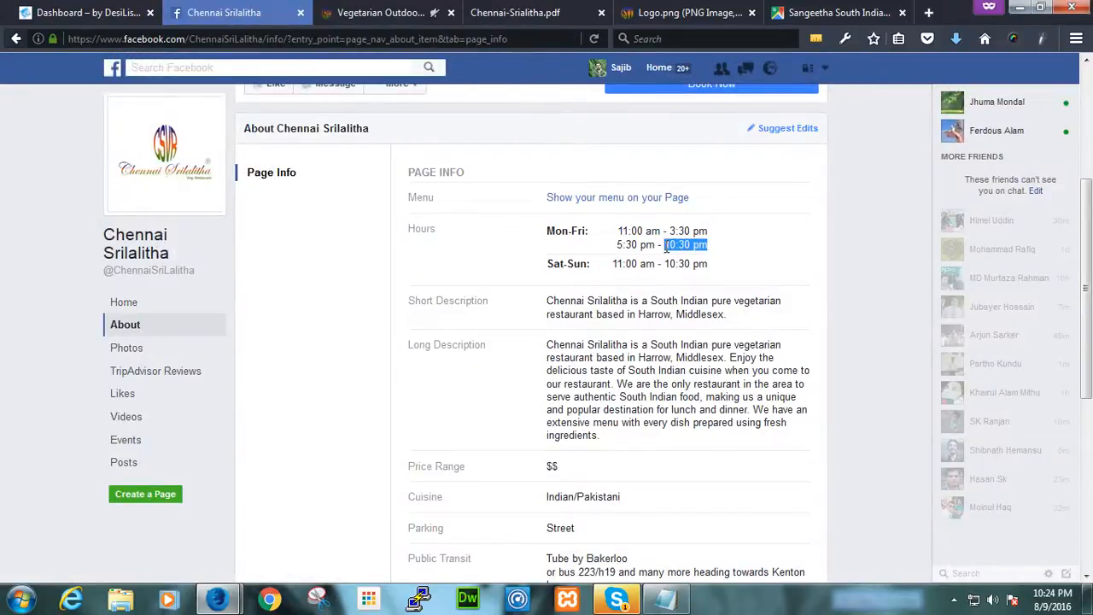
- Set Monday's opening hours end to 10:30 PM in the dashboard listing
{"action": "left_click", "coordinate": [85, 12]}
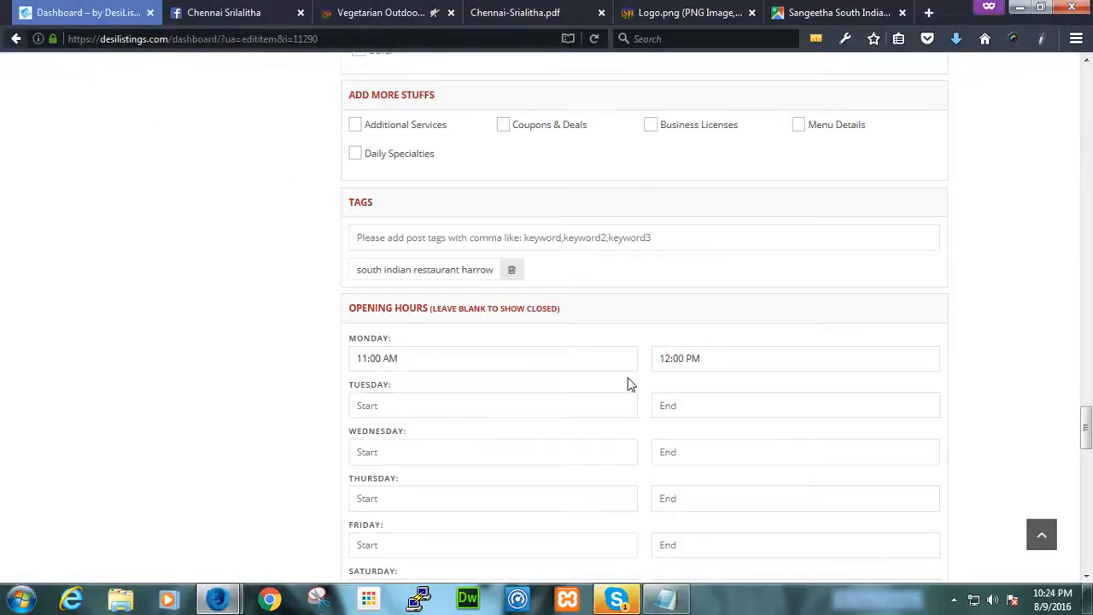
{"action": "left_click", "coordinate": [738, 359]}
{"action": "type", "text": "10:30 pm"}
{"action": "left_click", "coordinate": [232, 381]}
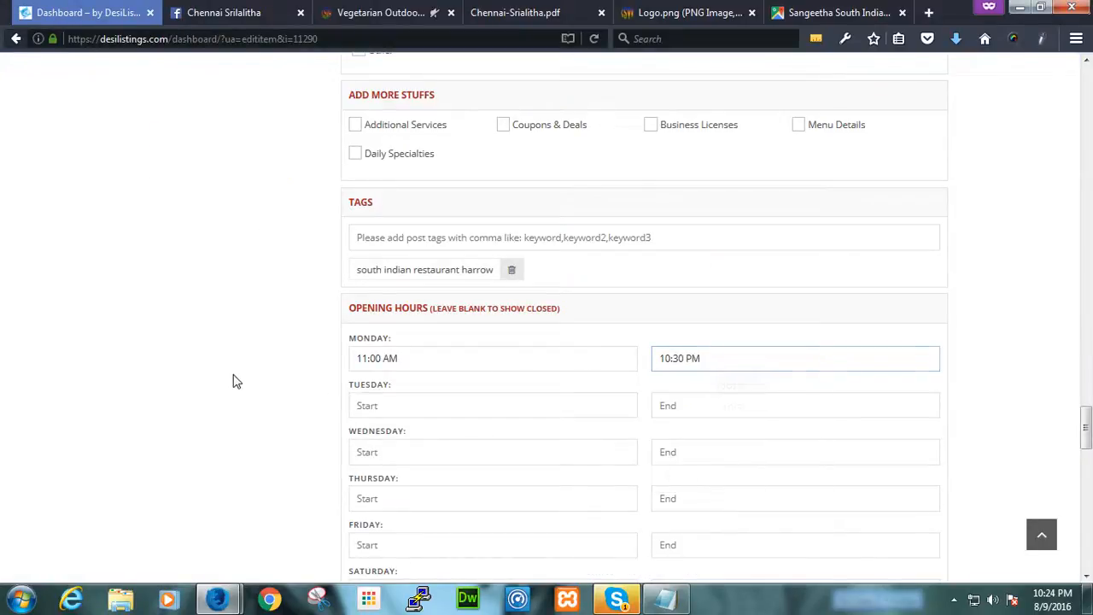
- Copy Monday's start time and set the start for Tuesday, Wednesday, Thursday and Friday to 11:00 AM
{"action": "scroll", "coordinate": [344, 290], "scroll_direction": "down", "scroll_amount": 3}
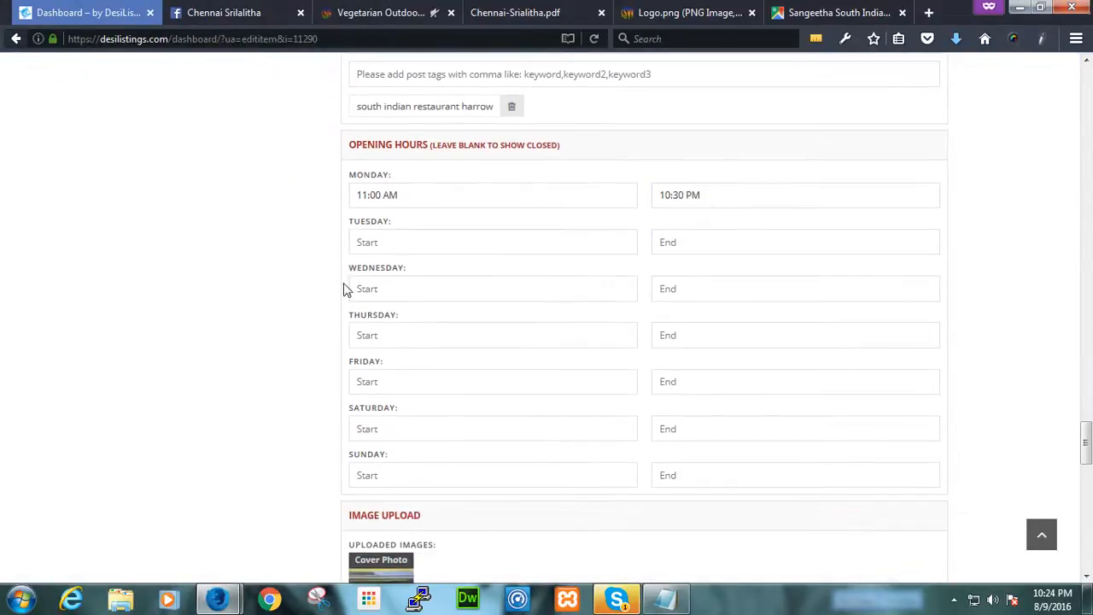
{"action": "left_click", "coordinate": [420, 195]}
{"action": "key", "text": "ctrl+c"}
{"action": "left_click", "coordinate": [596, 241]}
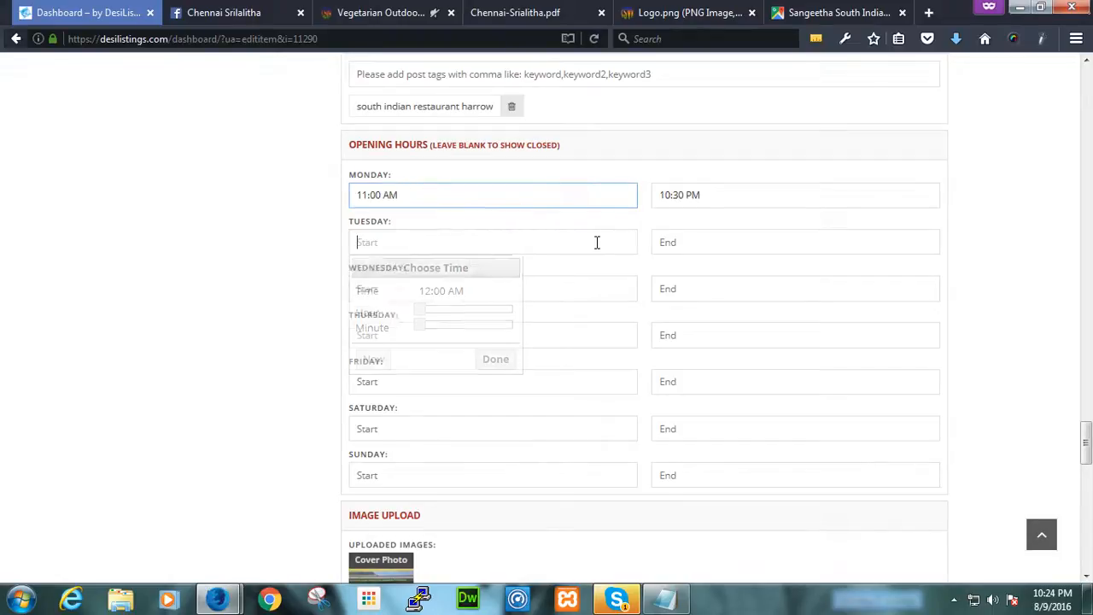
{"action": "key", "text": "ctrl+v"}
{"action": "left_click", "coordinate": [596, 287]}
{"action": "key", "text": "ctrl+v"}
{"action": "left_click", "coordinate": [595, 333]}
{"action": "key", "text": "ctrl+v"}
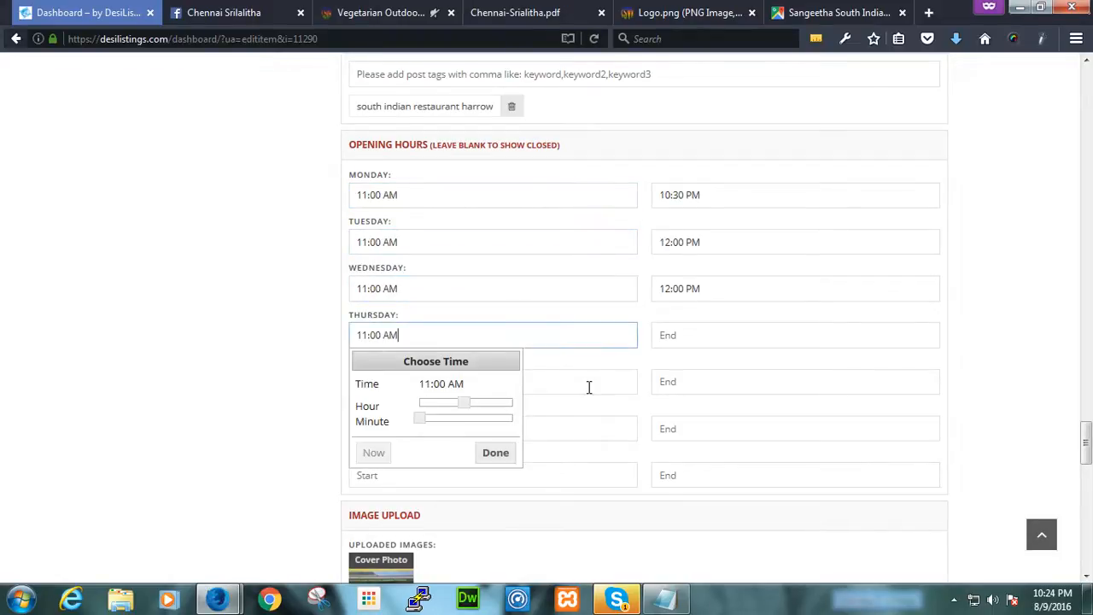
{"action": "left_click", "coordinate": [589, 381]}
{"action": "key", "text": "ctrl+v"}
{"action": "left_click", "coordinate": [274, 307]}
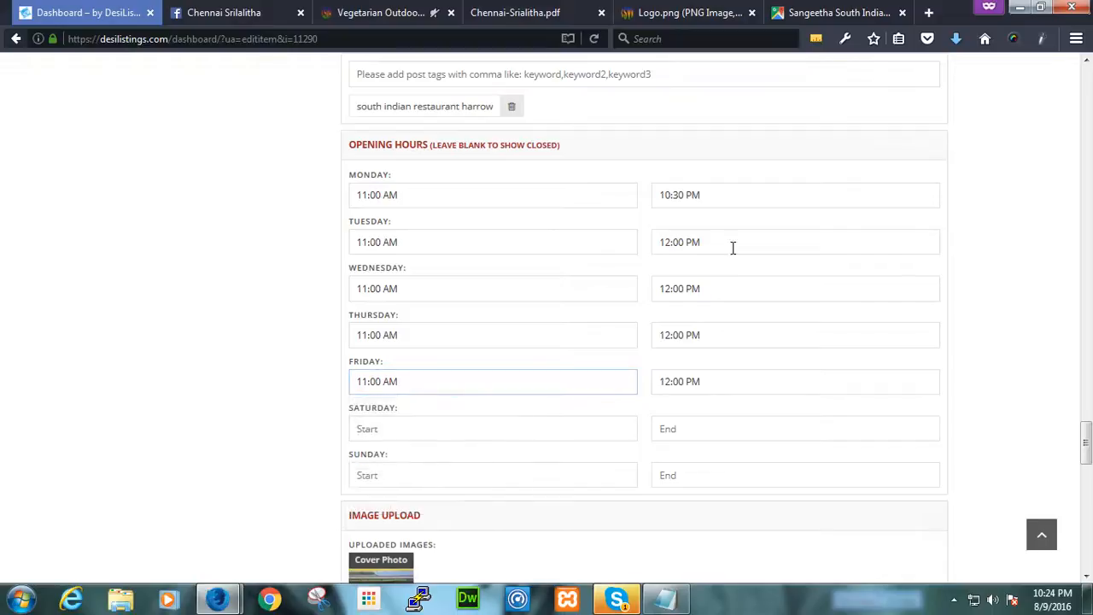
- Copy Monday's end time and set the end for Tuesday, Wednesday, Thursday and Friday to 10:30 PM
{"action": "left_click", "coordinate": [749, 196]}
{"action": "key", "text": "ctrl+c"}
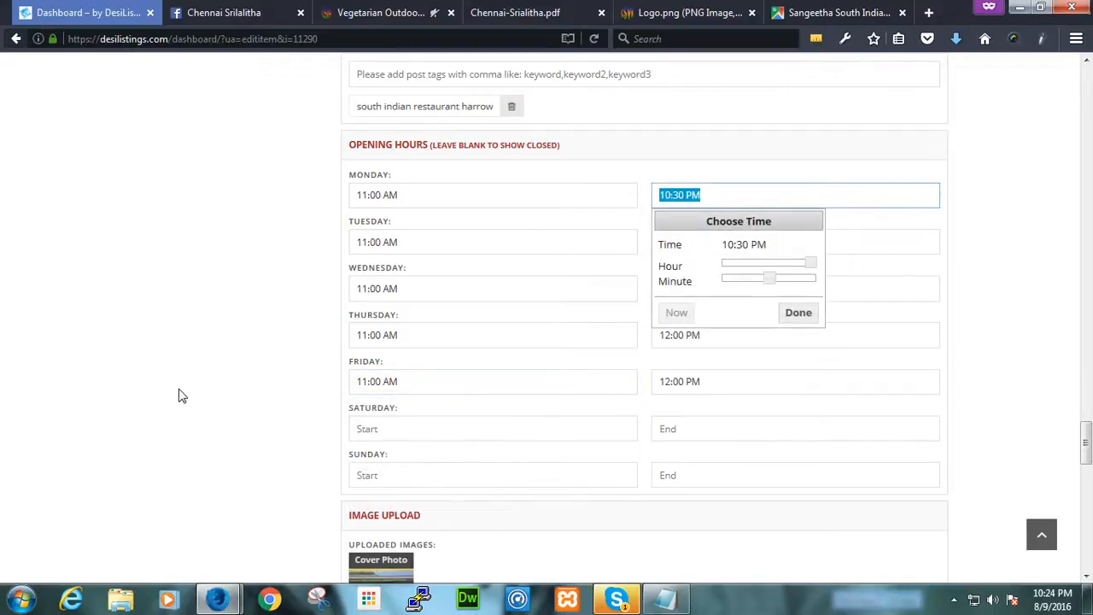
{"action": "left_click", "coordinate": [180, 396]}
{"action": "left_click", "coordinate": [709, 246]}
{"action": "key", "text": "ctrl+v"}
{"action": "left_click", "coordinate": [190, 339]}
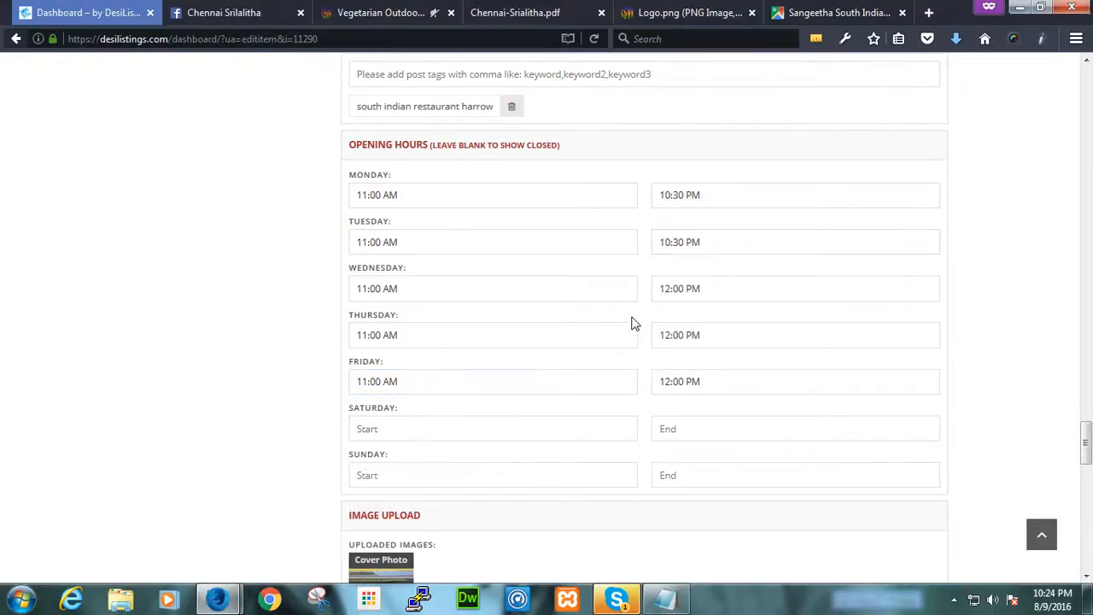
{"action": "left_click", "coordinate": [724, 289]}
{"action": "key", "text": "ctrl+v"}
{"action": "left_click", "coordinate": [186, 351]}
{"action": "left_click", "coordinate": [672, 338]}
{"action": "key", "text": "ctrl+v"}
{"action": "left_click", "coordinate": [86, 395]}
{"action": "left_click", "coordinate": [711, 386]}
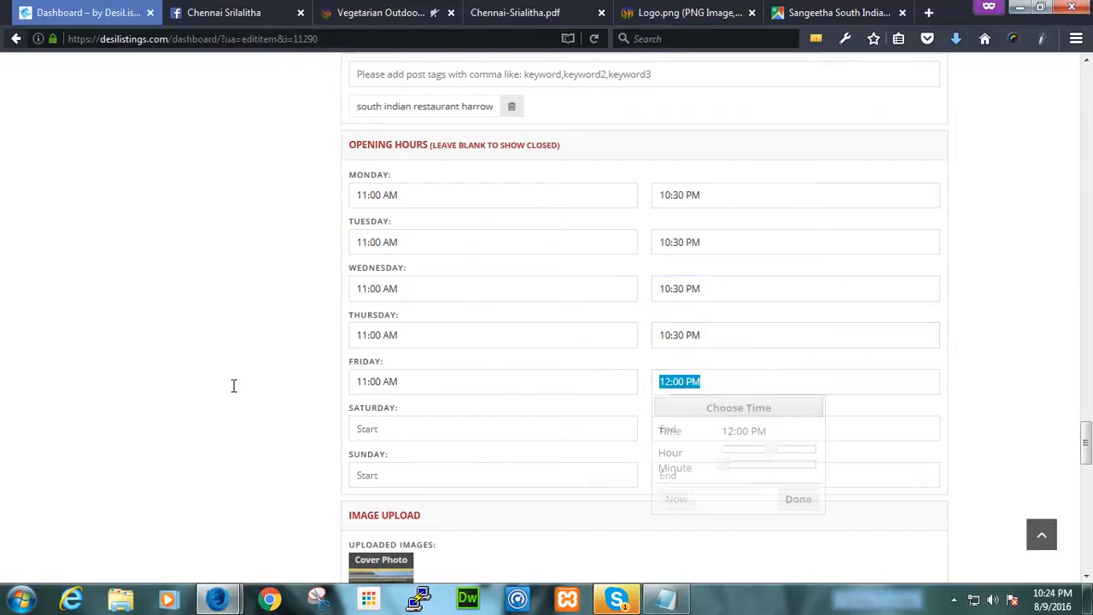
{"action": "key", "text": "ctrl+v"}
{"action": "left_click", "coordinate": [173, 431]}
- Copy the Sat-Sun opening time from the restaurant's Facebook page and set Saturday's start to 11:00 AM in the listing
{"action": "left_click", "coordinate": [224, 12]}
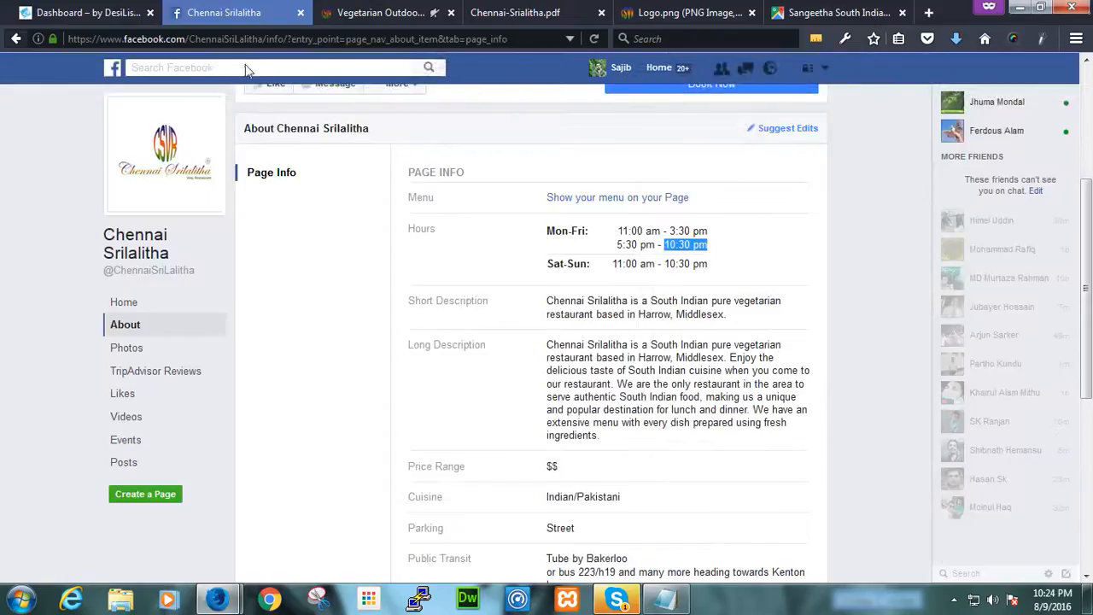
{"action": "left_click_drag", "start_coordinate": [613, 263], "coordinate": [635, 265]}
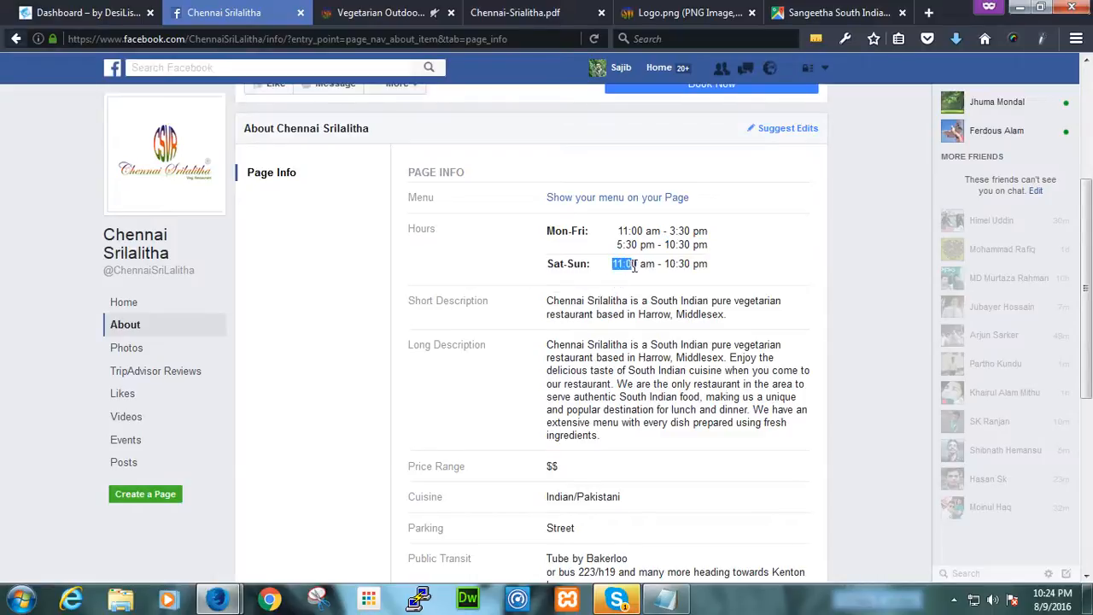
{"action": "left_click", "coordinate": [85, 12]}
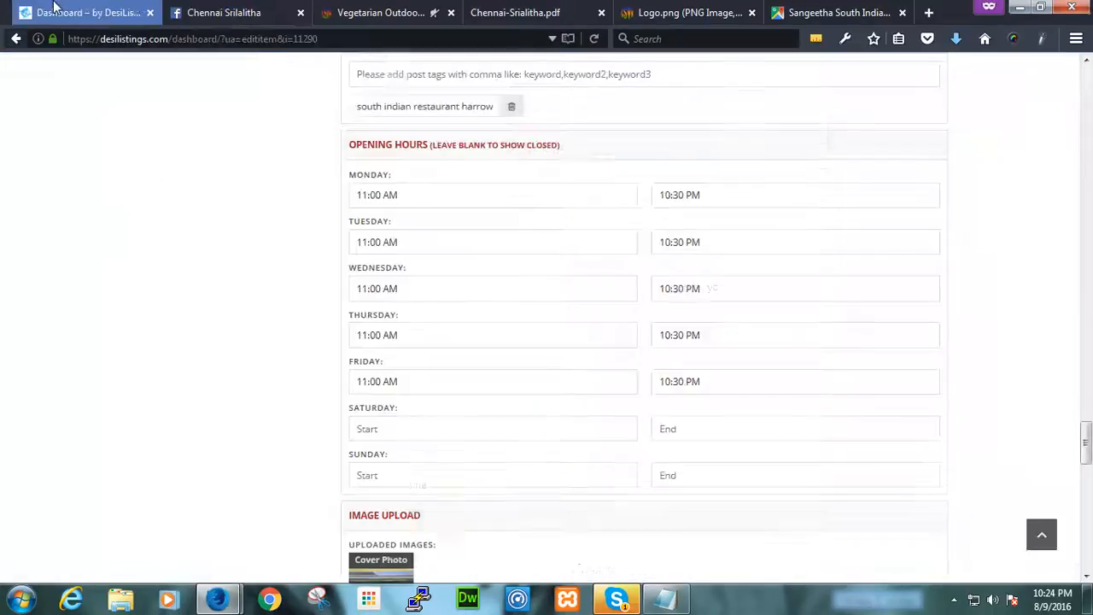
{"action": "left_click", "coordinate": [408, 436]}
{"action": "type", "text": "11:00 AM"}
{"action": "left_click", "coordinate": [227, 437]}
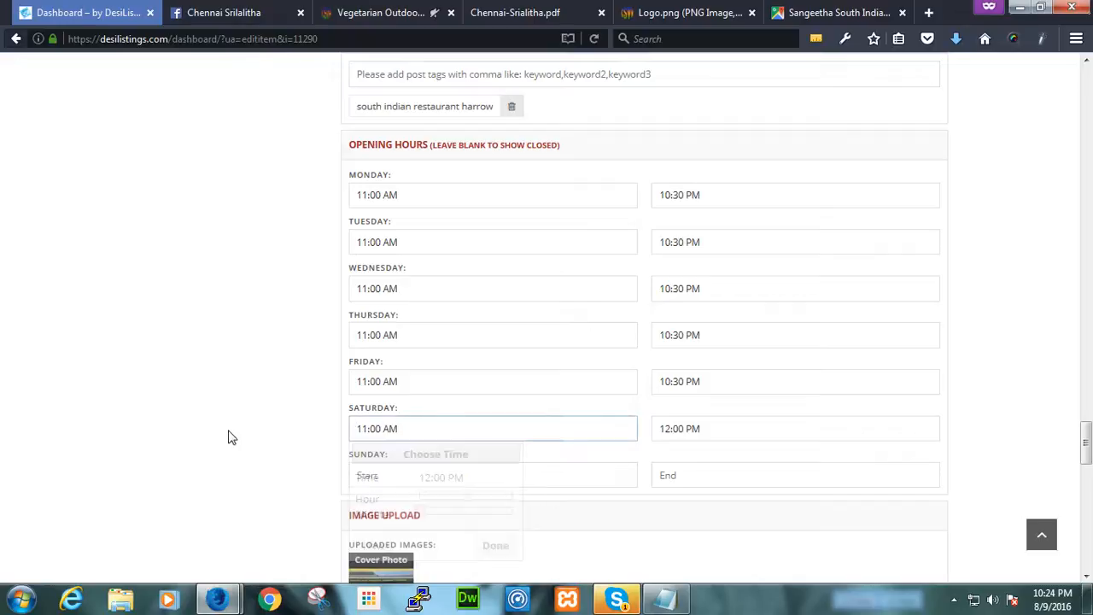
- Copy Friday's end time and set Saturday's end to 10:30 PM
{"action": "left_click", "coordinate": [729, 382]}
{"action": "key", "text": "ctrl+c"}
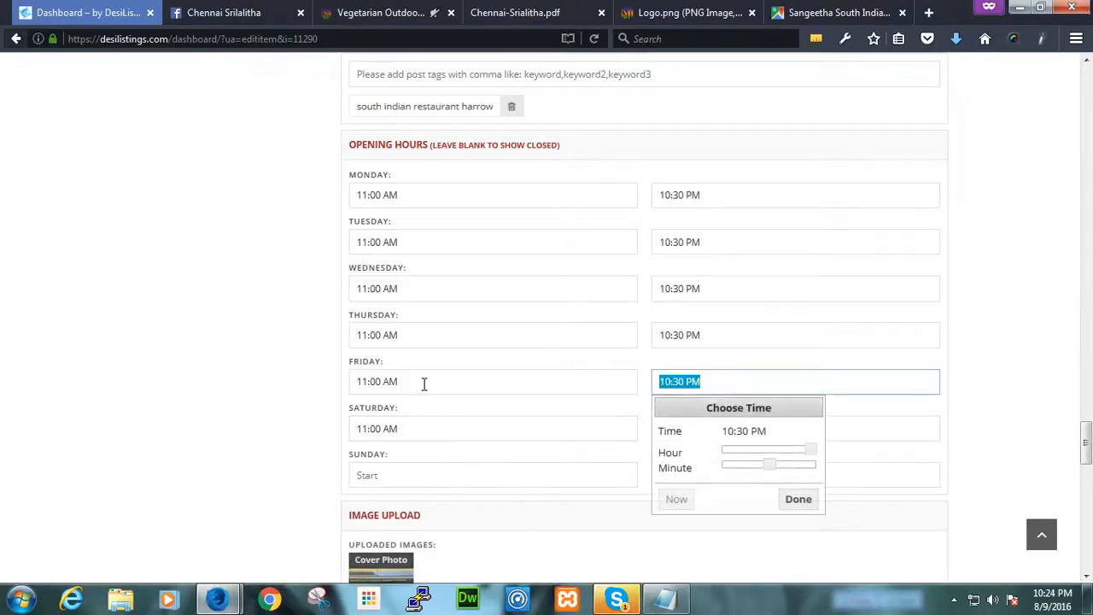
{"action": "left_click", "coordinate": [863, 427]}
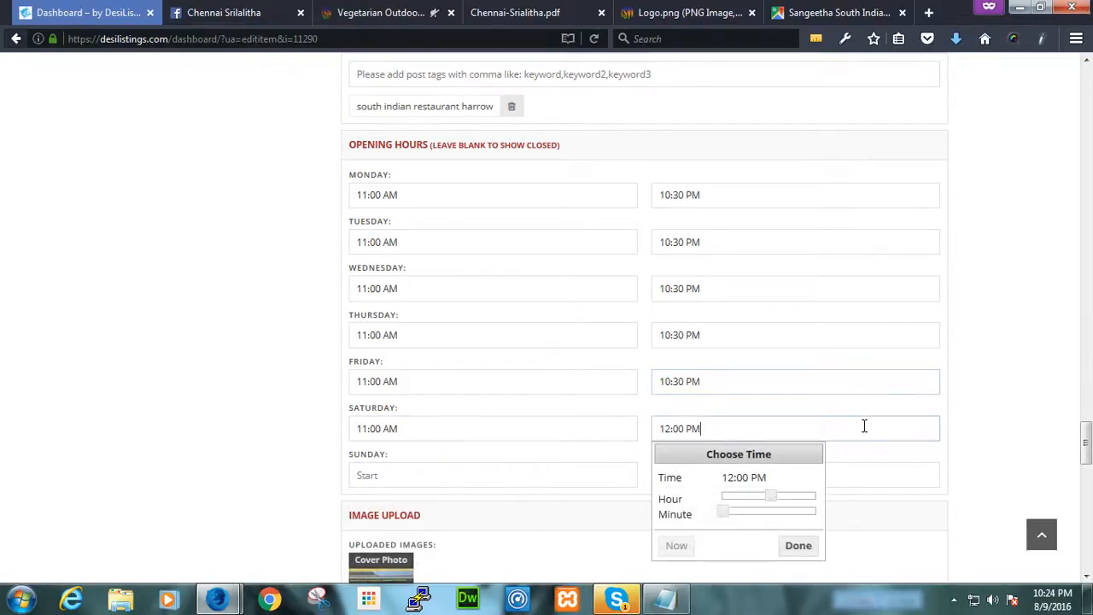
{"action": "key", "text": "ctrl+a"}
{"action": "key", "text": "ctrl+v"}
- Set Sunday's opening hours to 11:00 AM through 10:30 PM by copying Saturday's start and end times
{"action": "left_click", "coordinate": [417, 433]}
{"action": "key", "text": "ctrl+c"}
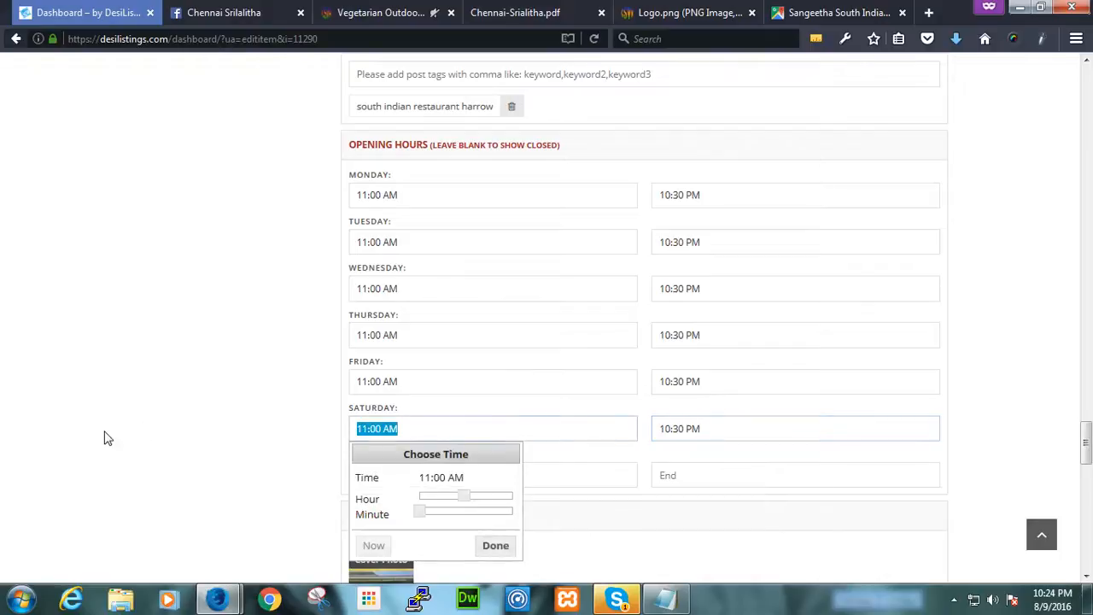
{"action": "left_click", "coordinate": [552, 483]}
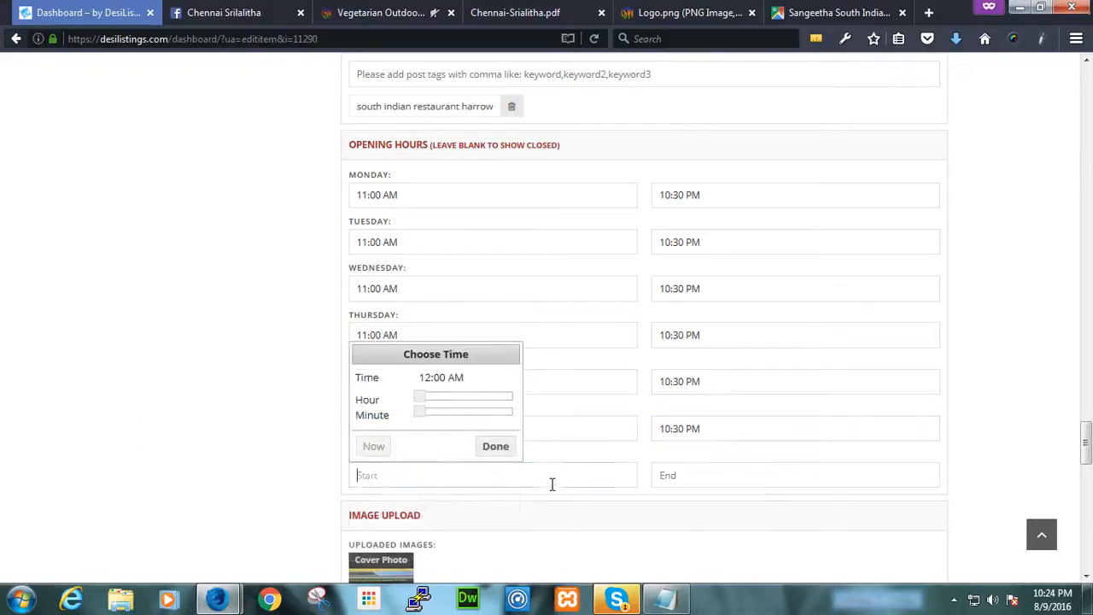
{"action": "key", "text": "ctrl+v"}
{"action": "left_click", "coordinate": [779, 420]}
{"action": "key", "text": "ctrl+c"}
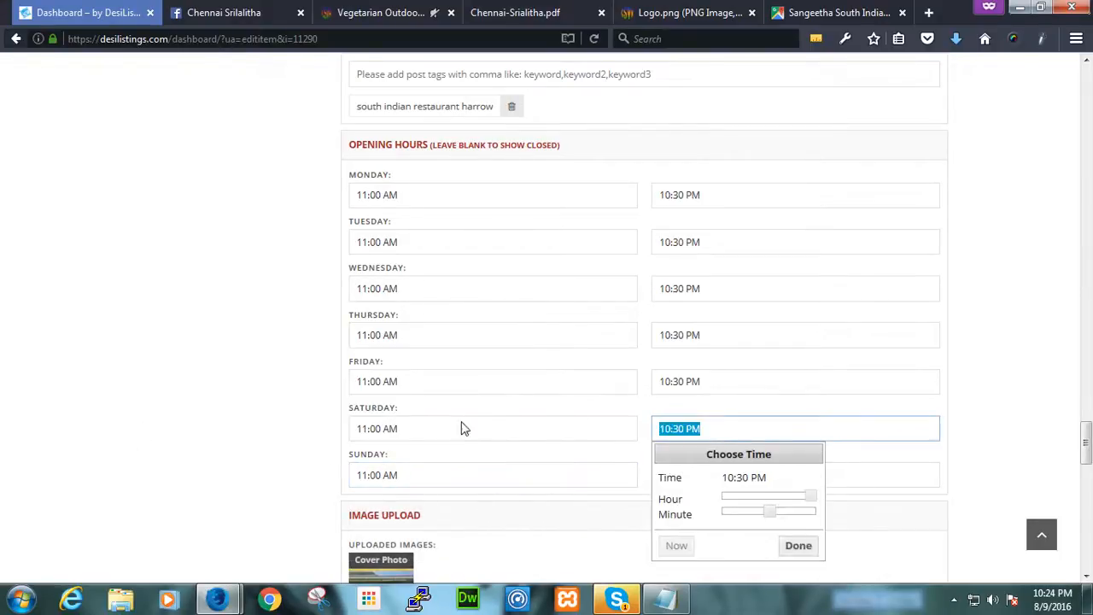
{"action": "left_click", "coordinate": [749, 476]}
{"action": "key", "text": "ctrl+a"}
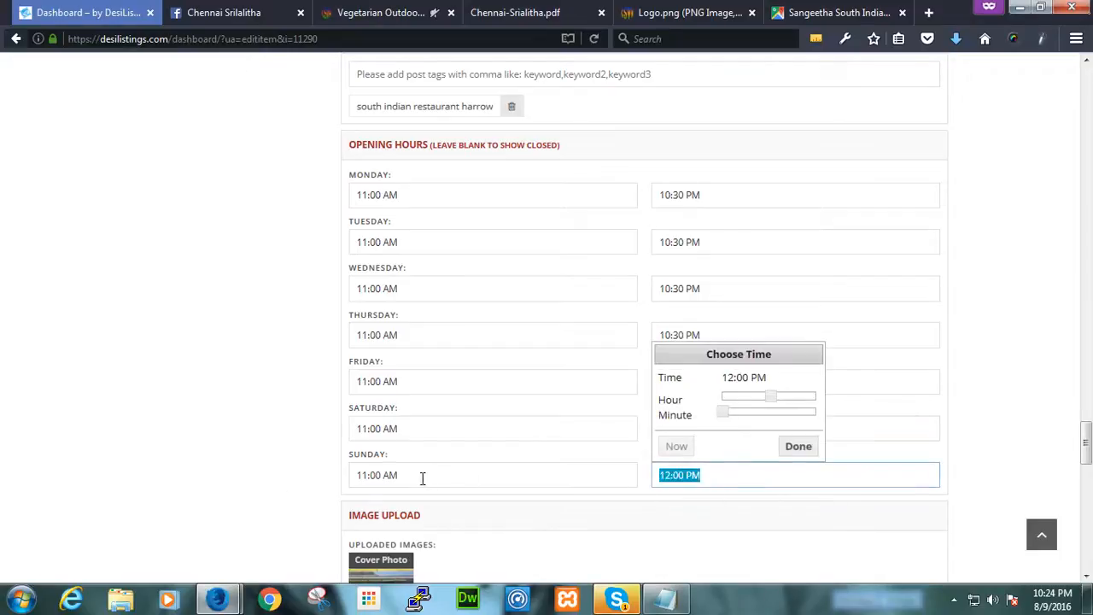
{"action": "key", "text": "ctrl+v"}
{"action": "left_click", "coordinate": [179, 507]}
- Check the listing's image upload section, then look through the restaurant's Facebook page and its website home page down to the photo gallery
{"action": "scroll", "coordinate": [179, 507], "scroll_direction": "down", "scroll_amount": 4}
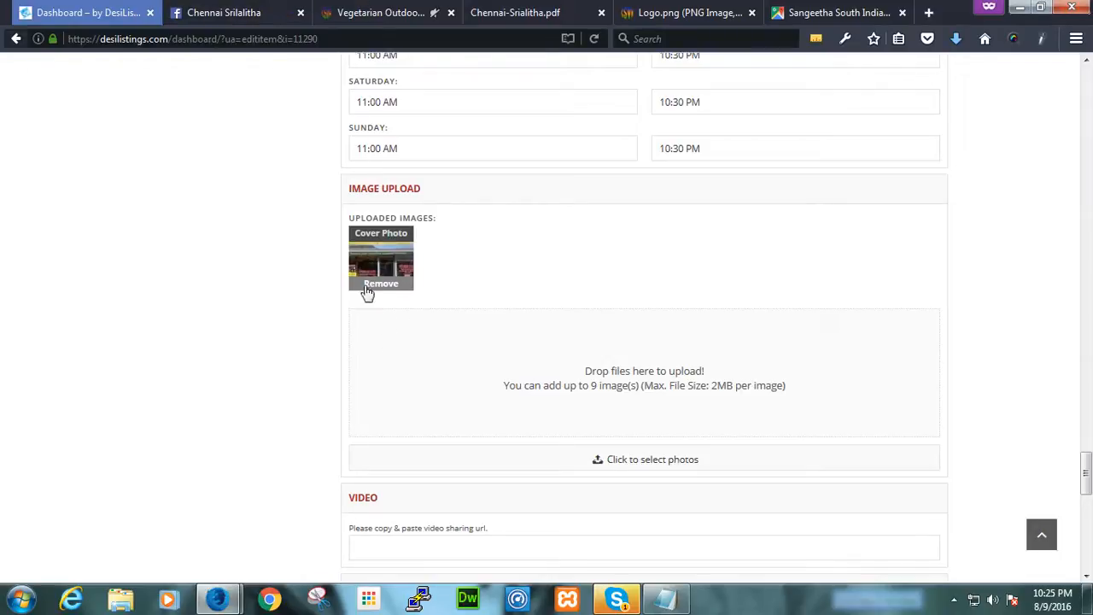
{"action": "left_click", "coordinate": [402, 10]}
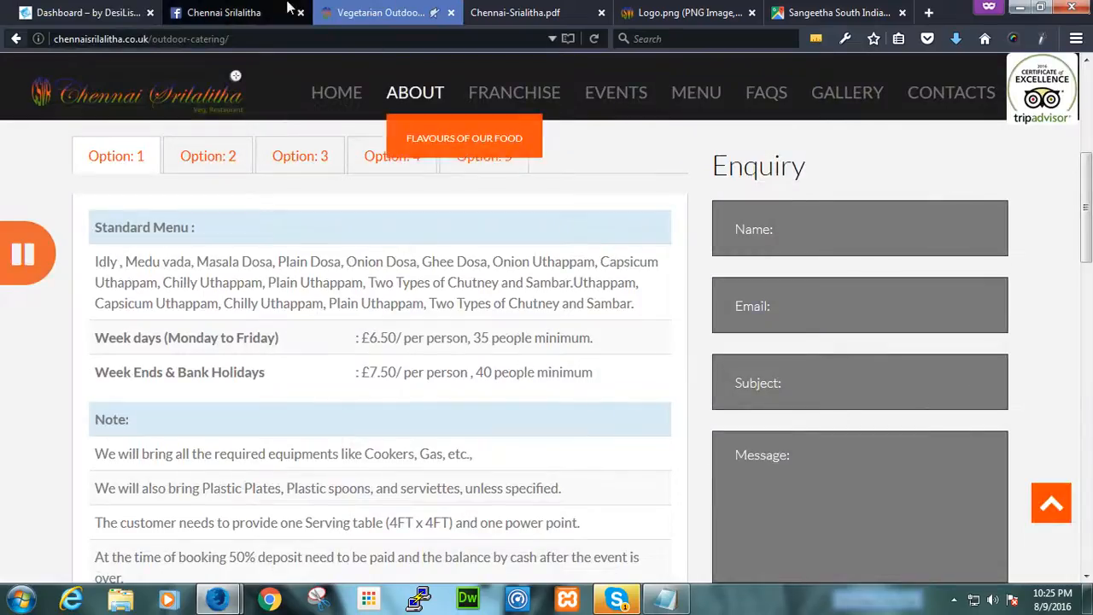
{"action": "left_click", "coordinate": [257, 8]}
{"action": "scroll", "coordinate": [299, 270], "scroll_direction": "up", "scroll_amount": 3}
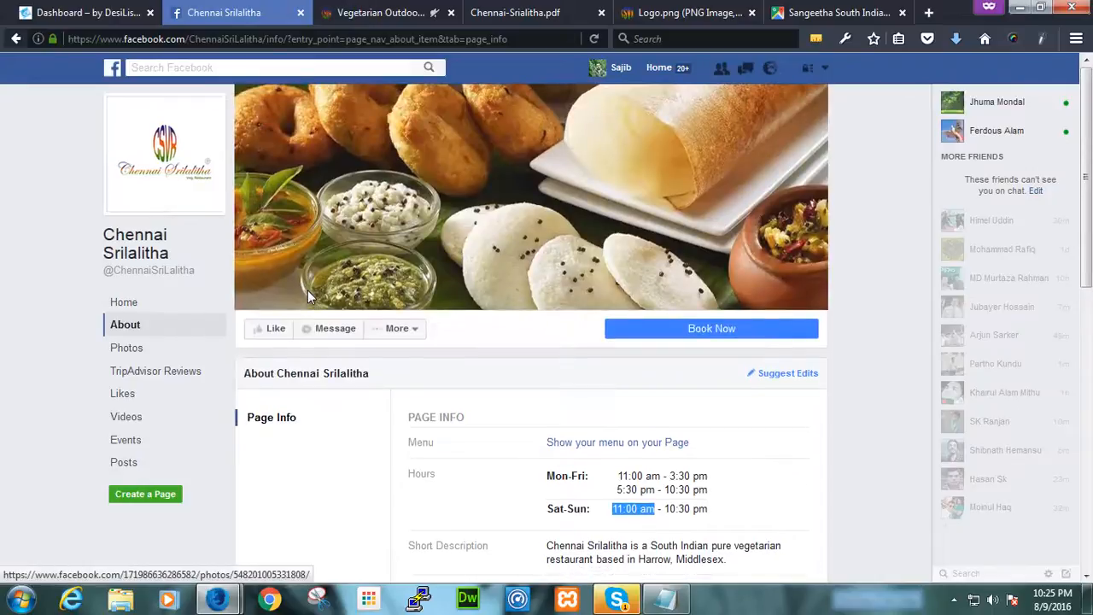
{"action": "left_click", "coordinate": [380, 12]}
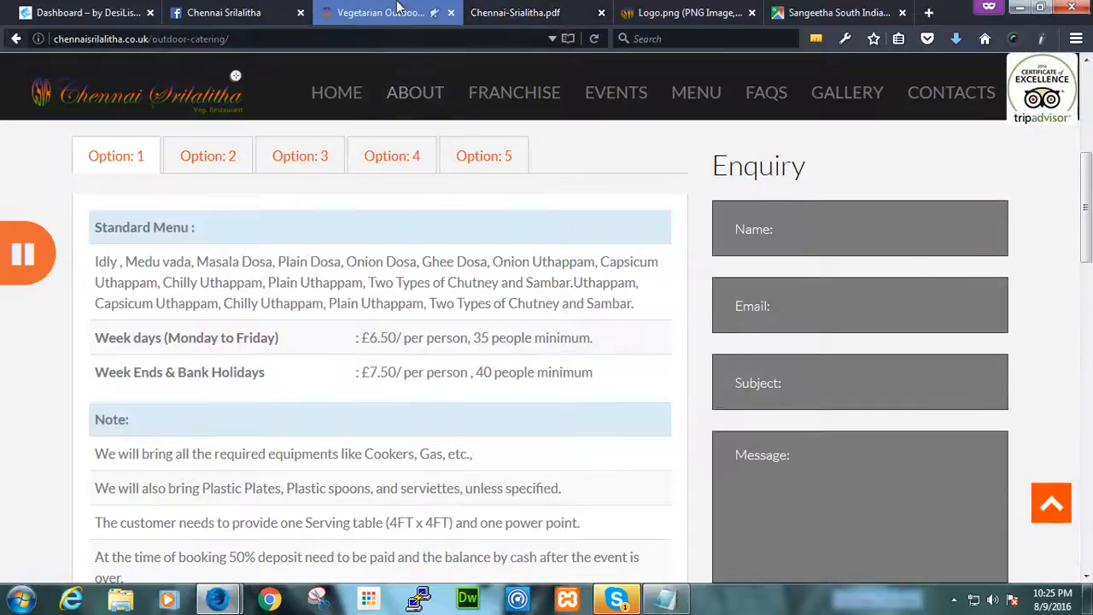
{"action": "scroll", "coordinate": [333, 270], "scroll_direction": "up", "scroll_amount": 2}
{"action": "left_click", "coordinate": [167, 103]}
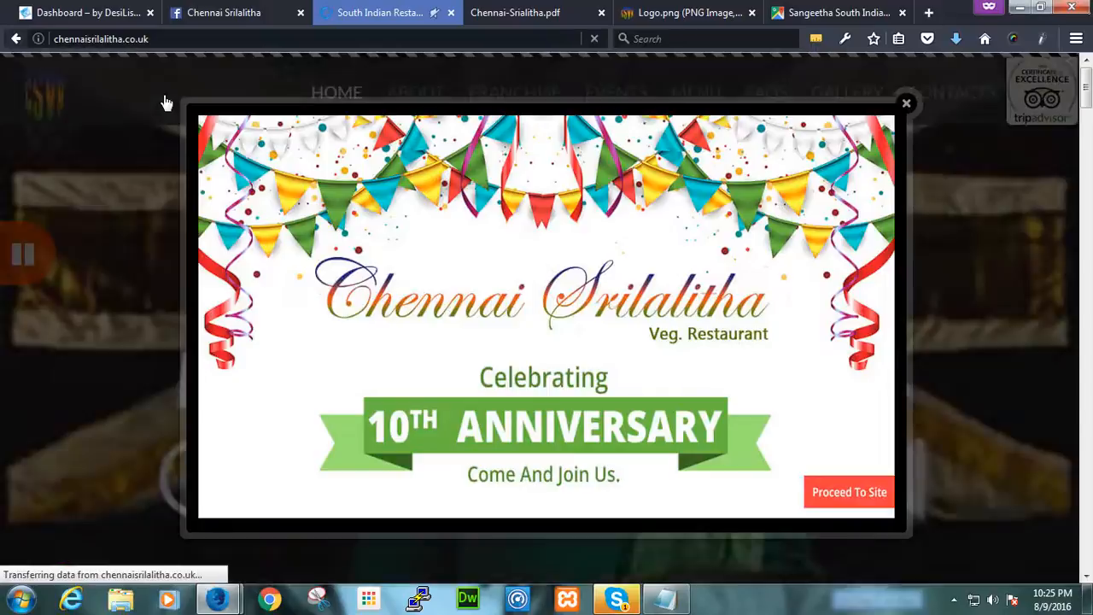
{"action": "left_click", "coordinate": [907, 103]}
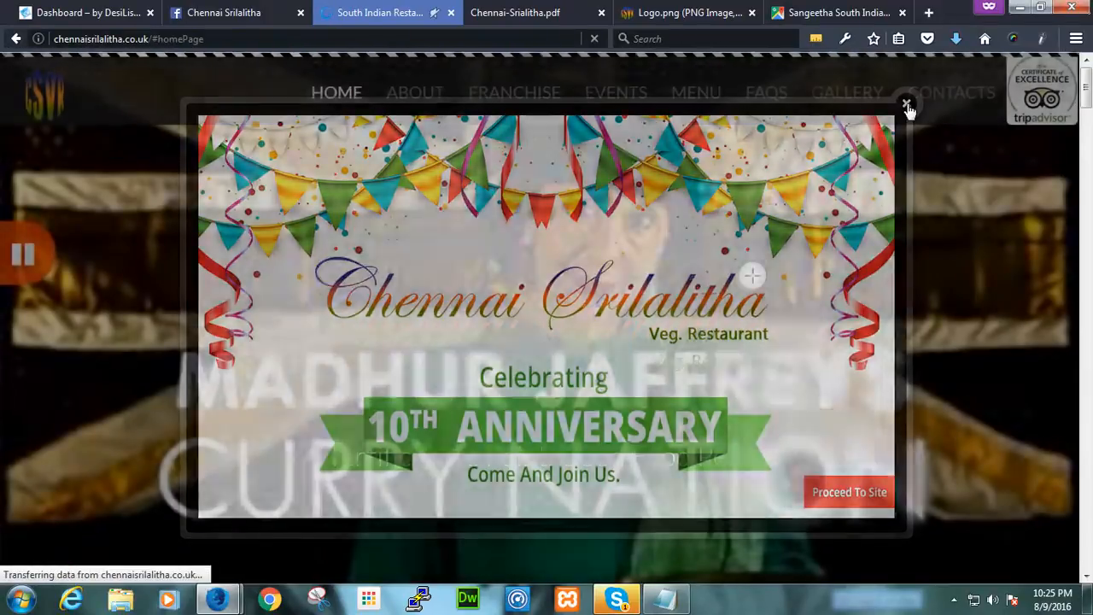
{"action": "scroll", "coordinate": [528, 397], "scroll_direction": "down", "scroll_amount": 5}
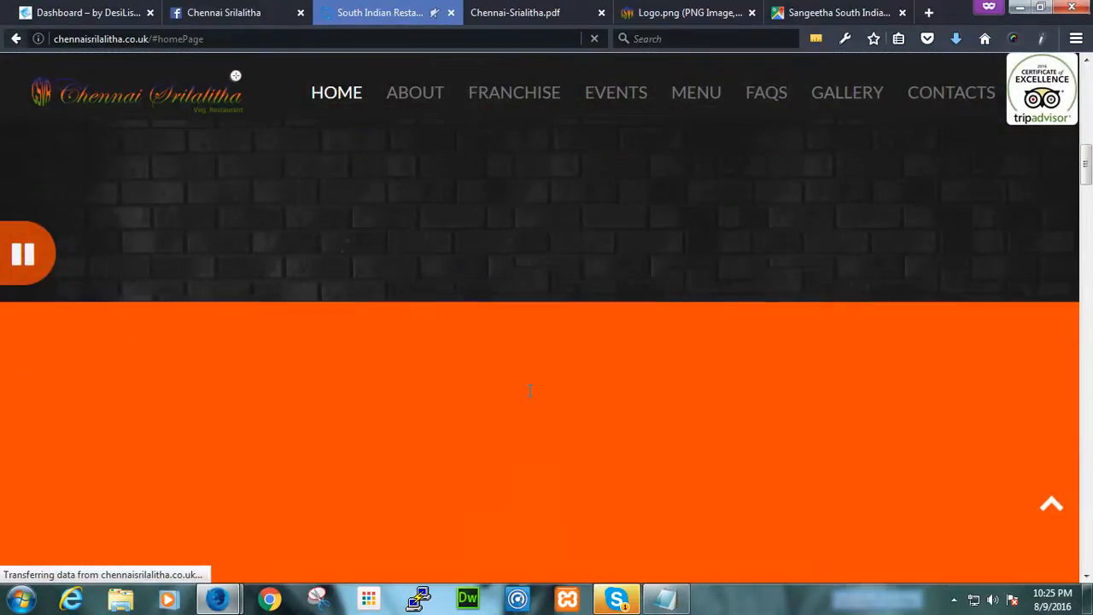
{"action": "scroll", "coordinate": [528, 397], "scroll_direction": "down", "scroll_amount": 6}
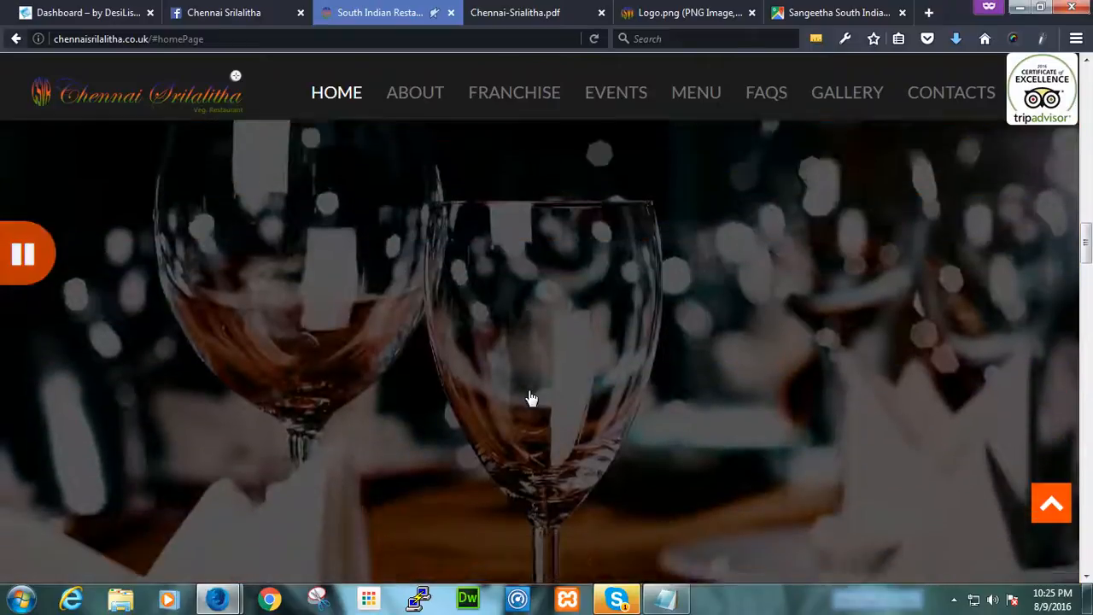
{"action": "scroll", "coordinate": [528, 398], "scroll_direction": "down", "scroll_amount": 2}
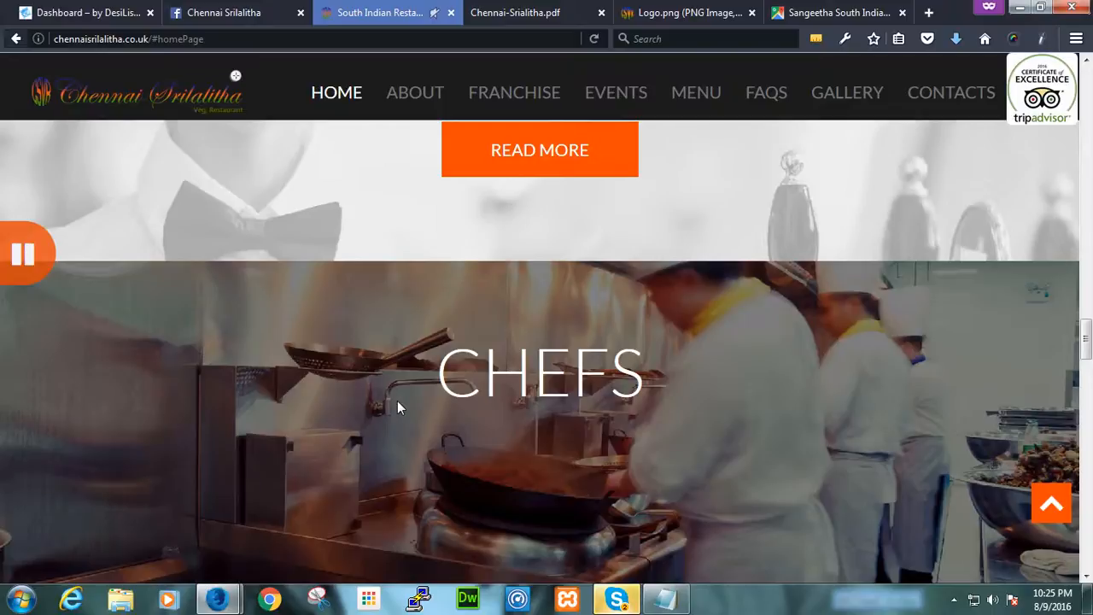
{"action": "scroll", "coordinate": [441, 342], "scroll_direction": "down", "scroll_amount": 4}
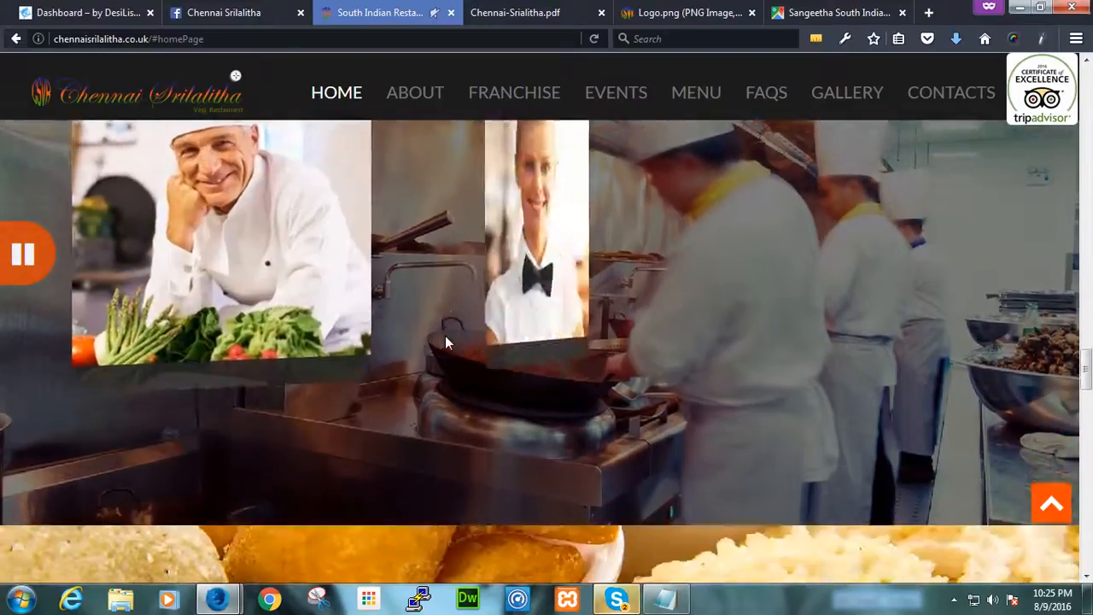
{"action": "scroll", "coordinate": [450, 350], "scroll_direction": "down", "scroll_amount": 2}
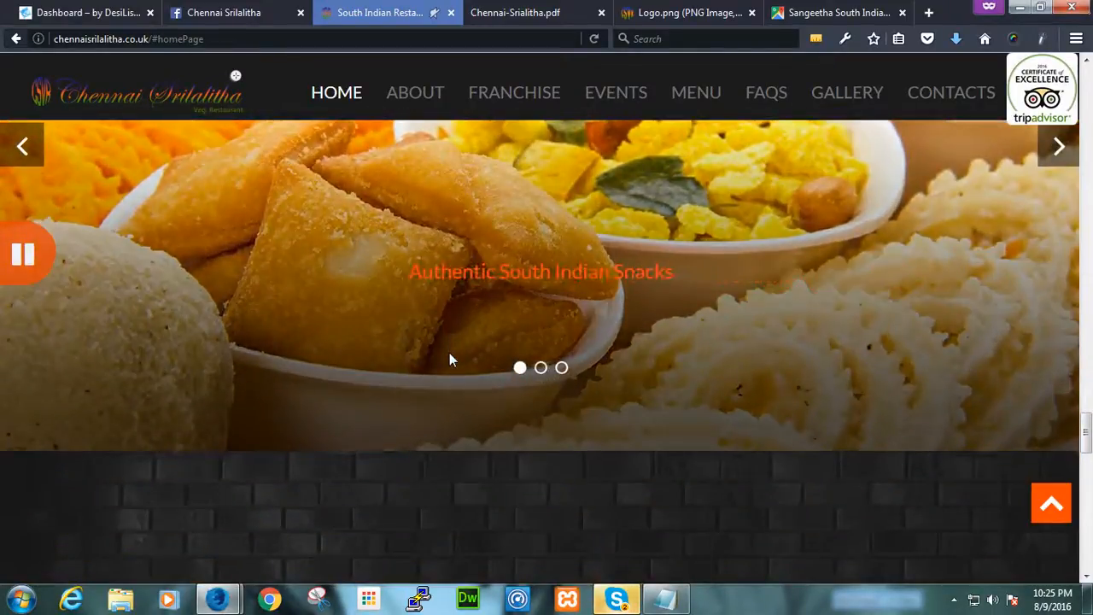
{"action": "scroll", "coordinate": [450, 354], "scroll_direction": "down", "scroll_amount": 5}
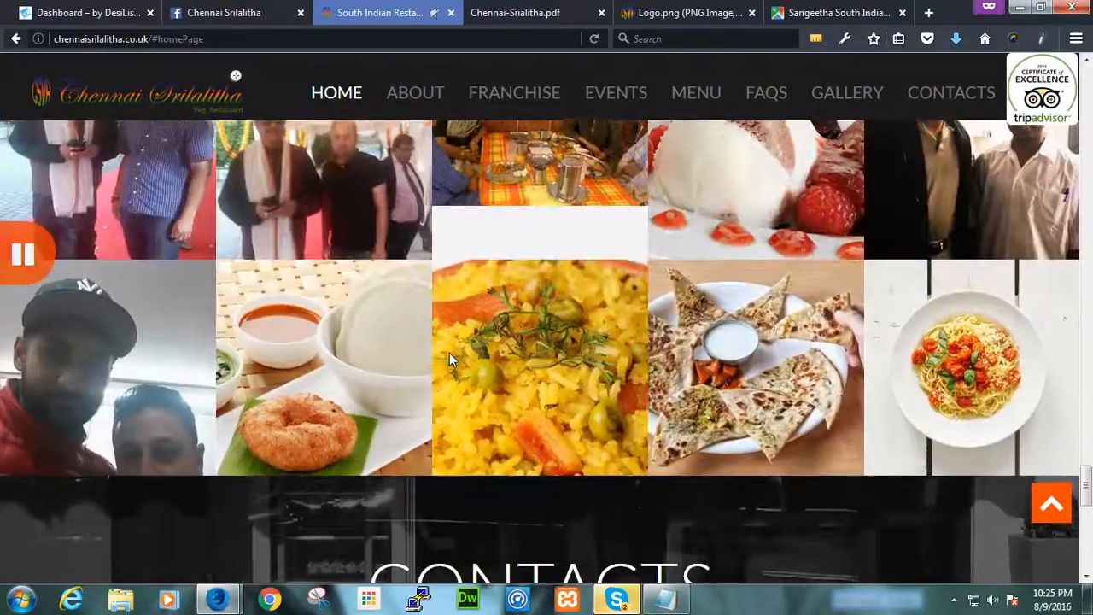
- Compare the website's photo gallery with the listing's image upload section and the menu PDF to find usable images
{"action": "scroll", "coordinate": [320, 384], "scroll_direction": "up", "scroll_amount": 3}
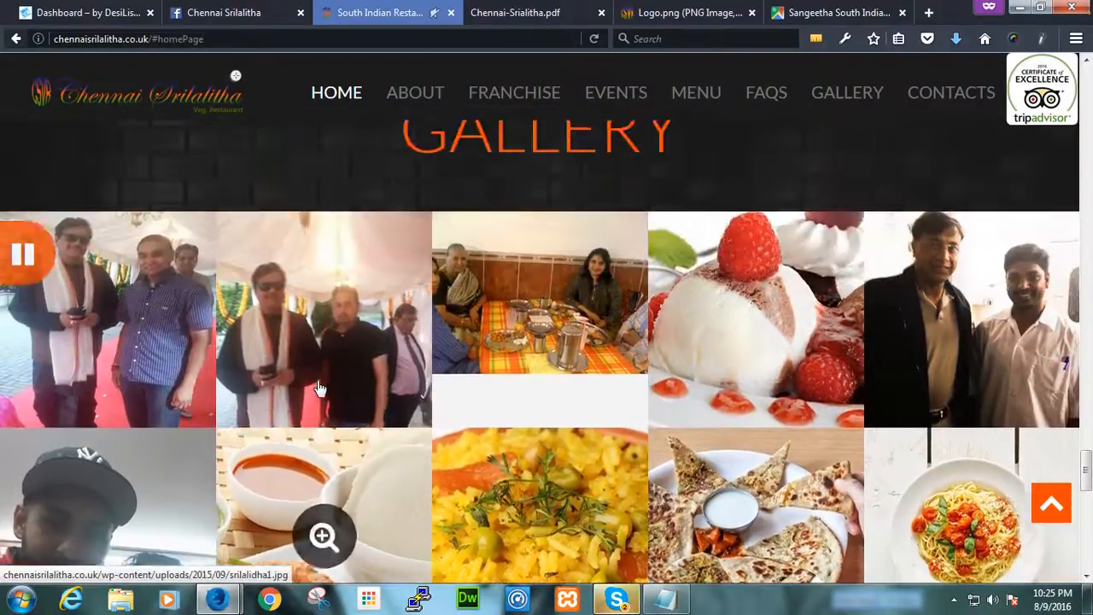
{"action": "scroll", "coordinate": [342, 398], "scroll_direction": "down", "scroll_amount": 4}
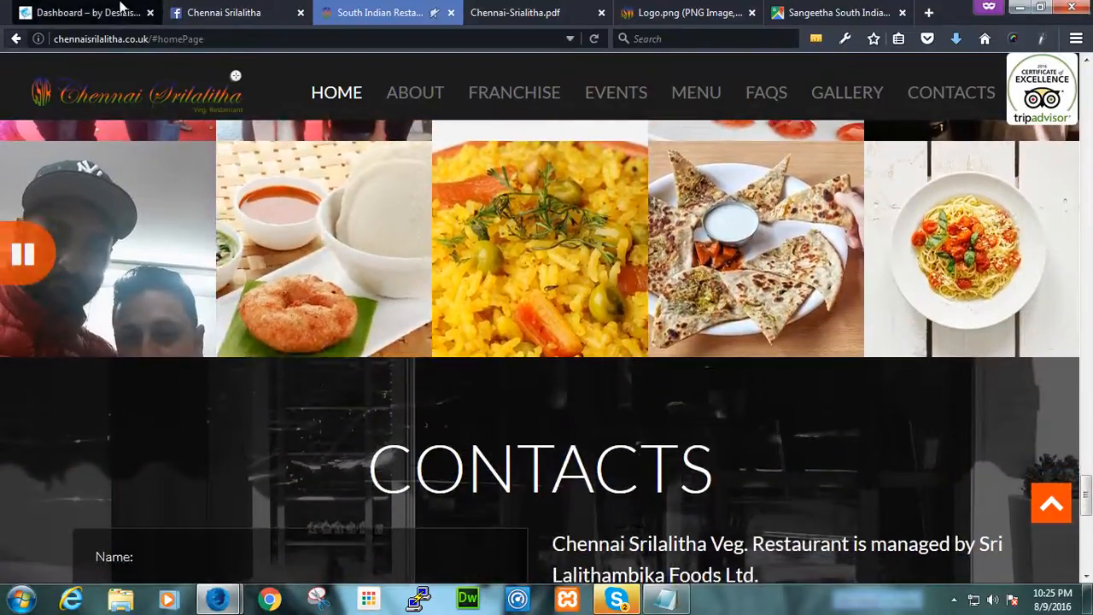
{"action": "left_click", "coordinate": [120, 10]}
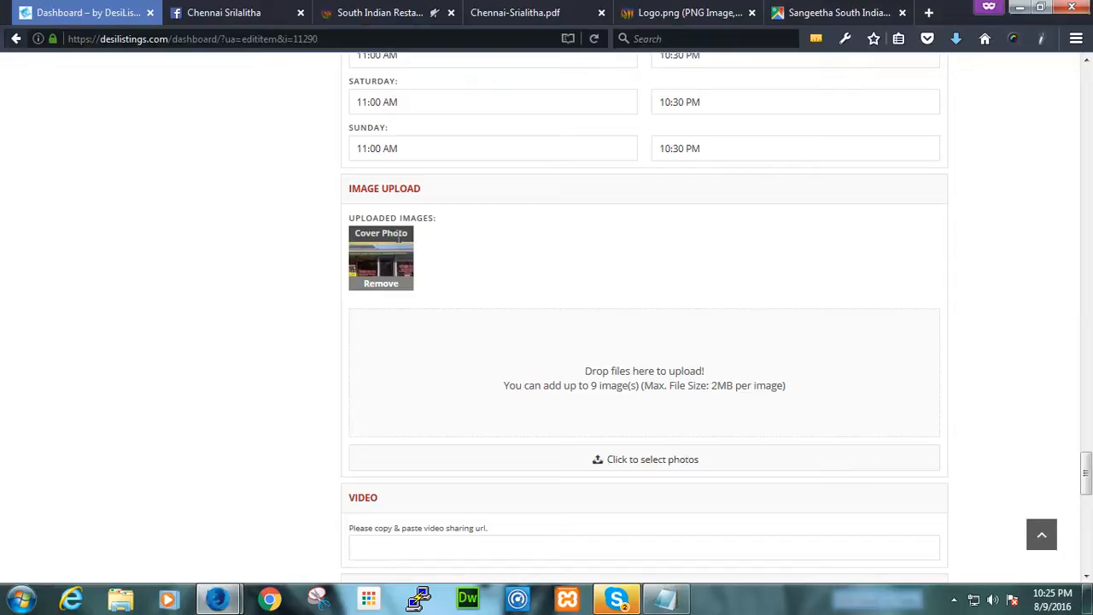
{"action": "left_click", "coordinate": [395, 11]}
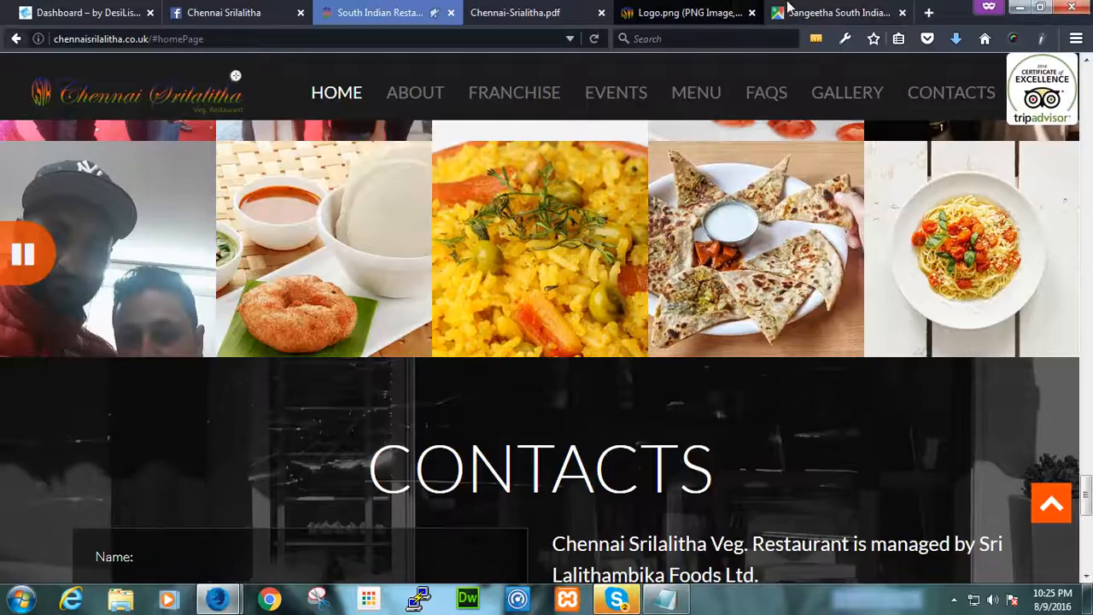
{"action": "left_click", "coordinate": [790, 10]}
{"action": "left_click", "coordinate": [736, 10]}
{"action": "left_click", "coordinate": [555, 10]}
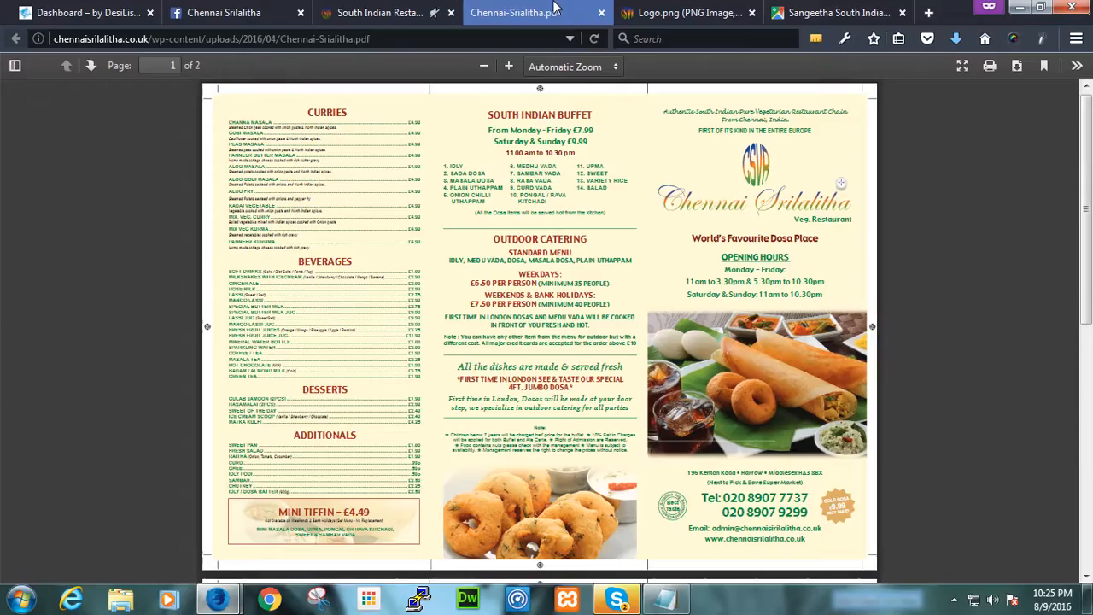
{"action": "left_click", "coordinate": [381, 12]}
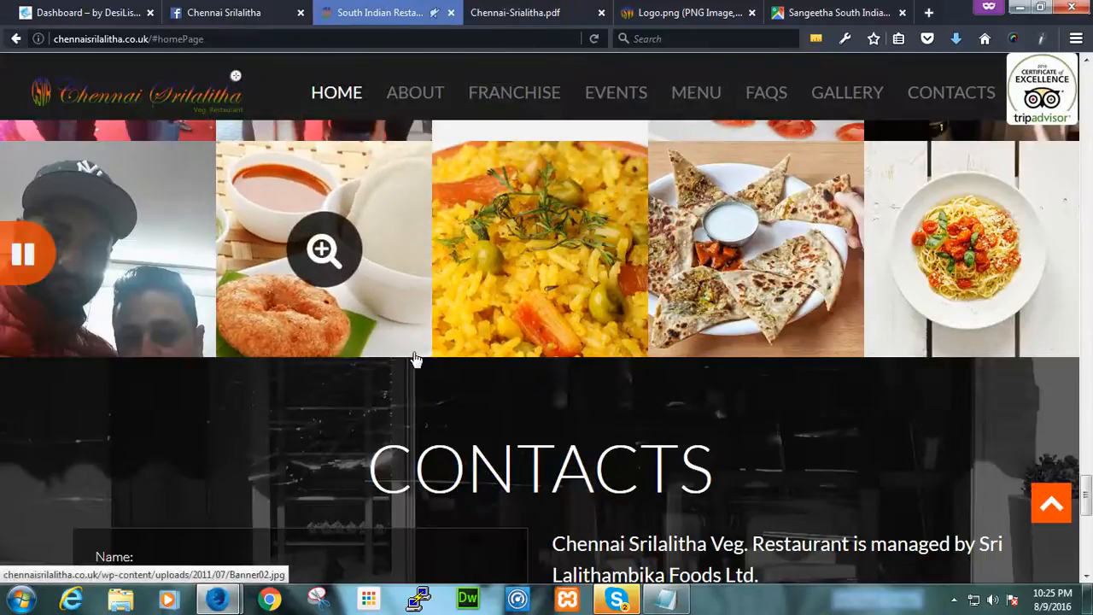
{"action": "scroll", "coordinate": [415, 362], "scroll_direction": "up", "scroll_amount": 2}
{"action": "scroll", "coordinate": [415, 361], "scroll_direction": "up", "scroll_amount": 3}
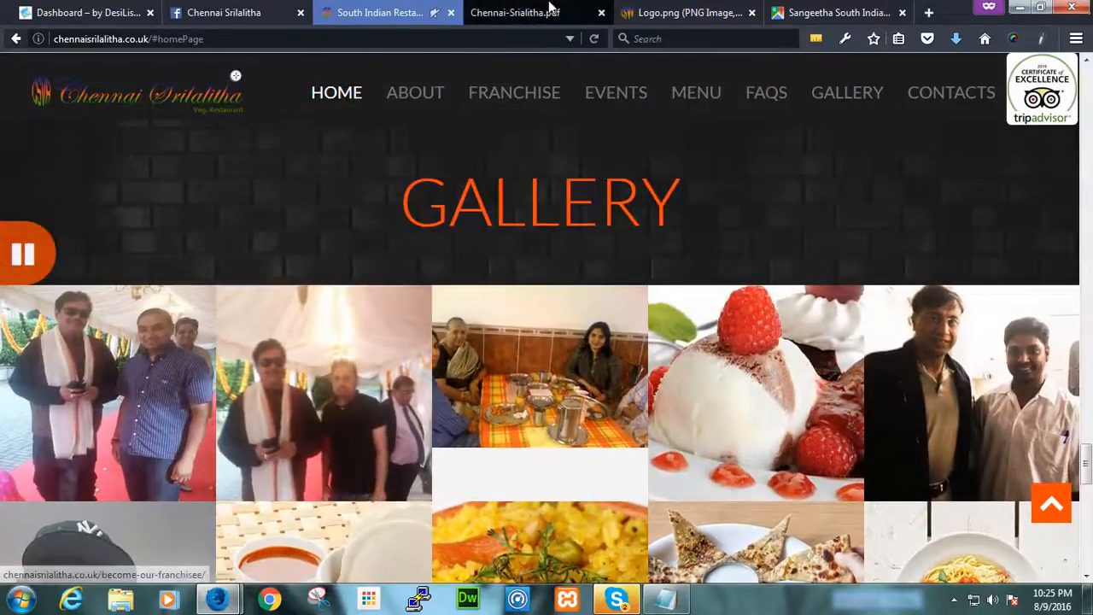
- Open the photos of the restaurant's Facebook page and look through them down to the oldest storefront pictures
{"action": "left_click", "coordinate": [250, 7]}
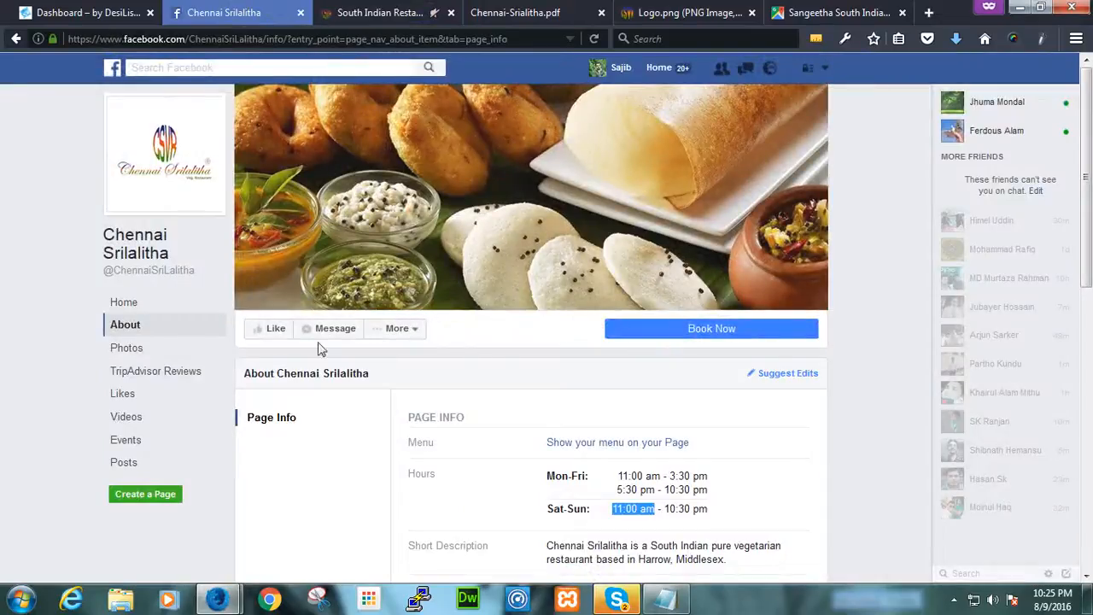
{"action": "left_click", "coordinate": [127, 349]}
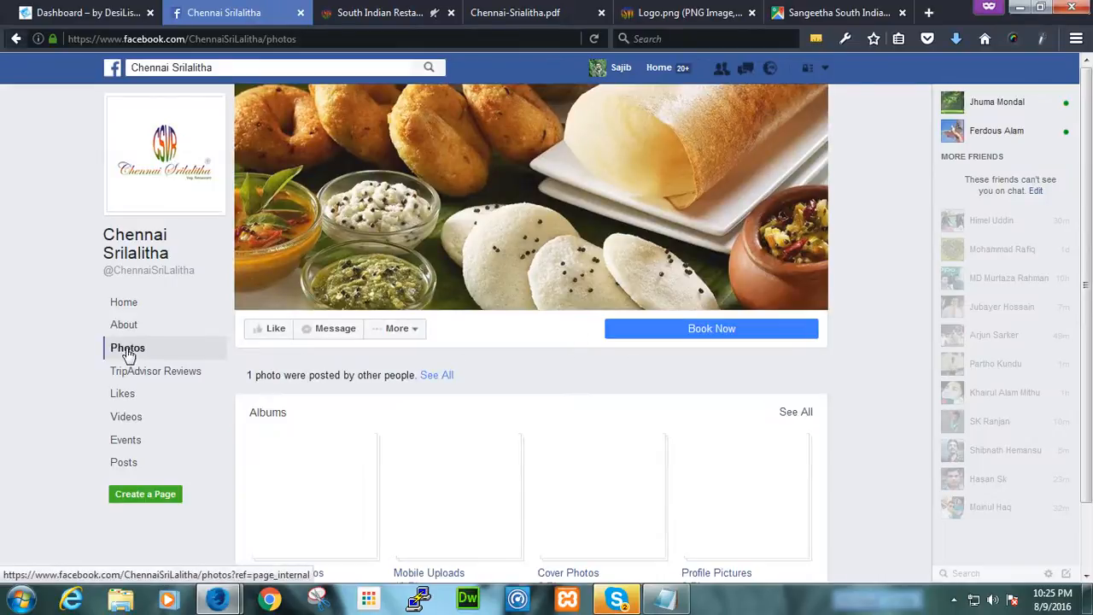
{"action": "scroll", "coordinate": [31, 376], "scroll_direction": "down", "scroll_amount": 5}
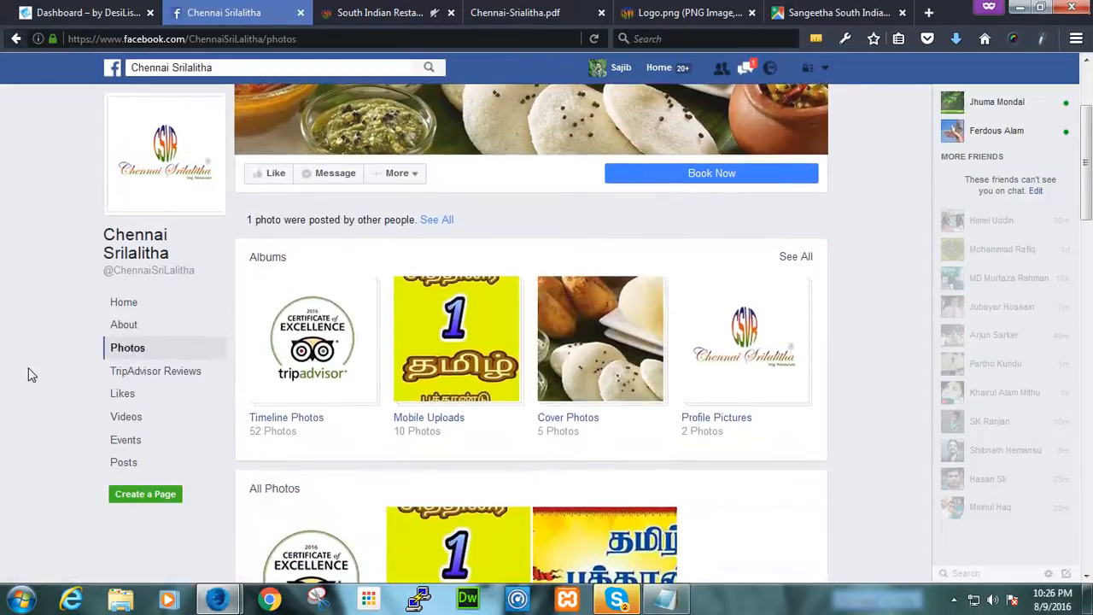
{"action": "scroll", "coordinate": [30, 376], "scroll_direction": "down", "scroll_amount": 3}
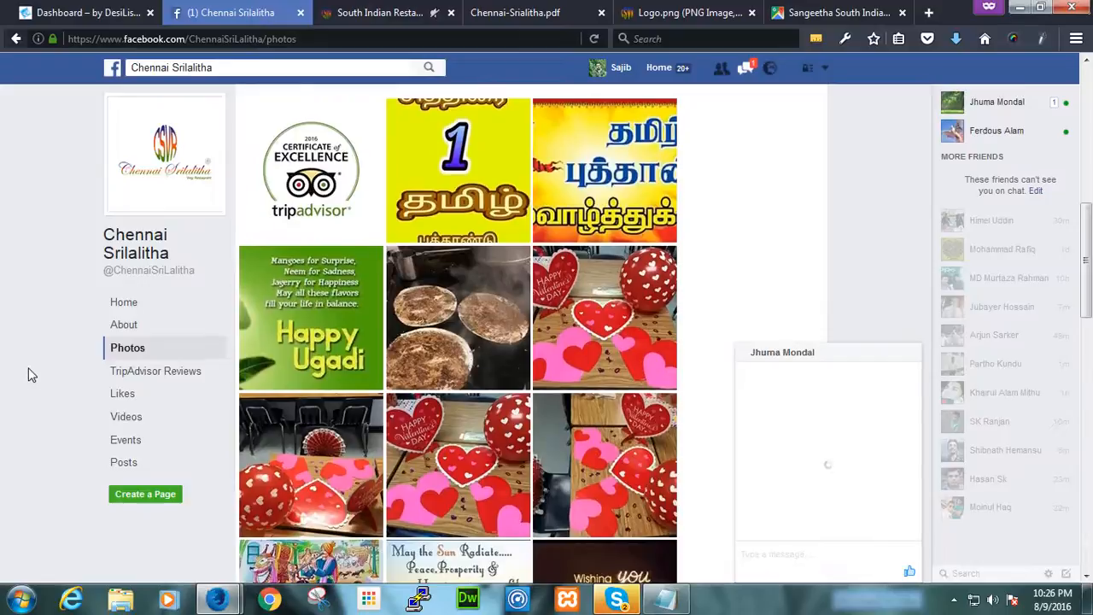
{"action": "scroll", "coordinate": [28, 375], "scroll_direction": "down", "scroll_amount": 2}
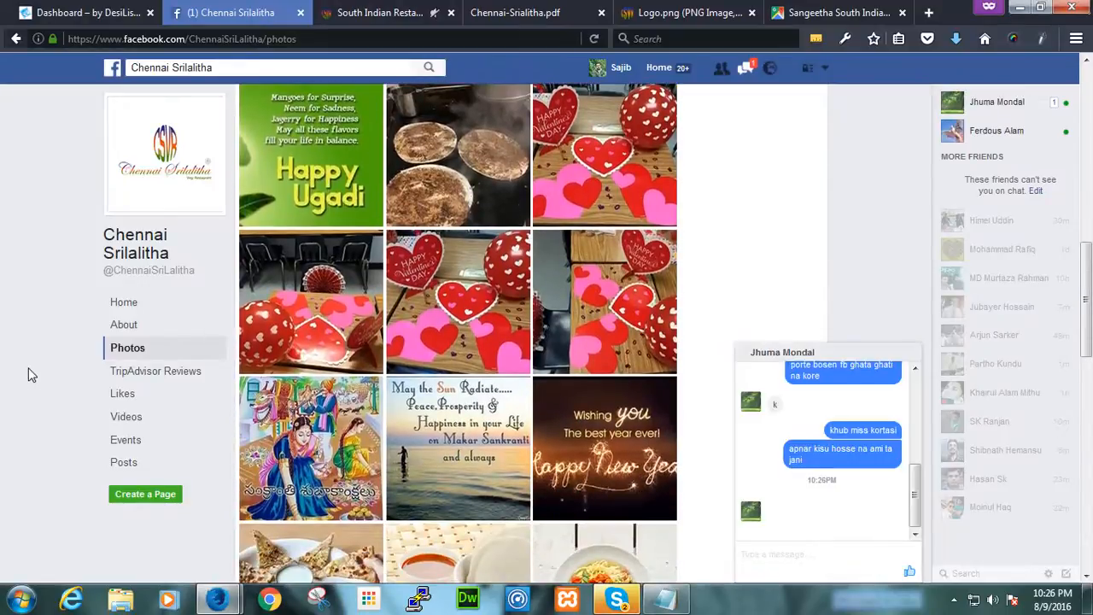
{"action": "scroll", "coordinate": [29, 375], "scroll_direction": "down", "scroll_amount": 10}
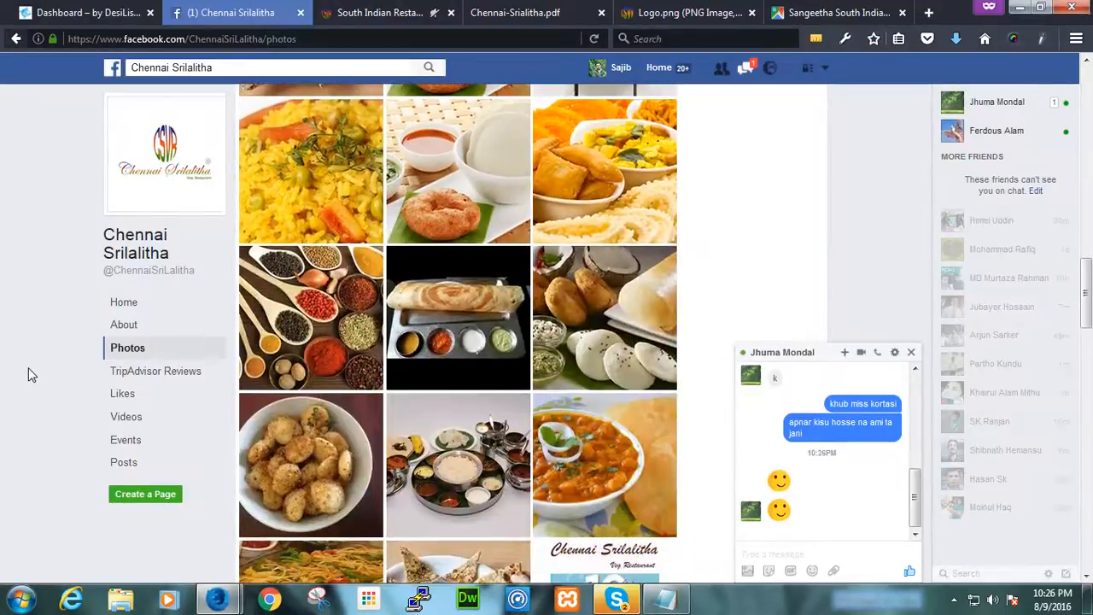
{"action": "scroll", "coordinate": [28, 375], "scroll_direction": "down", "scroll_amount": 5}
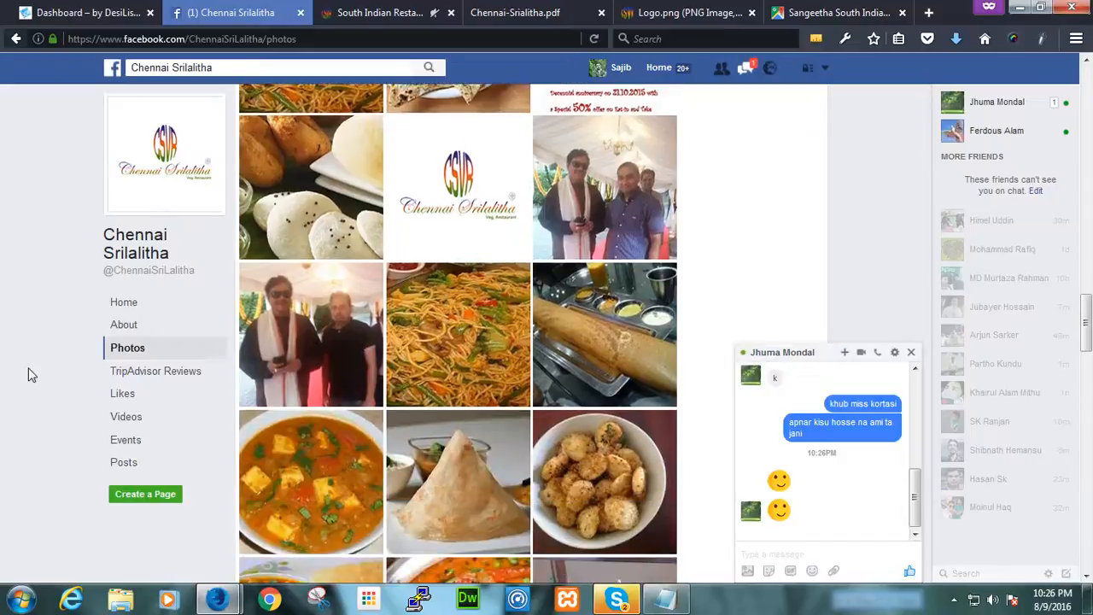
{"action": "scroll", "coordinate": [28, 375], "scroll_direction": "down", "scroll_amount": 6}
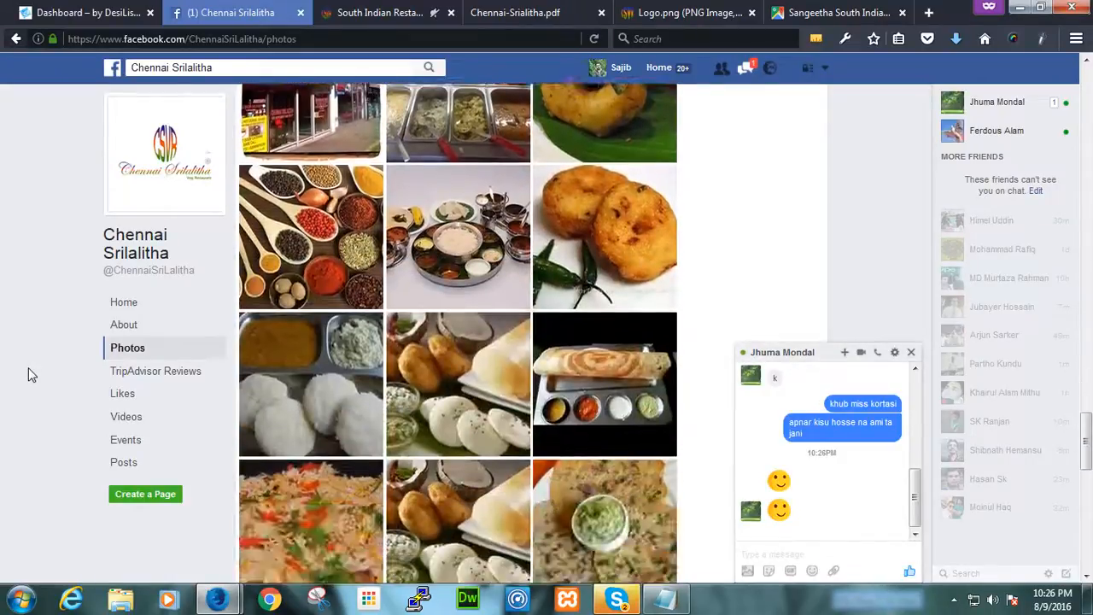
{"action": "scroll", "coordinate": [28, 375], "scroll_direction": "up", "scroll_amount": 3}
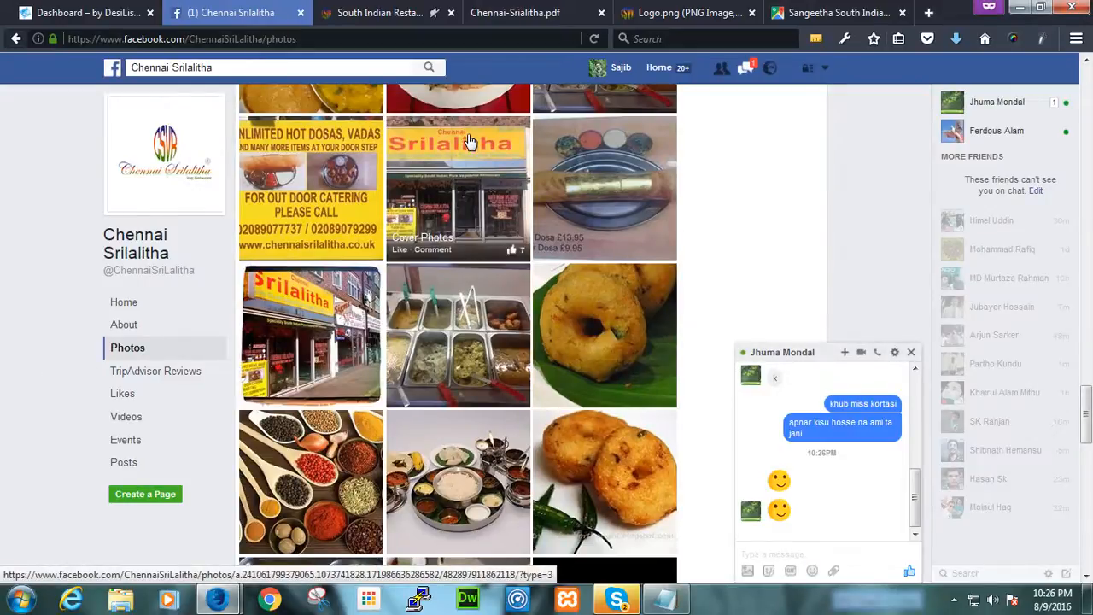
{"action": "scroll", "coordinate": [337, 347], "scroll_direction": "down", "scroll_amount": 7}
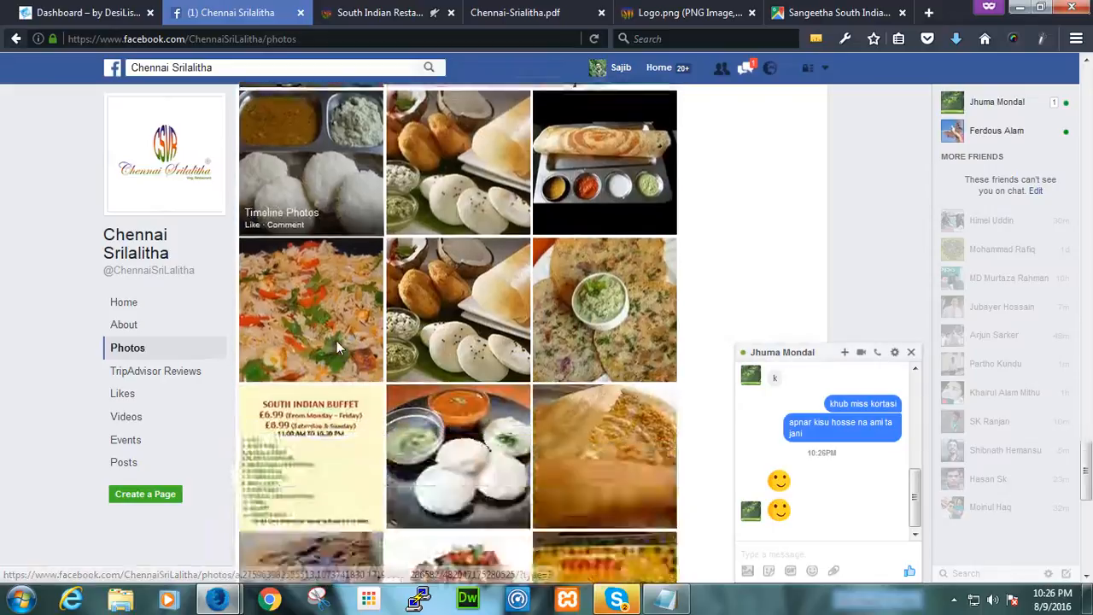
{"action": "scroll", "coordinate": [337, 347], "scroll_direction": "down", "scroll_amount": 6}
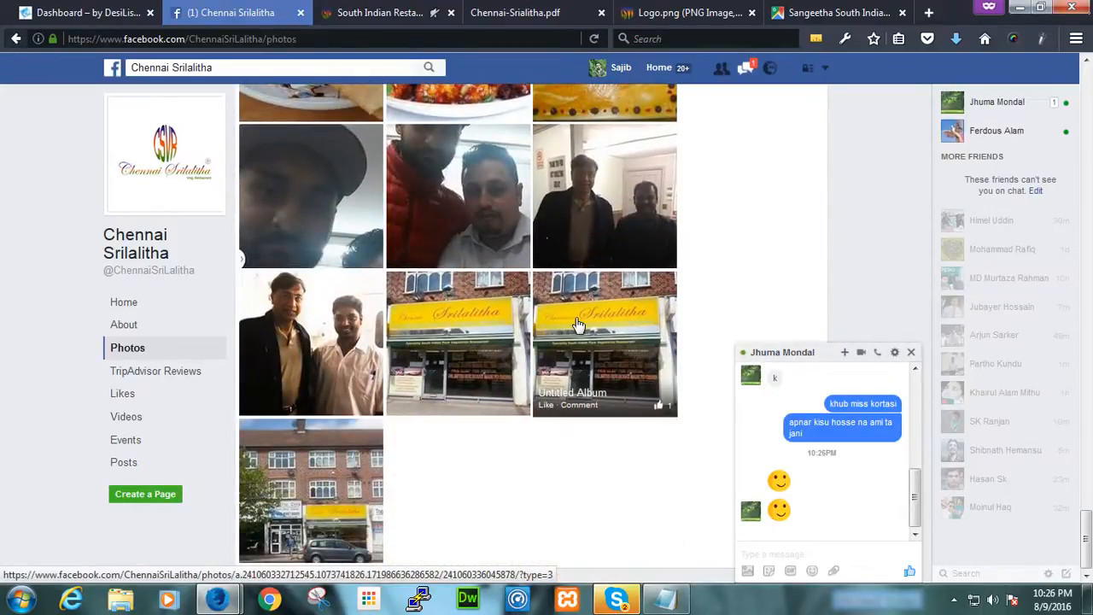
- View the street photo of the restaurant's building, look back through the other Facebook photos and reopen that photo
{"action": "left_click", "coordinate": [336, 497]}
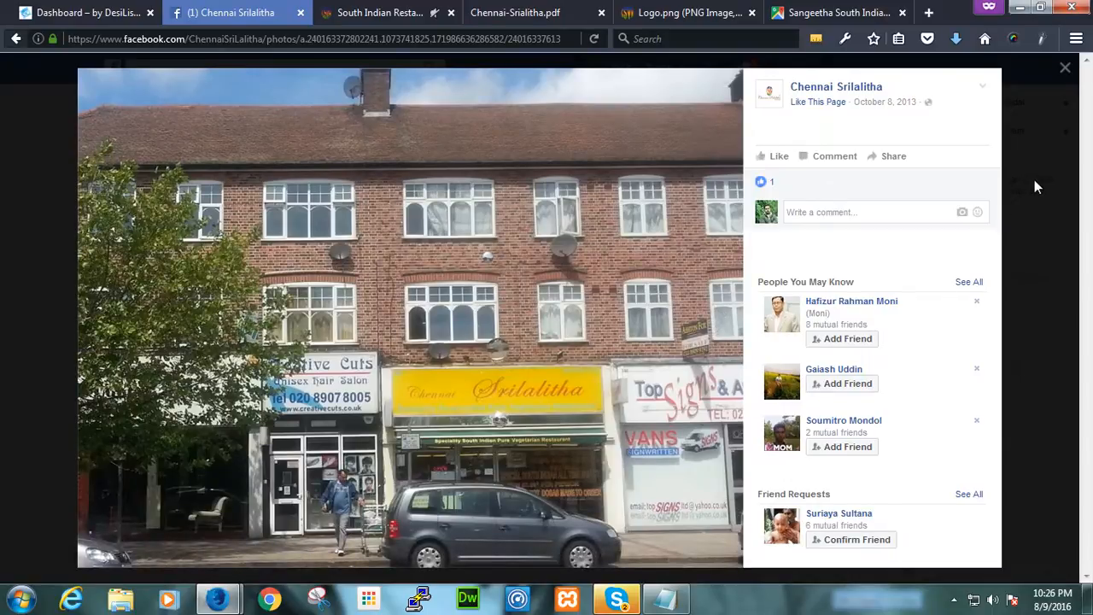
{"action": "left_click", "coordinate": [1065, 68]}
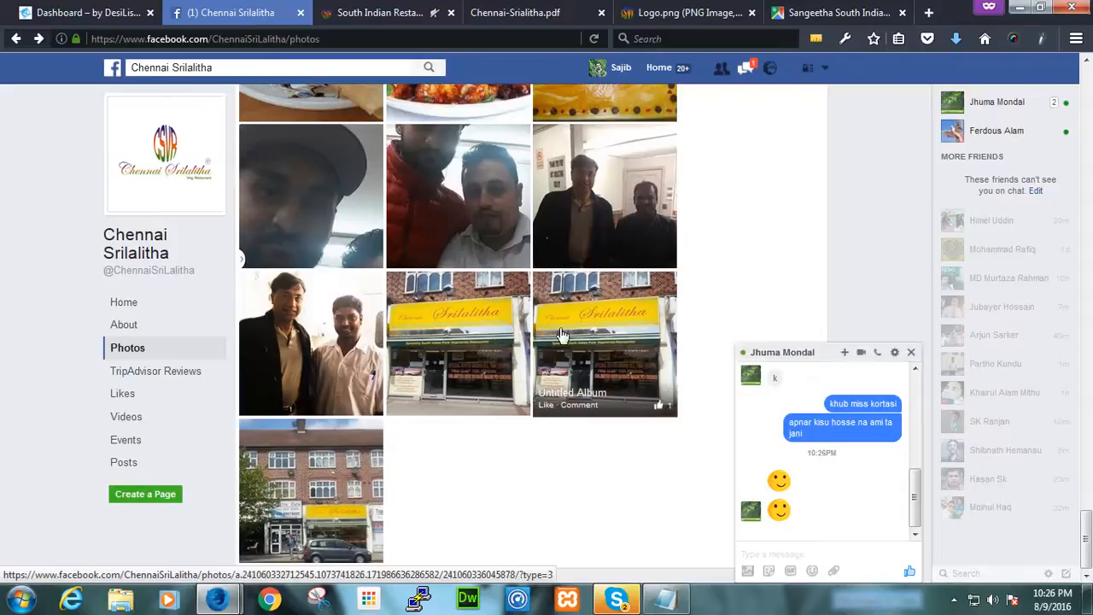
{"action": "scroll", "coordinate": [567, 335], "scroll_direction": "up", "scroll_amount": 5}
{"action": "scroll", "coordinate": [567, 334], "scroll_direction": "up", "scroll_amount": 10}
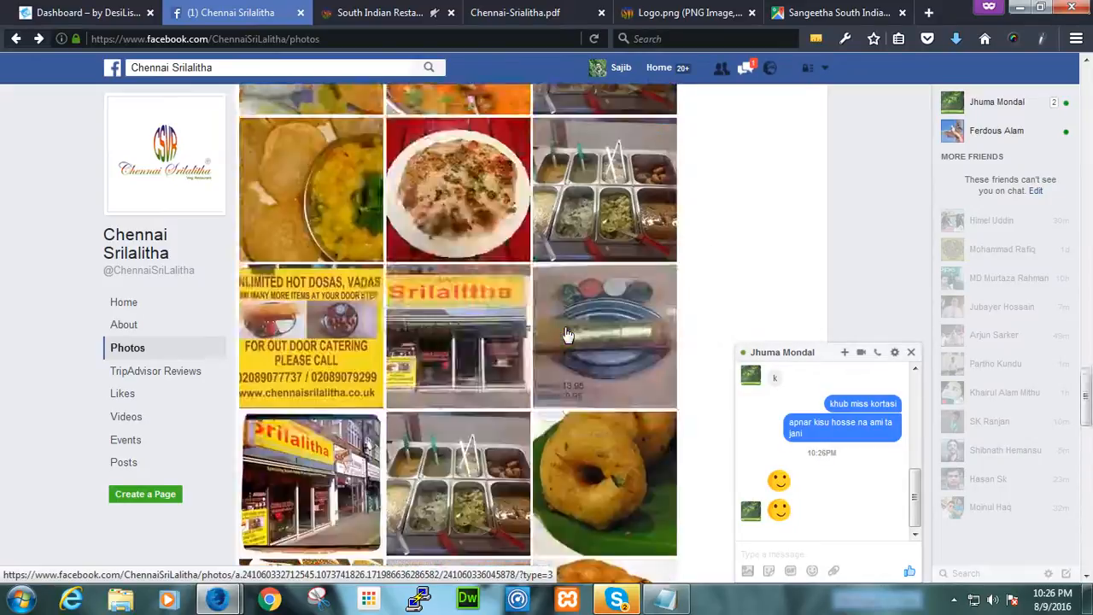
{"action": "scroll", "coordinate": [567, 335], "scroll_direction": "up", "scroll_amount": 15}
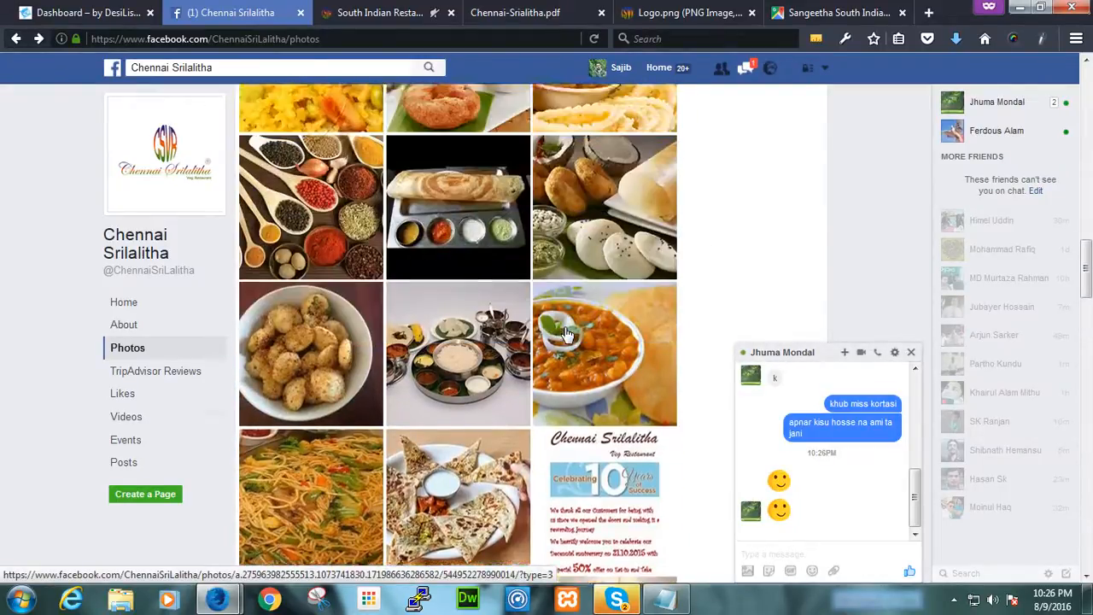
{"action": "scroll", "coordinate": [567, 335], "scroll_direction": "down", "scroll_amount": 20}
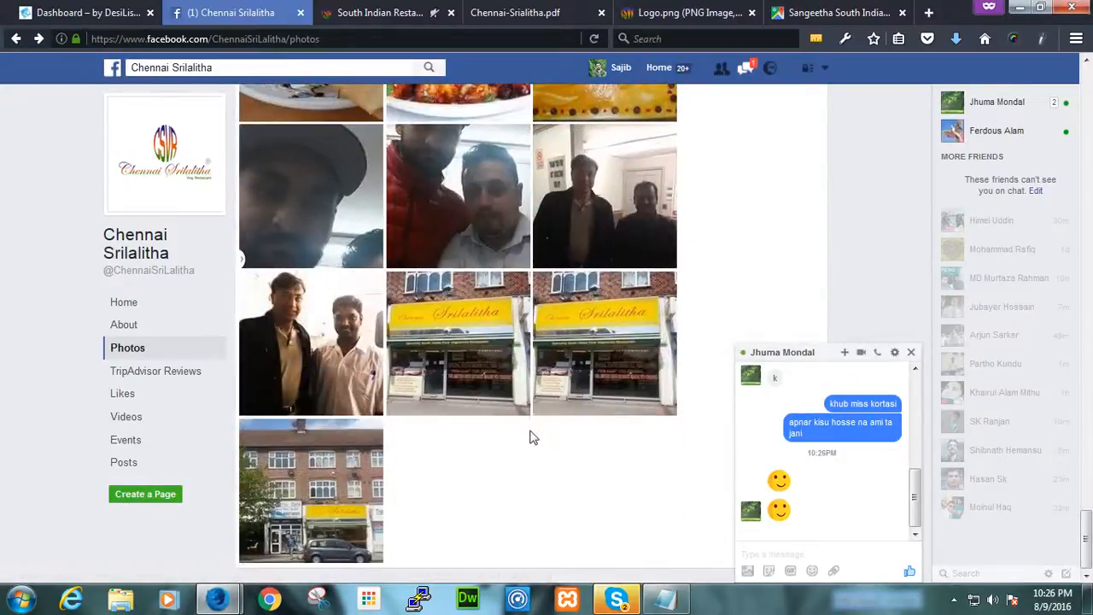
{"action": "left_click", "coordinate": [342, 472]}
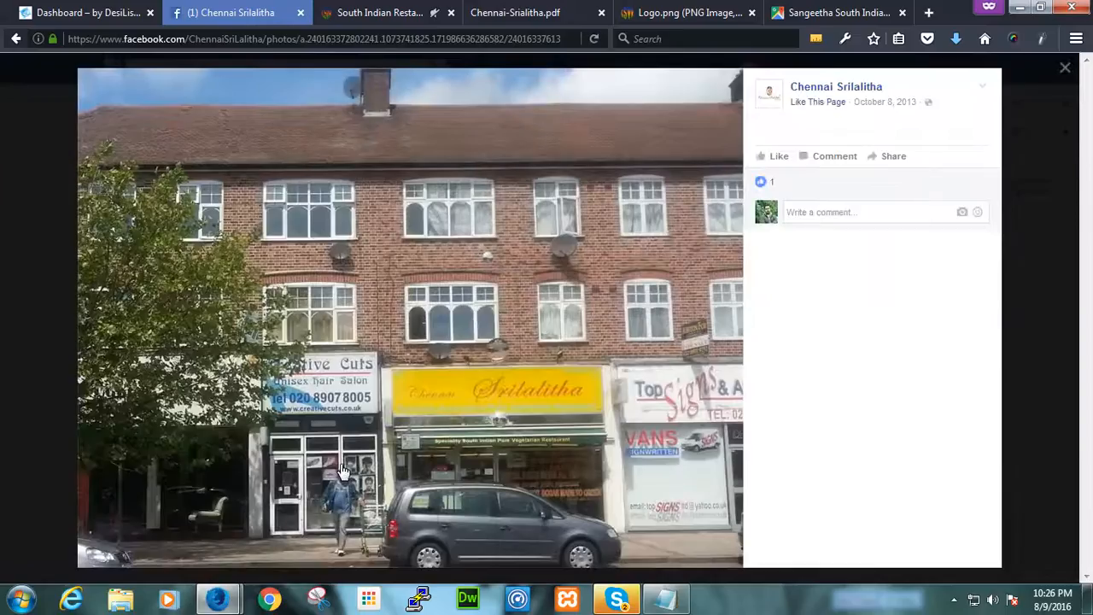
{"action": "right_click", "coordinate": [507, 314]}
{"action": "left_click", "coordinate": [564, 376]}
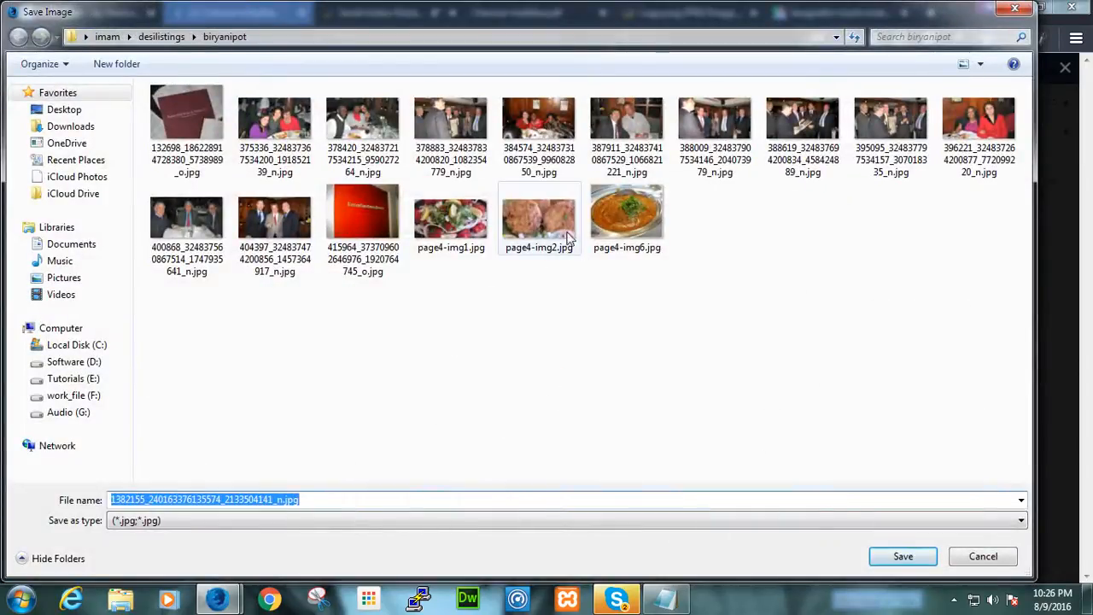
{"action": "key", "text": "Tab"}
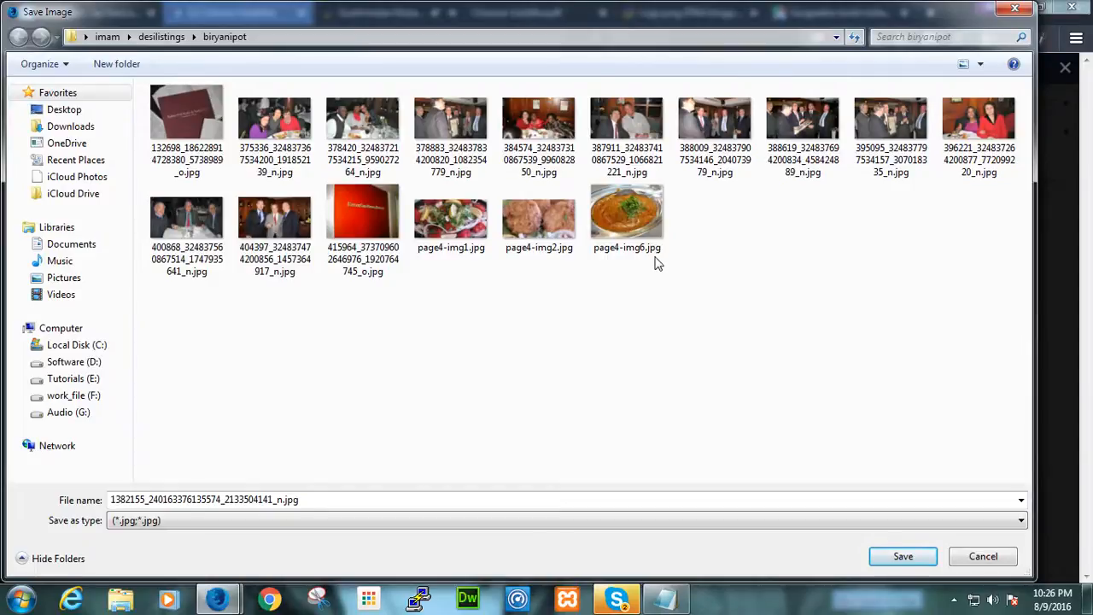
{"action": "left_click", "coordinate": [656, 216]}
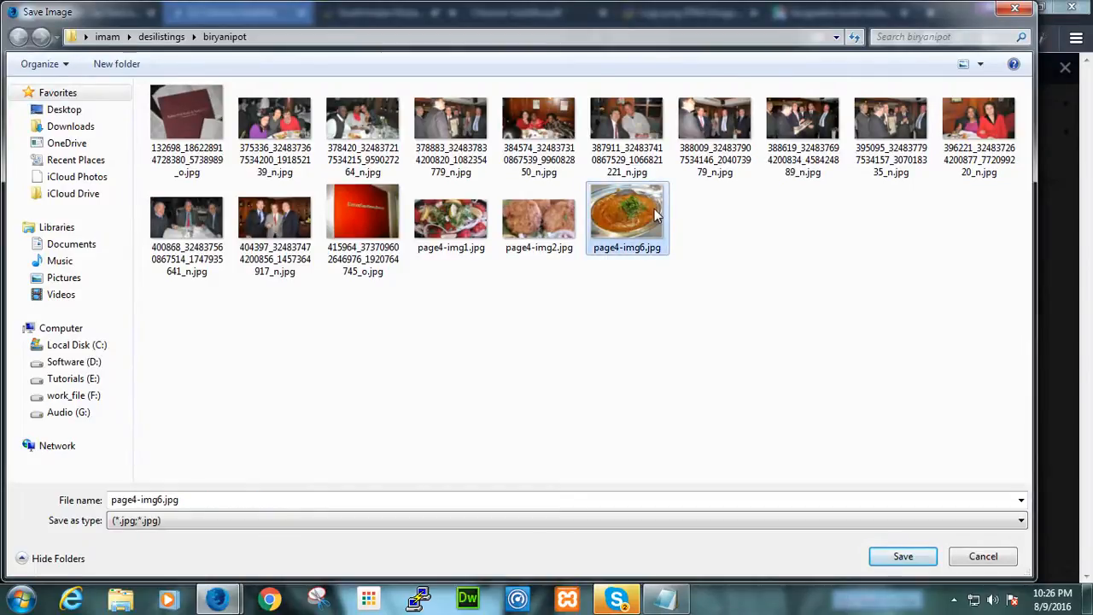
{"action": "left_click", "coordinate": [983, 556]}
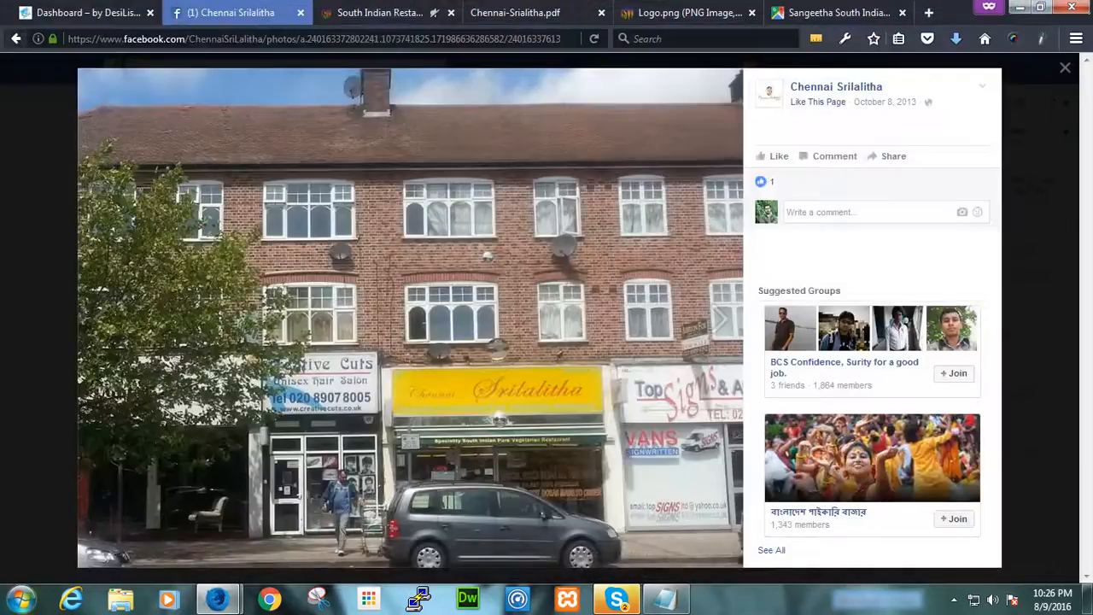
- Switch to Windows Explorer and open the imam folder on the Desktop
{"action": "key", "text": "super"}
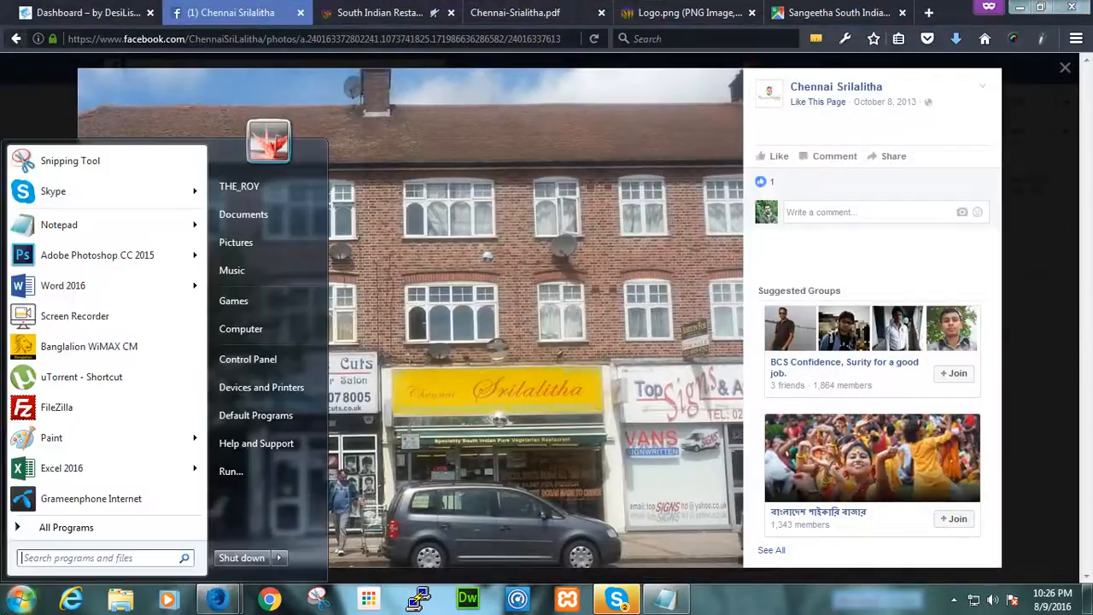
{"action": "left_click", "coordinate": [251, 337]}
{"action": "left_click", "coordinate": [54, 106]}
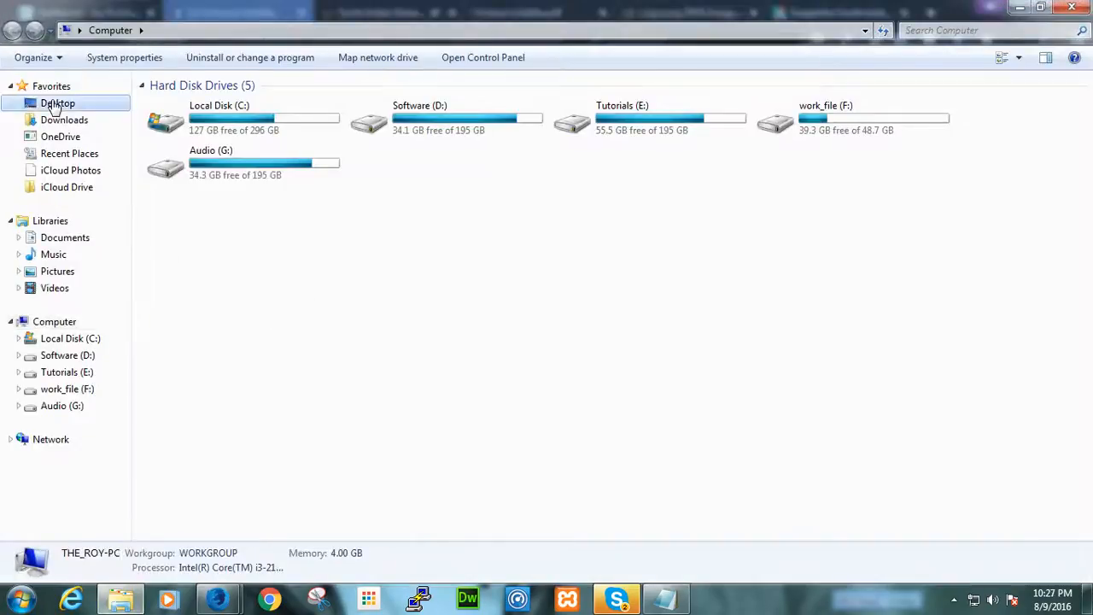
{"action": "left_click", "coordinate": [383, 247]}
{"action": "key", "text": "d"}
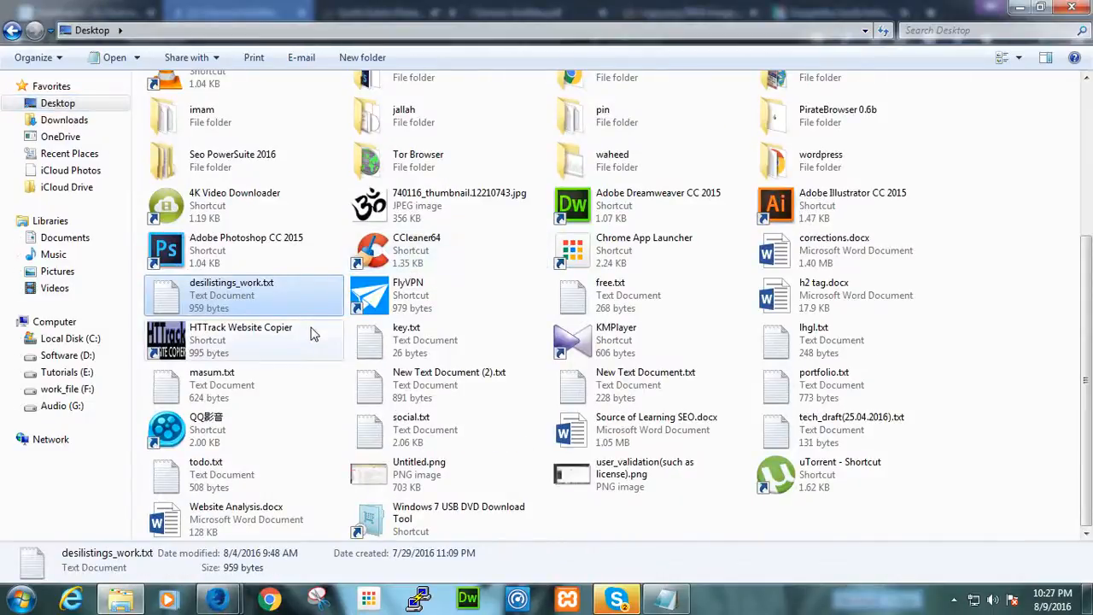
{"action": "left_click", "coordinate": [287, 250]}
{"action": "key", "text": "d"}
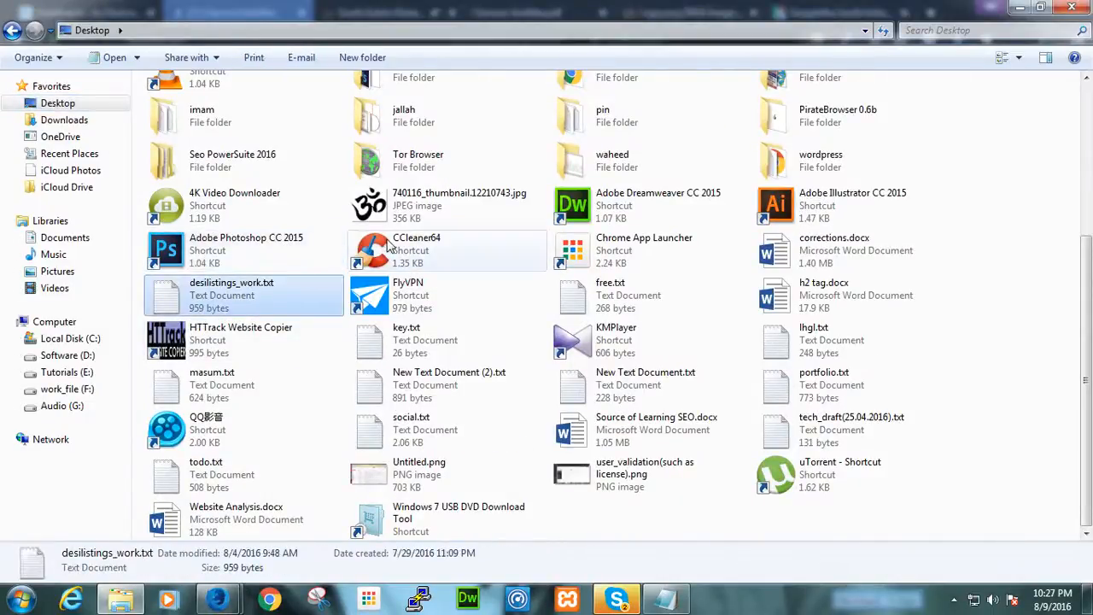
{"action": "double_click", "coordinate": [256, 127]}
- Open the biryanipot image folder inside the desilistings folder
{"action": "left_click", "coordinate": [252, 141]}
{"action": "key", "text": "d"}
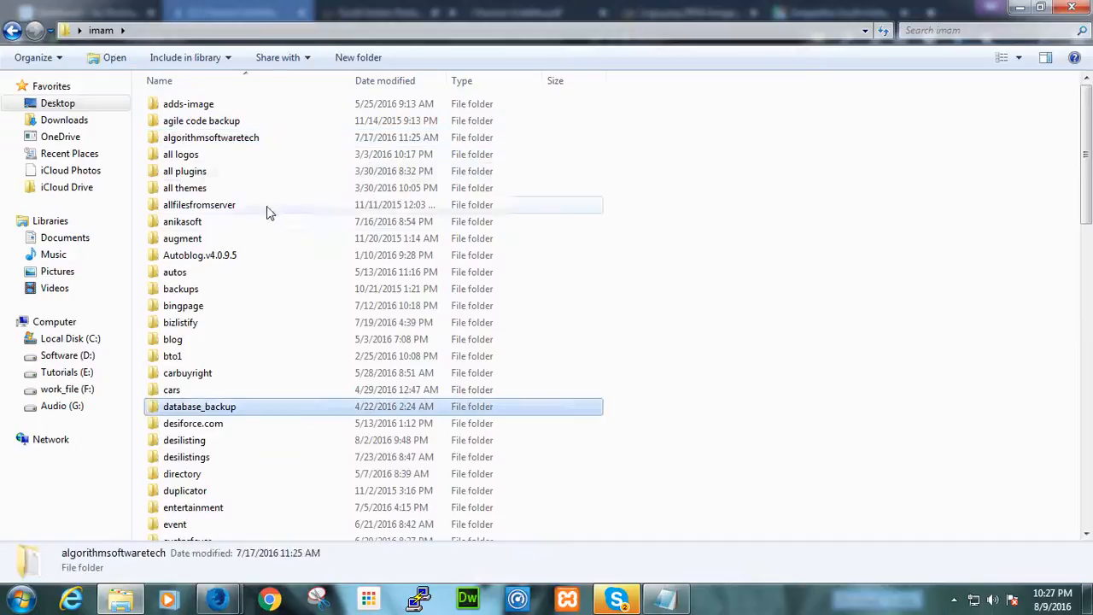
{"action": "left_click", "coordinate": [234, 458]}
{"action": "double_click", "coordinate": [234, 458]}
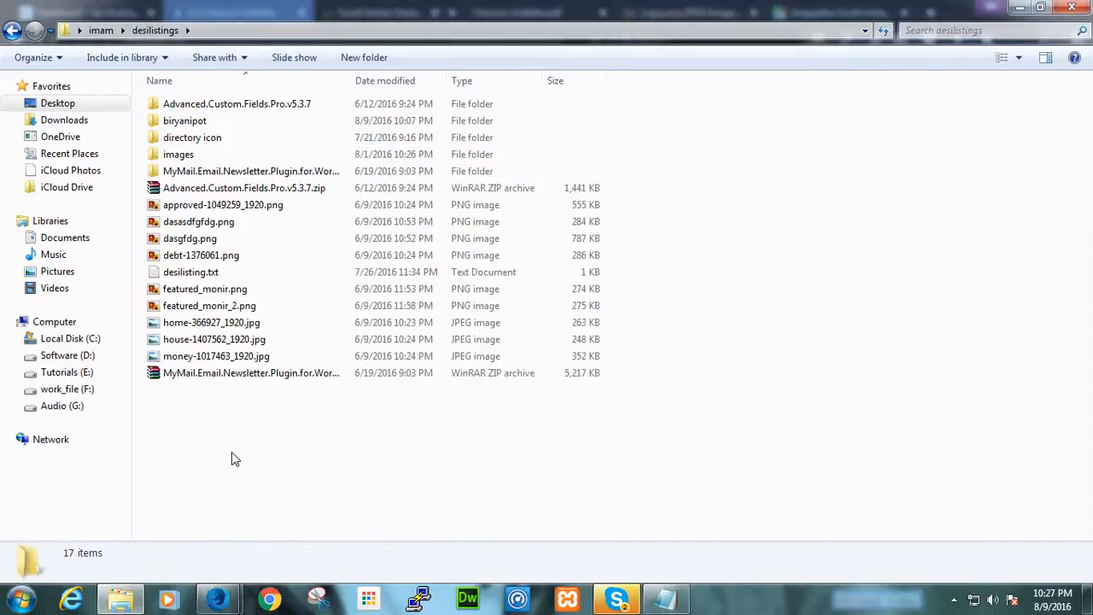
{"action": "left_click", "coordinate": [219, 121]}
{"action": "double_click", "coordinate": [219, 121]}
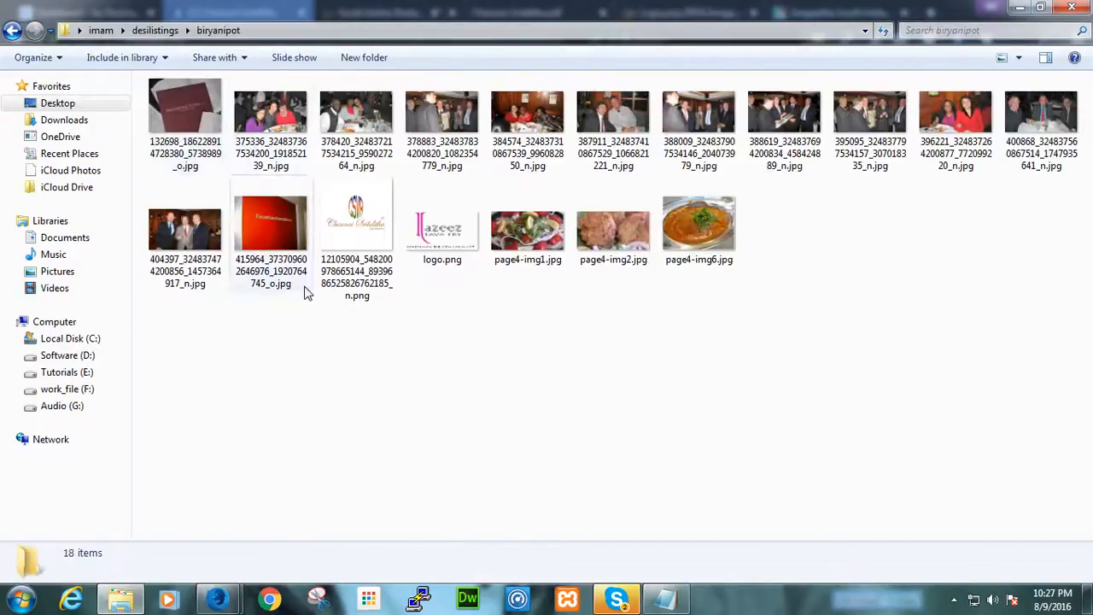
- Delete all images in the biryanipot folder except the Chennai Srilalitha logo PNG
{"action": "key", "text": "ctrl+a"}
{"action": "key", "text": "Delete"}
{"action": "key", "text": "Return"}
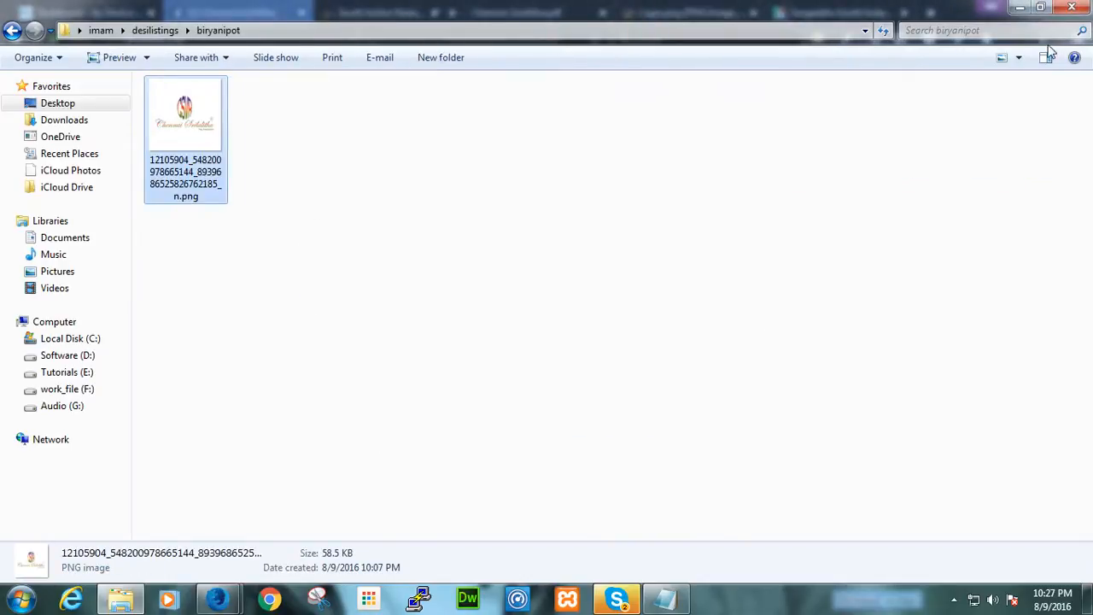
- Return to the Facebook photo of the restaurant's building and save it as a JPG in the biryanipot folder
{"action": "left_click", "coordinate": [1019, 7]}
{"action": "right_click", "coordinate": [430, 292]}
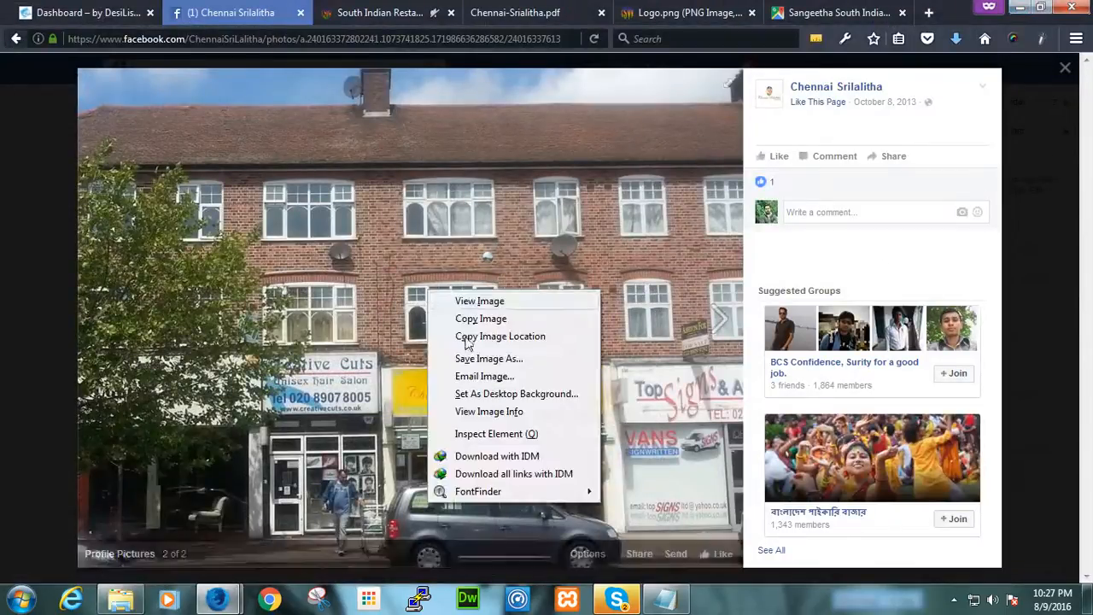
{"action": "left_click", "coordinate": [482, 361]}
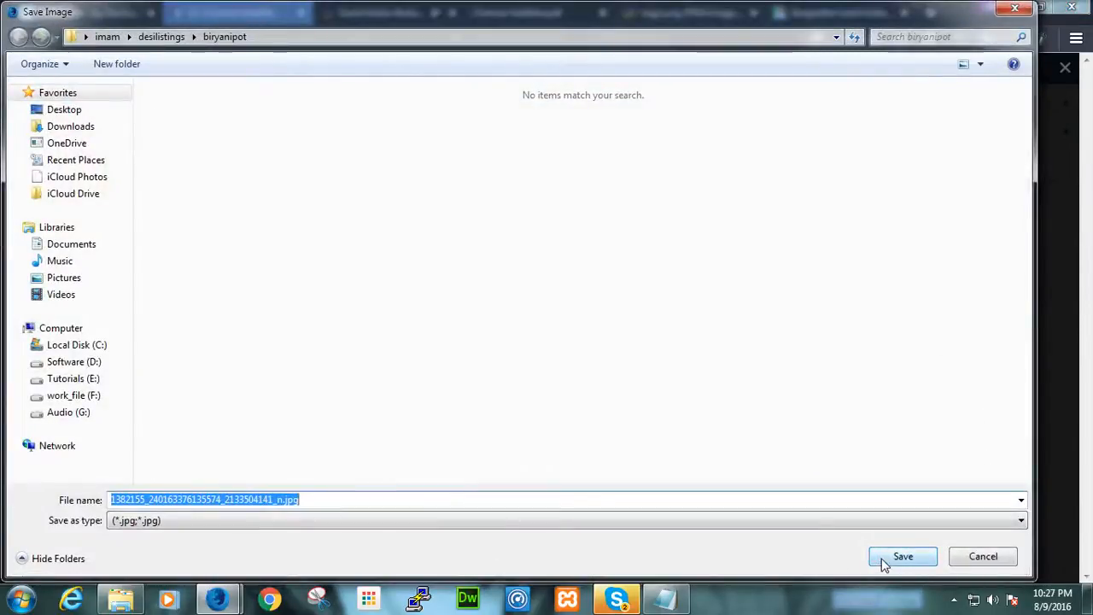
{"action": "left_click", "coordinate": [884, 566]}
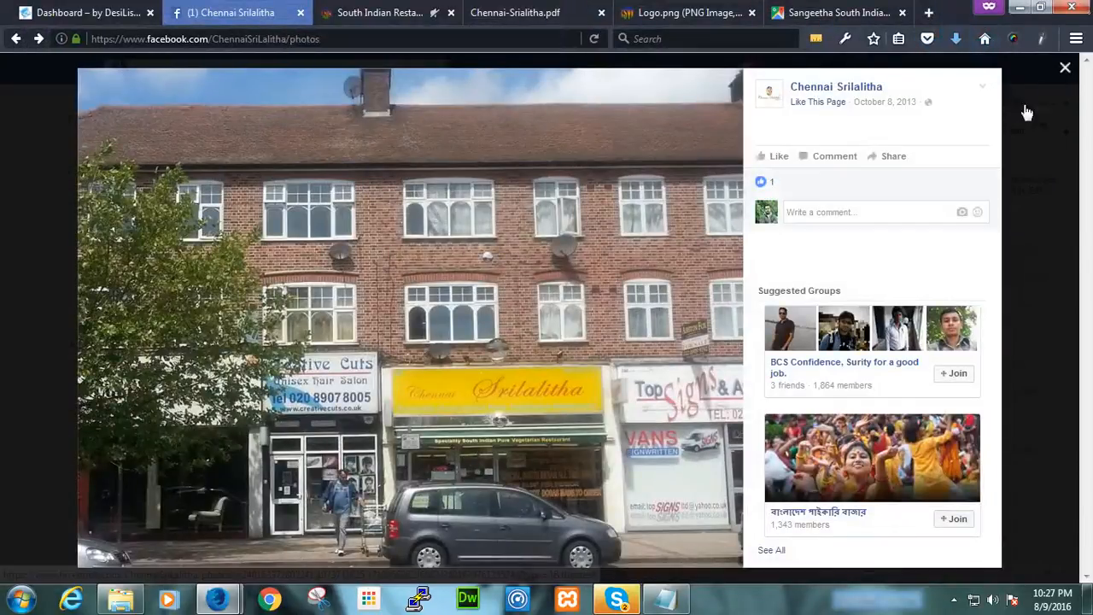
{"action": "key", "text": "Escape"}
- Look through the older food photos on the Facebook page and view the Uthappam picture at full size
{"action": "scroll", "coordinate": [444, 359], "scroll_direction": "up", "scroll_amount": 2}
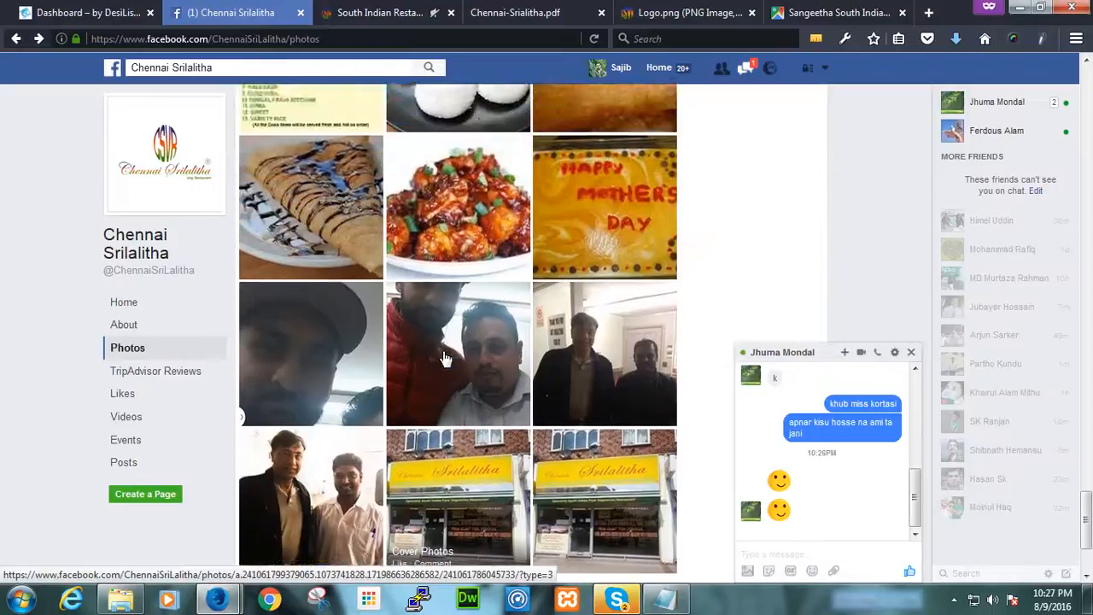
{"action": "scroll", "coordinate": [444, 359], "scroll_direction": "up", "scroll_amount": 2}
{"action": "scroll", "coordinate": [444, 359], "scroll_direction": "up", "scroll_amount": 2}
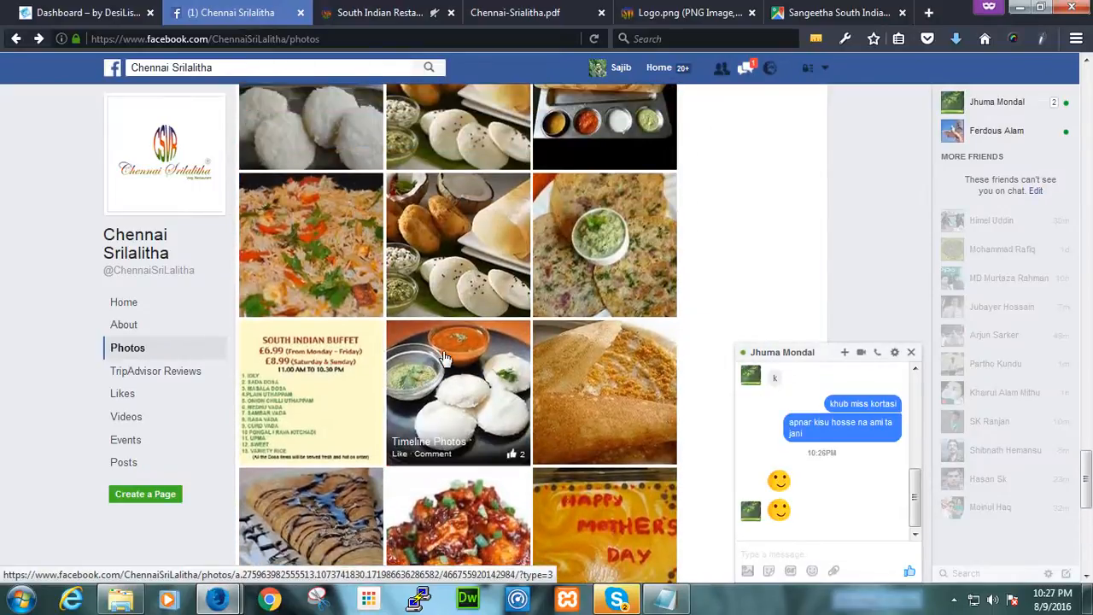
{"action": "left_click", "coordinate": [590, 243]}
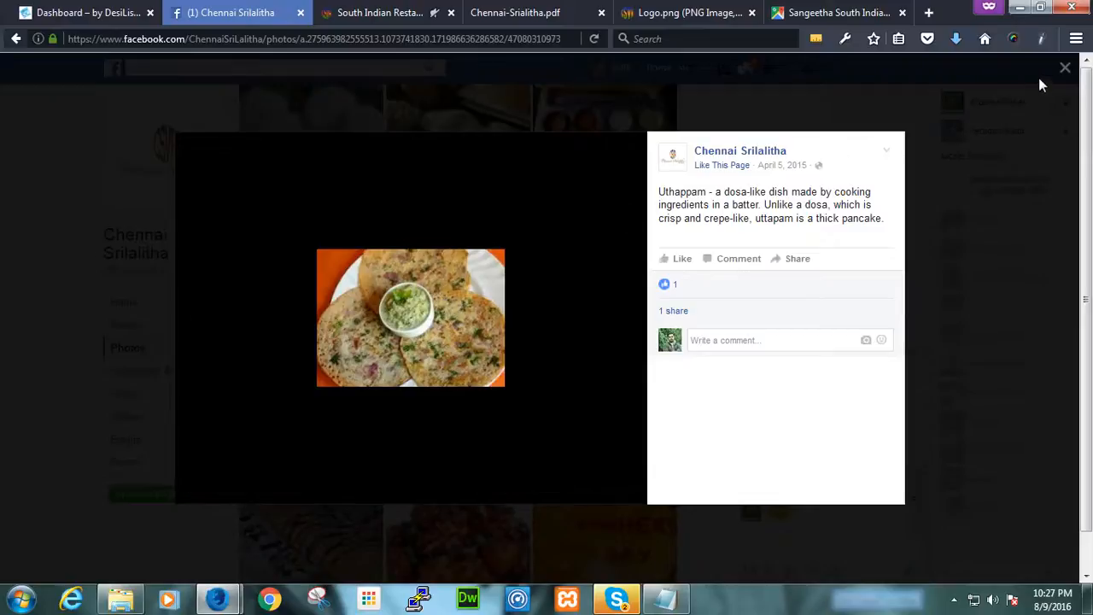
{"action": "left_click", "coordinate": [1065, 68]}
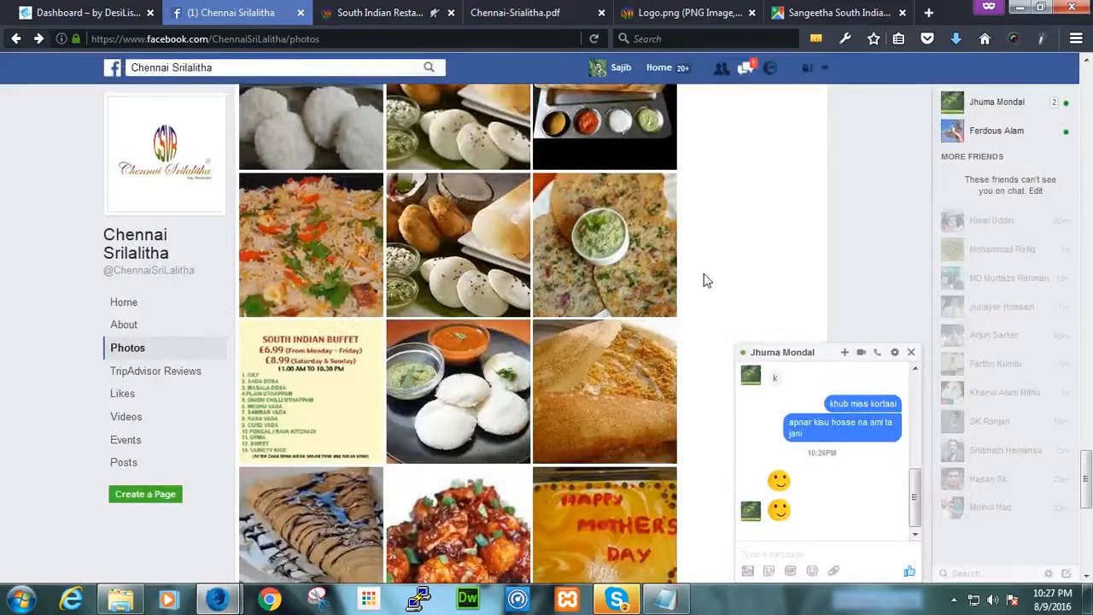
- Save the timeline photo of vadas, idlis and a rolled dosa with coconut halves to the biryanipot folder
{"action": "left_click", "coordinate": [453, 251]}
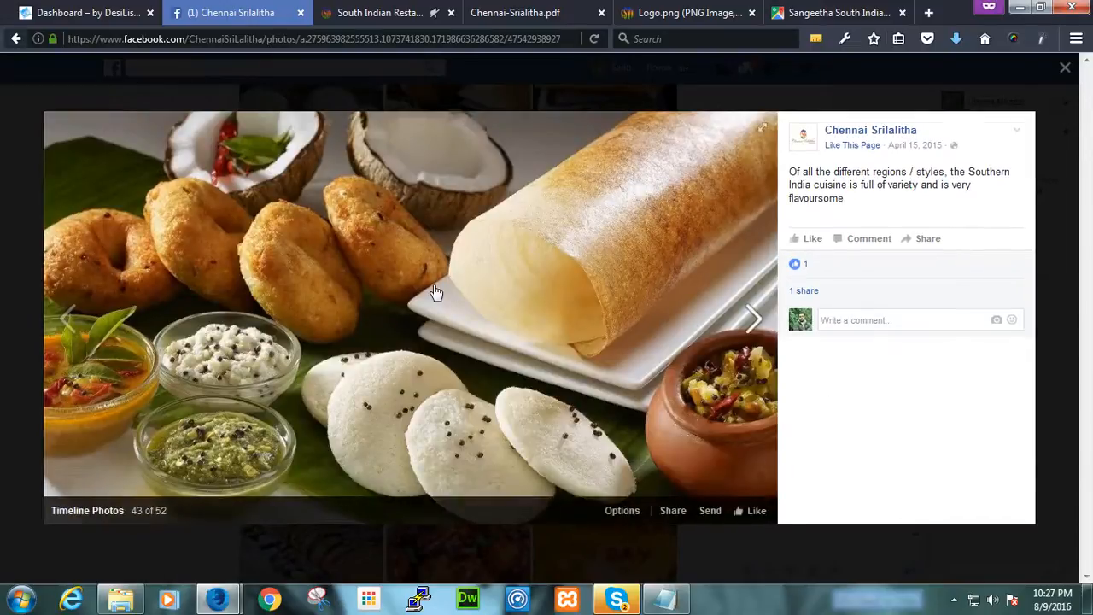
{"action": "right_click", "coordinate": [434, 287]}
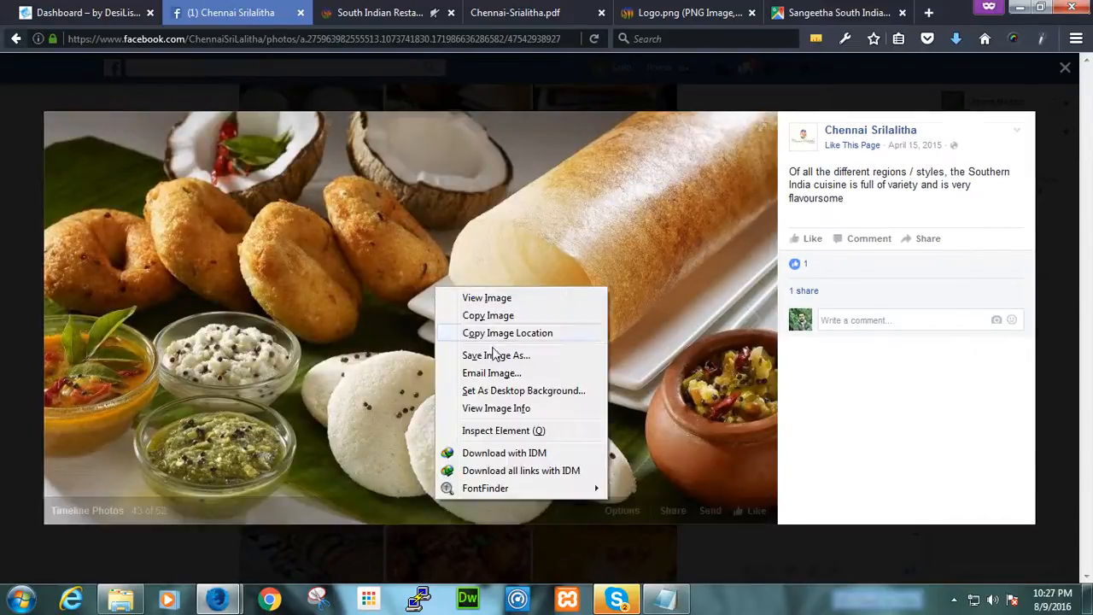
{"action": "left_click", "coordinate": [492, 355]}
{"action": "left_click", "coordinate": [880, 555]}
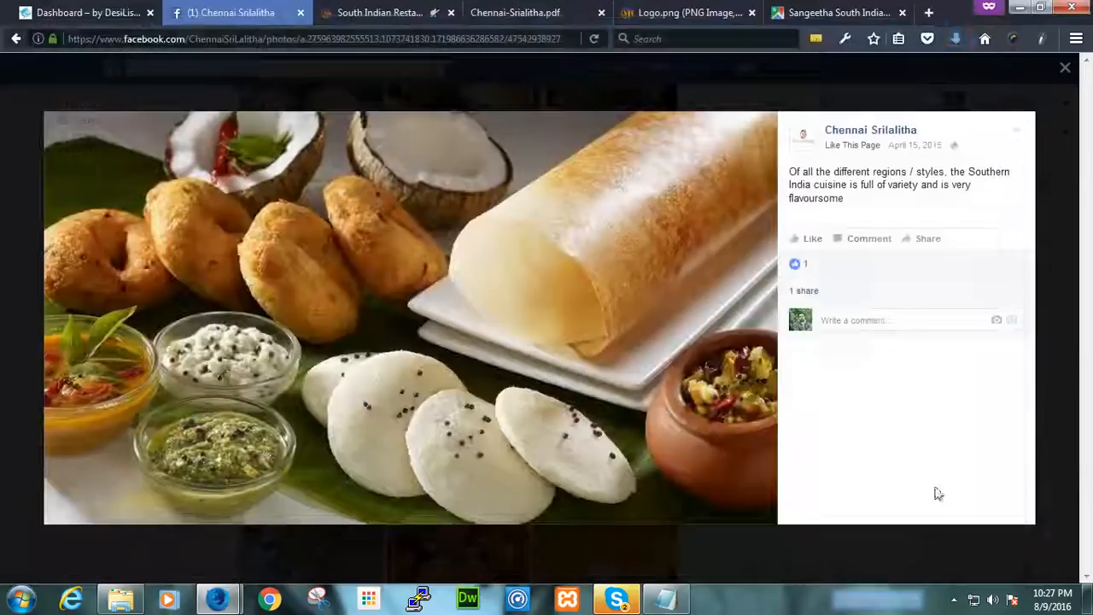
{"action": "left_click", "coordinate": [1065, 68]}
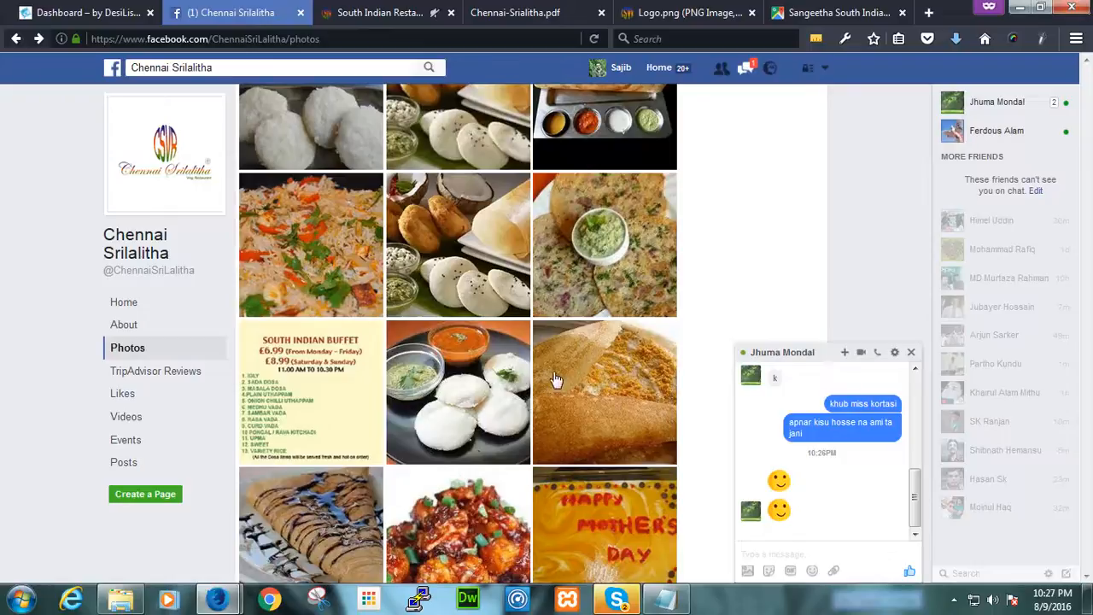
- Save the photo of the rolled dosa on a metal tray with four dips to the biryanipot folder
{"action": "scroll", "coordinate": [557, 374], "scroll_direction": "up", "scroll_amount": 2}
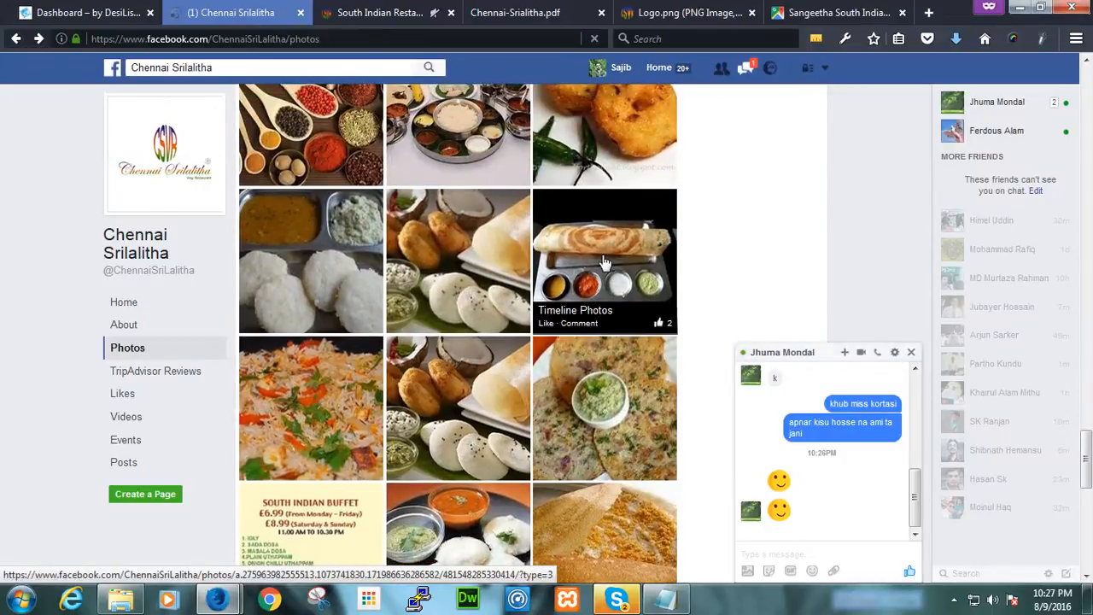
{"action": "left_click", "coordinate": [603, 263]}
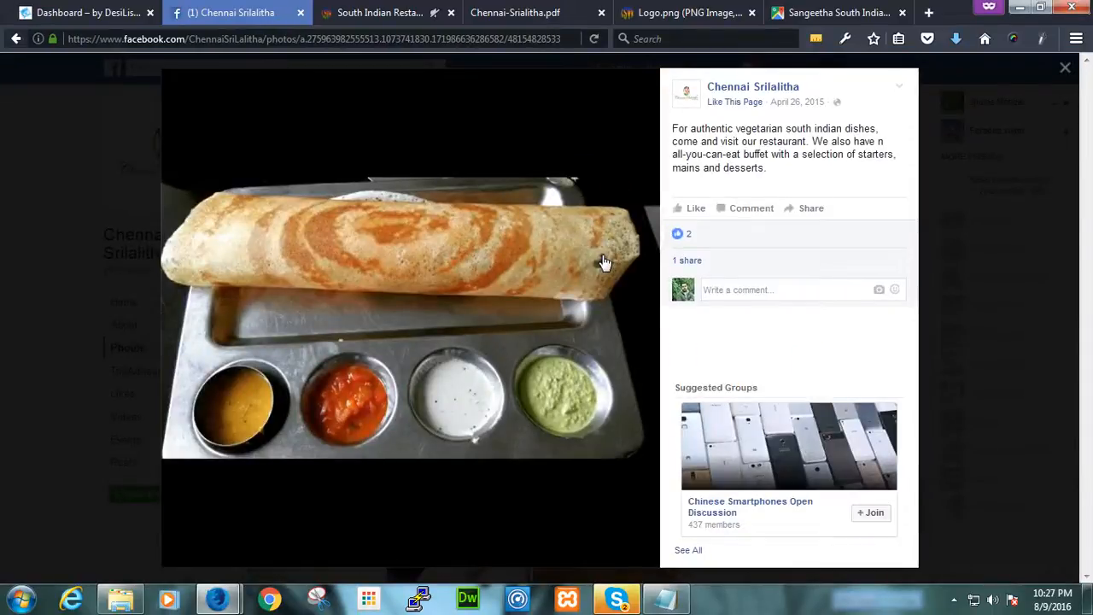
{"action": "right_click", "coordinate": [417, 282]}
{"action": "left_click", "coordinate": [470, 352]}
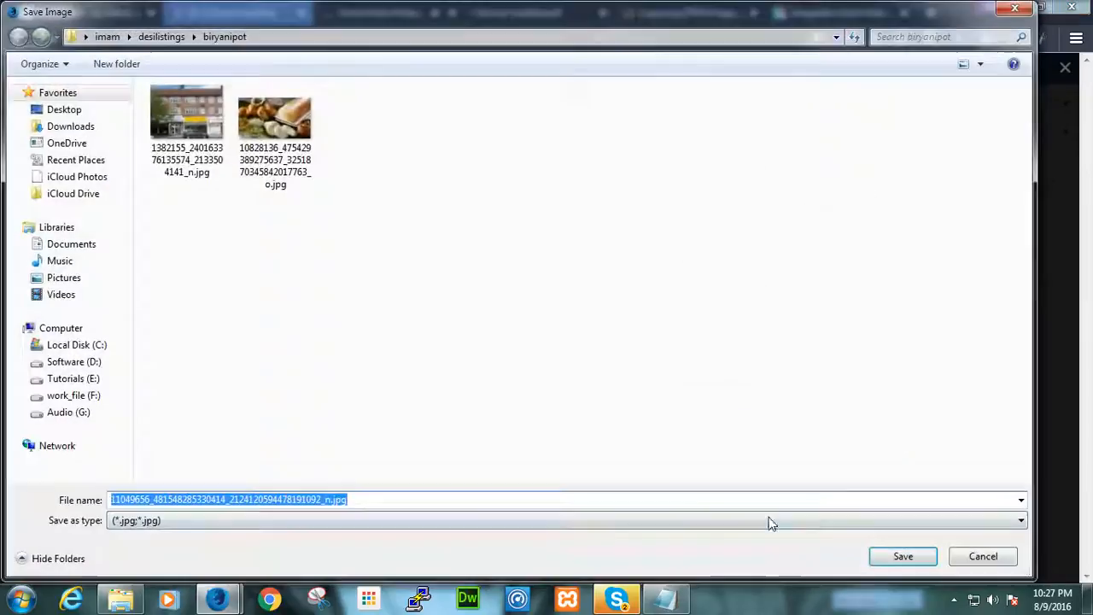
{"action": "left_click", "coordinate": [901, 556]}
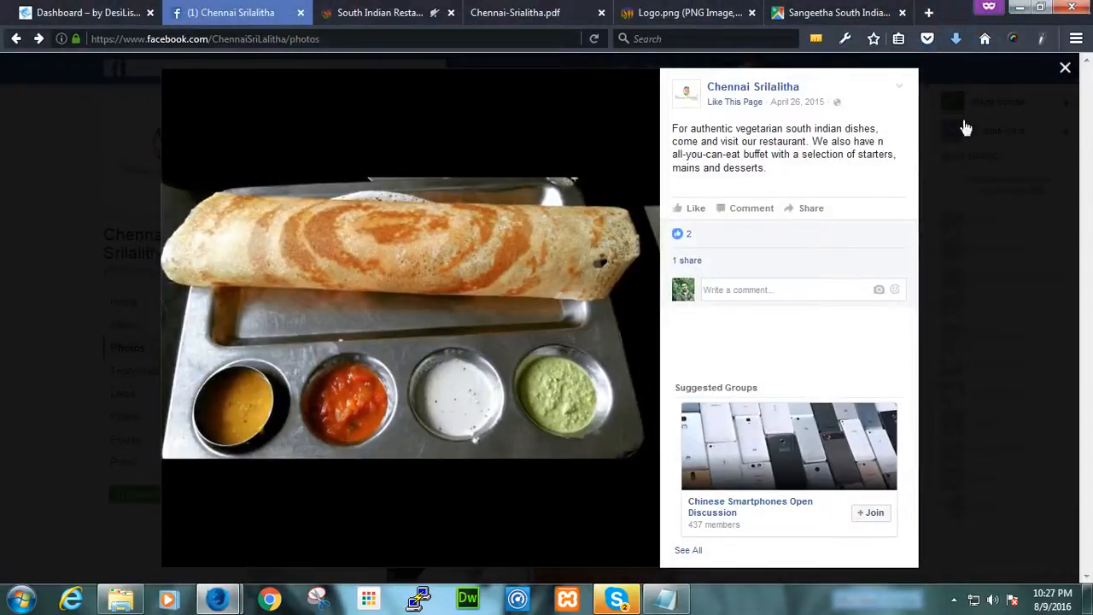
{"action": "key", "text": "Escape"}
- Save the photo of assorted spices in wooden spoons and bowls to the biryanipot folder
{"action": "scroll", "coordinate": [321, 282], "scroll_direction": "up", "scroll_amount": 3}
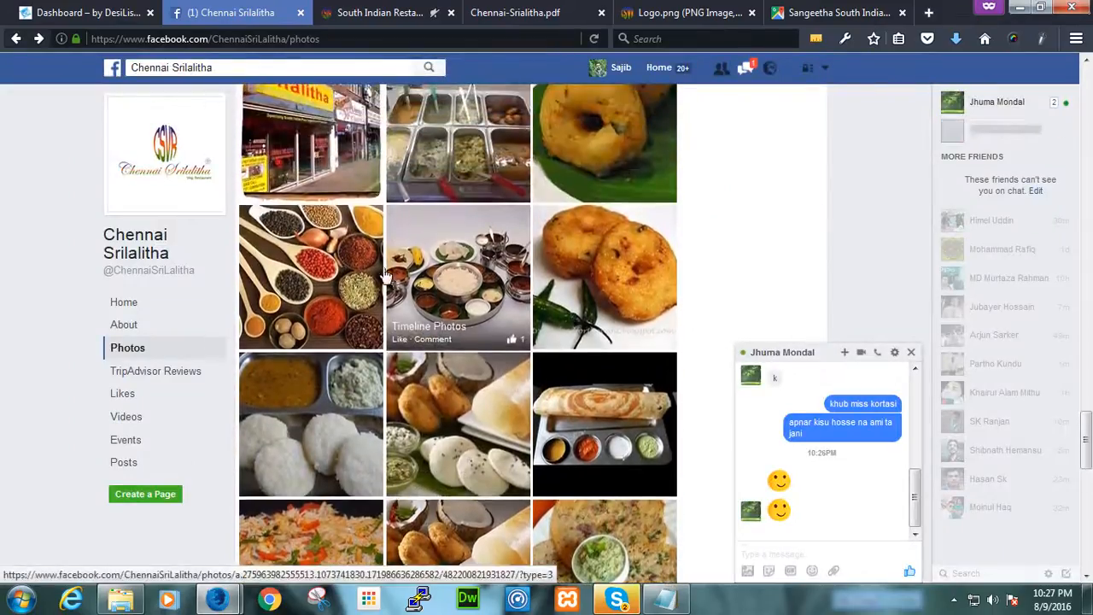
{"action": "left_click", "coordinate": [320, 282]}
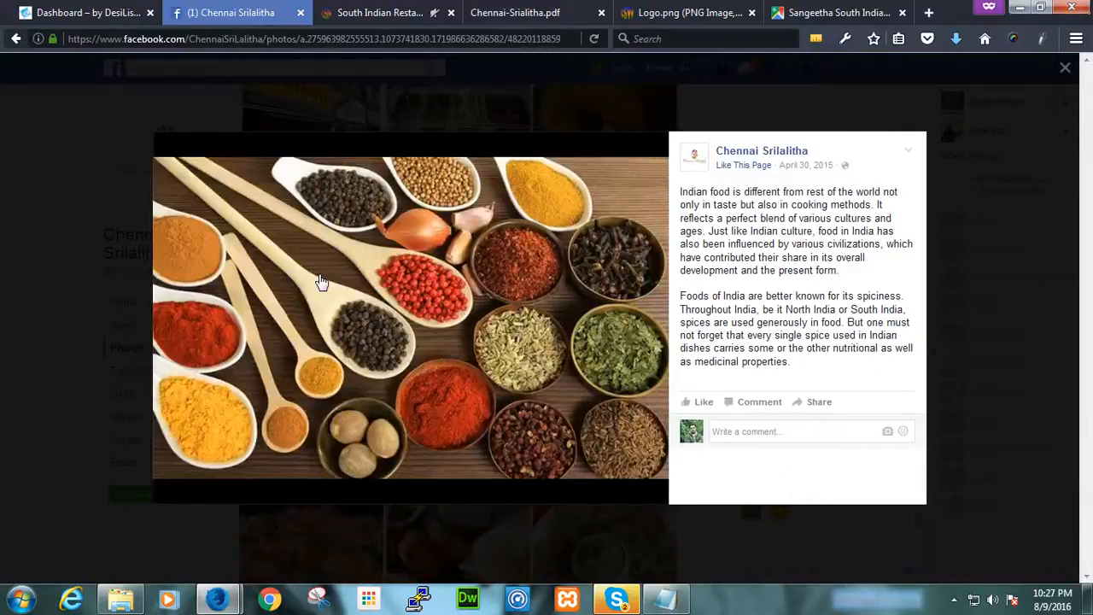
{"action": "right_click", "coordinate": [348, 272]}
{"action": "left_click", "coordinate": [403, 344]}
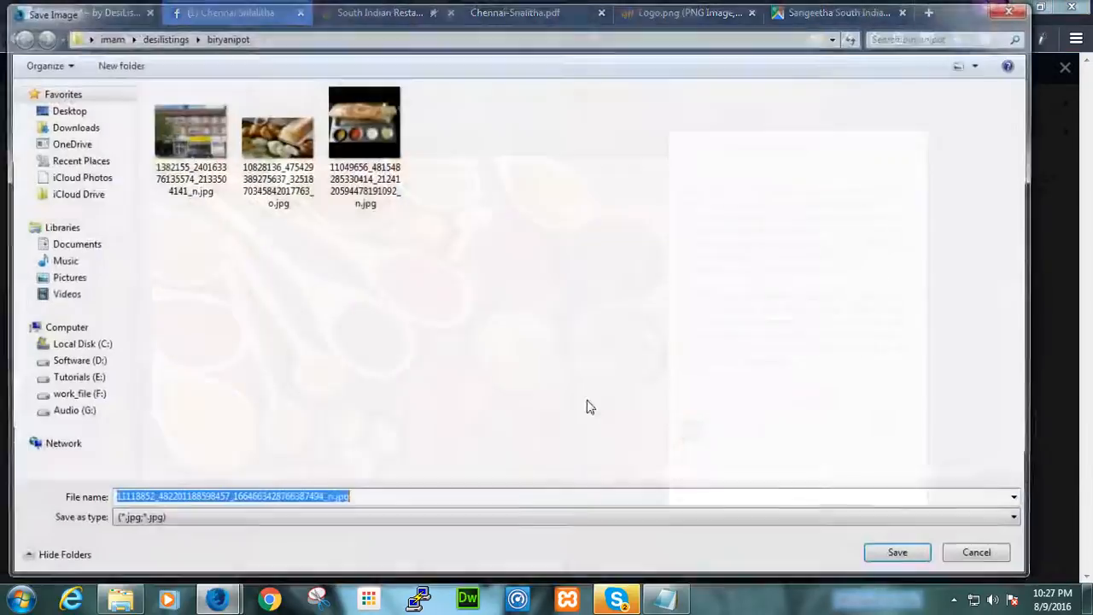
{"action": "left_click", "coordinate": [888, 562]}
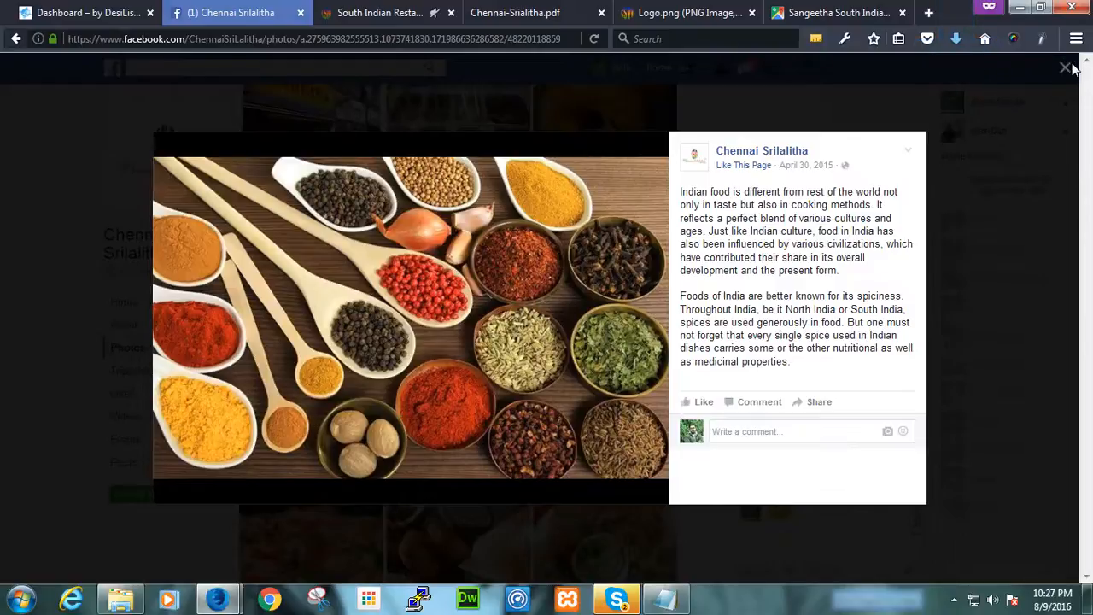
{"action": "left_click", "coordinate": [1066, 67]}
- Save the photo of the South Indian thali with rice and many small bowls to the biryanipot folder
{"action": "scroll", "coordinate": [657, 227], "scroll_direction": "up", "scroll_amount": 2}
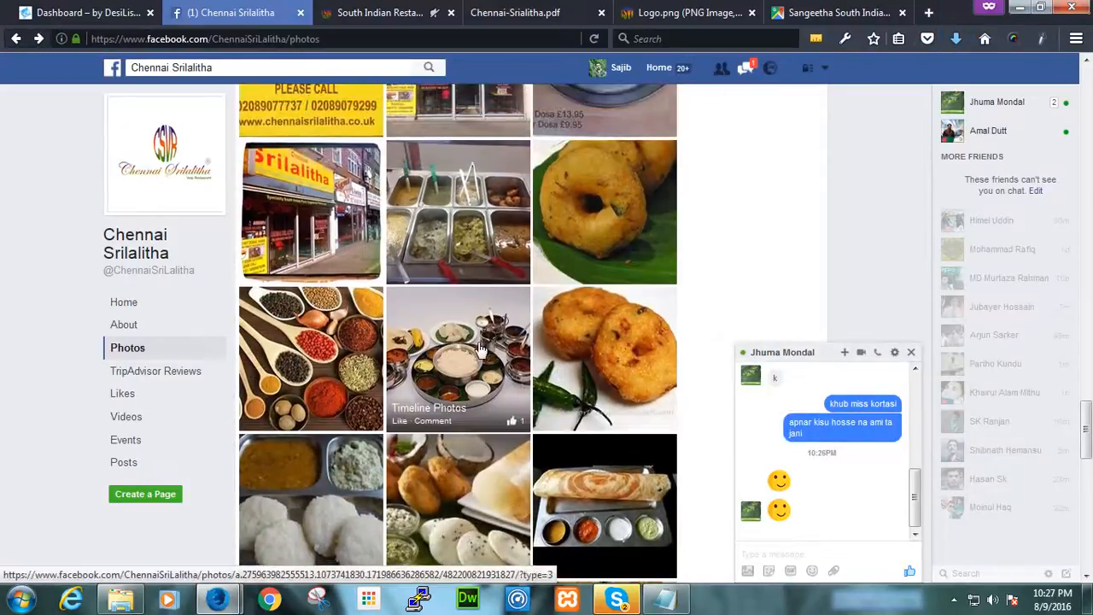
{"action": "left_click", "coordinate": [481, 350]}
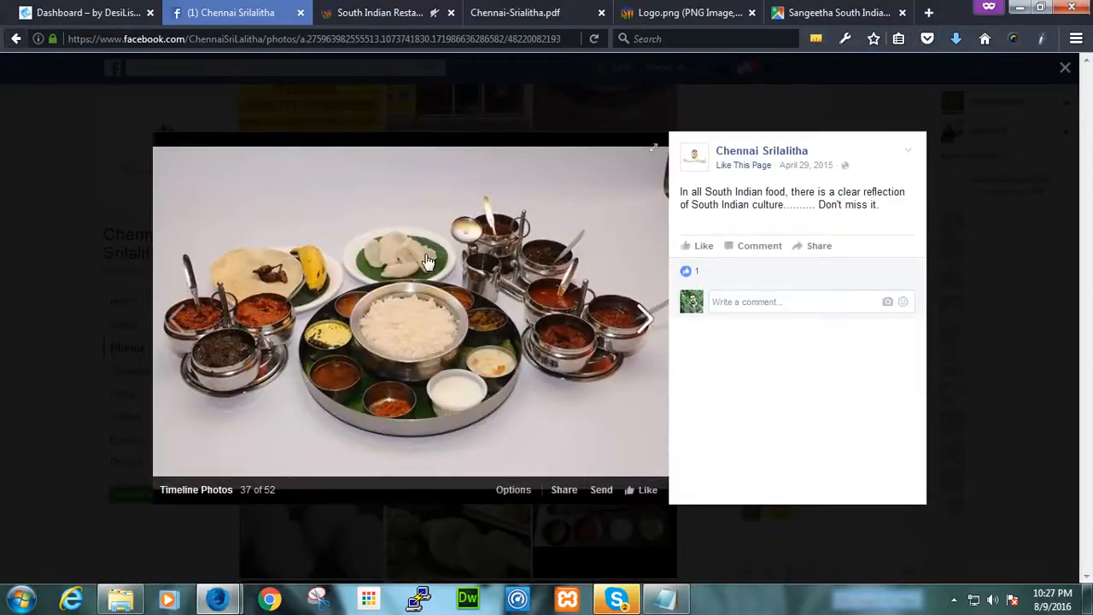
{"action": "right_click", "coordinate": [428, 262]}
{"action": "left_click", "coordinate": [468, 321]}
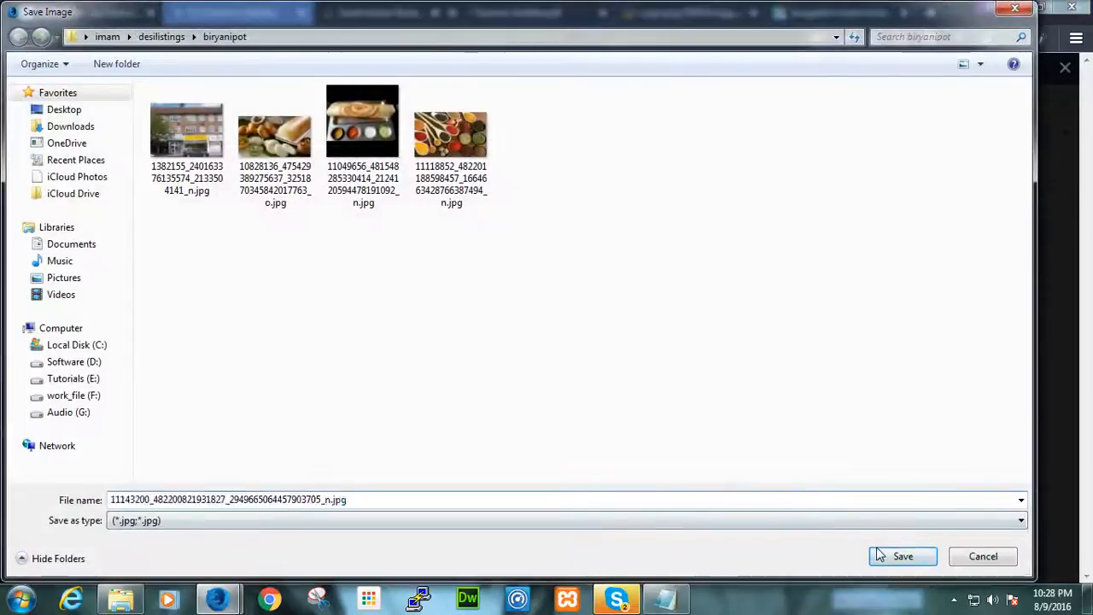
{"action": "left_click", "coordinate": [879, 555]}
{"action": "left_click", "coordinate": [1067, 71]}
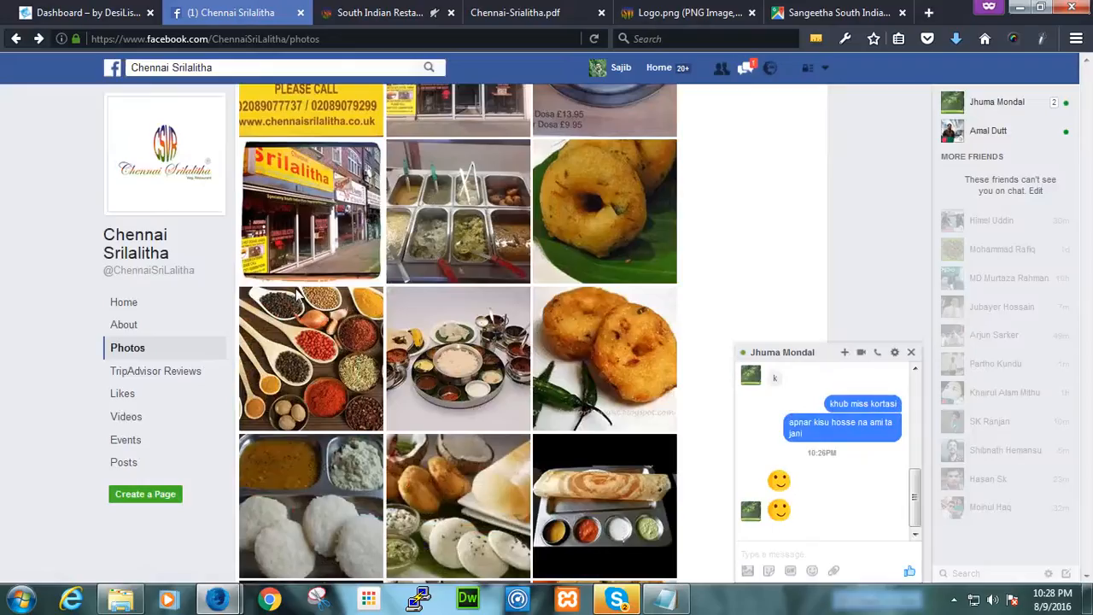
- Save the Poori Masala with Curry photo to the biryanipot folder
{"action": "scroll", "coordinate": [359, 308], "scroll_direction": "up", "scroll_amount": 4}
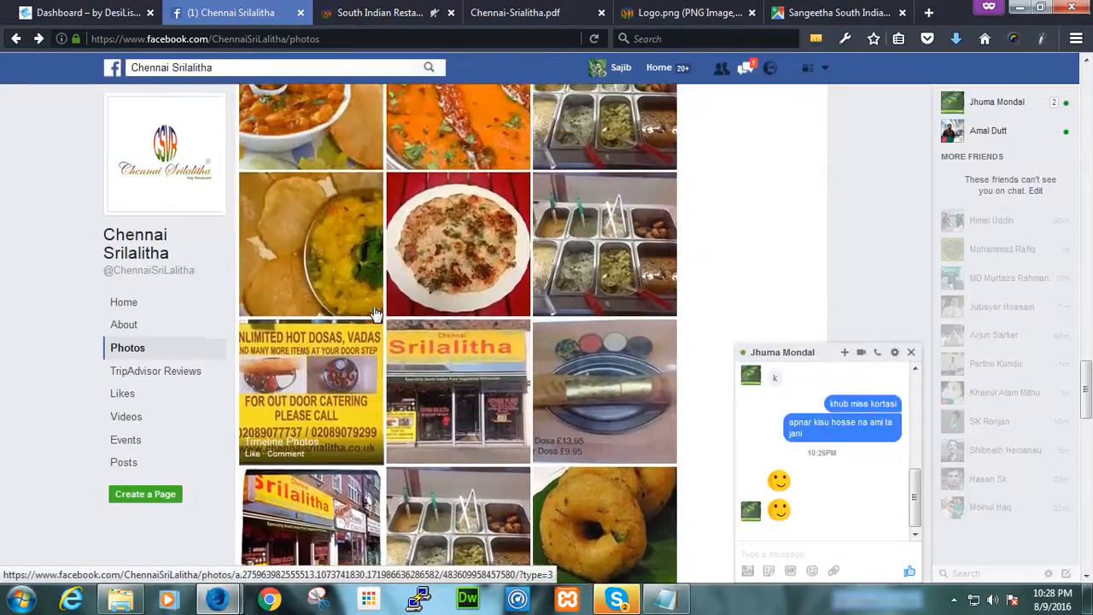
{"action": "scroll", "coordinate": [359, 307], "scroll_direction": "up", "scroll_amount": 2}
{"action": "left_click", "coordinate": [340, 316]}
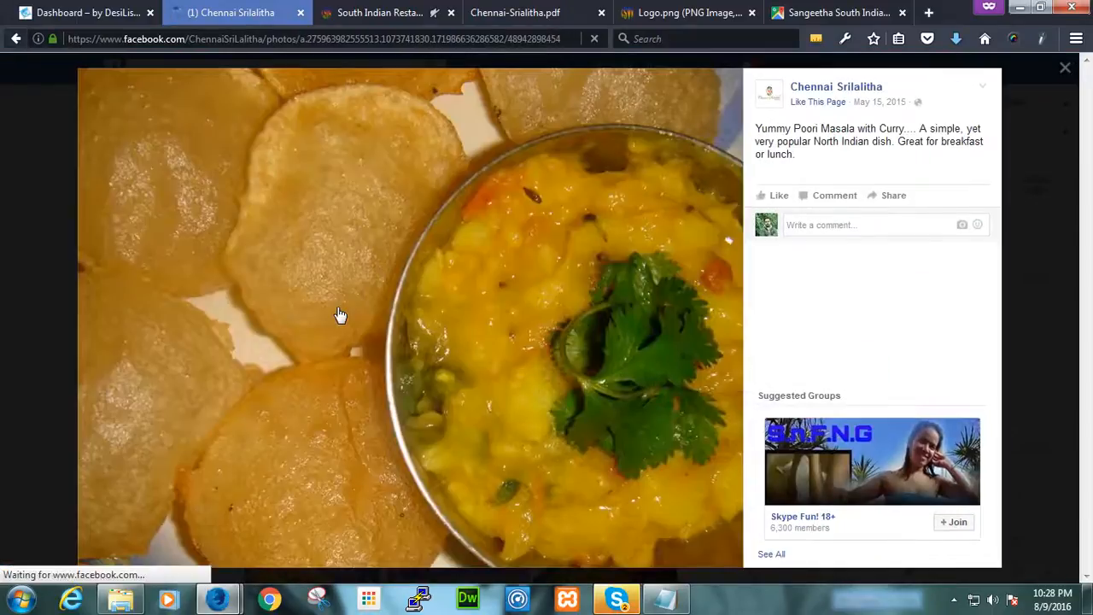
{"action": "right_click", "coordinate": [358, 255]}
{"action": "left_click", "coordinate": [418, 321]}
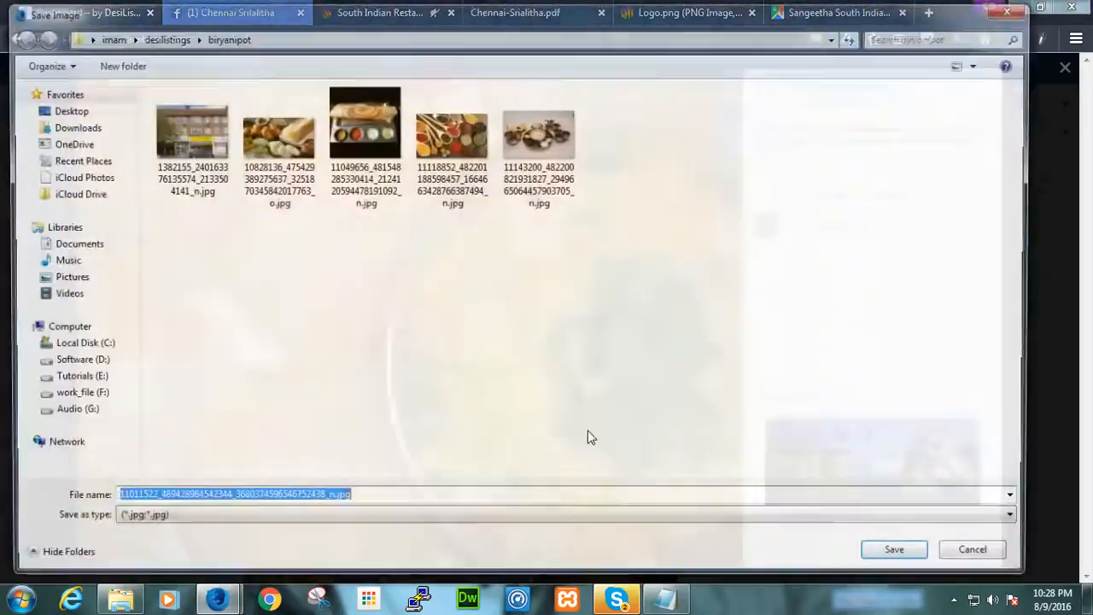
{"action": "left_click", "coordinate": [871, 557]}
{"action": "left_click", "coordinate": [1065, 68]}
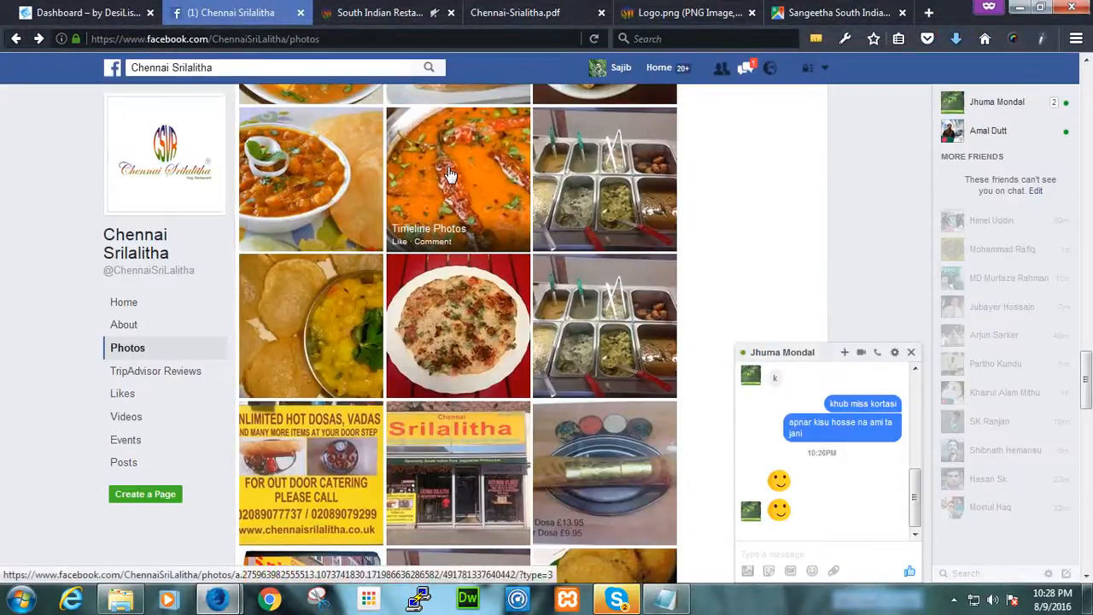
- View the Chana masala photo at full size and return to the photo grid
{"action": "scroll", "coordinate": [449, 175], "scroll_direction": "up", "scroll_amount": 2}
{"action": "left_click", "coordinate": [323, 317]}
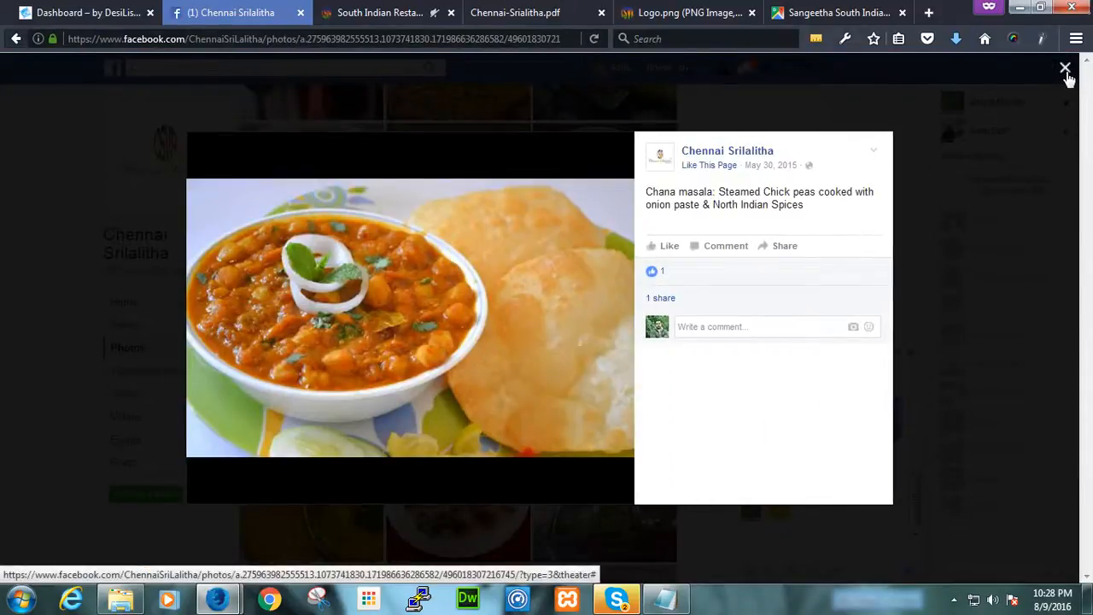
{"action": "key", "text": "Escape"}
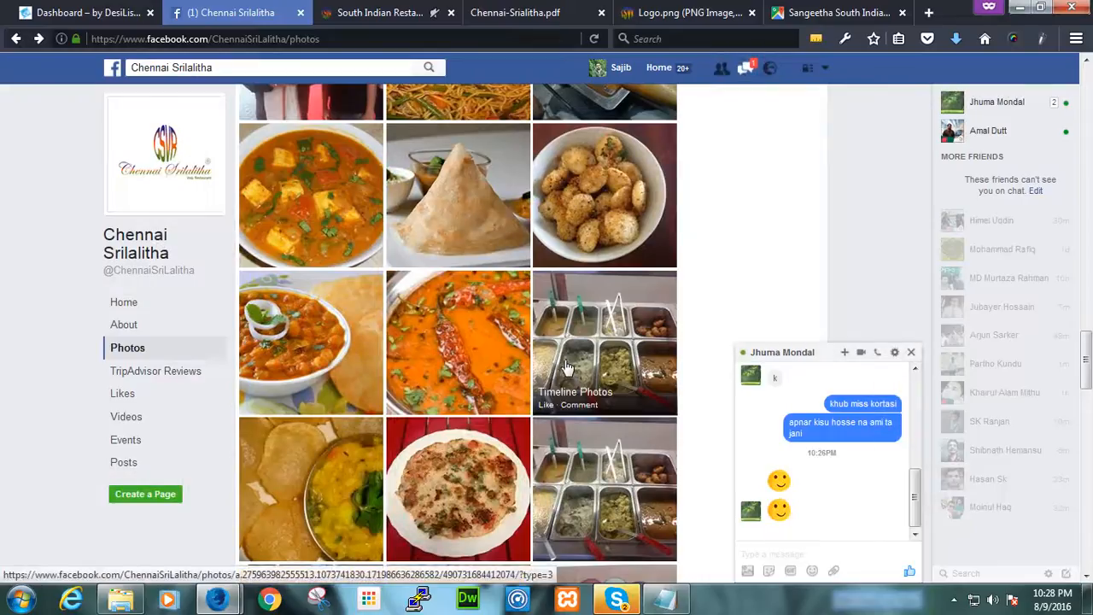
- Save the photo of the cone-shaped dosa on a white plate to the biryanipot folder
{"action": "left_click", "coordinate": [455, 209]}
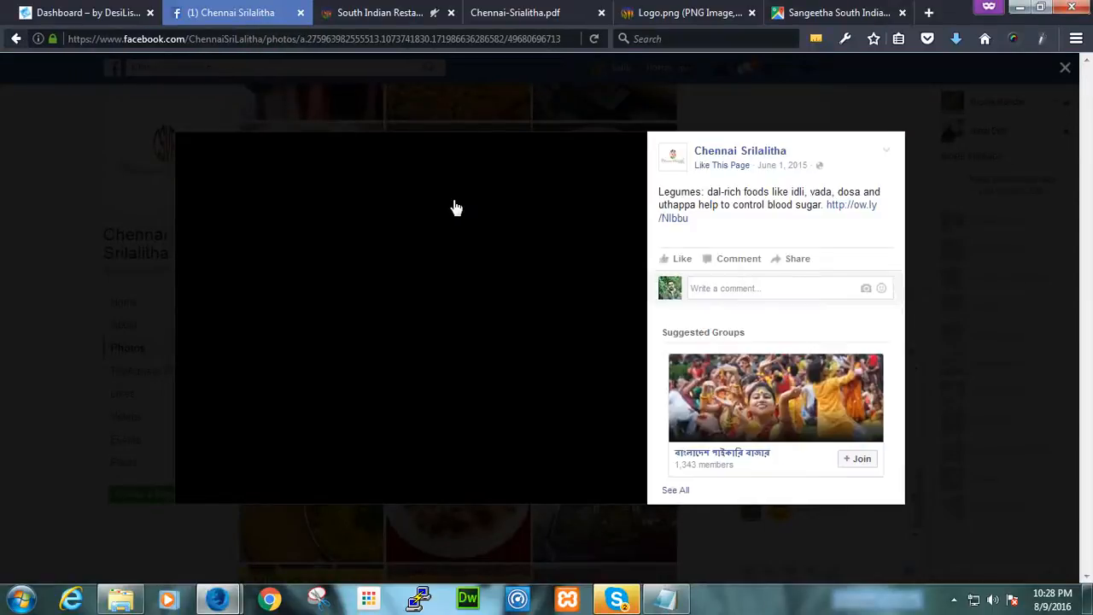
{"action": "right_click", "coordinate": [416, 295]}
{"action": "left_click", "coordinate": [483, 362]}
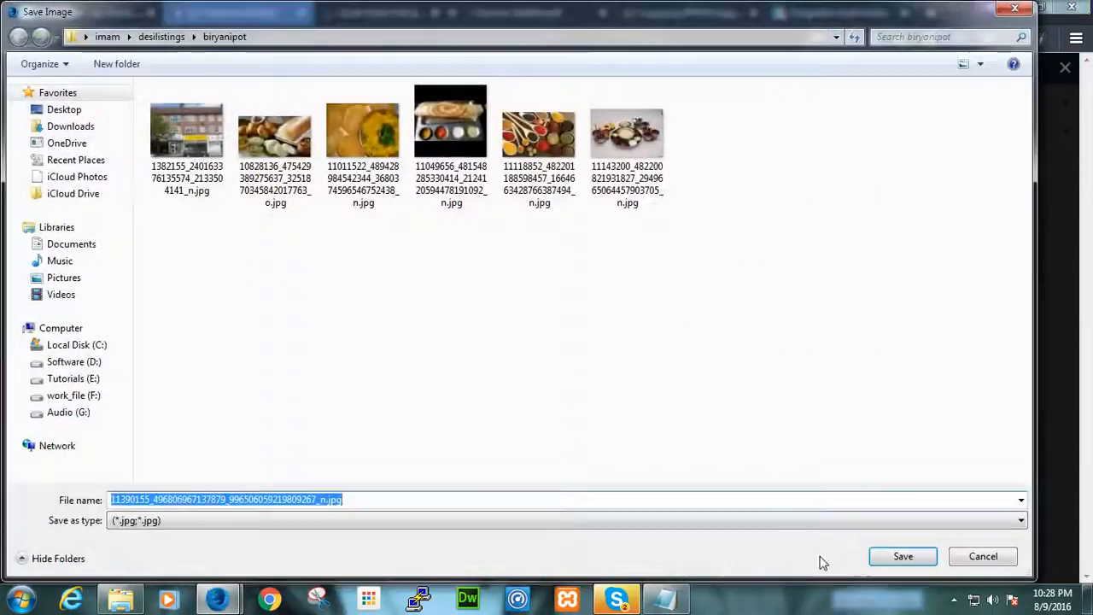
{"action": "left_click", "coordinate": [903, 557]}
{"action": "left_click", "coordinate": [1064, 67]}
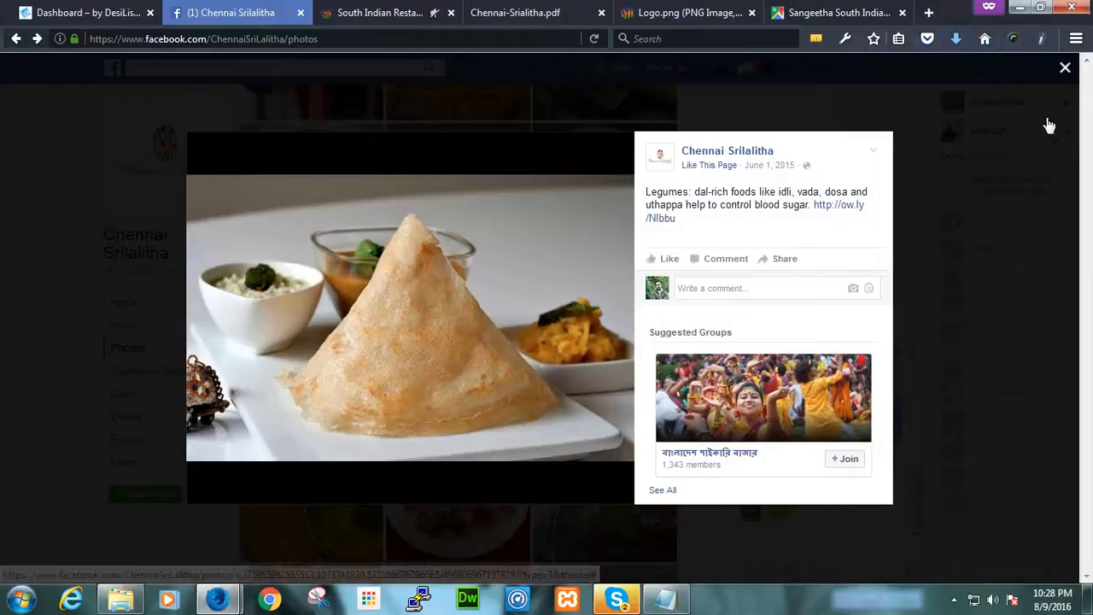
- View the Hakka Noodles photo at full size and return to the photo grid
{"action": "scroll", "coordinate": [704, 408], "scroll_direction": "up", "scroll_amount": 2}
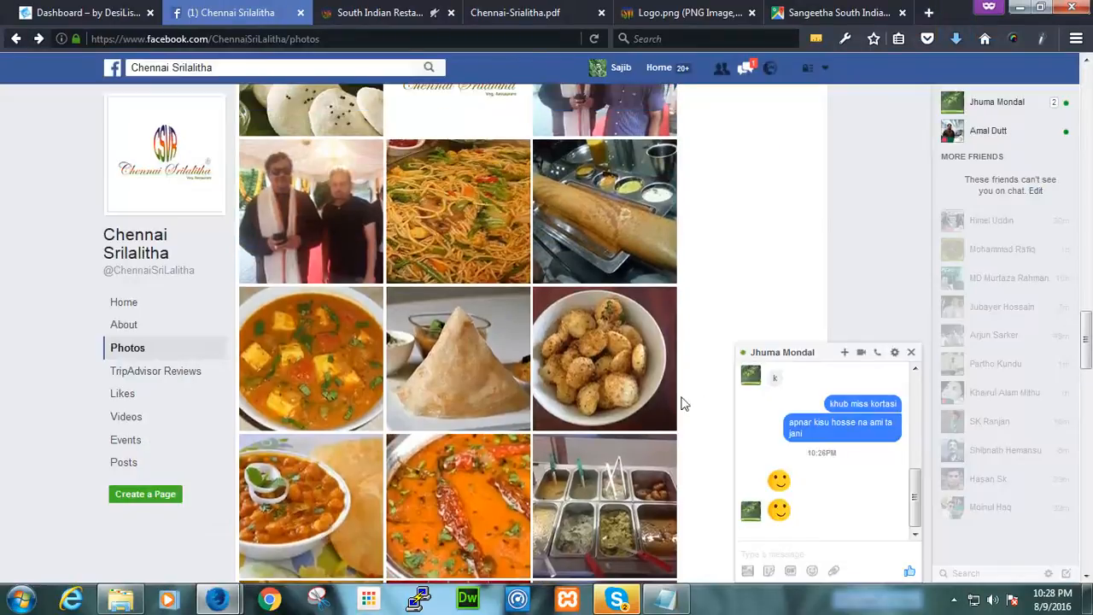
{"action": "left_click", "coordinate": [482, 211]}
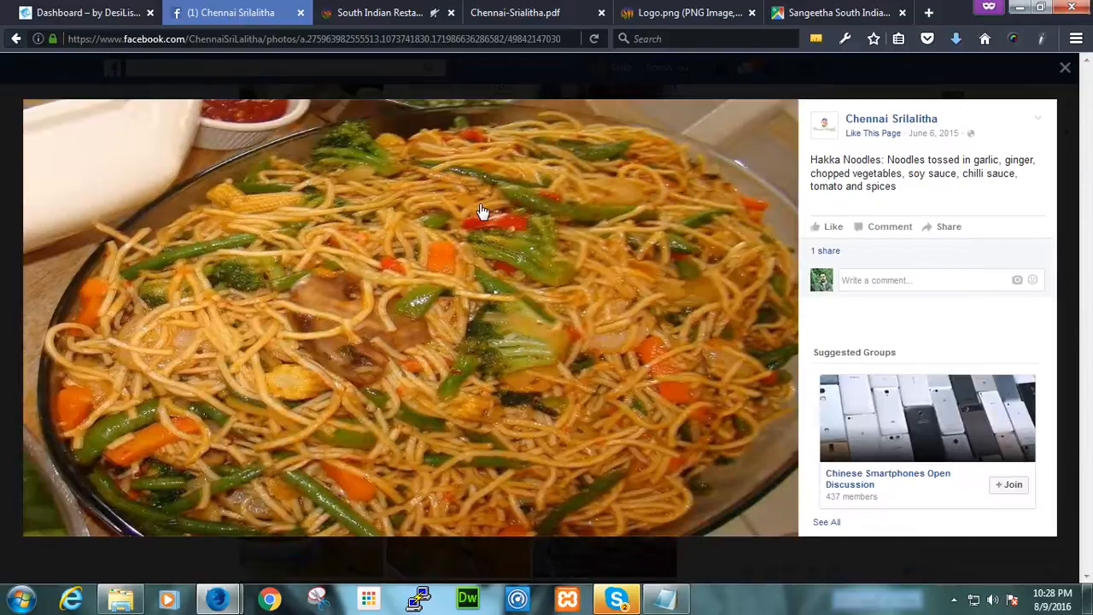
{"action": "left_click", "coordinate": [1065, 69]}
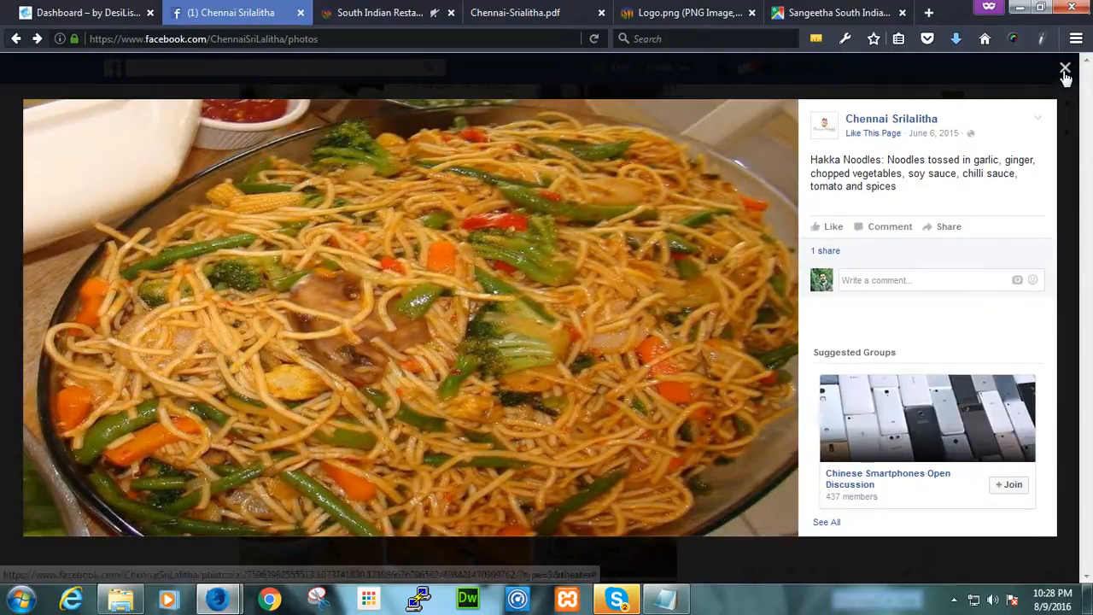
- Save the photo of the stuffed flatbread wedges with a white dip to the biryanipot folder
{"action": "scroll", "coordinate": [588, 469], "scroll_direction": "up", "scroll_amount": 2}
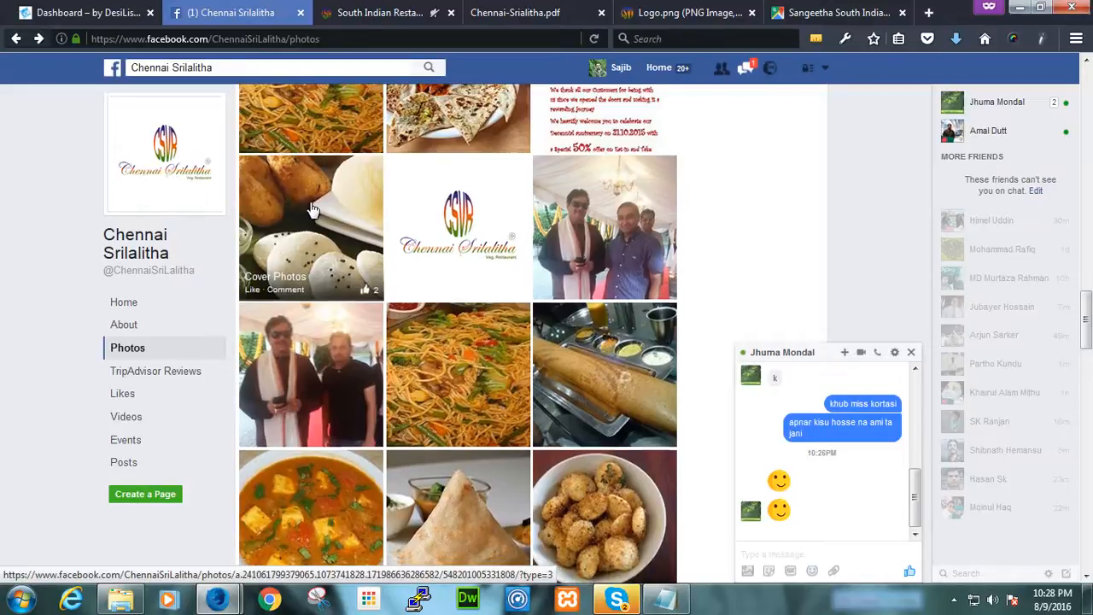
{"action": "scroll", "coordinate": [401, 225], "scroll_direction": "up", "scroll_amount": 3}
{"action": "left_click", "coordinate": [443, 247]}
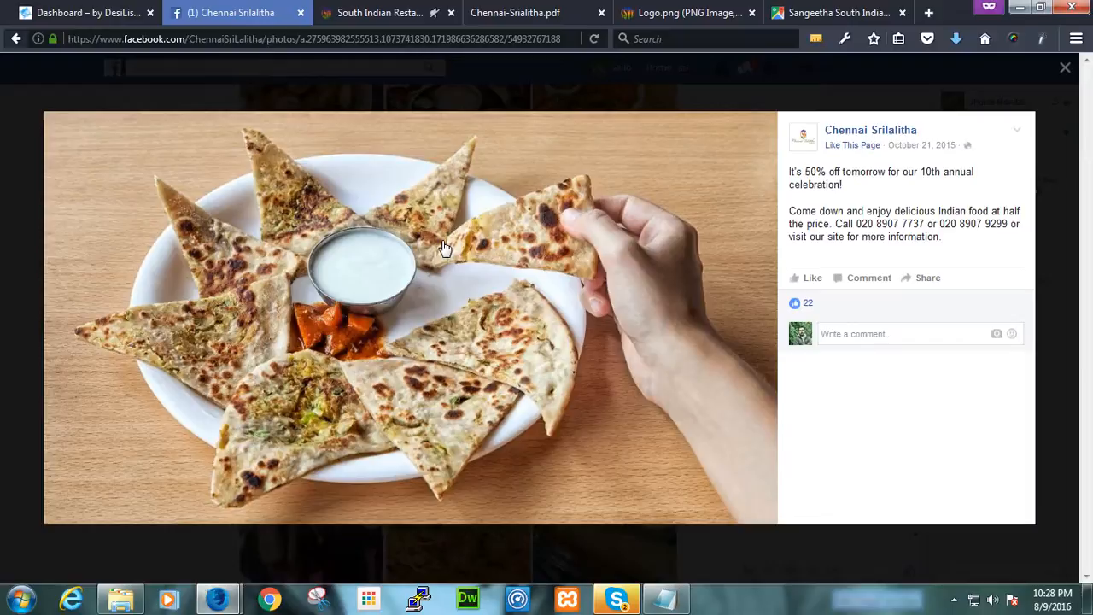
{"action": "right_click", "coordinate": [443, 248]}
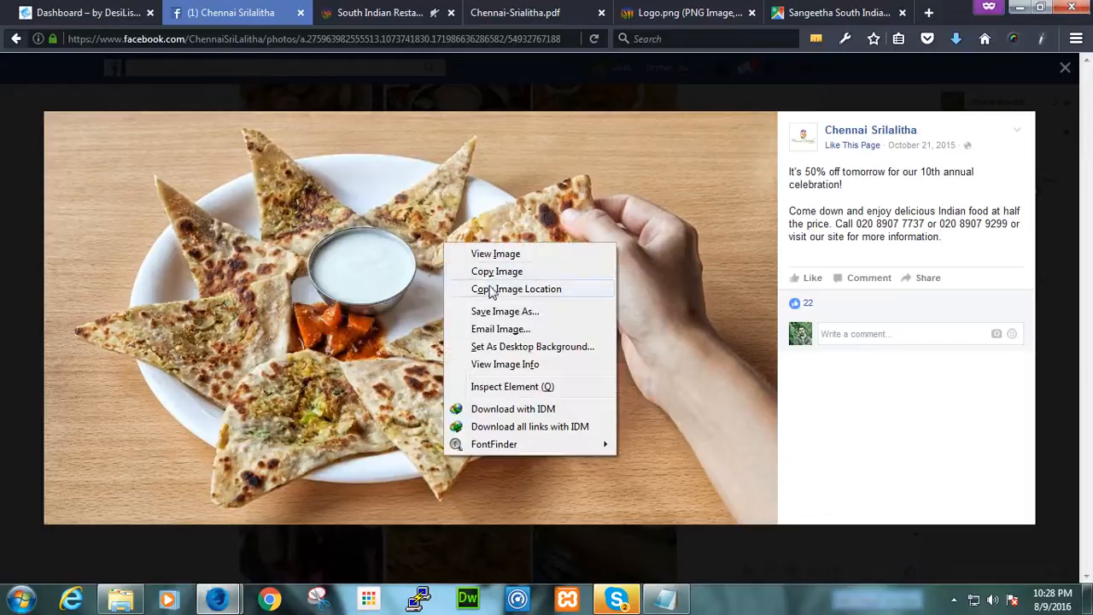
{"action": "left_click", "coordinate": [500, 310]}
{"action": "left_click", "coordinate": [901, 561]}
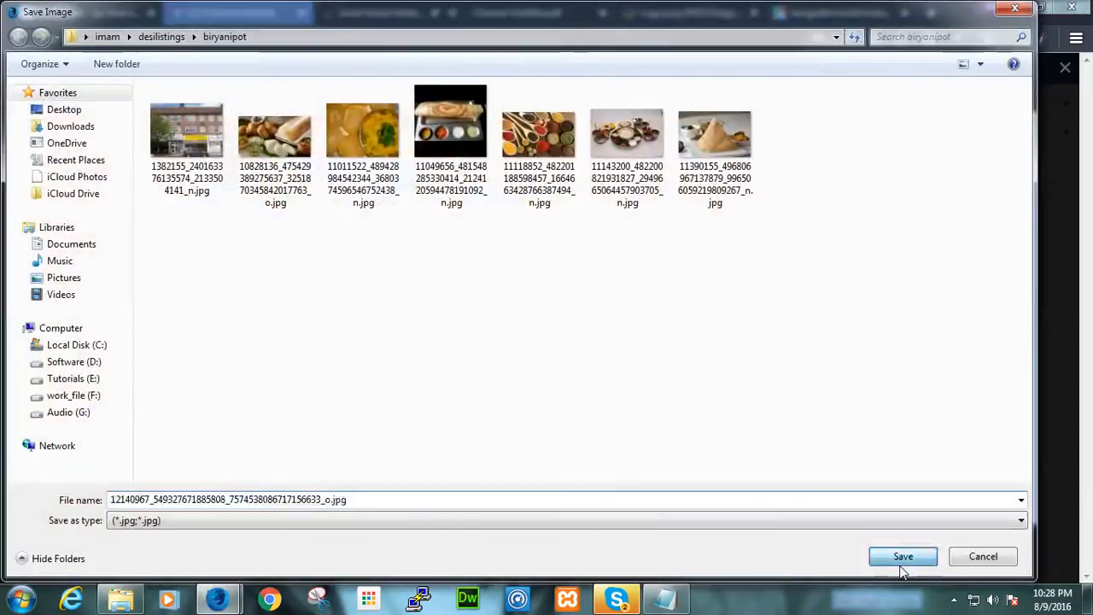
- Upload six biryanipot food photos to the DesiListings entry: idli-vada platter, poori masala, spices, thali, cone-shaped dosa and flatbread wedges
{"action": "left_click", "coordinate": [37, 10]}
{"action": "scroll", "coordinate": [159, 271], "scroll_direction": "down", "scroll_amount": 2}
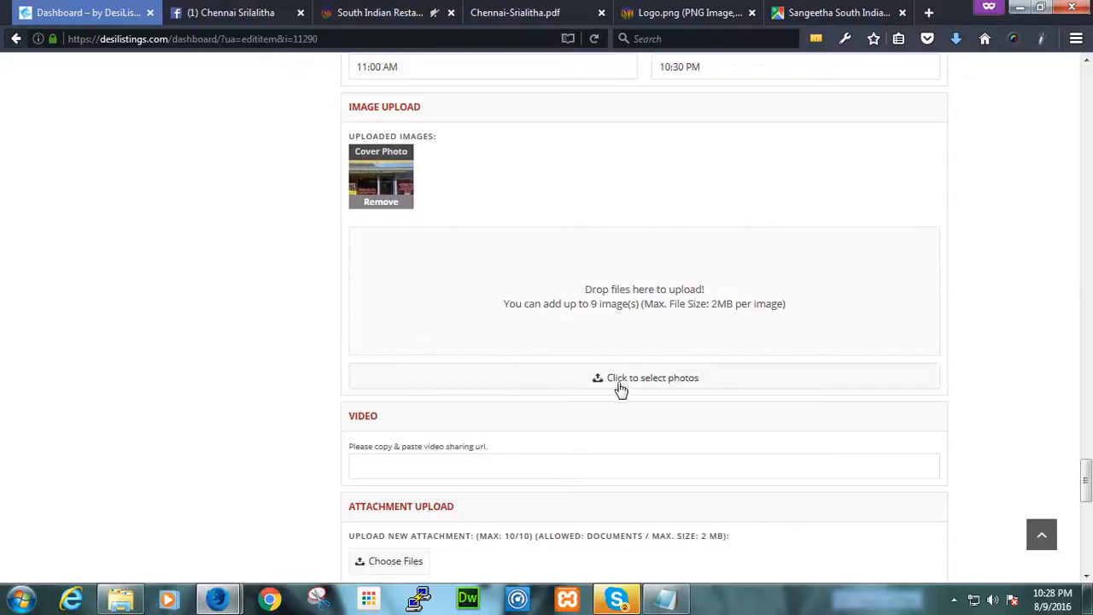
{"action": "left_click", "coordinate": [621, 386]}
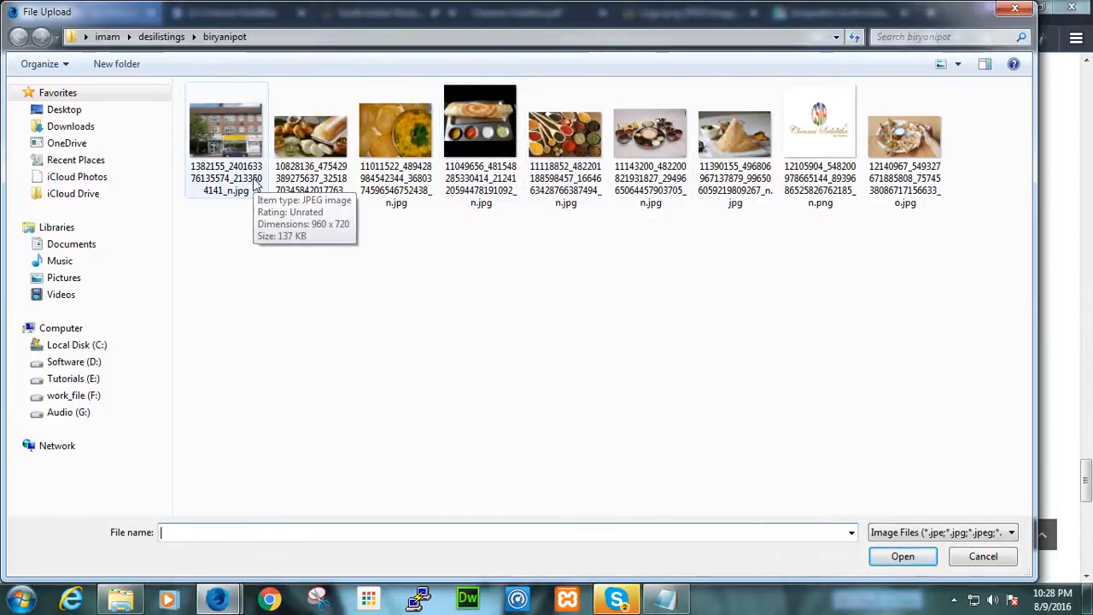
{"action": "left_click", "coordinate": [311, 141]}
{"action": "left_click", "coordinate": [396, 141], "text": "ctrl"}
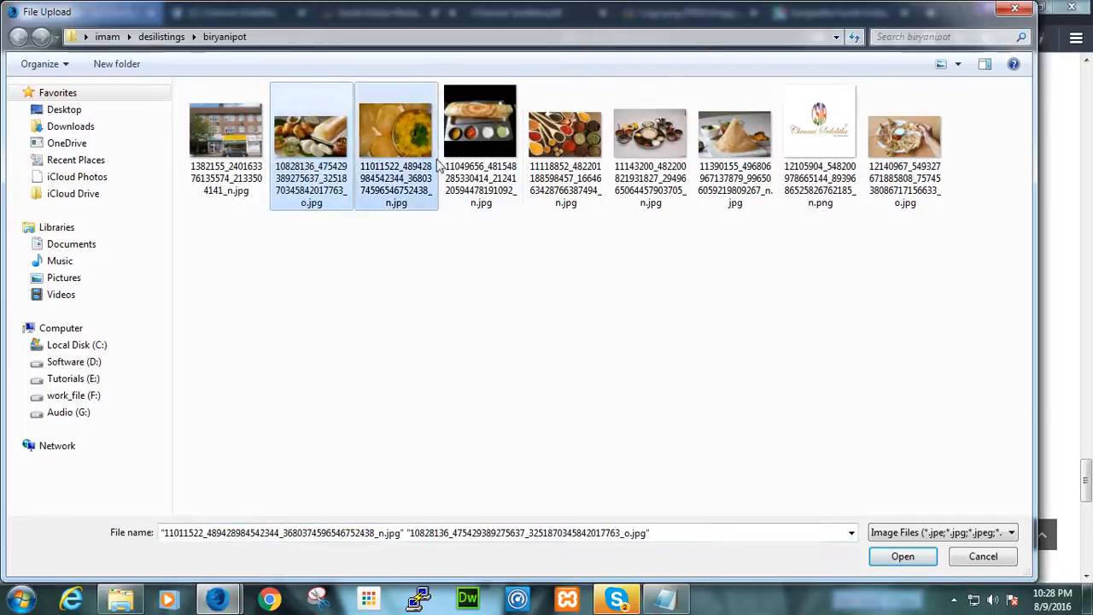
{"action": "left_click", "coordinate": [566, 141], "text": "ctrl"}
{"action": "left_click", "coordinate": [650, 145], "text": "ctrl"}
{"action": "left_click", "coordinate": [734, 146], "text": "ctrl"}
{"action": "left_click", "coordinate": [904, 145], "text": "ctrl"}
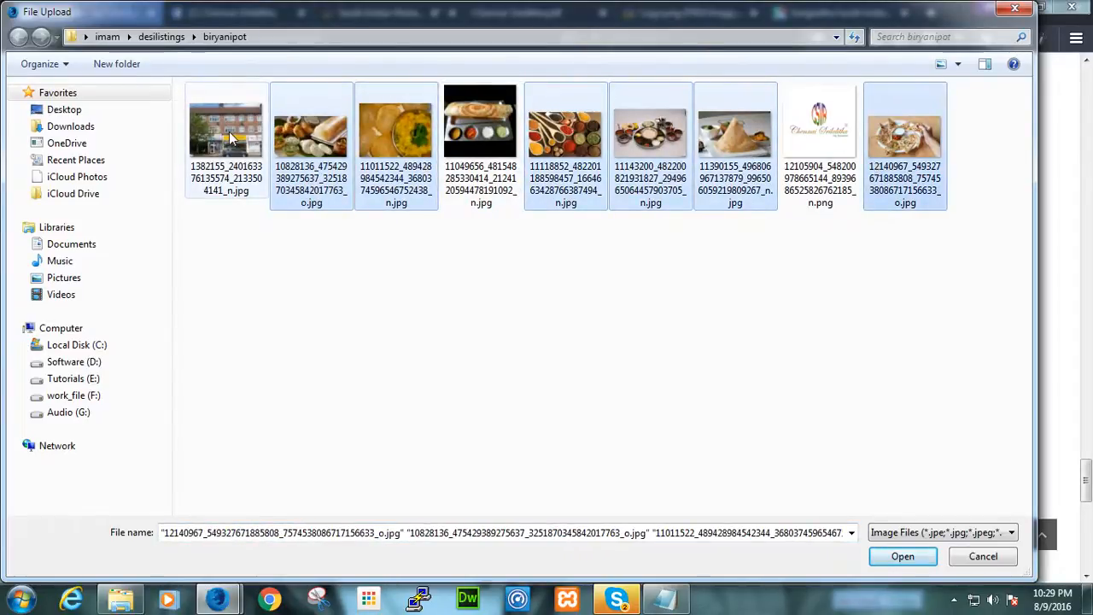
{"action": "left_click", "coordinate": [907, 558]}
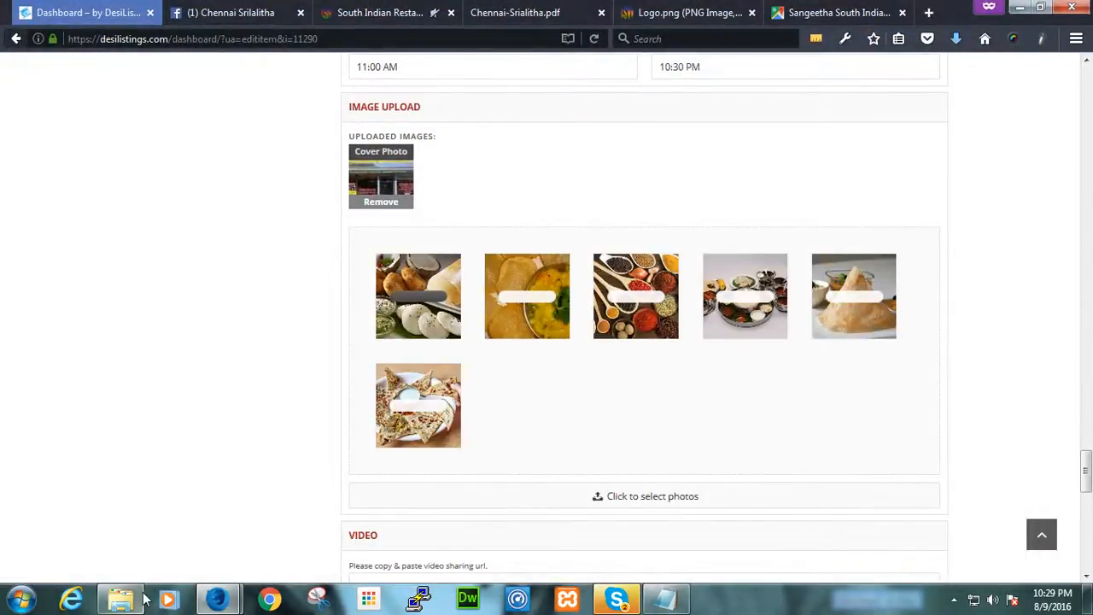
- Open the black-background dosa tray photo from the biryanipot folder in Paint and maximize the window
{"action": "left_click", "coordinate": [143, 600]}
{"action": "left_click", "coordinate": [287, 389]}
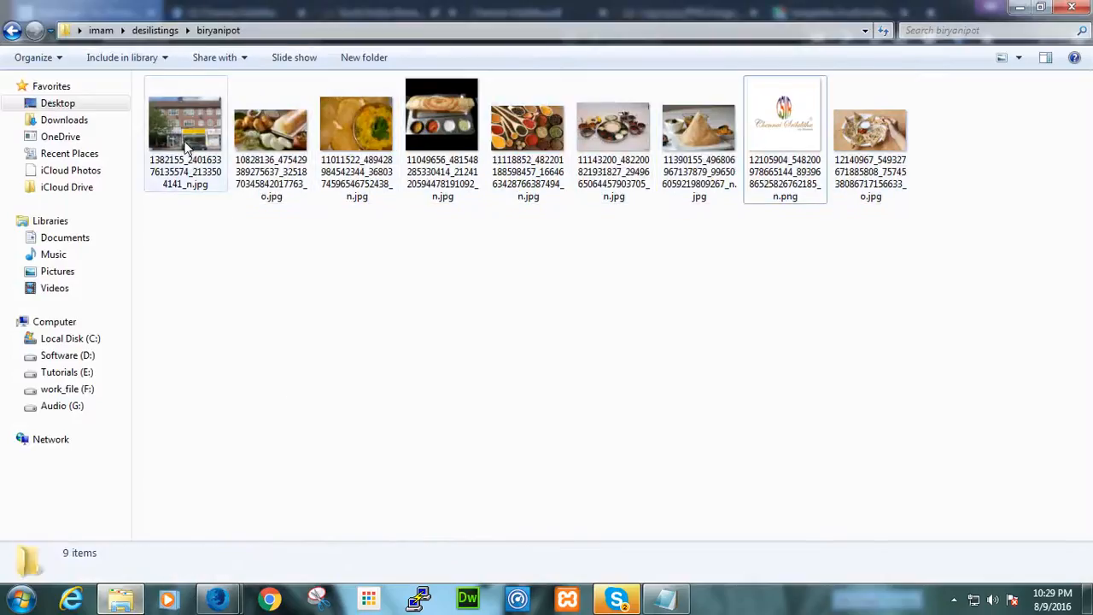
{"action": "left_click", "coordinate": [414, 144]}
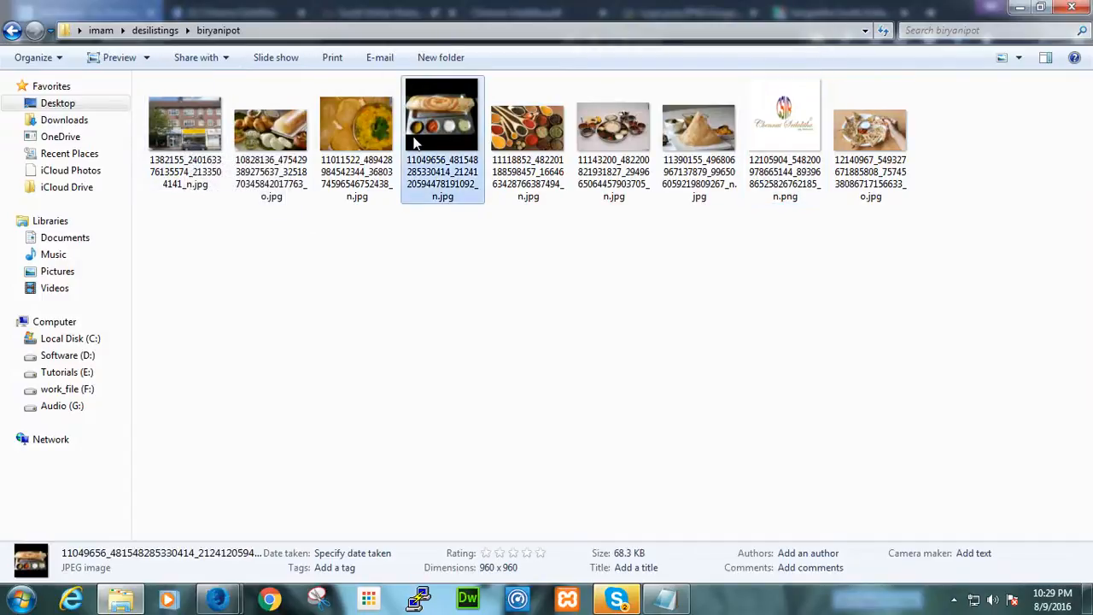
{"action": "right_click", "coordinate": [414, 143]}
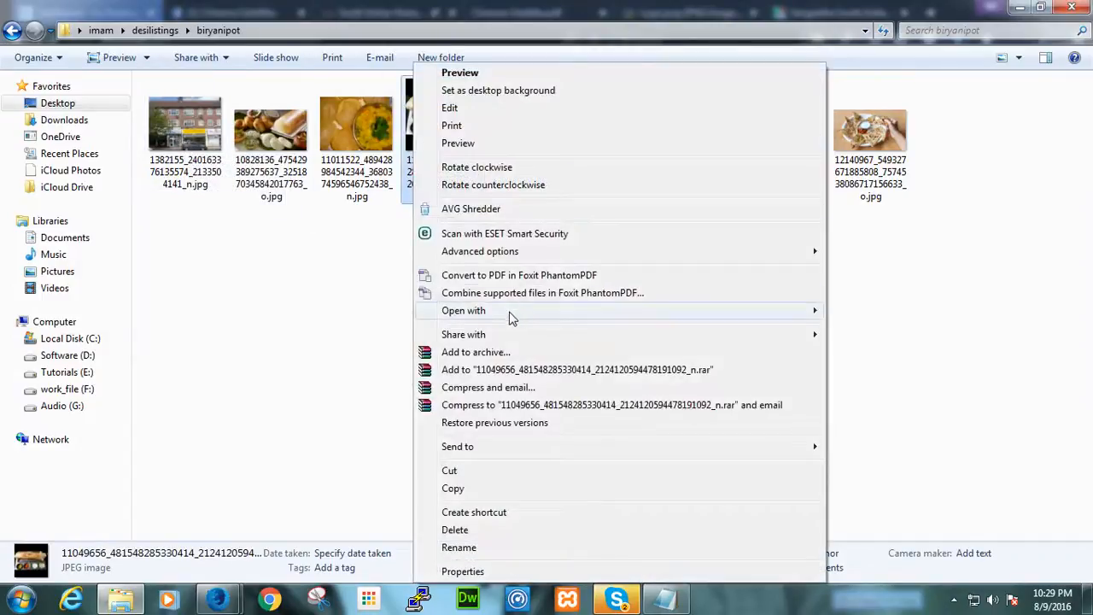
{"action": "mouse_move", "coordinate": [510, 317]}
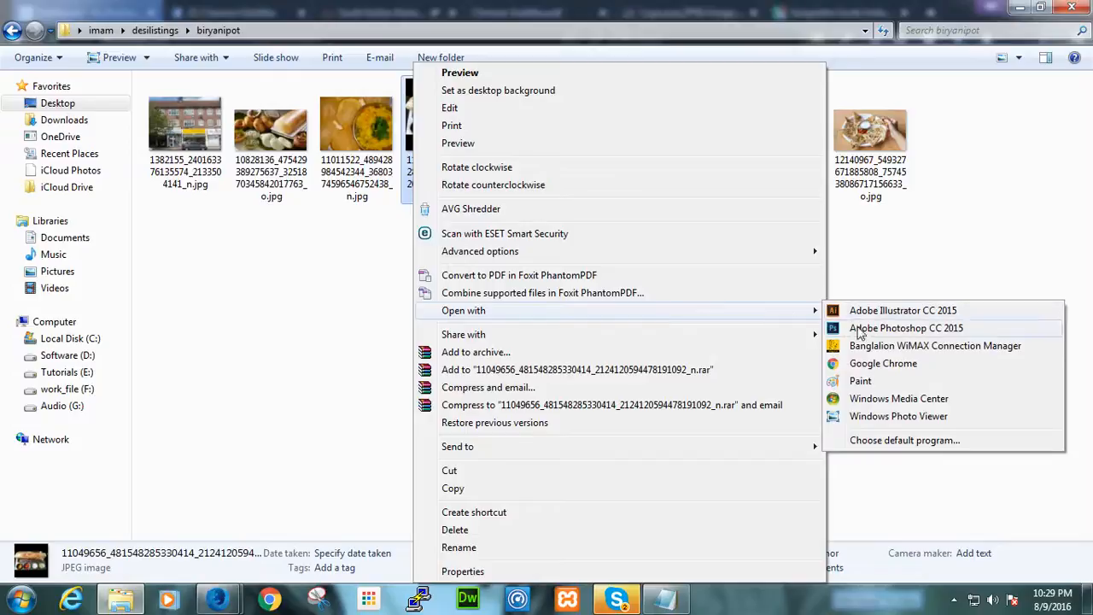
{"action": "left_click", "coordinate": [861, 381]}
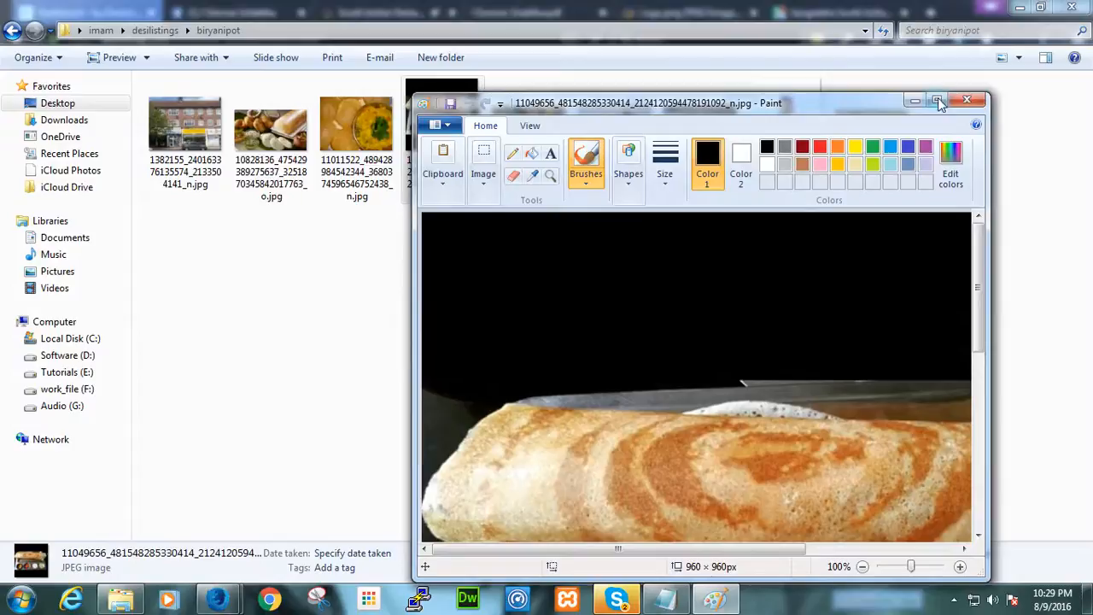
{"action": "left_click", "coordinate": [939, 102]}
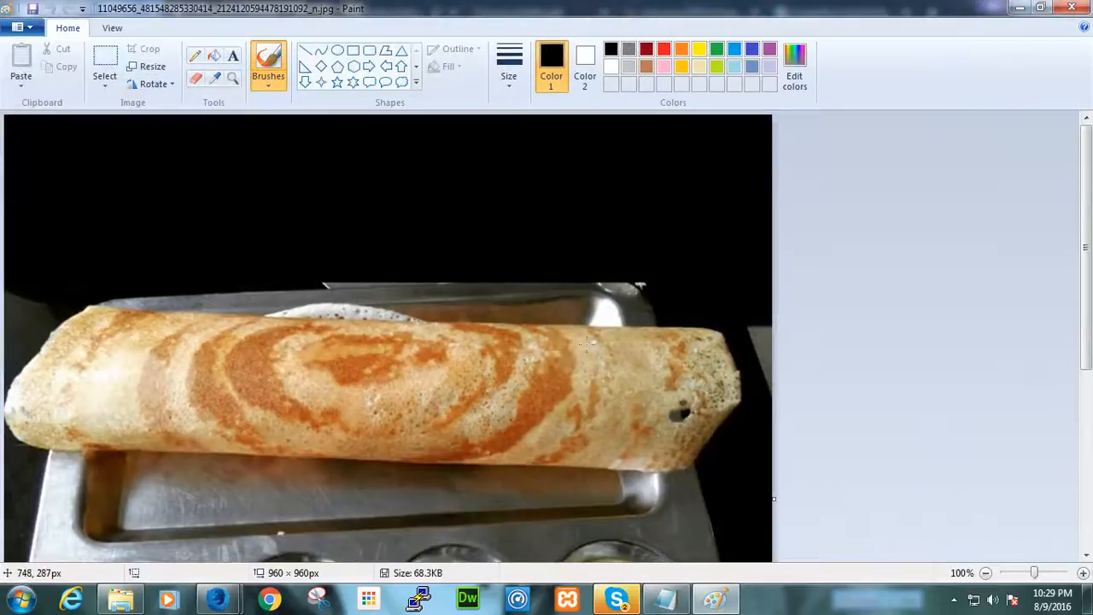
- Crop the dosa tray photo to about 959 × 667 px, trimming the black areas above and below the tray
{"action": "scroll", "coordinate": [588, 344], "scroll_direction": "down", "scroll_amount": 5}
{"action": "scroll", "coordinate": [564, 346], "scroll_direction": "up", "scroll_amount": 5}
{"action": "left_click", "coordinate": [97, 68]}
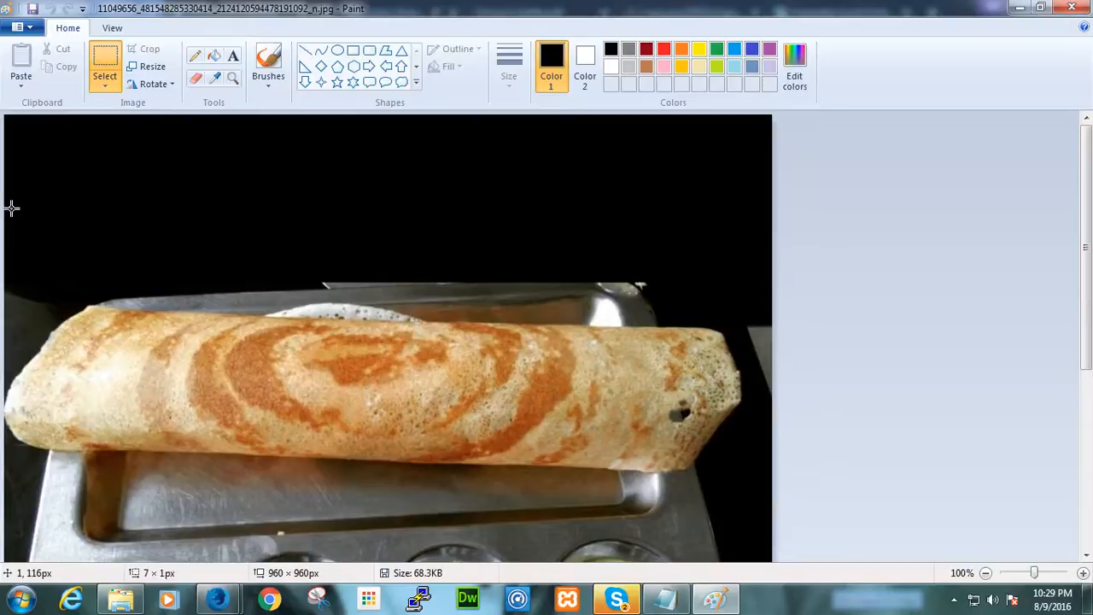
{"action": "left_click_drag", "start_coordinate": [234, 262], "coordinate": [664, 373]}
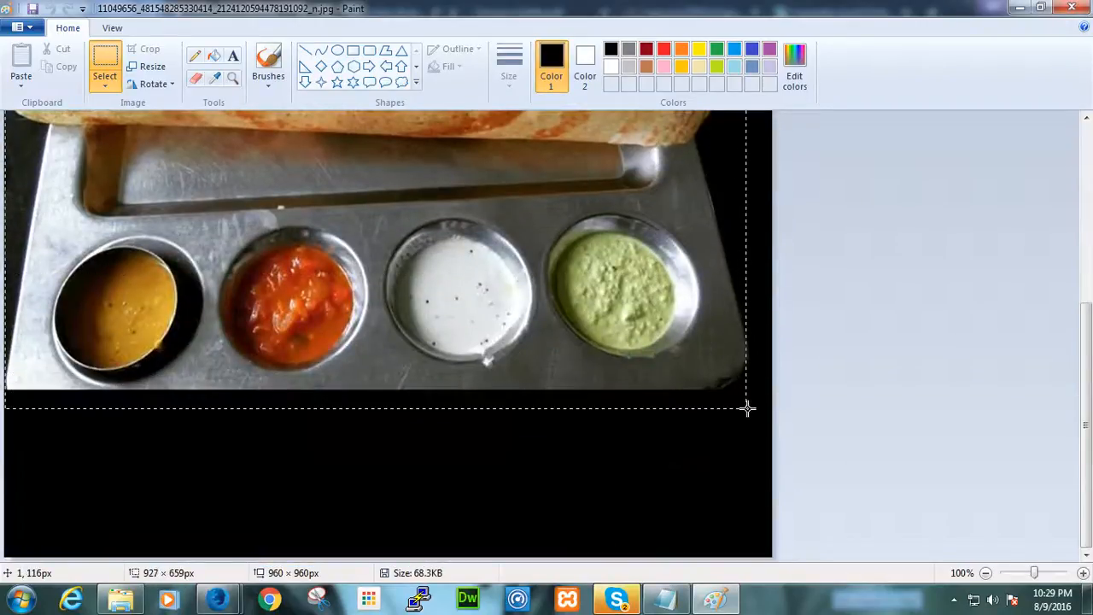
{"action": "left_click_drag", "start_coordinate": [747, 408], "coordinate": [783, 419]}
{"action": "scroll", "coordinate": [783, 420], "scroll_direction": "up", "scroll_amount": 4}
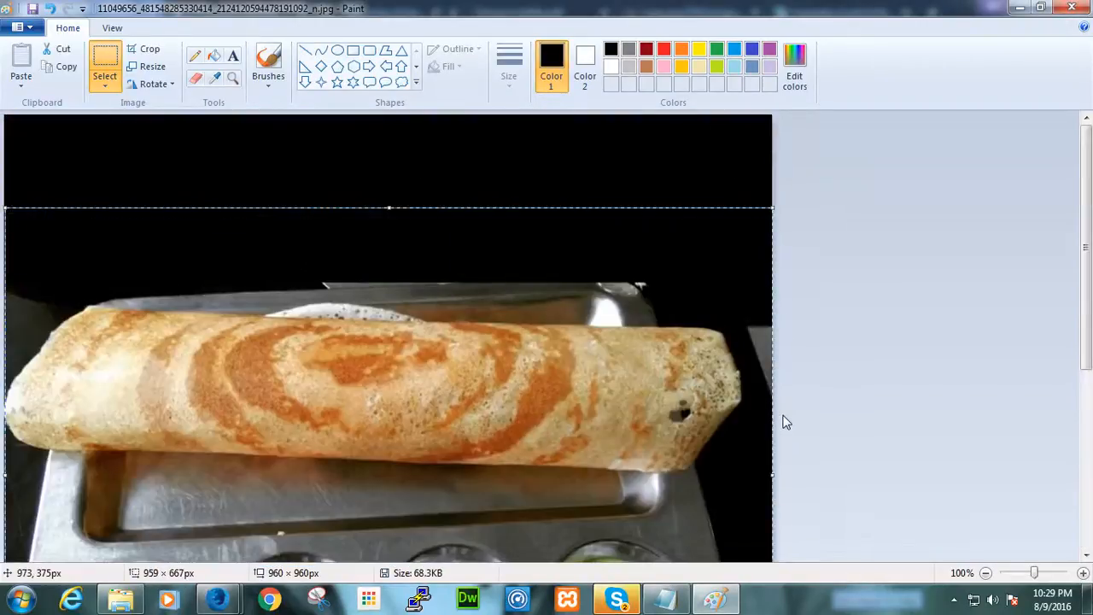
{"action": "scroll", "coordinate": [783, 420], "scroll_direction": "down", "scroll_amount": 2}
{"action": "scroll", "coordinate": [784, 420], "scroll_direction": "up", "scroll_amount": 2}
{"action": "left_click", "coordinate": [147, 49]}
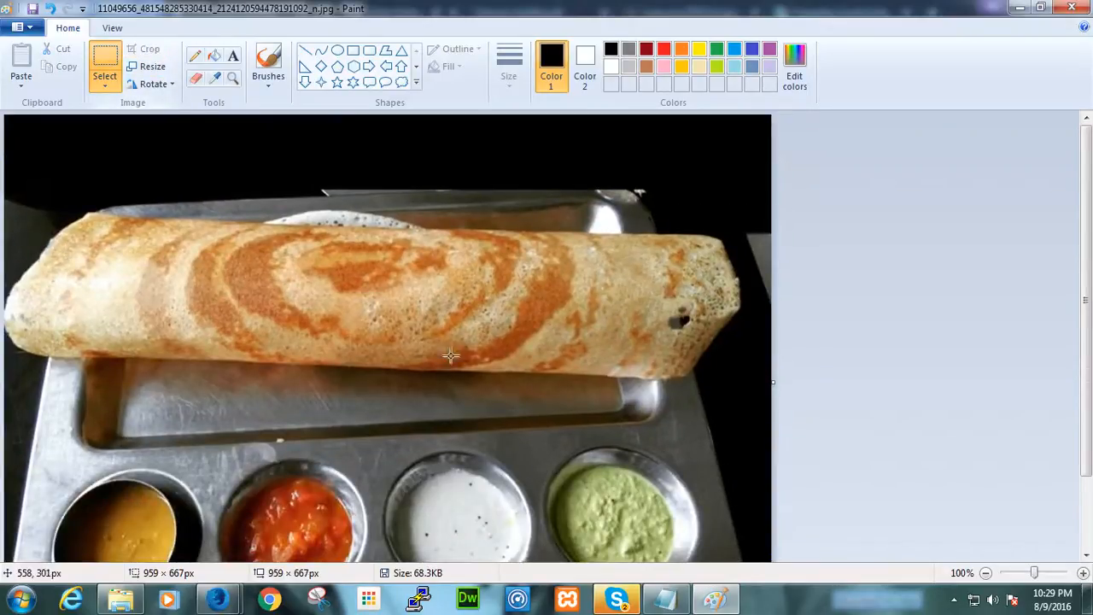
- Save the cropped dosa tray photo, check its thumbnail in the biryanipot folder and return to Paint
{"action": "scroll", "coordinate": [452, 357], "scroll_direction": "down", "scroll_amount": 2}
{"action": "scroll", "coordinate": [452, 357], "scroll_direction": "up", "scroll_amount": 2}
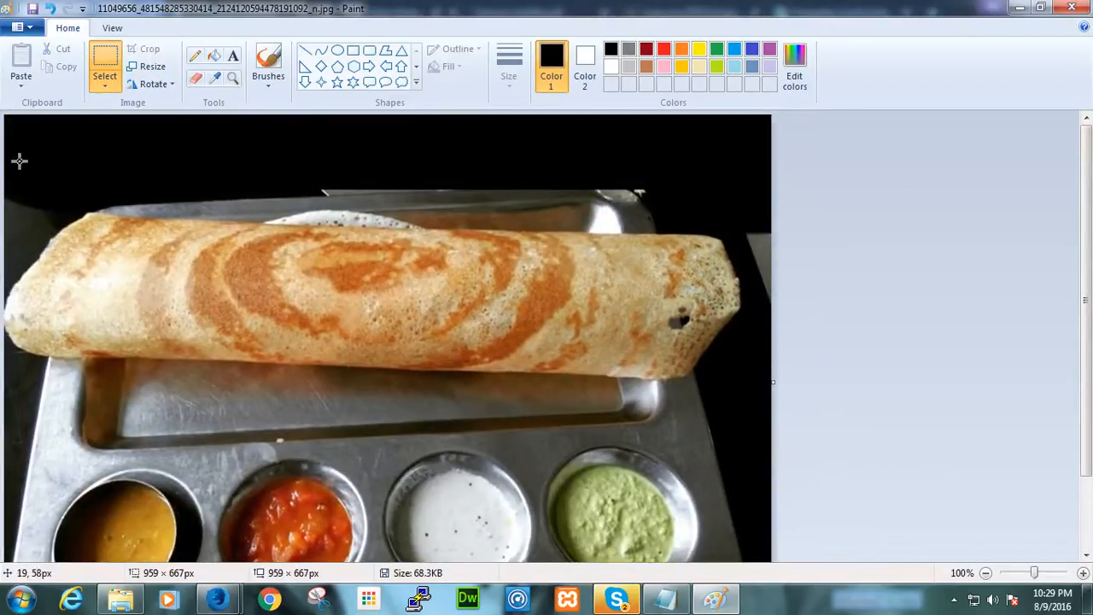
{"action": "left_click", "coordinate": [1022, 11]}
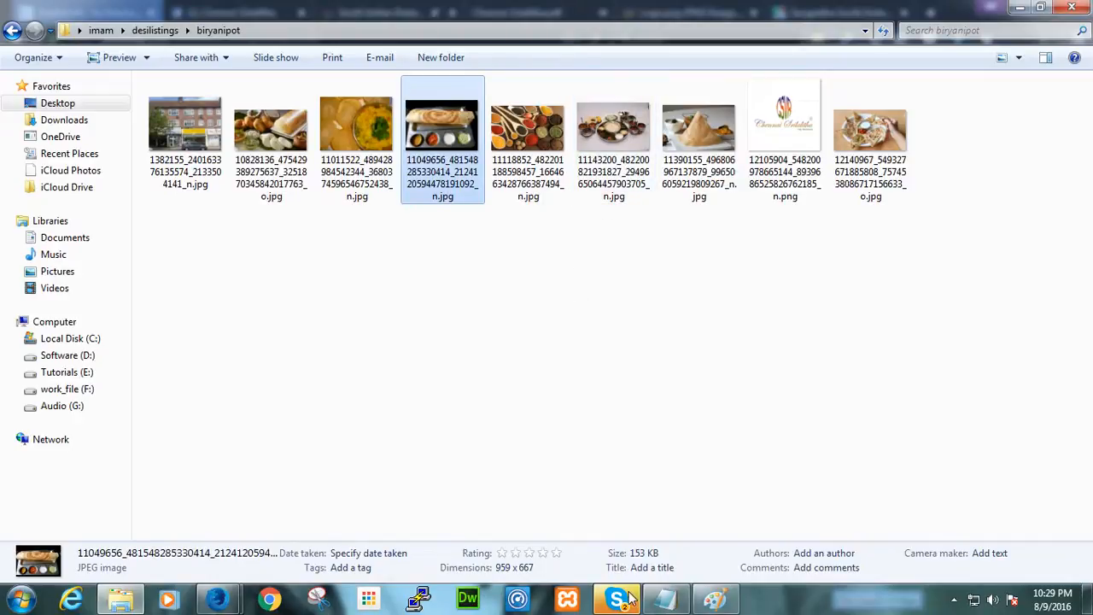
{"action": "left_click", "coordinate": [714, 599]}
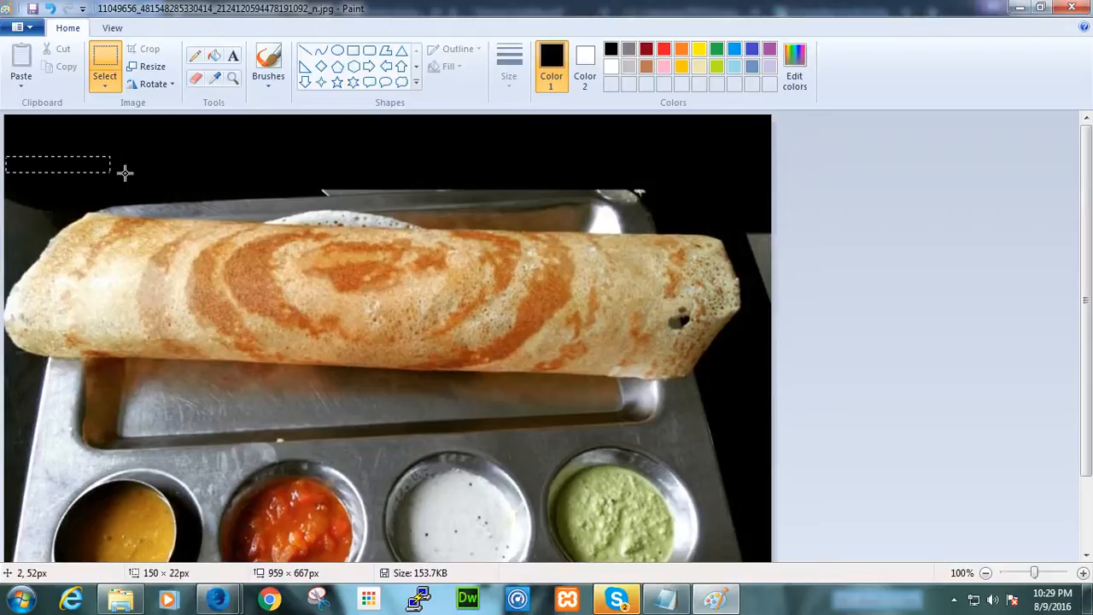
{"action": "left_click_drag", "start_coordinate": [829, 609], "coordinate": [830, 609]}
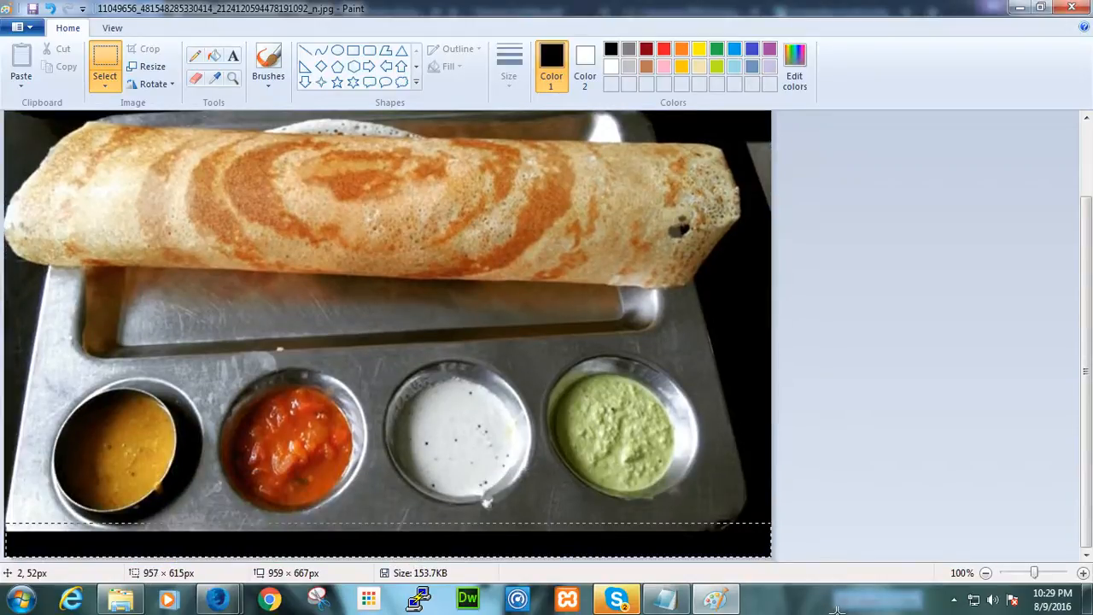
{"action": "left_click_drag", "start_coordinate": [820, 565], "coordinate": [806, 535]}
{"action": "left_click_drag", "start_coordinate": [782, 305], "coordinate": [782, 305]}
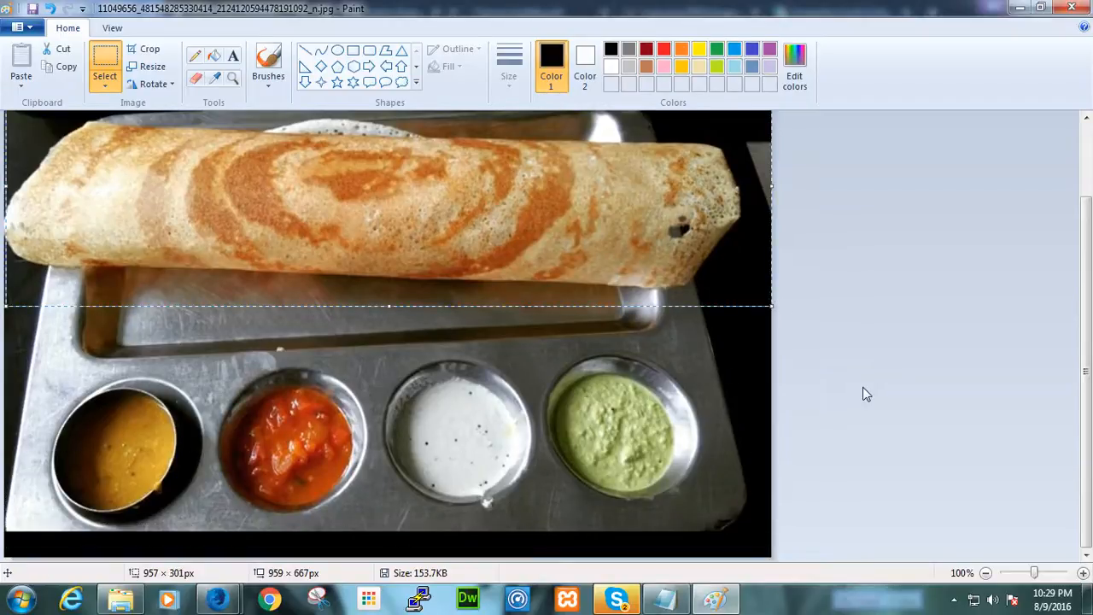
{"action": "left_click", "coordinate": [862, 388]}
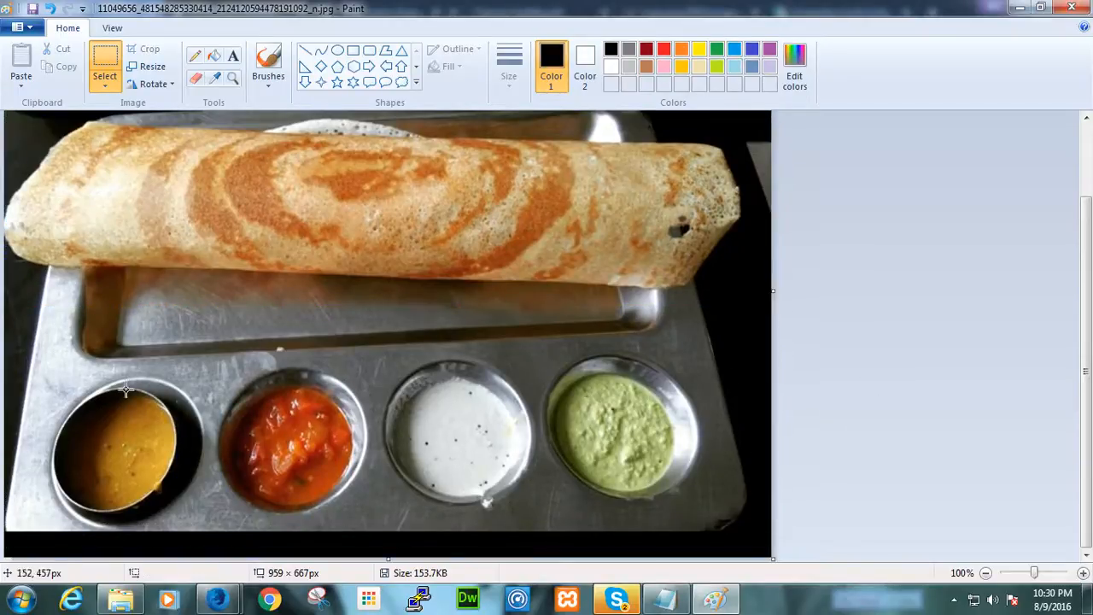
- Crop the dosa tray photo further to about 959 × 589 px, save it and minimize Paint
{"action": "scroll", "coordinate": [47, 352], "scroll_direction": "up", "scroll_amount": 2}
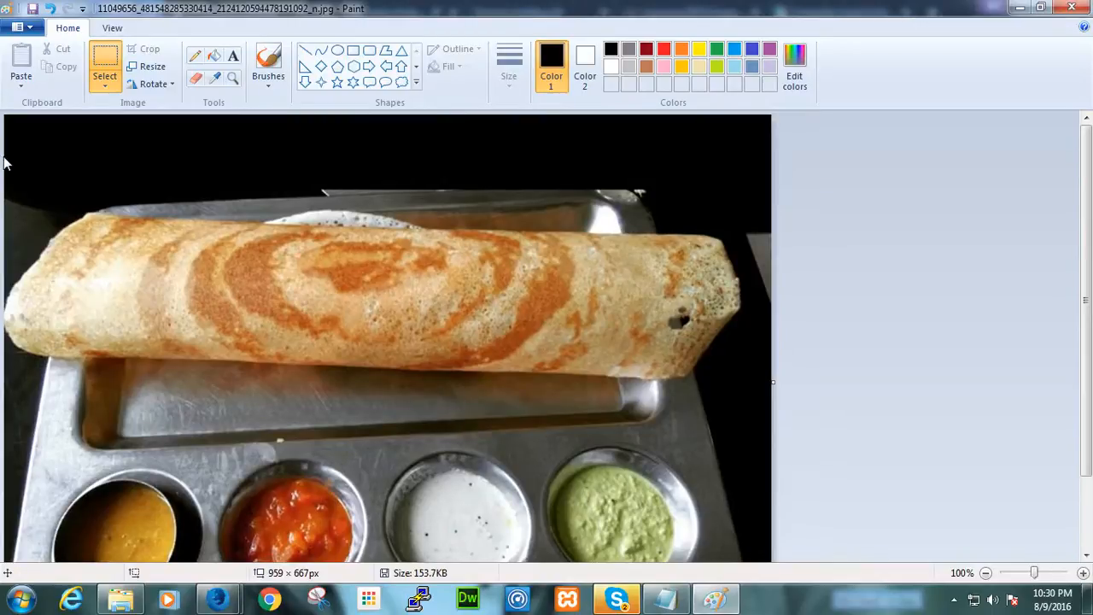
{"action": "left_click_drag", "start_coordinate": [742, 552], "coordinate": [790, 537]}
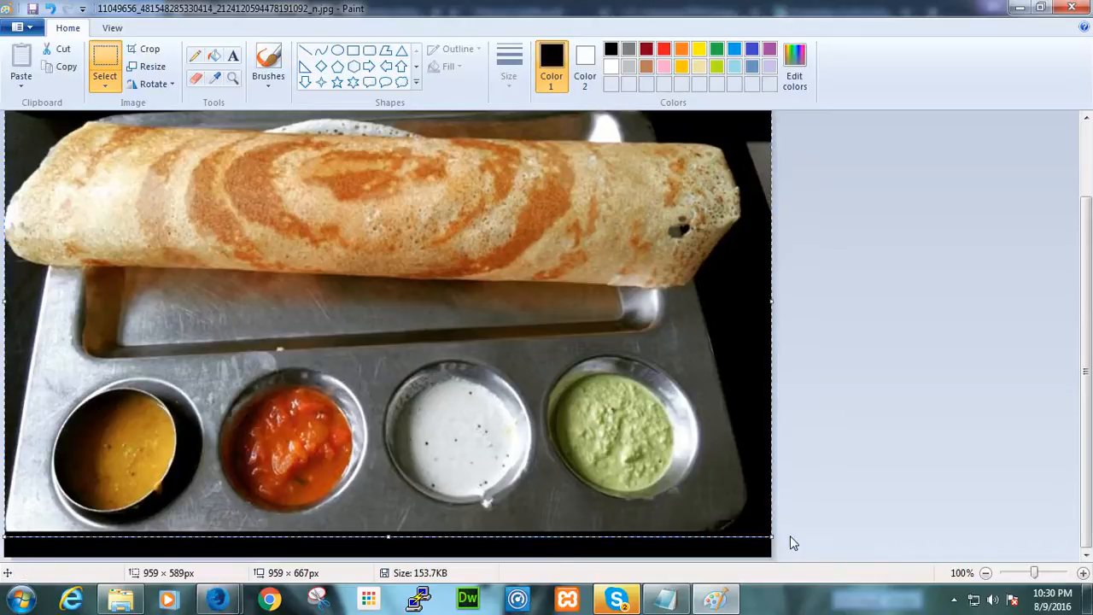
{"action": "left_click", "coordinate": [147, 49]}
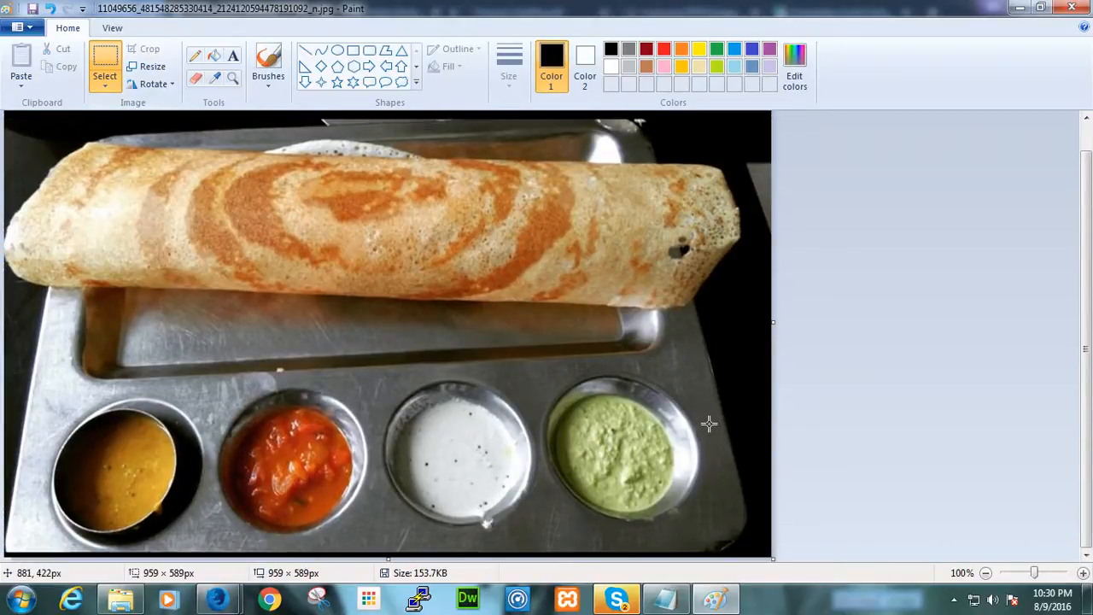
{"action": "left_click", "coordinate": [1020, 7]}
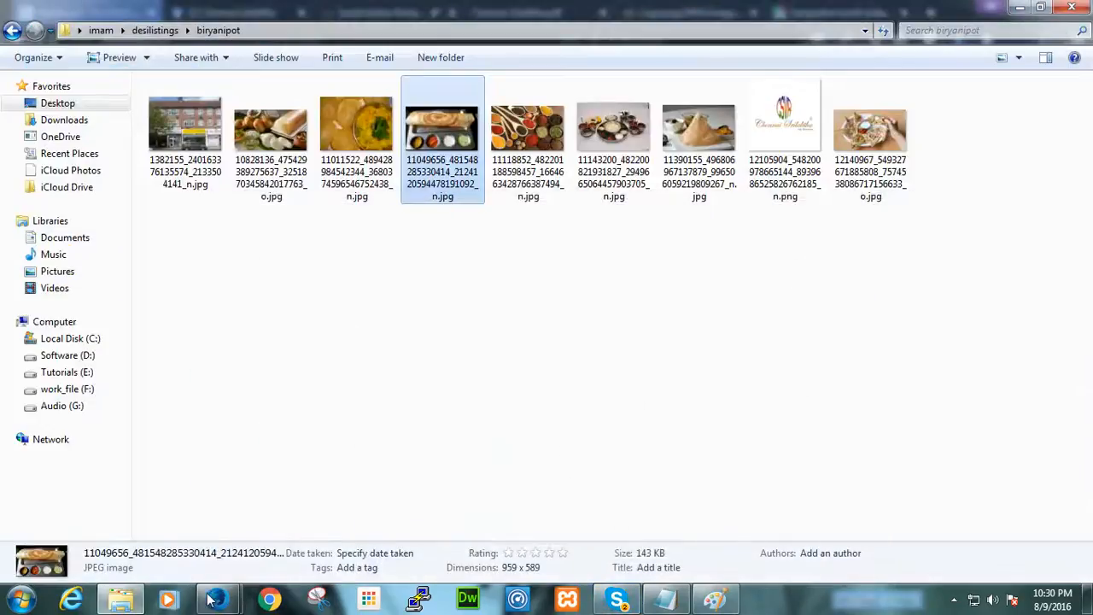
- Upload the cropped dosa tray photo from the biryanipot folder to the DesiListings entry's images
{"action": "mouse_move", "coordinate": [213, 600]}
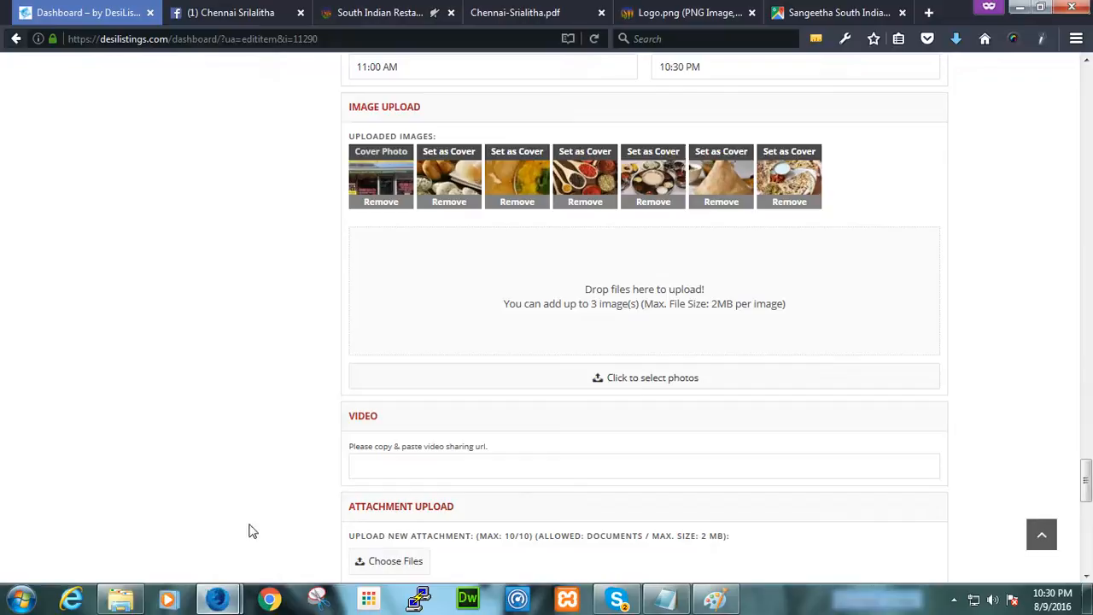
{"action": "left_click", "coordinate": [669, 380]}
{"action": "left_click", "coordinate": [480, 136]}
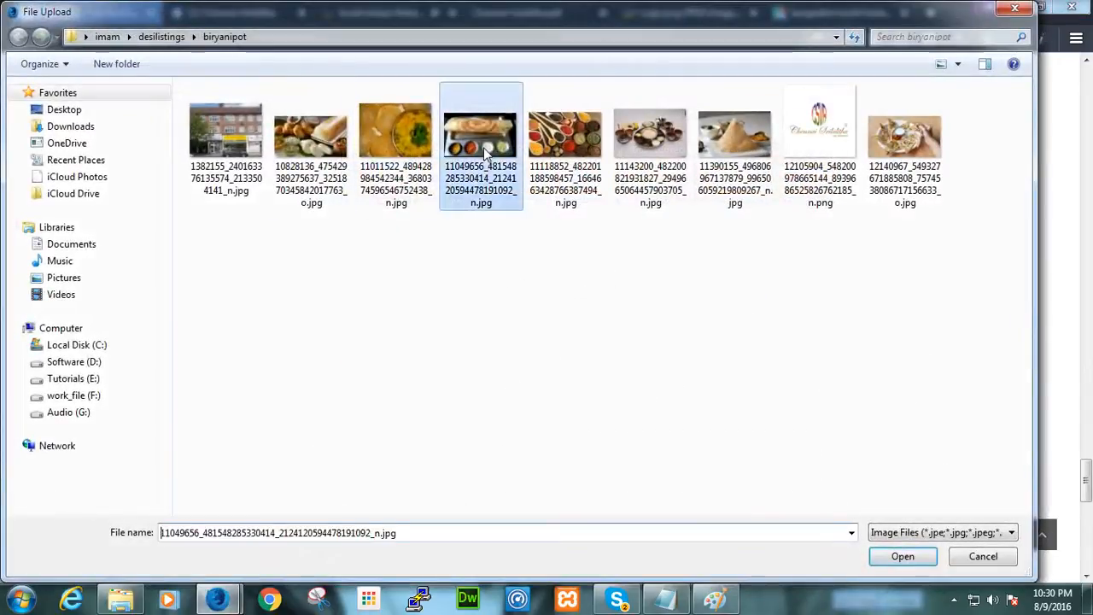
{"action": "left_click", "coordinate": [902, 556]}
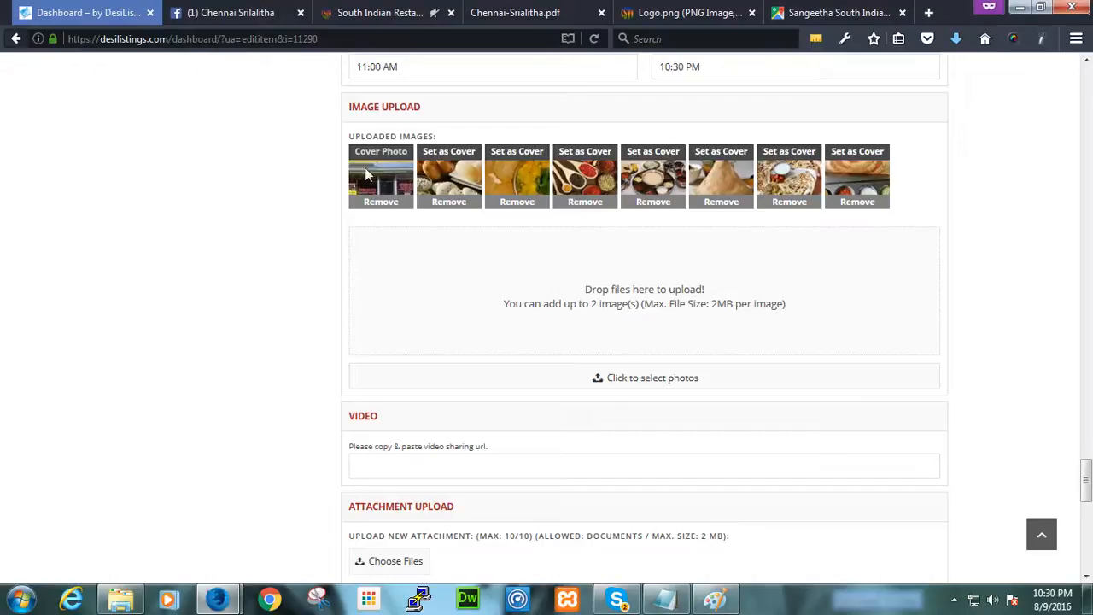
- Save the Chennai-Srialitha.pdf menu from the restaurant's website into the biryanipot folder
{"action": "scroll", "coordinate": [272, 352], "scroll_direction": "down", "scroll_amount": 3}
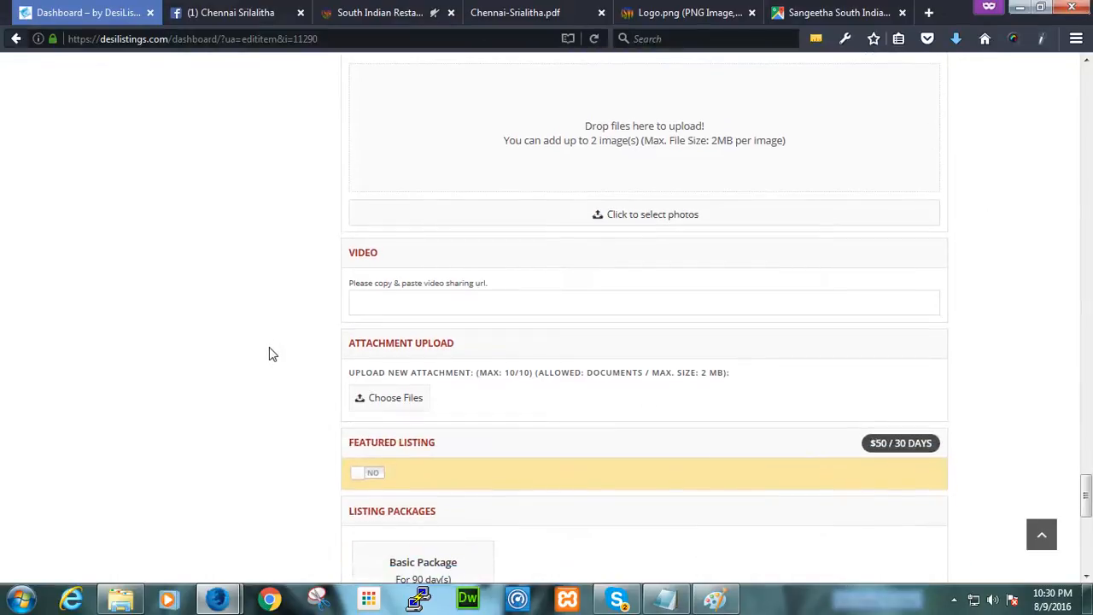
{"action": "left_click", "coordinate": [434, 303]}
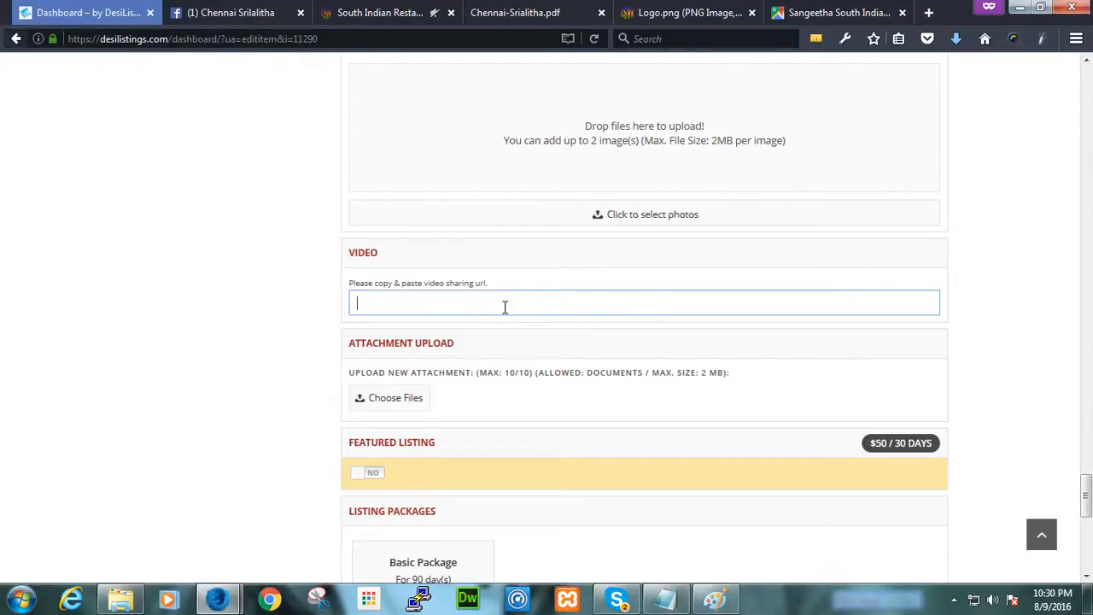
{"action": "scroll", "coordinate": [179, 388], "scroll_direction": "down", "scroll_amount": 2}
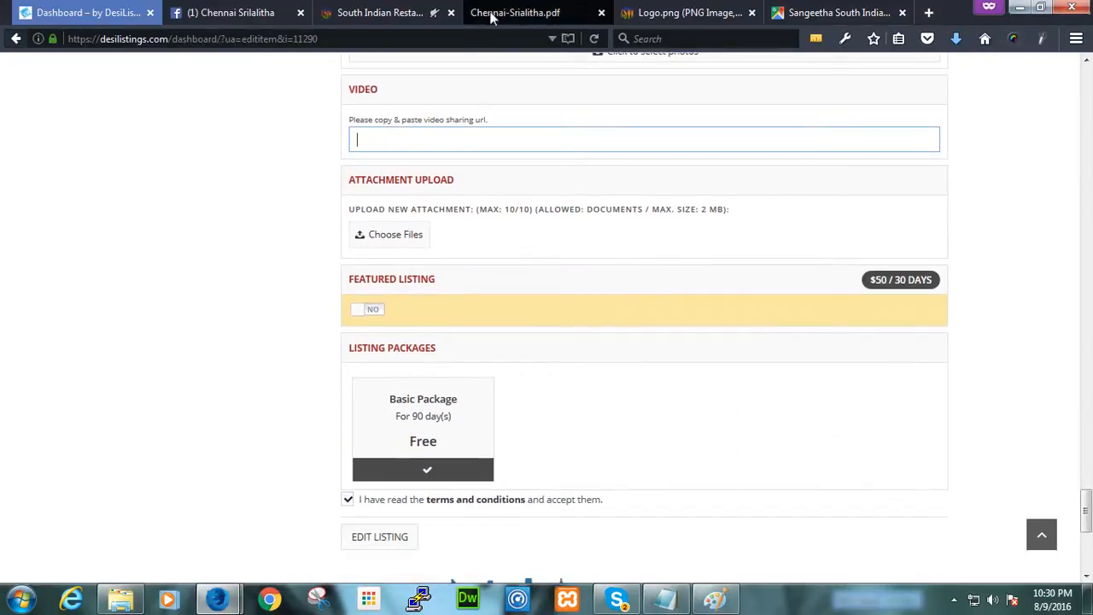
{"action": "left_click", "coordinate": [506, 14]}
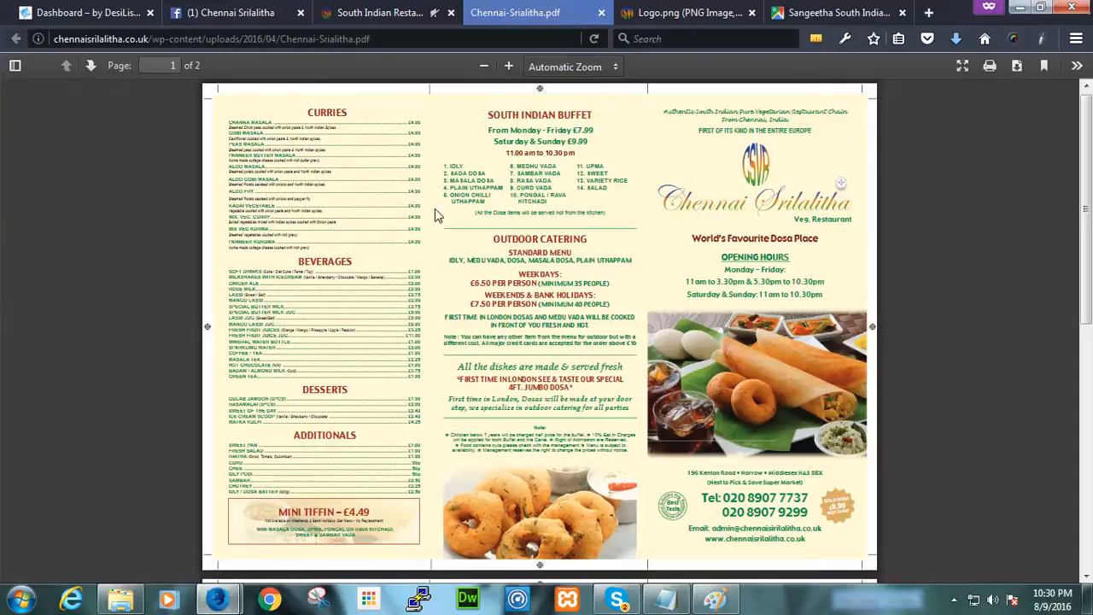
{"action": "right_click", "coordinate": [454, 189]}
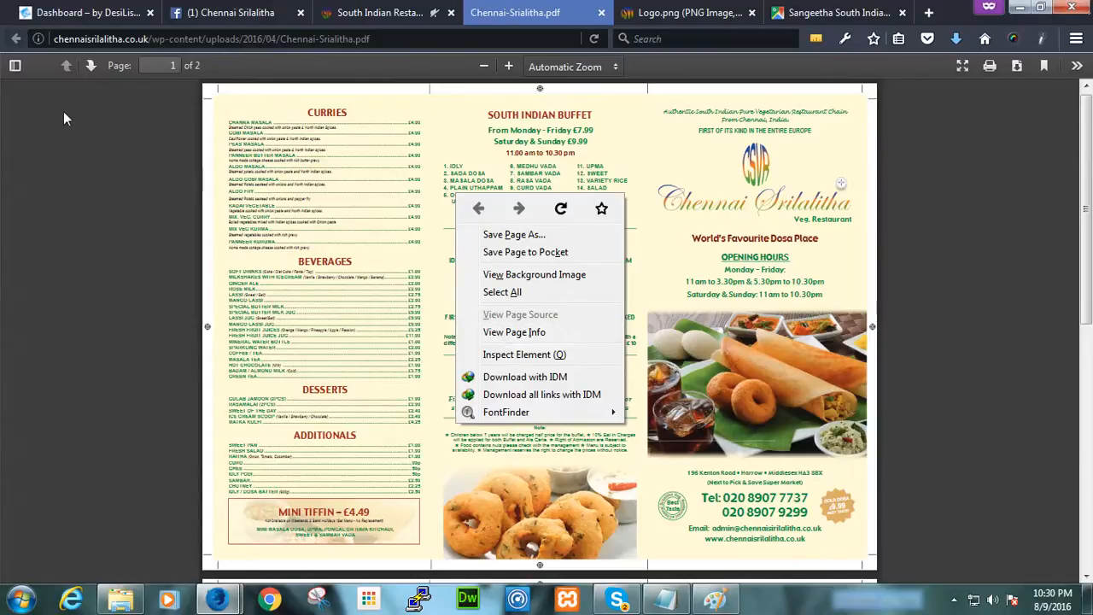
{"action": "left_click", "coordinate": [484, 237]}
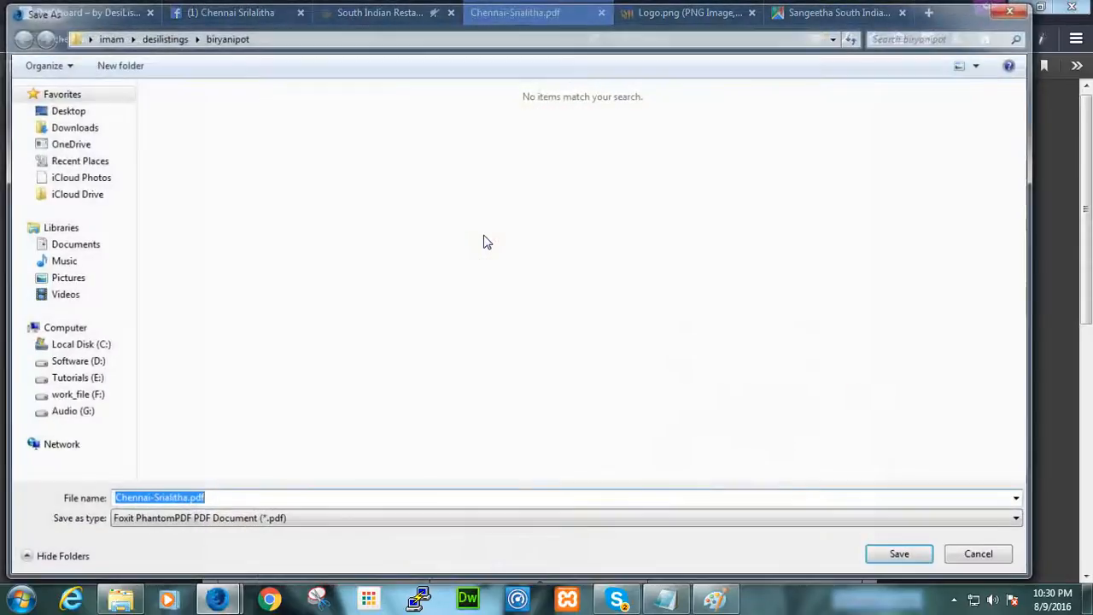
{"action": "left_click", "coordinate": [884, 557]}
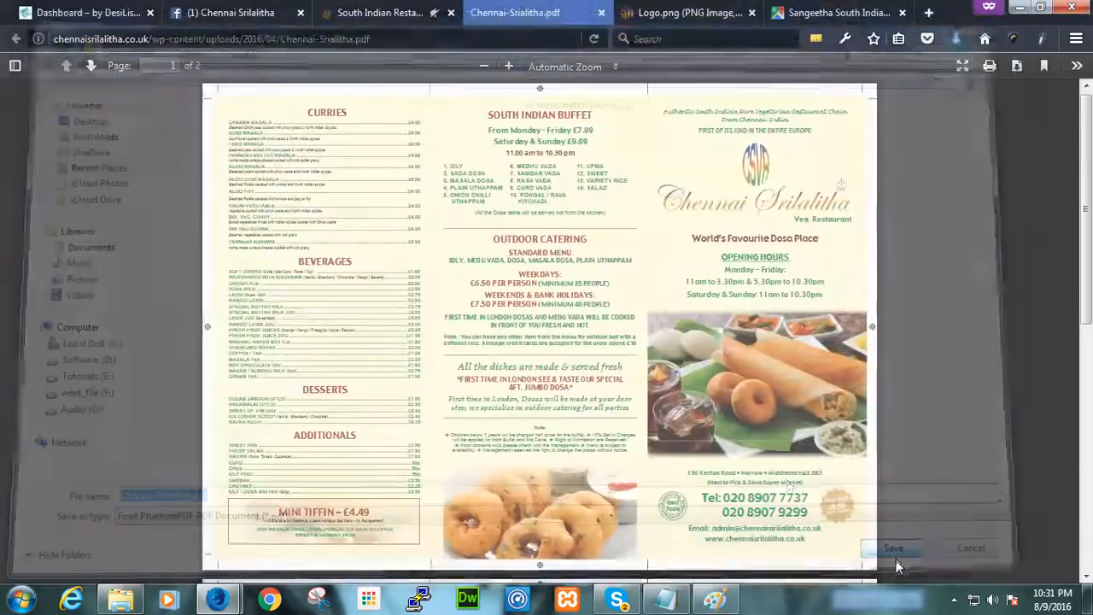
- Return to the listing's edit form and upload Chennai-Srialitha.pdf from the biryanipot folder as an attachment
{"action": "left_click", "coordinate": [237, 12]}
{"action": "left_click", "coordinate": [82, 12]}
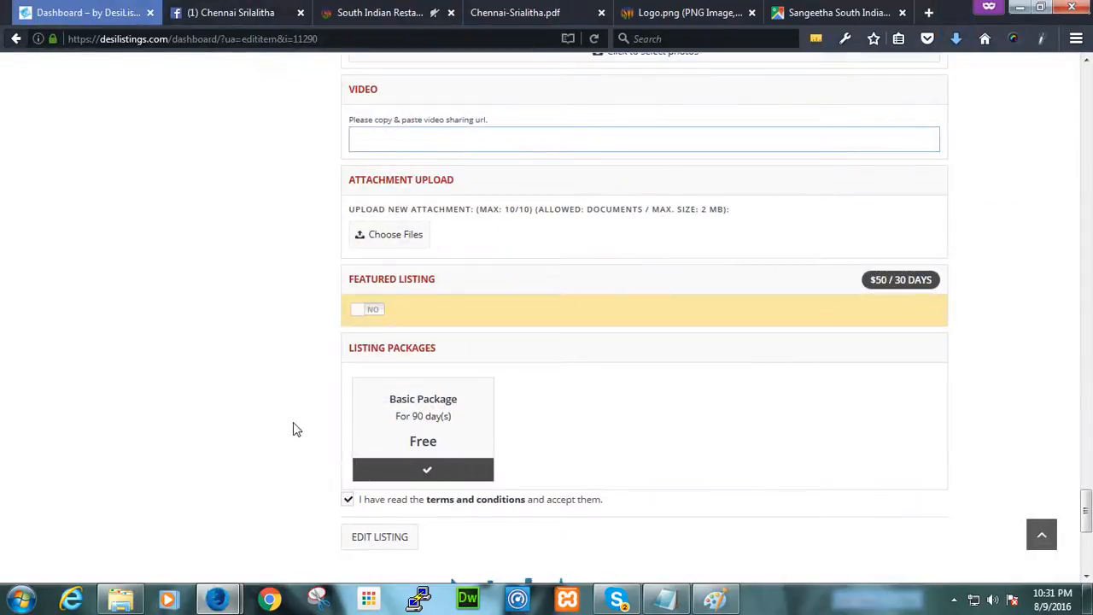
{"action": "left_click", "coordinate": [389, 154]}
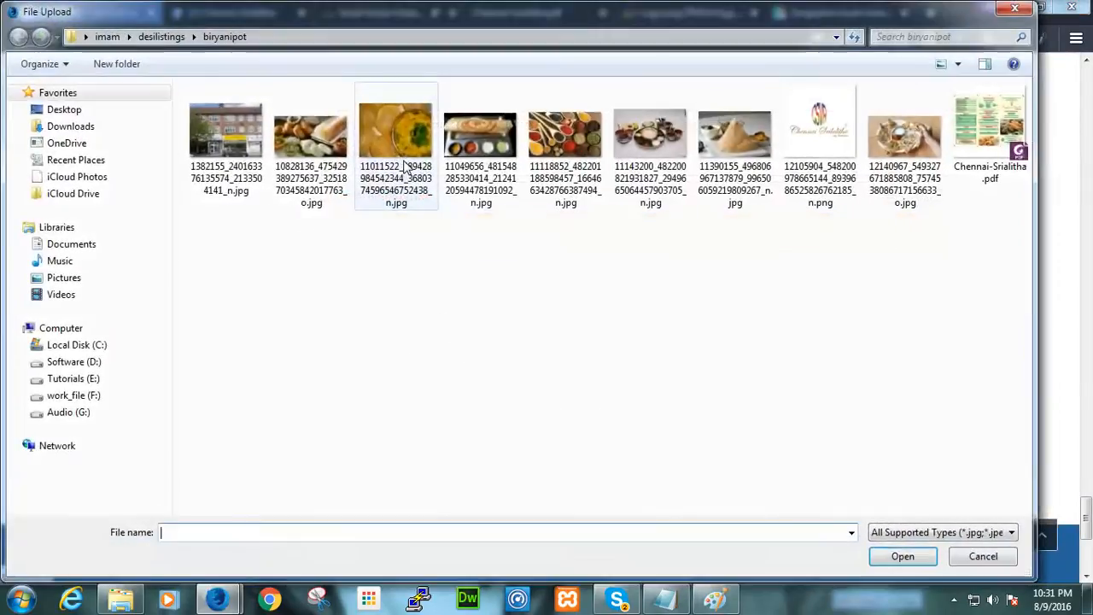
{"action": "left_click", "coordinate": [989, 141]}
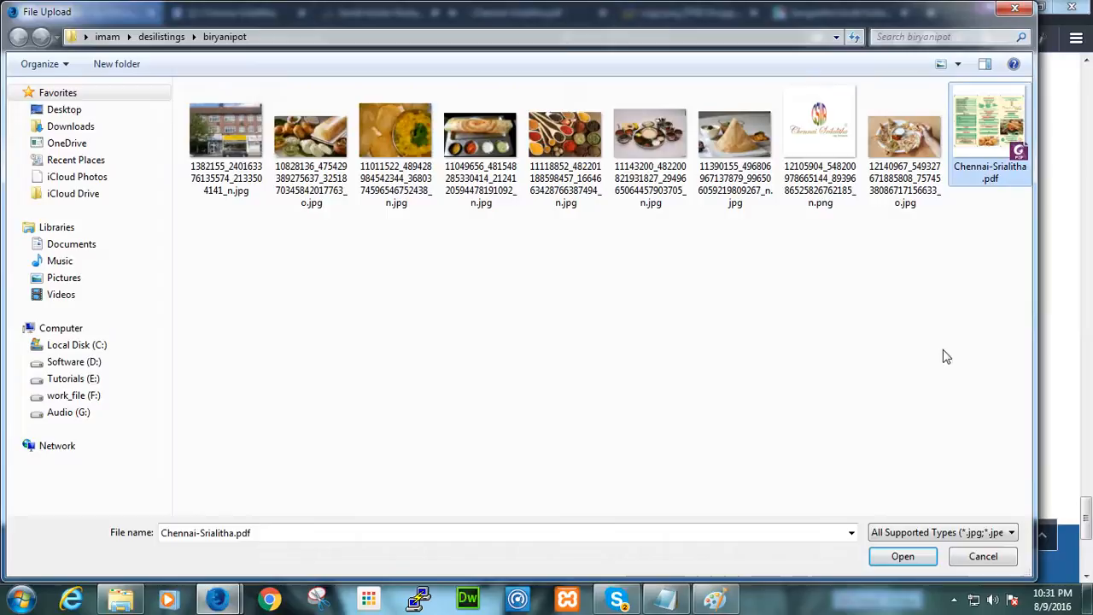
{"action": "left_click", "coordinate": [903, 556]}
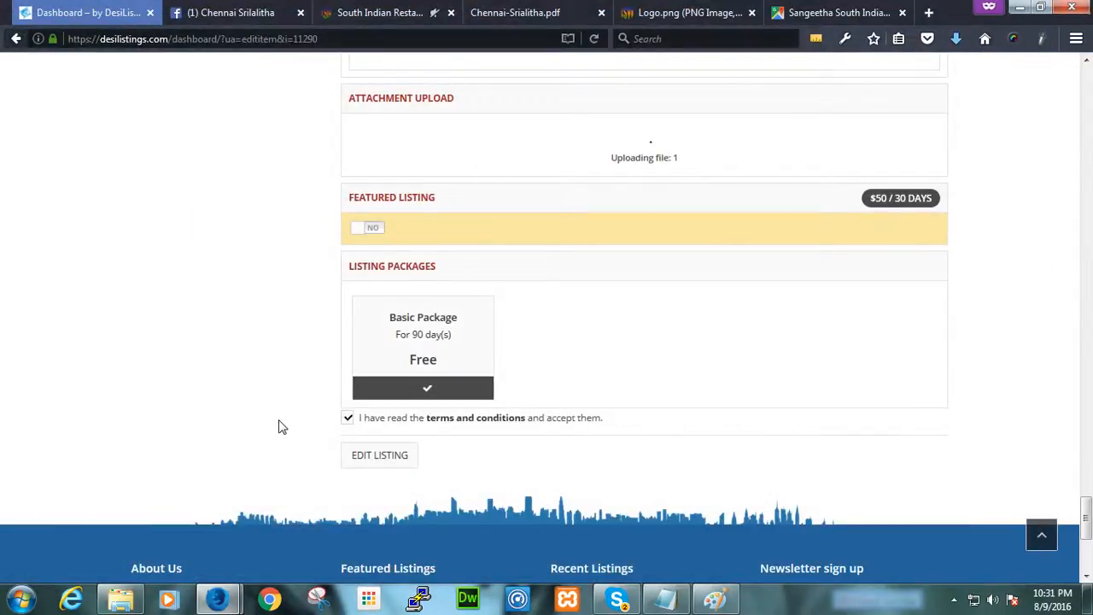
- Review the listing form's contact information, map address, service options, uploaded images, attachment and package selection before submission
{"action": "scroll", "coordinate": [282, 427], "scroll_direction": "up", "scroll_amount": 10}
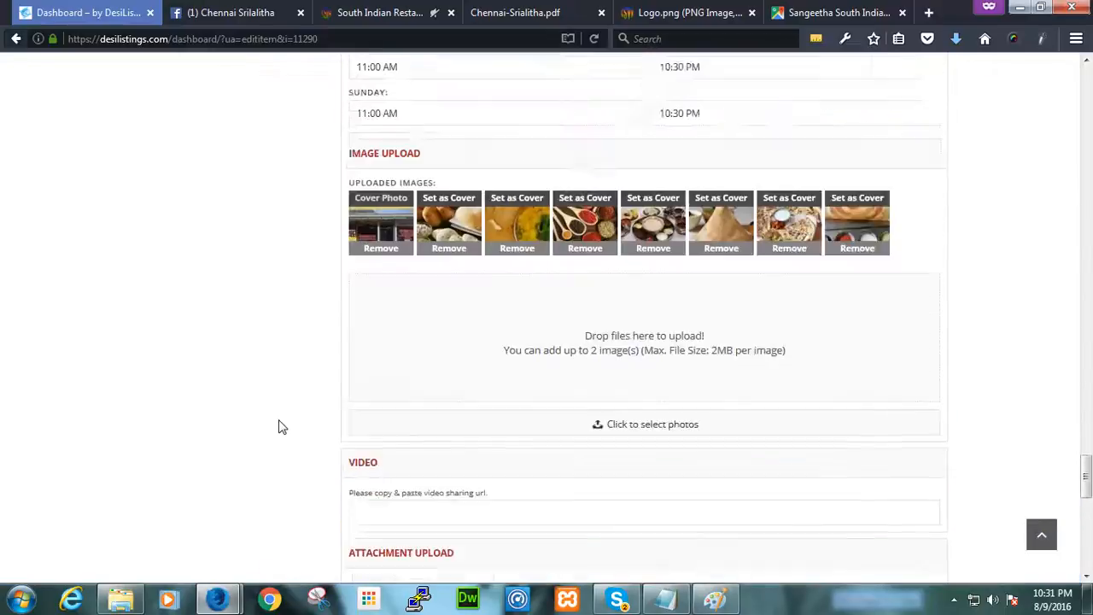
{"action": "scroll", "coordinate": [282, 427], "scroll_direction": "up", "scroll_amount": 10}
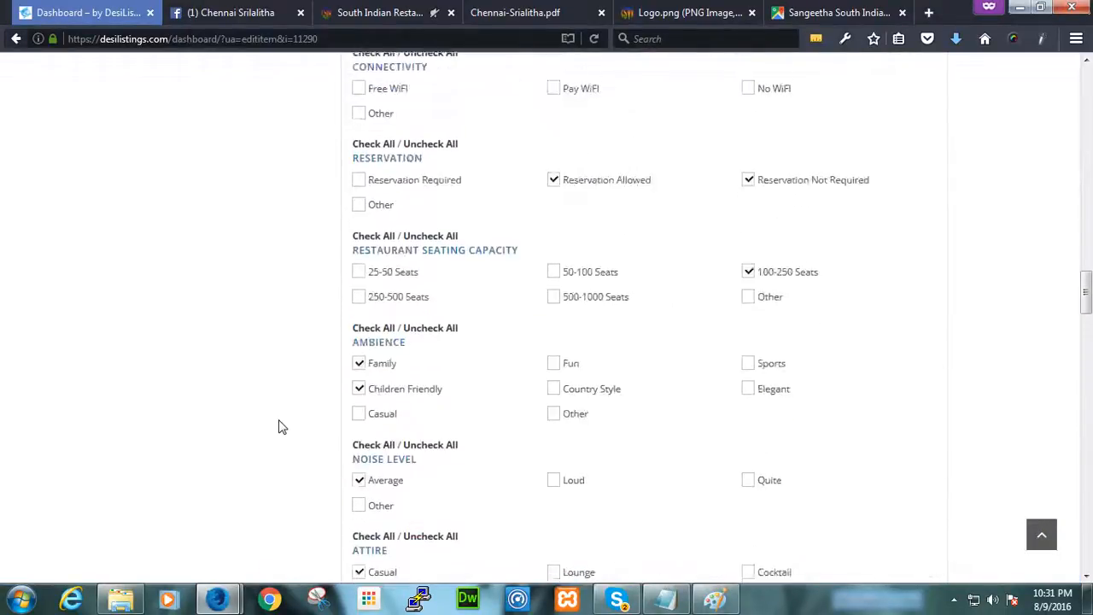
{"action": "scroll", "coordinate": [282, 427], "scroll_direction": "up", "scroll_amount": 5}
{"action": "scroll", "coordinate": [282, 427], "scroll_direction": "down", "scroll_amount": 3}
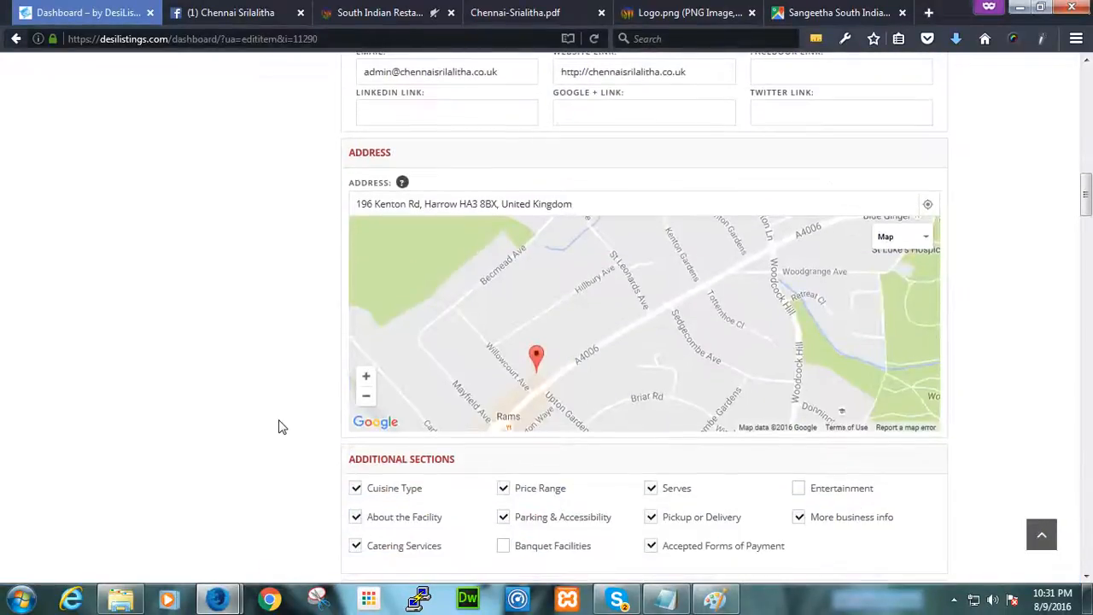
{"action": "scroll", "coordinate": [282, 427], "scroll_direction": "up", "scroll_amount": 3}
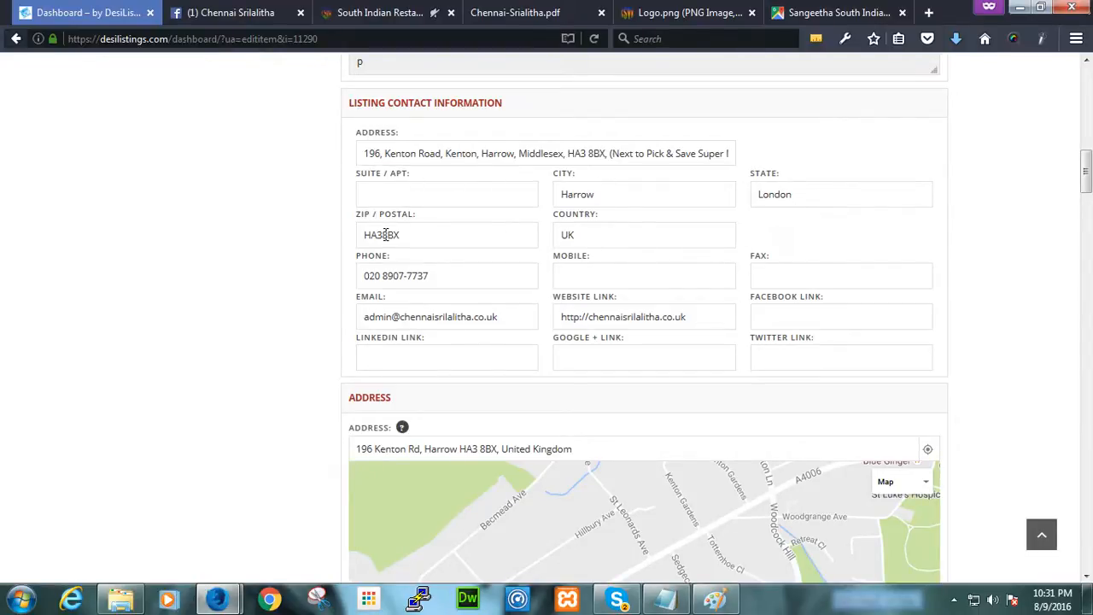
{"action": "scroll", "coordinate": [283, 347], "scroll_direction": "down", "scroll_amount": 3}
{"action": "scroll", "coordinate": [287, 347], "scroll_direction": "up", "scroll_amount": 3}
{"action": "scroll", "coordinate": [287, 347], "scroll_direction": "down", "scroll_amount": 10}
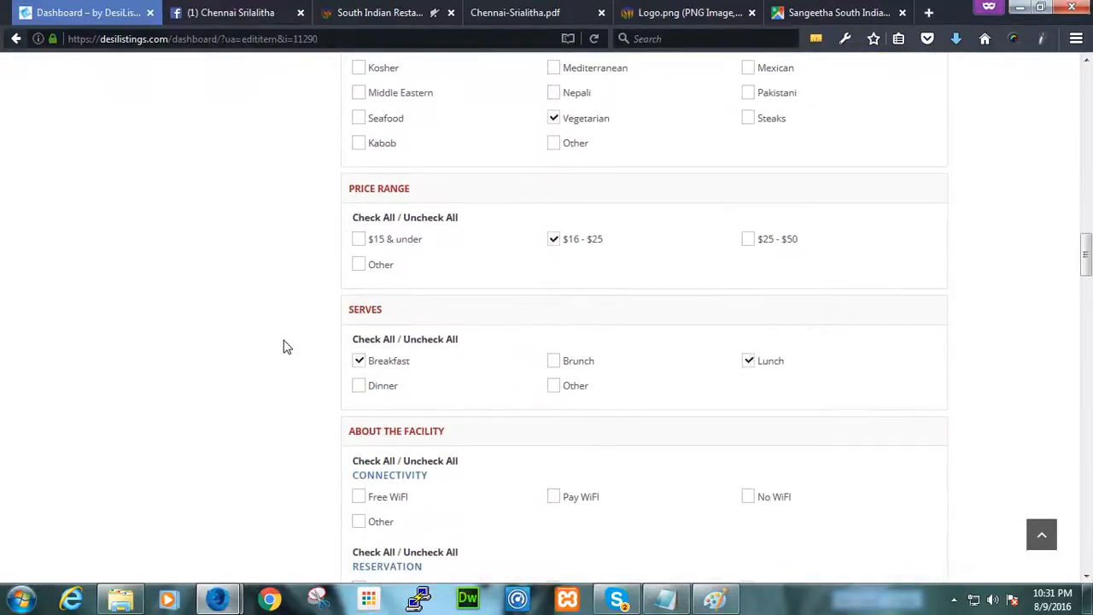
{"action": "scroll", "coordinate": [276, 336], "scroll_direction": "down", "scroll_amount": 10}
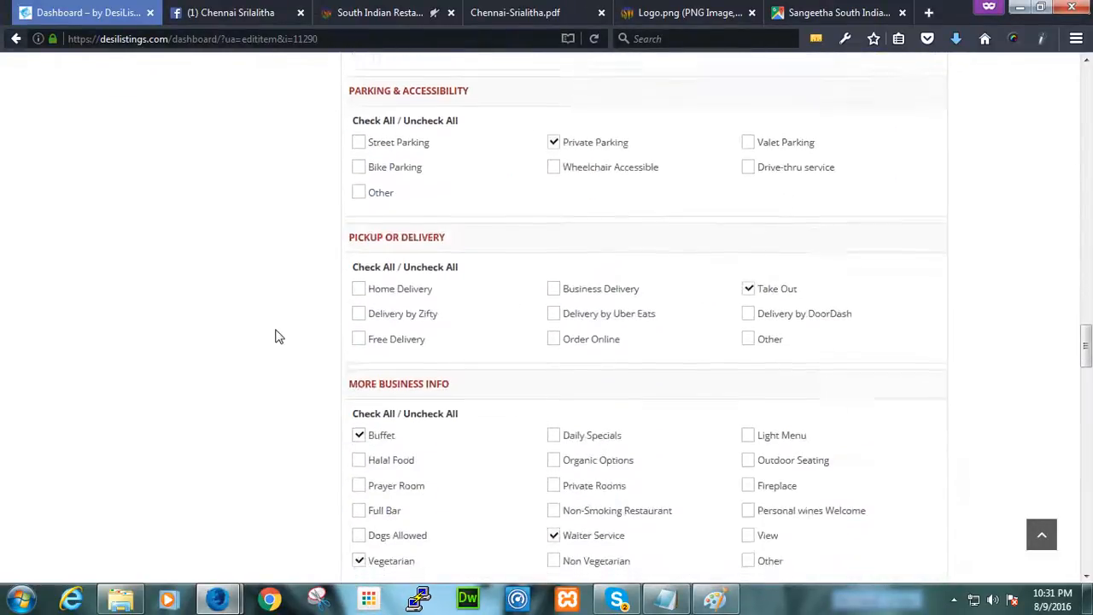
{"action": "scroll", "coordinate": [276, 335], "scroll_direction": "down", "scroll_amount": 15}
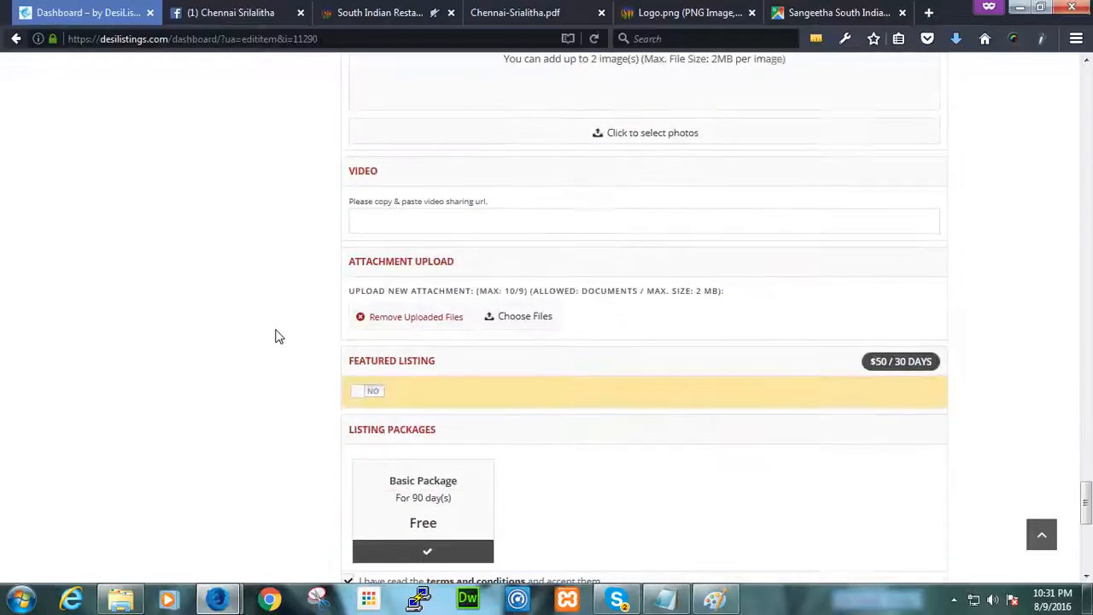
{"action": "scroll", "coordinate": [276, 335], "scroll_direction": "down", "scroll_amount": 4}
{"action": "scroll", "coordinate": [275, 336], "scroll_direction": "up", "scroll_amount": 2}
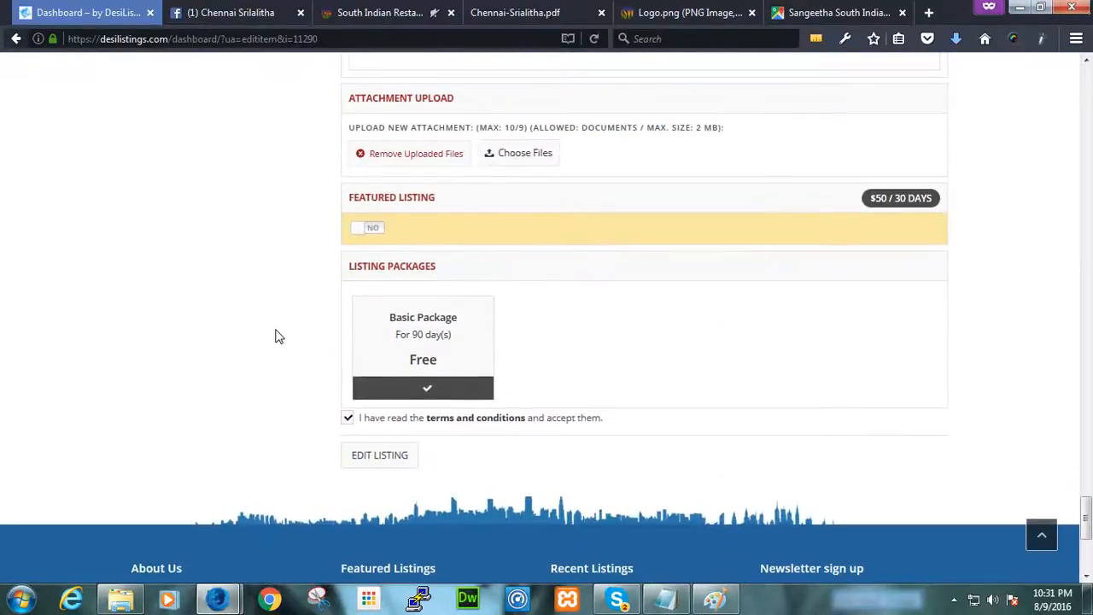
{"action": "scroll", "coordinate": [276, 335], "scroll_direction": "up", "scroll_amount": 2}
{"action": "scroll", "coordinate": [268, 336], "scroll_direction": "down", "scroll_amount": 1}
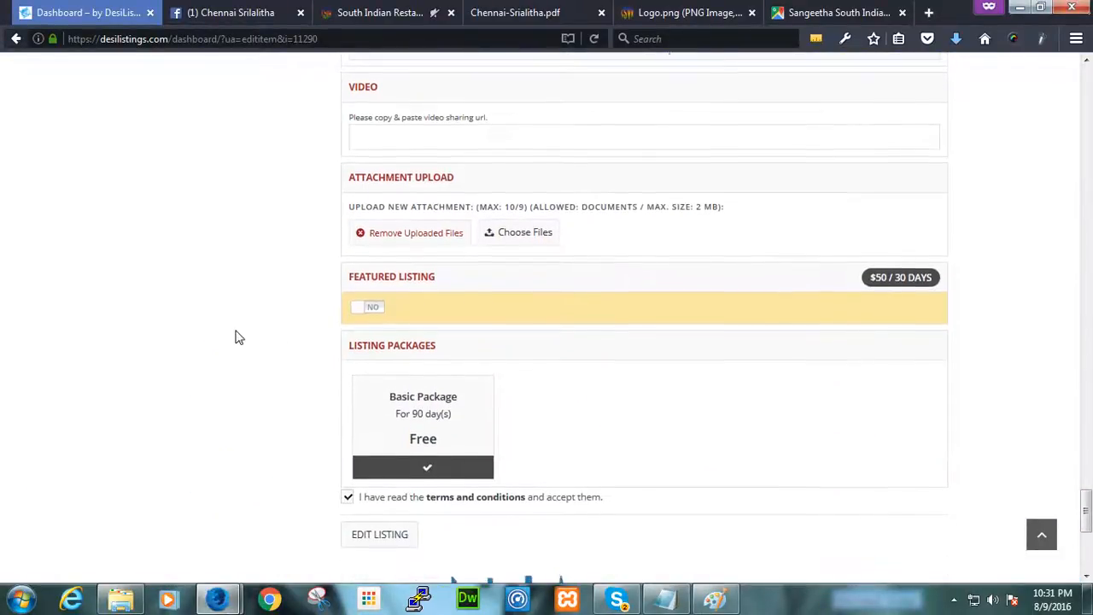
- Submit the listing edits and open the Chennai Srilalitha listing's public page in a new tab
{"action": "scroll", "coordinate": [151, 350], "scroll_direction": "down", "scroll_amount": 1}
{"action": "left_click", "coordinate": [367, 455]}
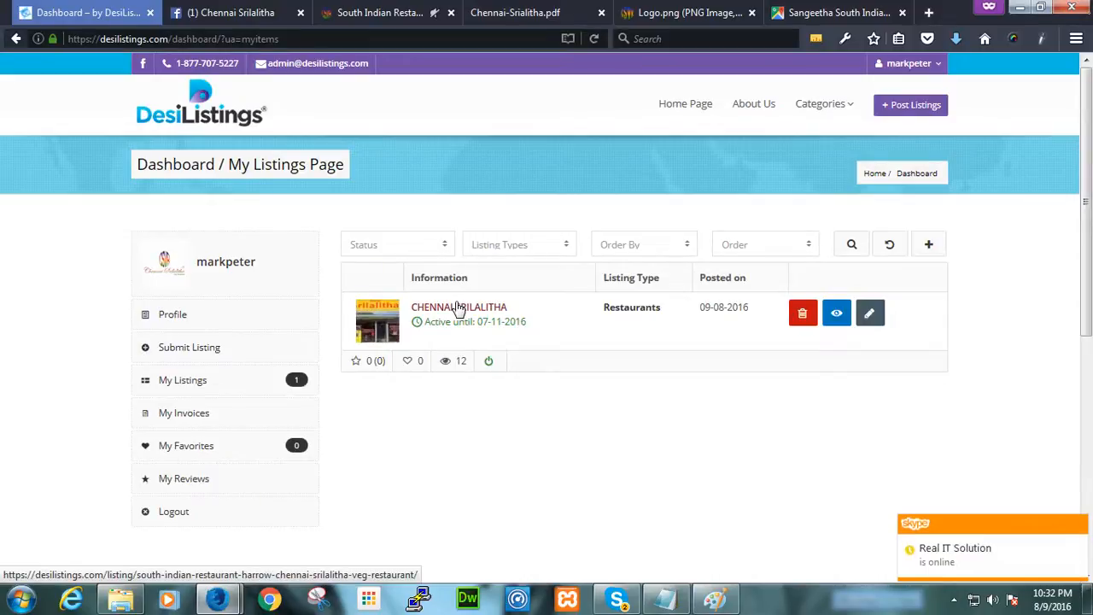
{"action": "right_click", "coordinate": [458, 310]}
{"action": "left_click", "coordinate": [488, 312]}
{"action": "left_click", "coordinate": [342, 10]}
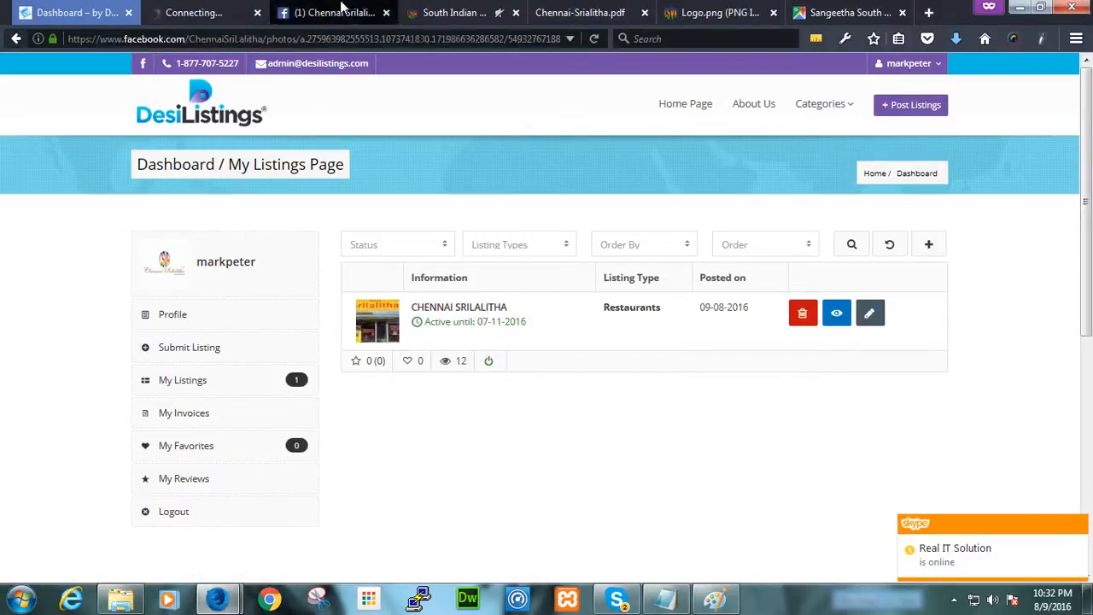
{"action": "left_click", "coordinate": [194, 12]}
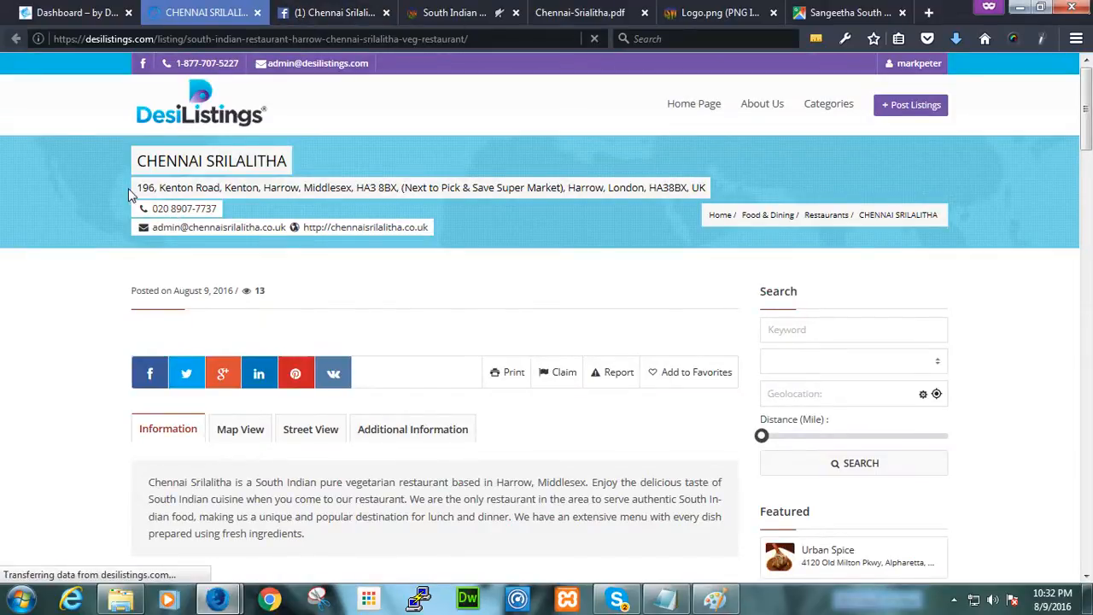
- Examine the published listing's address, description, cuisine, facility, catering and payment details
{"action": "left_click_drag", "start_coordinate": [138, 188], "coordinate": [700, 185]}
{"action": "scroll", "coordinate": [75, 344], "scroll_direction": "down", "scroll_amount": 2}
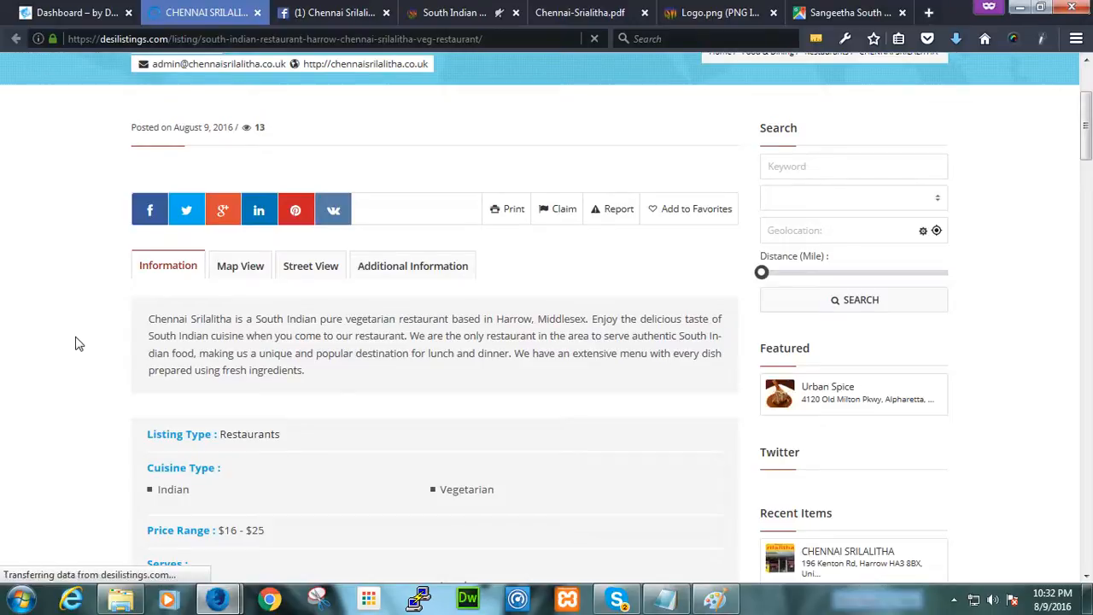
{"action": "scroll", "coordinate": [75, 344], "scroll_direction": "down", "scroll_amount": 5}
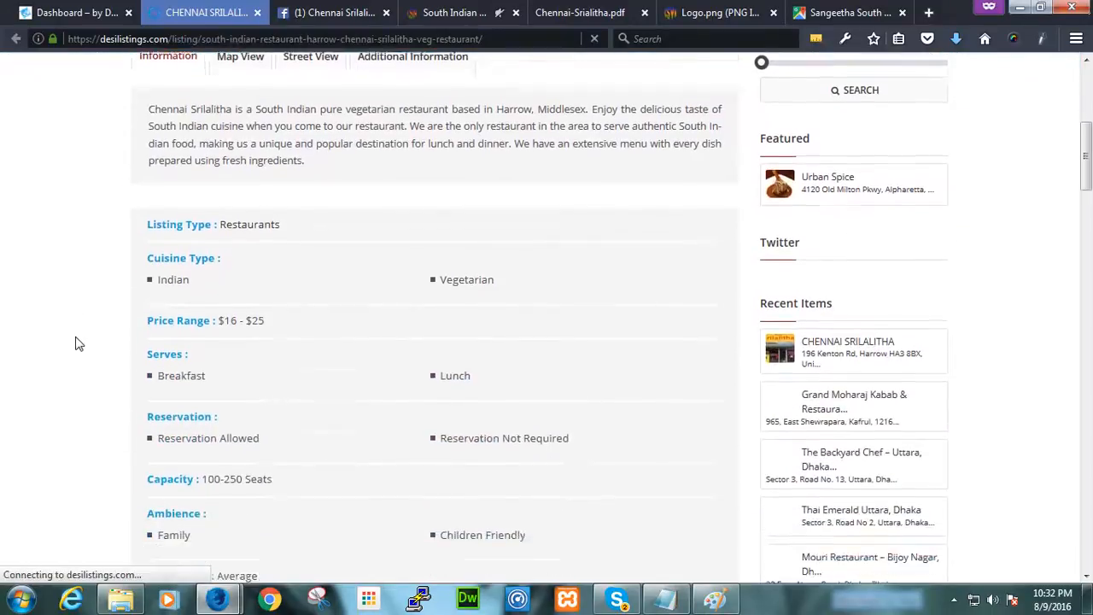
{"action": "scroll", "coordinate": [256, 273], "scroll_direction": "down", "scroll_amount": 3}
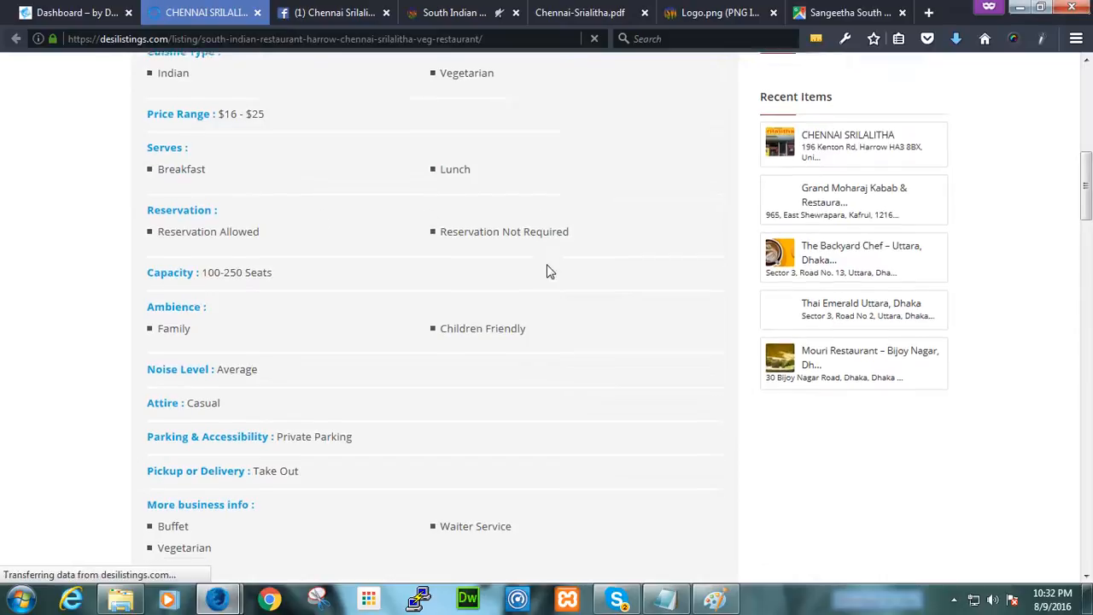
{"action": "scroll", "coordinate": [549, 270], "scroll_direction": "down", "scroll_amount": 3}
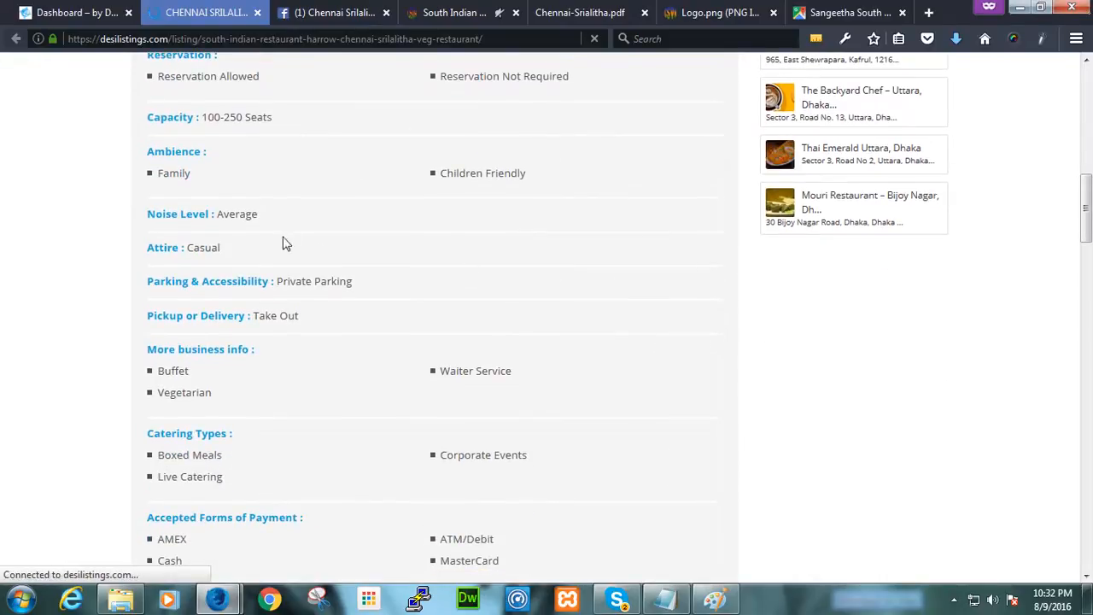
{"action": "scroll", "coordinate": [211, 256], "scroll_direction": "down", "scroll_amount": 3}
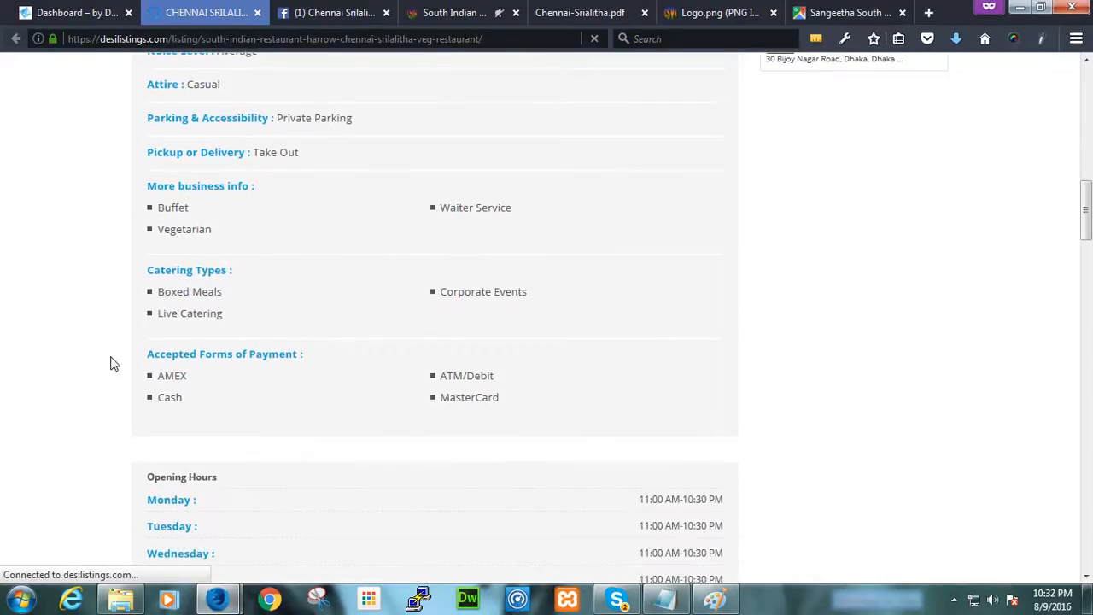
{"action": "scroll", "coordinate": [112, 363], "scroll_direction": "up", "scroll_amount": 12}
{"action": "scroll", "coordinate": [110, 363], "scroll_direction": "up", "scroll_amount": 3}
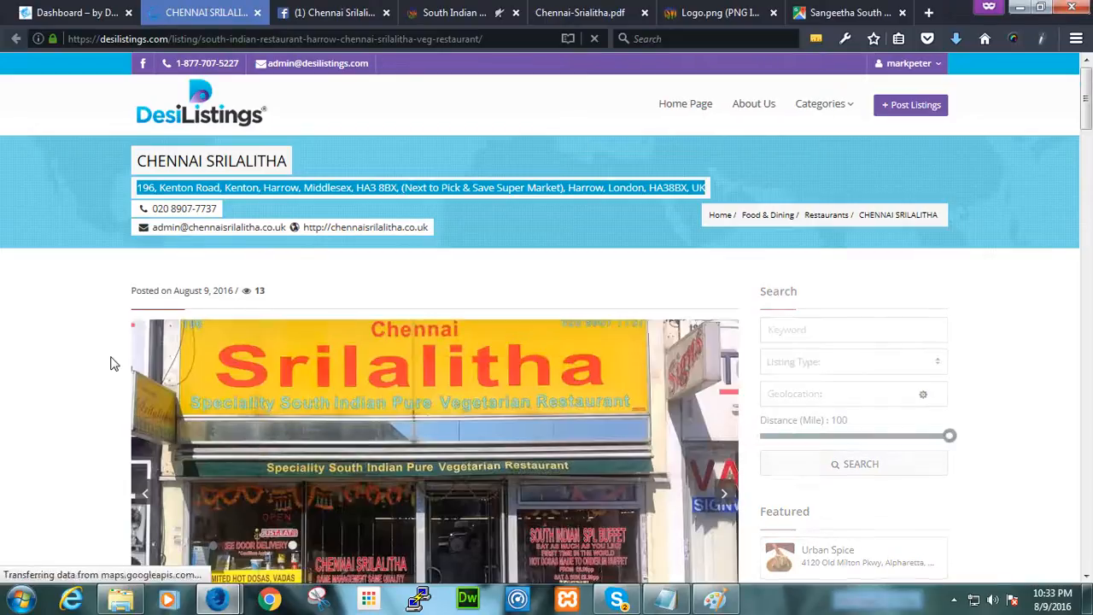
- Browse the published listing's photo gallery, viewing the spices, thali, dosa and paratha images, and return to the thali photo
{"action": "scroll", "coordinate": [111, 364], "scroll_direction": "down", "scroll_amount": 4}
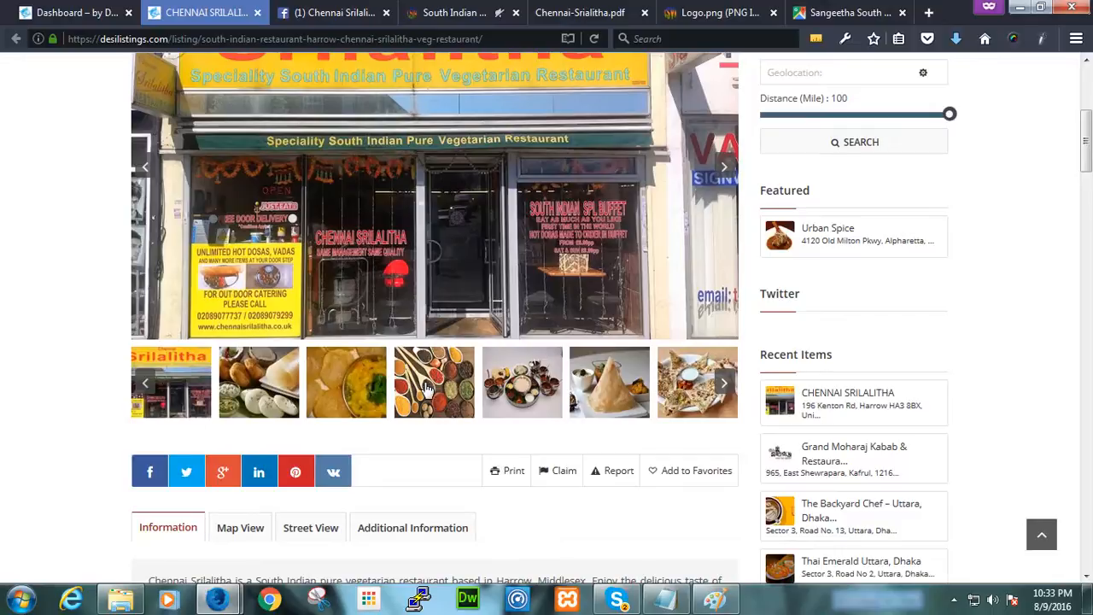
{"action": "left_click", "coordinate": [427, 388]}
{"action": "left_click", "coordinate": [511, 410]}
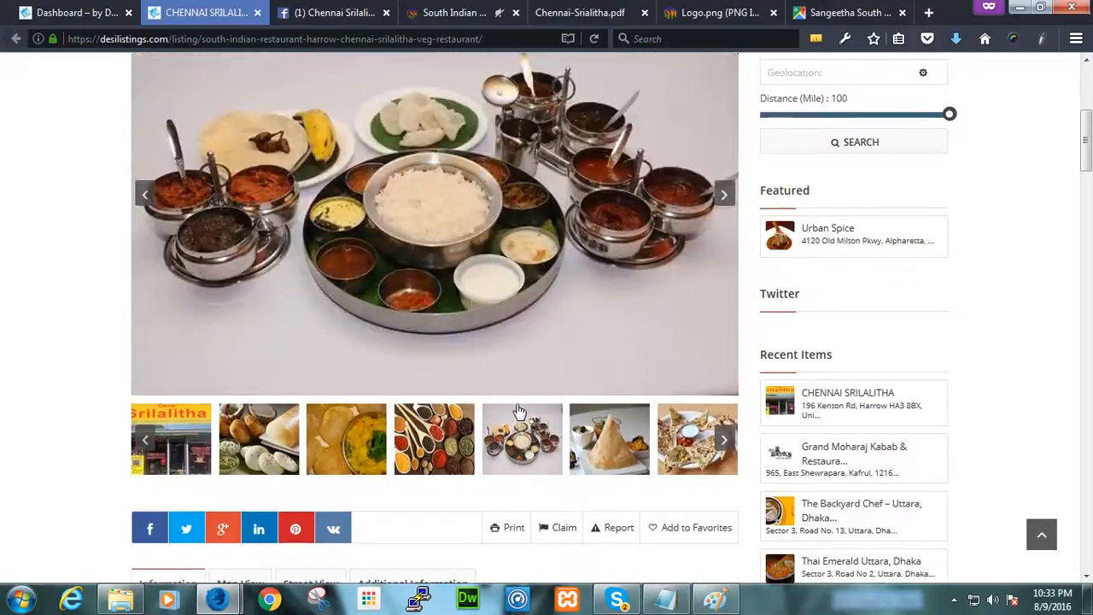
{"action": "left_click", "coordinate": [597, 425]}
{"action": "left_click", "coordinate": [683, 440]}
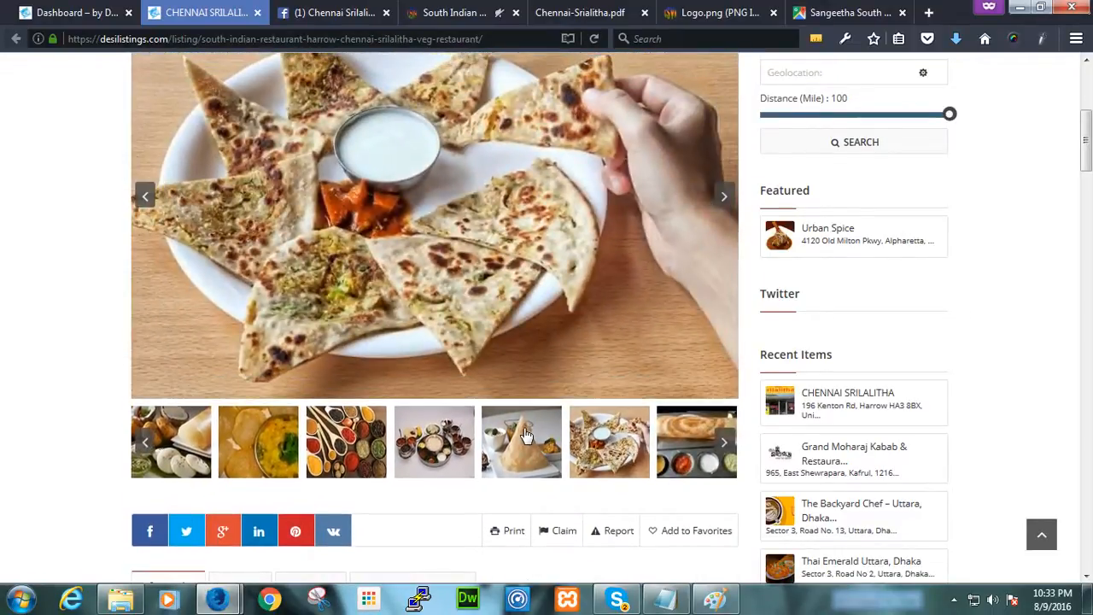
{"action": "left_click", "coordinate": [433, 446]}
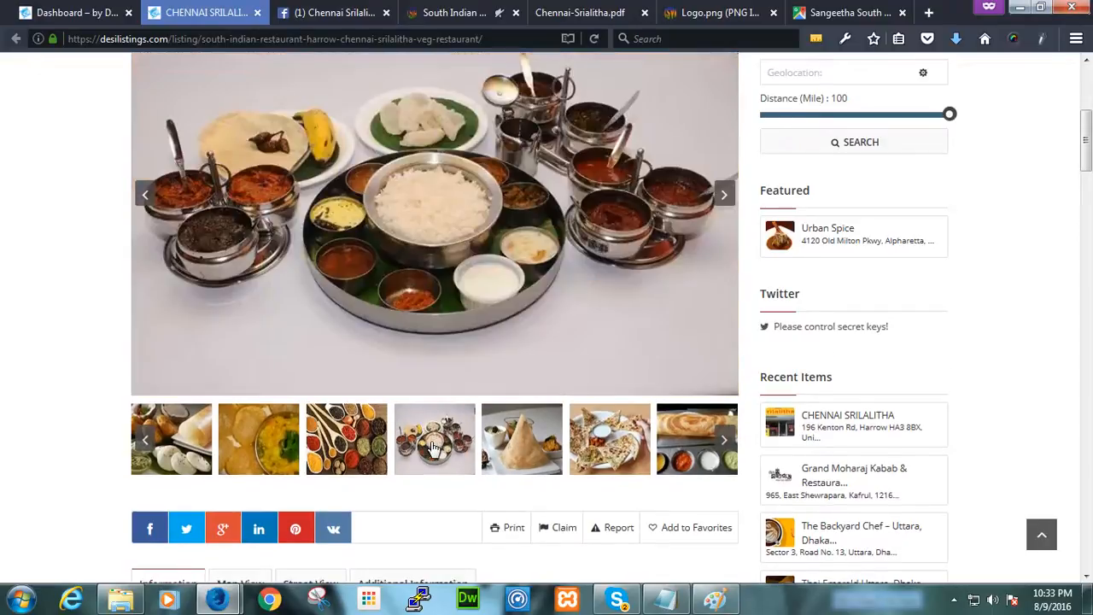
- Inspect the HTML code of the gallery's large thali photo to check its image file, and close the inspector
{"action": "scroll", "coordinate": [410, 359], "scroll_direction": "up", "scroll_amount": 2}
{"action": "scroll", "coordinate": [362, 430], "scroll_direction": "down", "scroll_amount": 1}
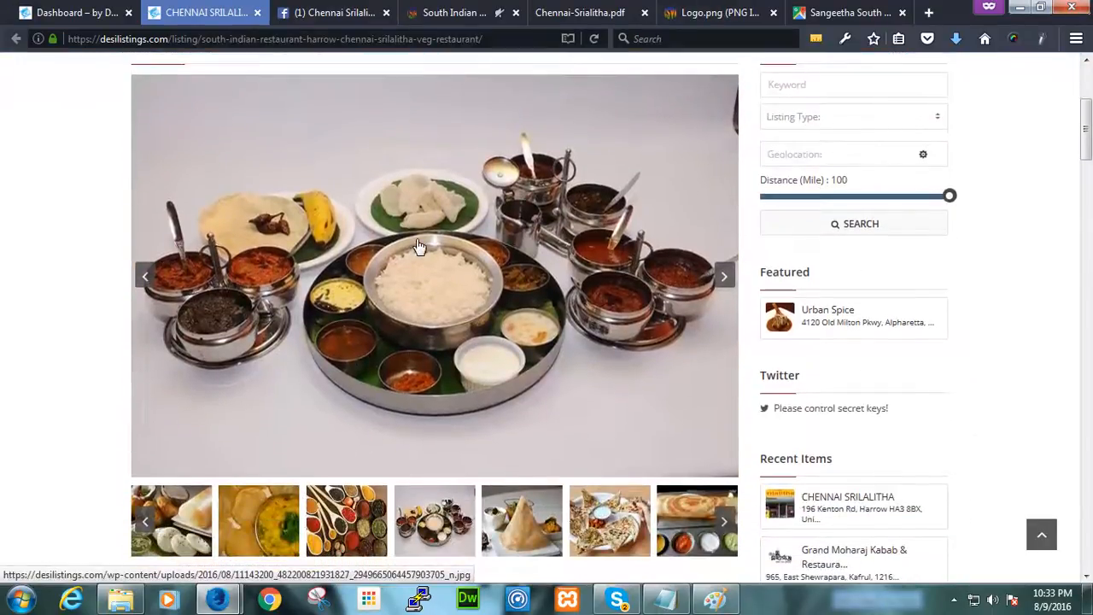
{"action": "right_click", "coordinate": [419, 247]}
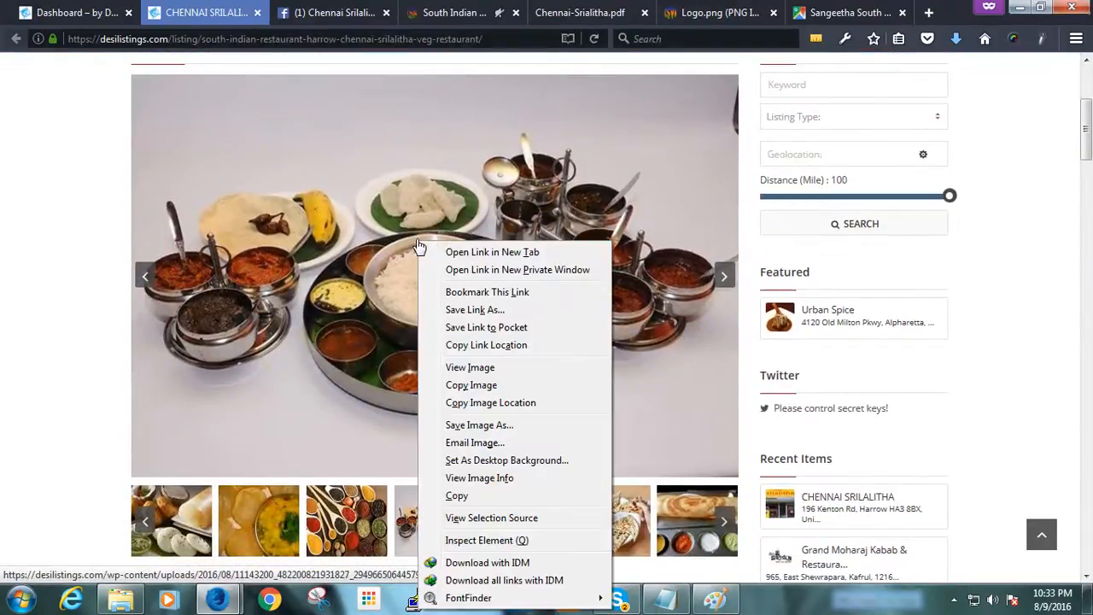
{"action": "left_click", "coordinate": [507, 538]}
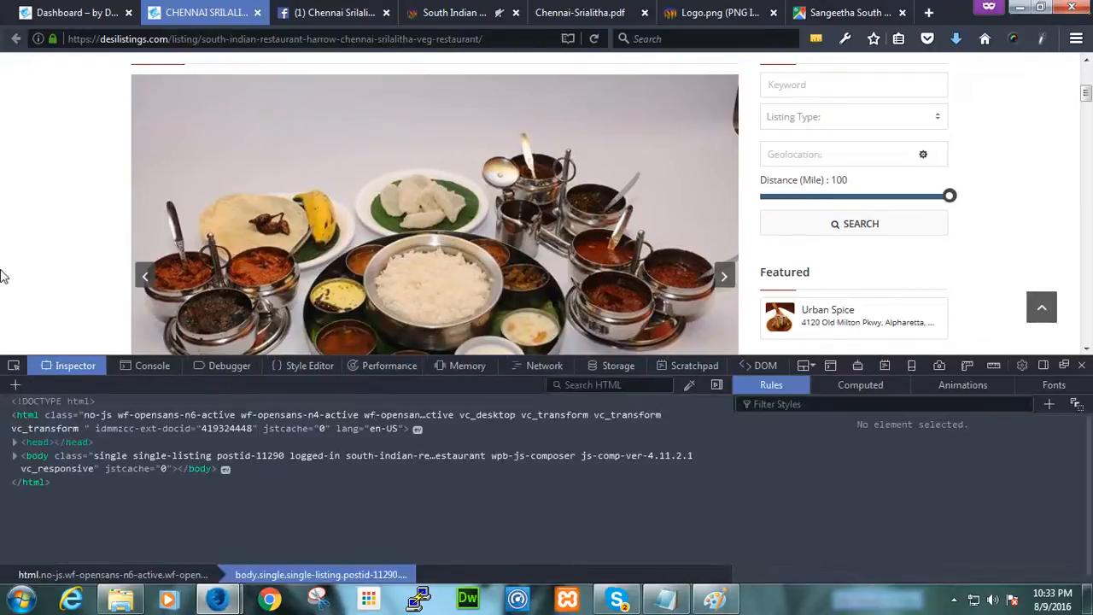
{"action": "mouse_move", "coordinate": [401, 484]}
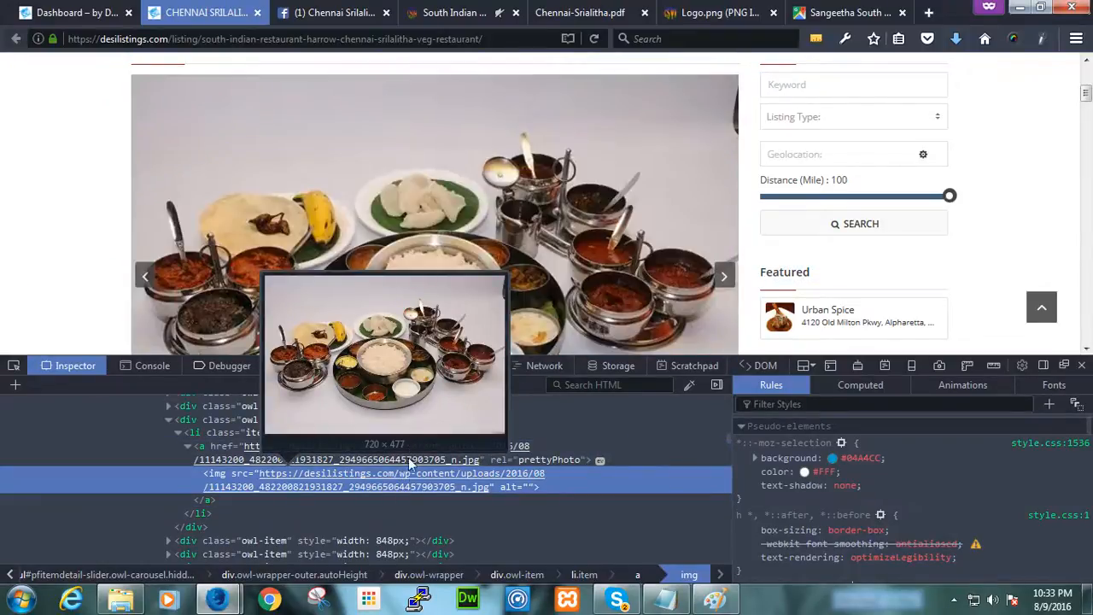
{"action": "mouse_move", "coordinate": [442, 483]}
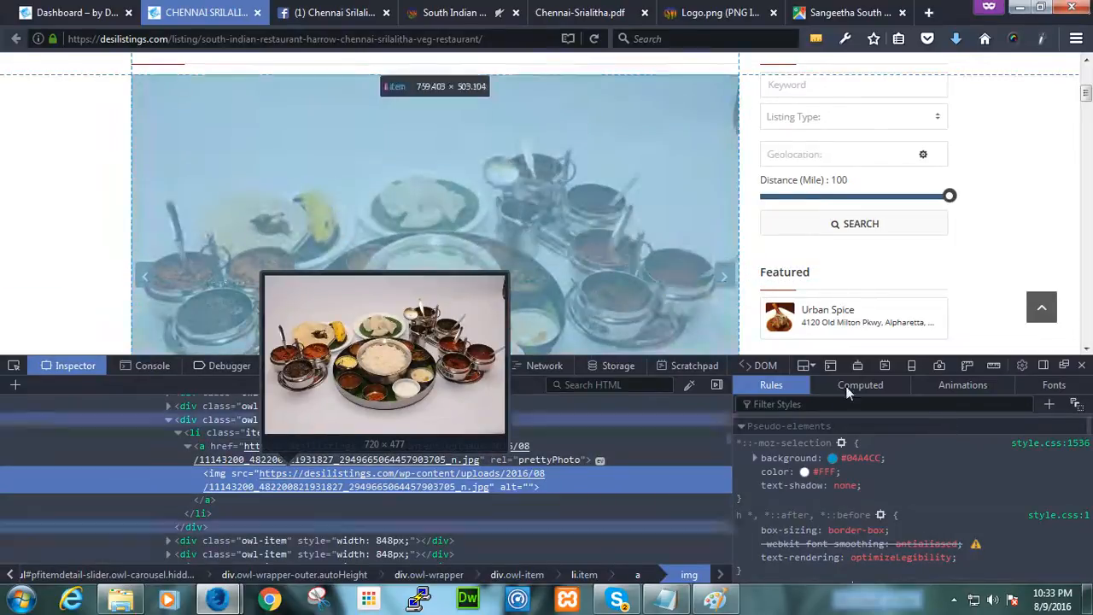
{"action": "left_click", "coordinate": [1081, 366]}
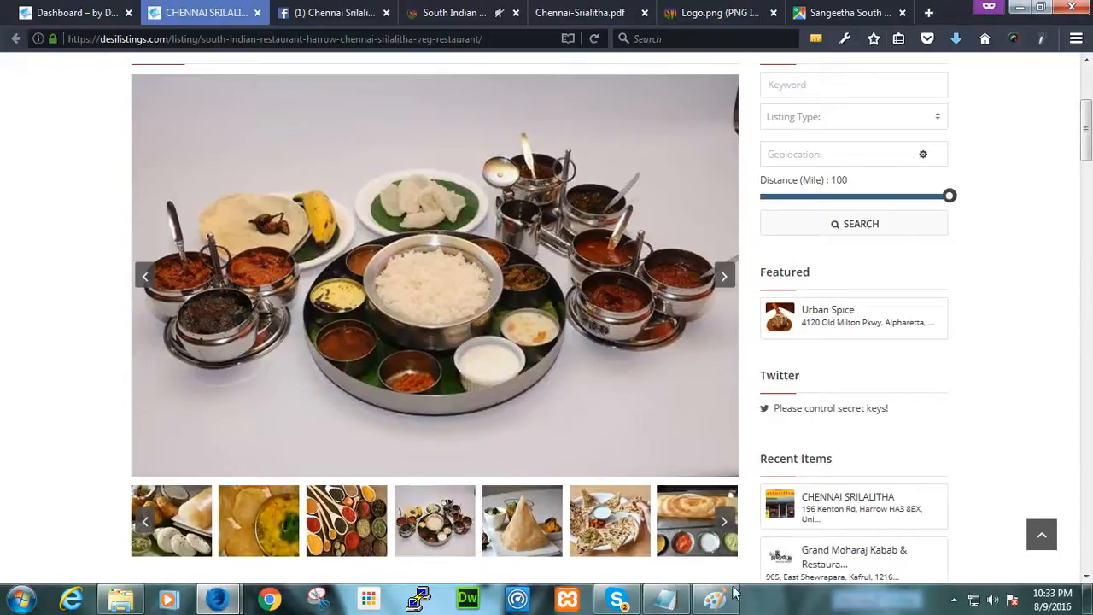
- Examine the published listing's restaurant details, opening hours, tags, PDF attachment and owner contact section
{"action": "scroll", "coordinate": [25, 345], "scroll_direction": "down", "scroll_amount": 2}
{"action": "scroll", "coordinate": [37, 369], "scroll_direction": "down", "scroll_amount": 5}
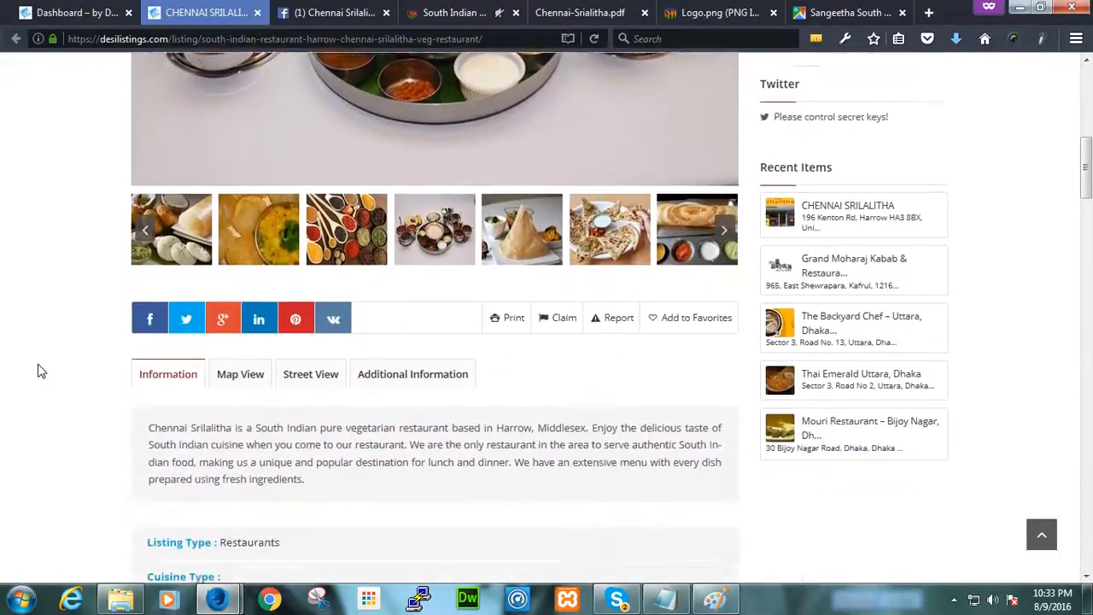
{"action": "scroll", "coordinate": [37, 370], "scroll_direction": "down", "scroll_amount": 3}
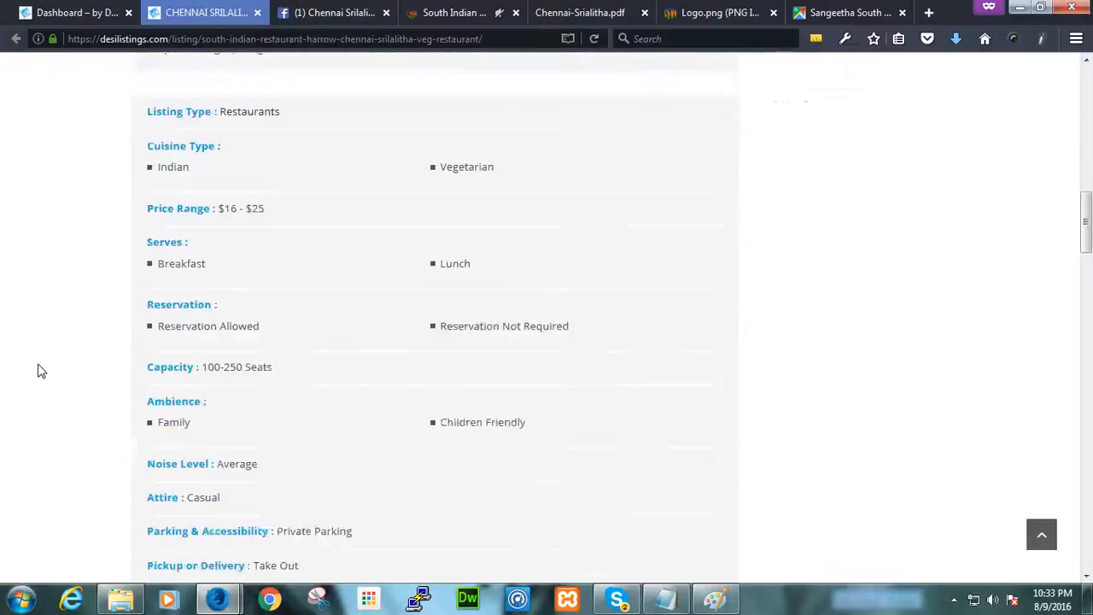
{"action": "scroll", "coordinate": [38, 370], "scroll_direction": "up", "scroll_amount": 2}
{"action": "scroll", "coordinate": [38, 371], "scroll_direction": "down", "scroll_amount": 2}
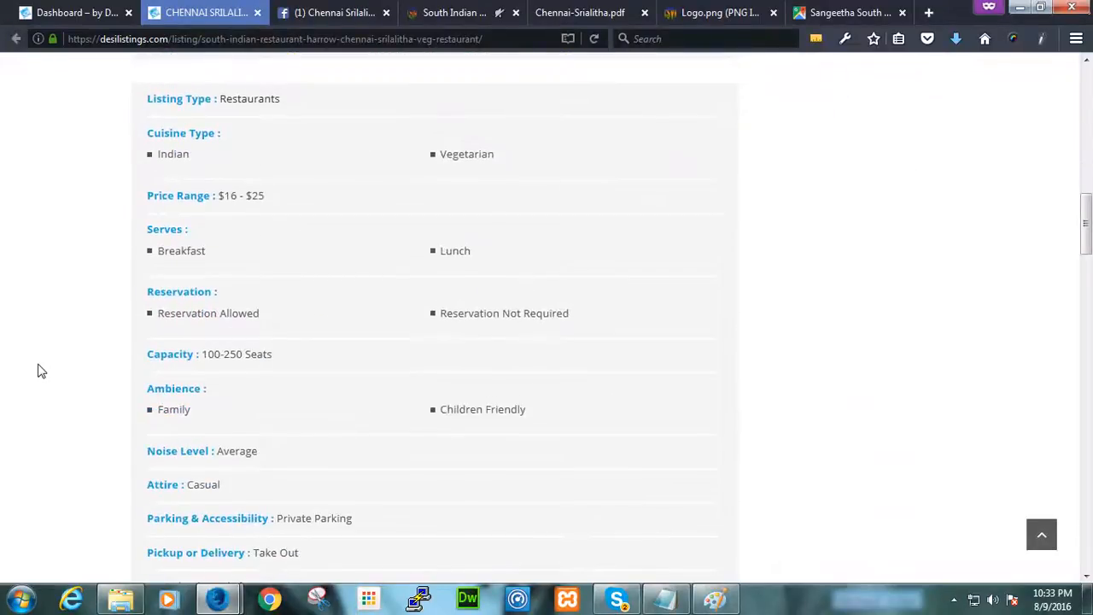
{"action": "scroll", "coordinate": [38, 370], "scroll_direction": "down", "scroll_amount": 10}
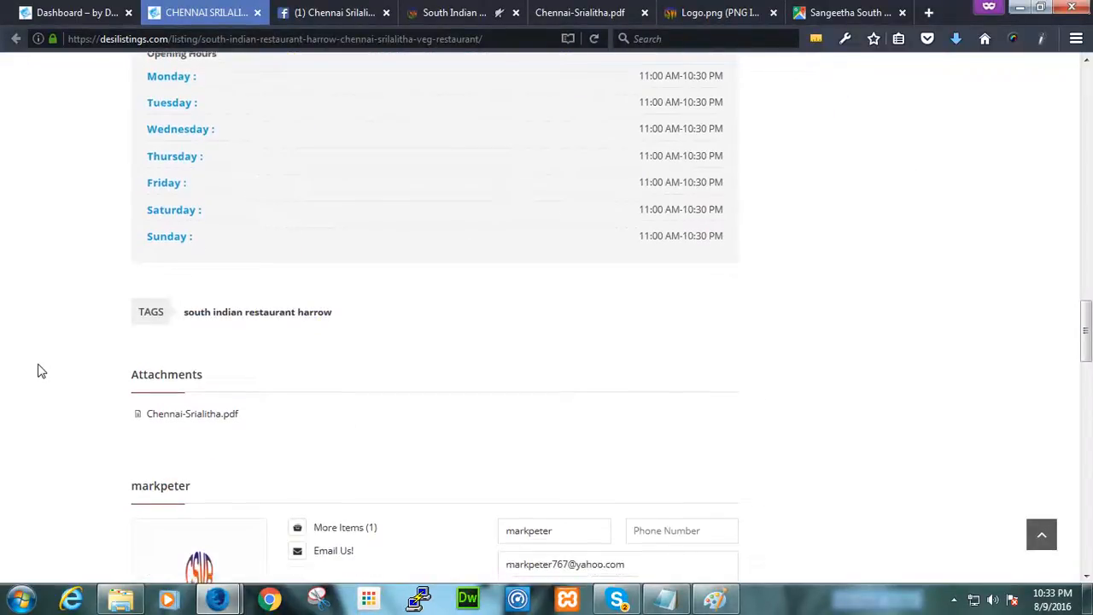
{"action": "scroll", "coordinate": [38, 371], "scroll_direction": "down", "scroll_amount": 3}
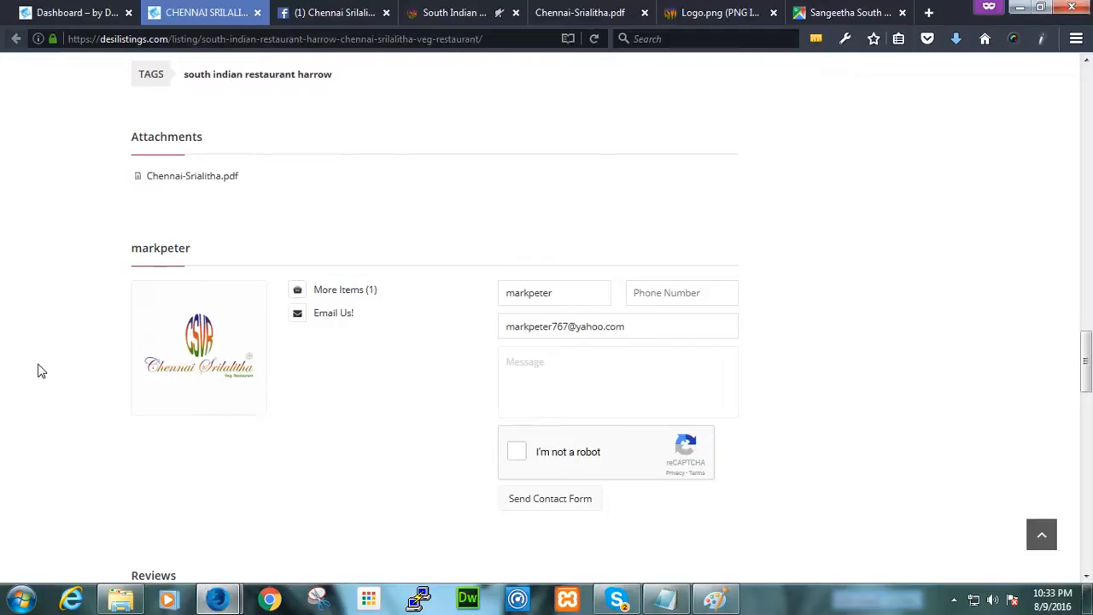
{"action": "scroll", "coordinate": [38, 371], "scroll_direction": "up", "scroll_amount": 18}
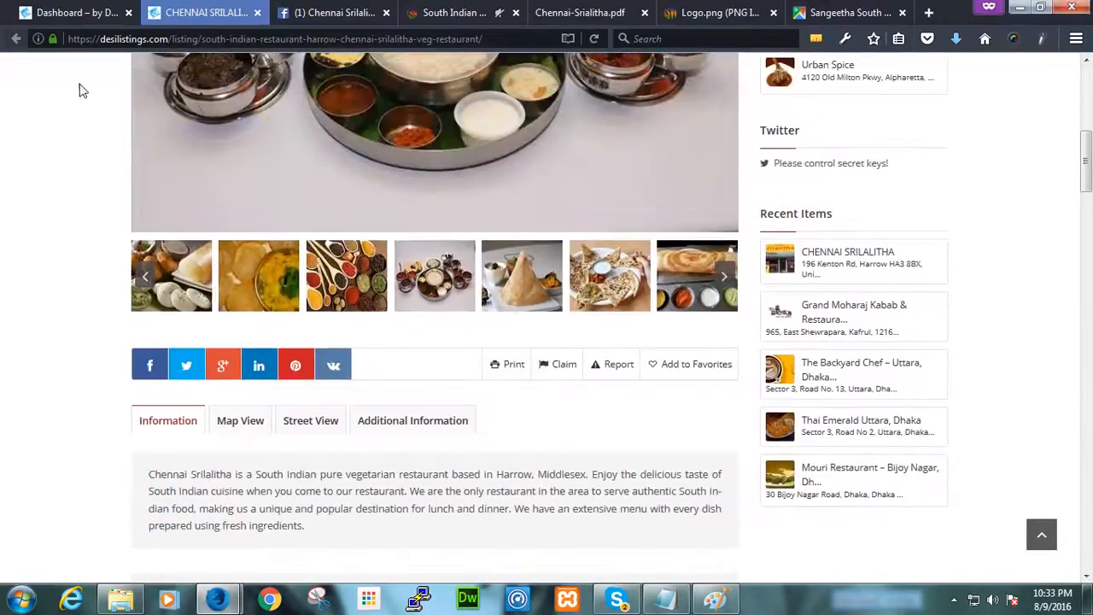
- Open the Chennai Srilalitha listing for editing, and open the restaurant's Google+ and Facebook pages from its website's contact section
{"action": "left_click", "coordinate": [79, 17]}
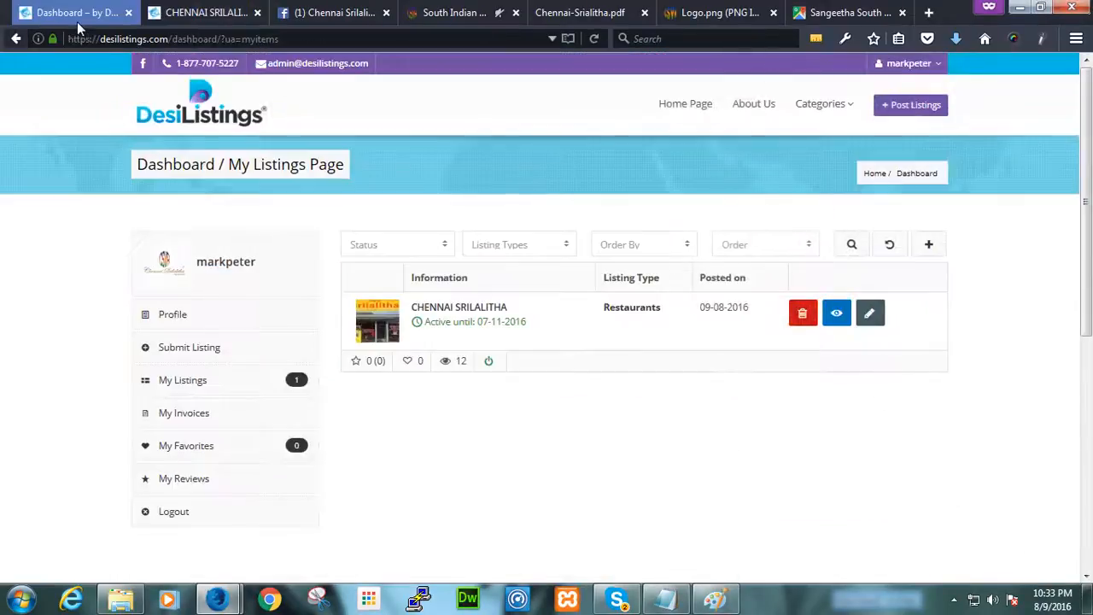
{"action": "left_click", "coordinate": [868, 314]}
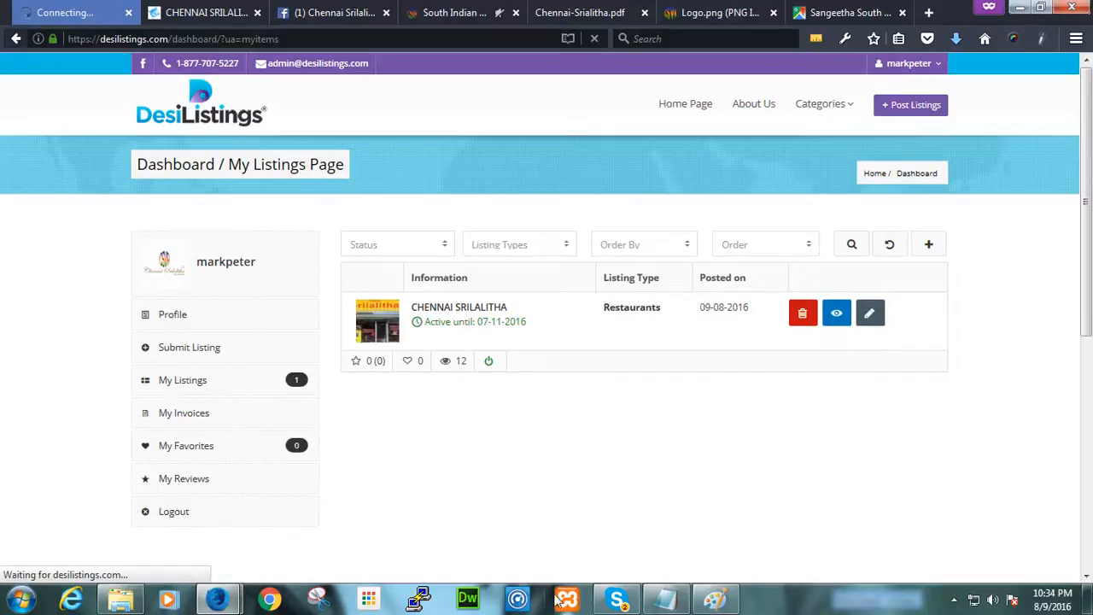
{"action": "left_click", "coordinate": [703, 13]}
{"action": "left_click", "coordinate": [637, 9]}
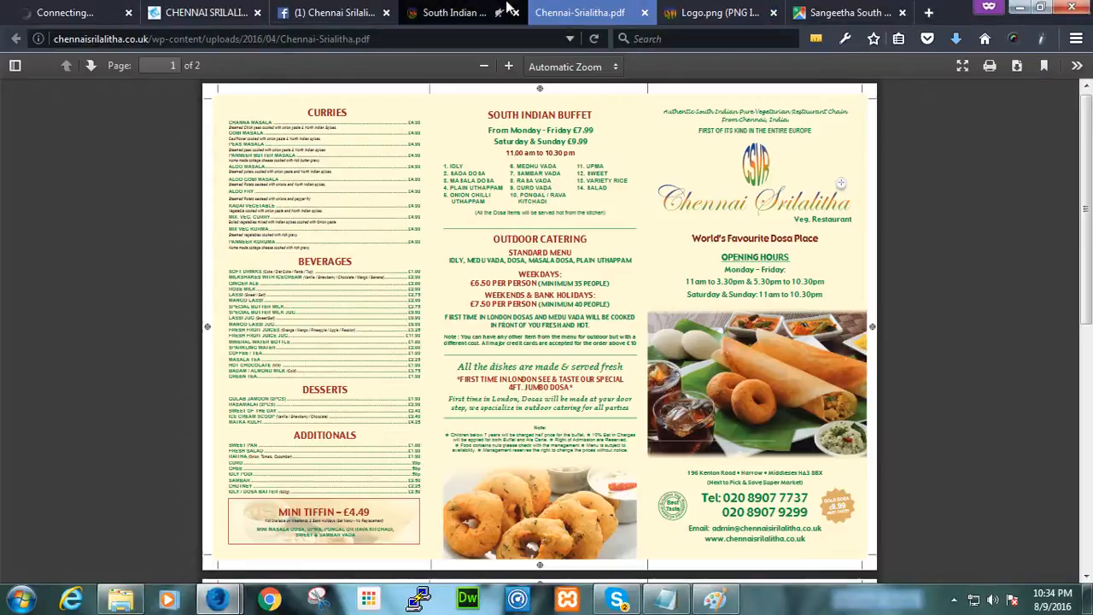
{"action": "left_click", "coordinate": [453, 12]}
{"action": "scroll", "coordinate": [978, 342], "scroll_direction": "down", "scroll_amount": 10}
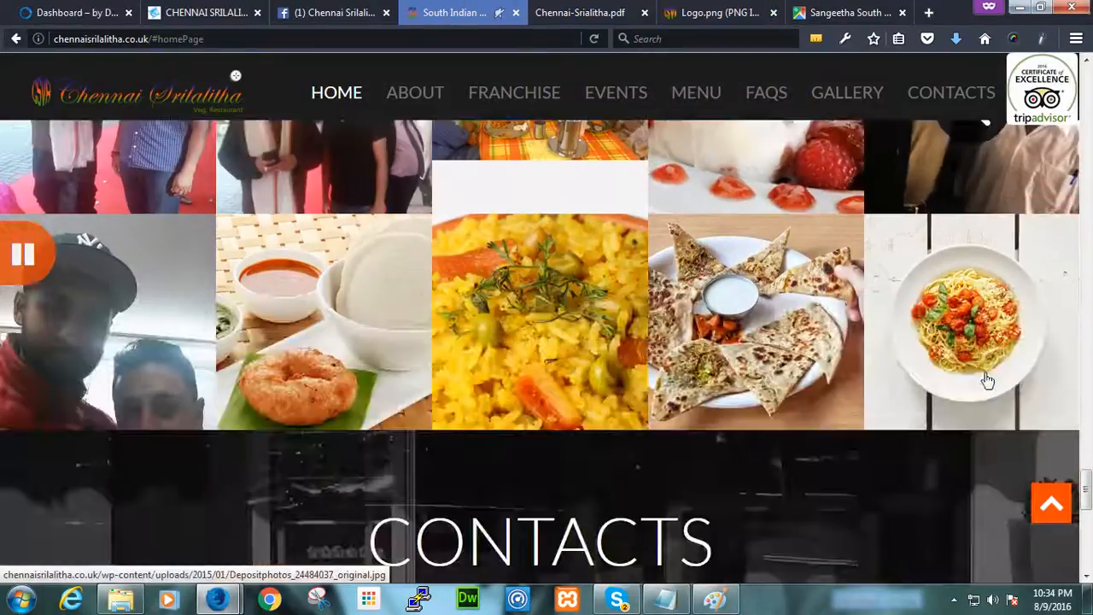
{"action": "scroll", "coordinate": [678, 531], "scroll_direction": "up", "scroll_amount": 3}
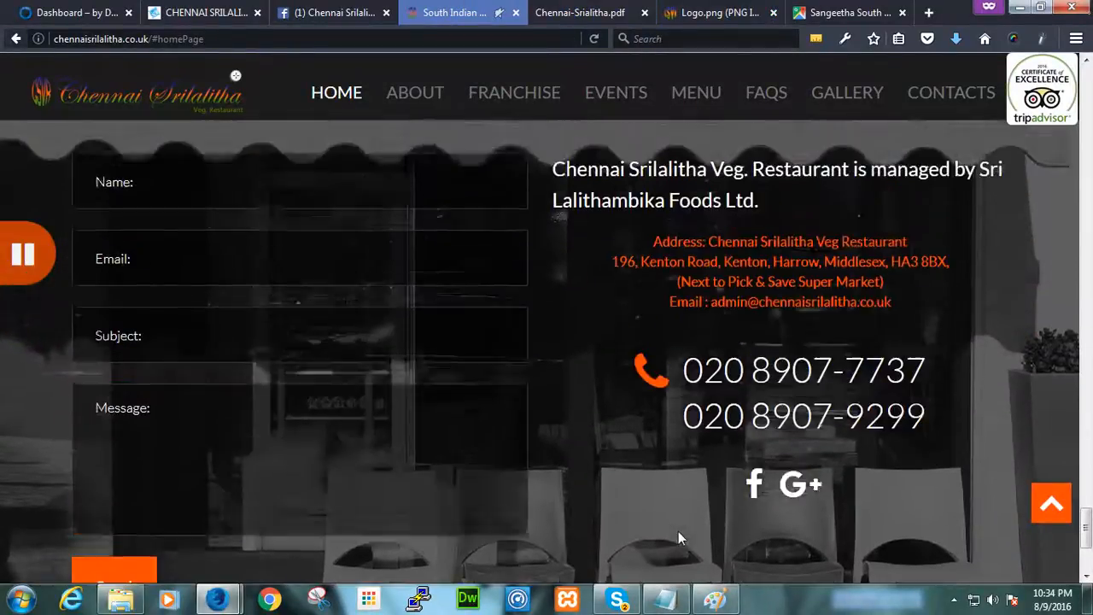
{"action": "scroll", "coordinate": [683, 523], "scroll_direction": "down", "scroll_amount": 2}
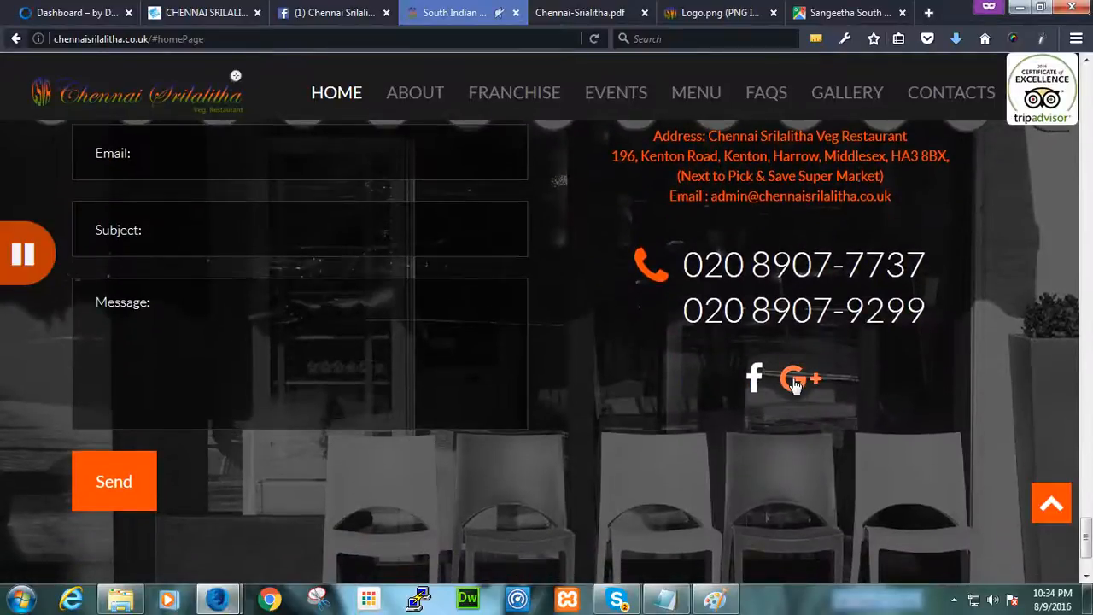
{"action": "left_click", "coordinate": [775, 406]}
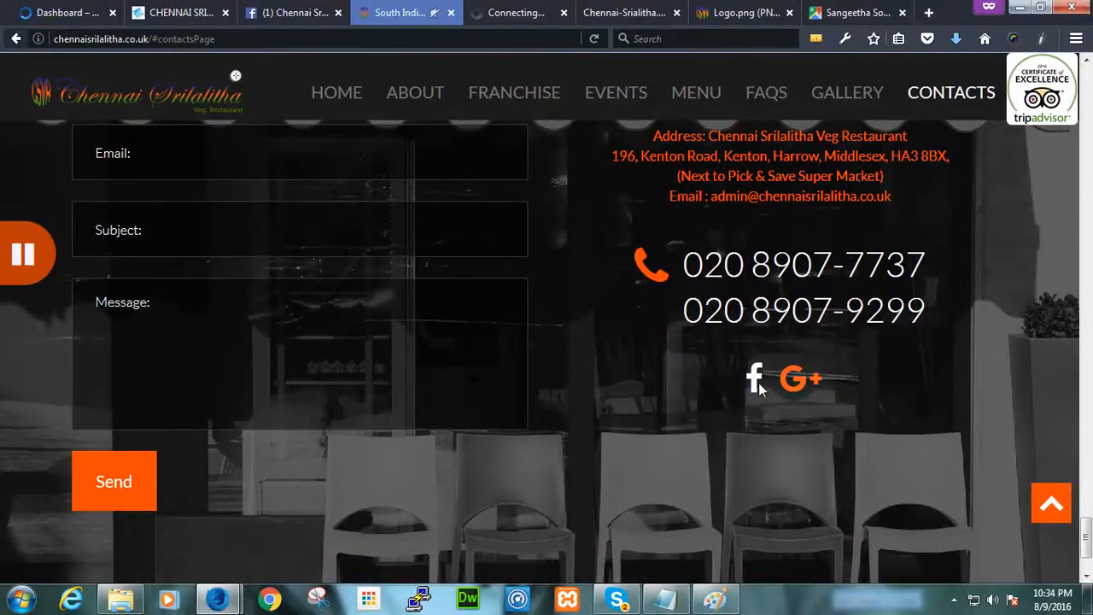
{"action": "middle_click", "coordinate": [756, 380]}
- Copy the restaurant's Google+ page URL into the Google + Link field of the listing's contact information
{"action": "left_click", "coordinate": [455, 19]}
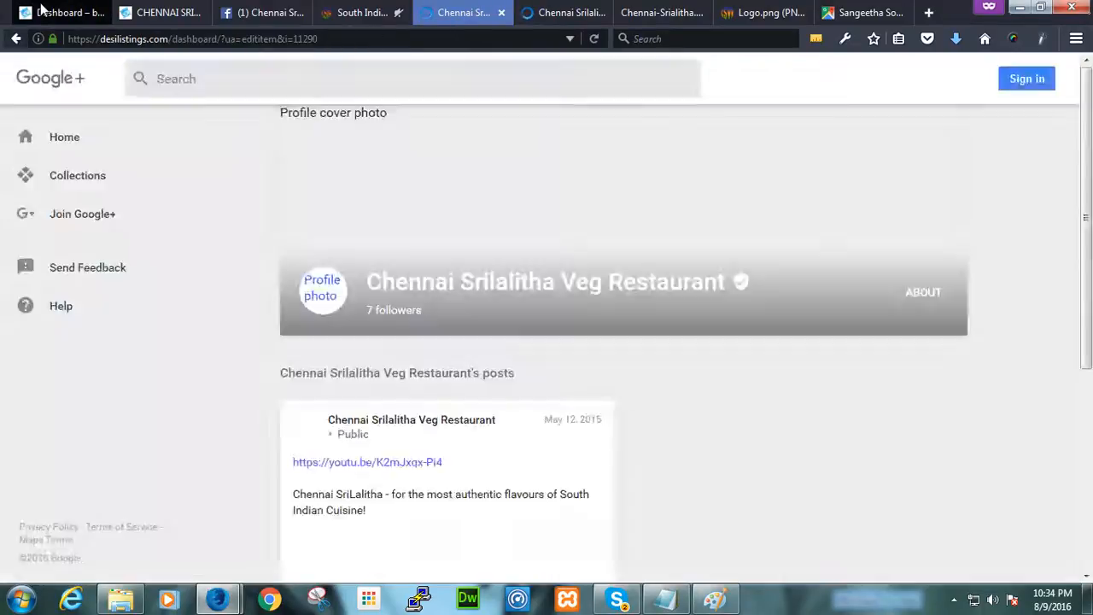
{"action": "left_click", "coordinate": [60, 12]}
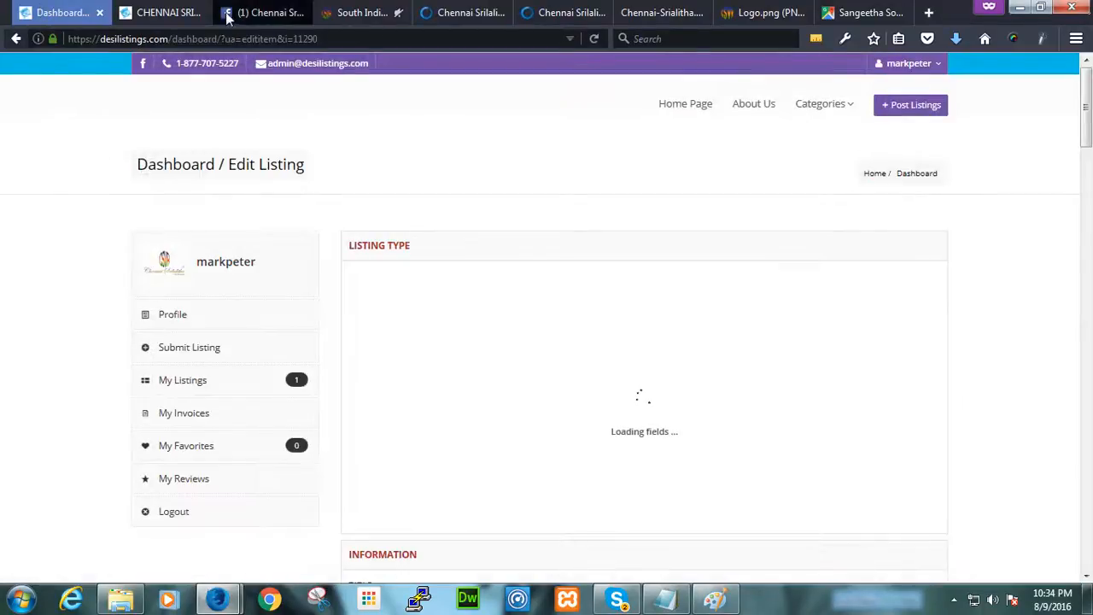
{"action": "left_click", "coordinate": [461, 13]}
{"action": "left_click", "coordinate": [385, 38]}
{"action": "key", "text": "ctrl+c"}
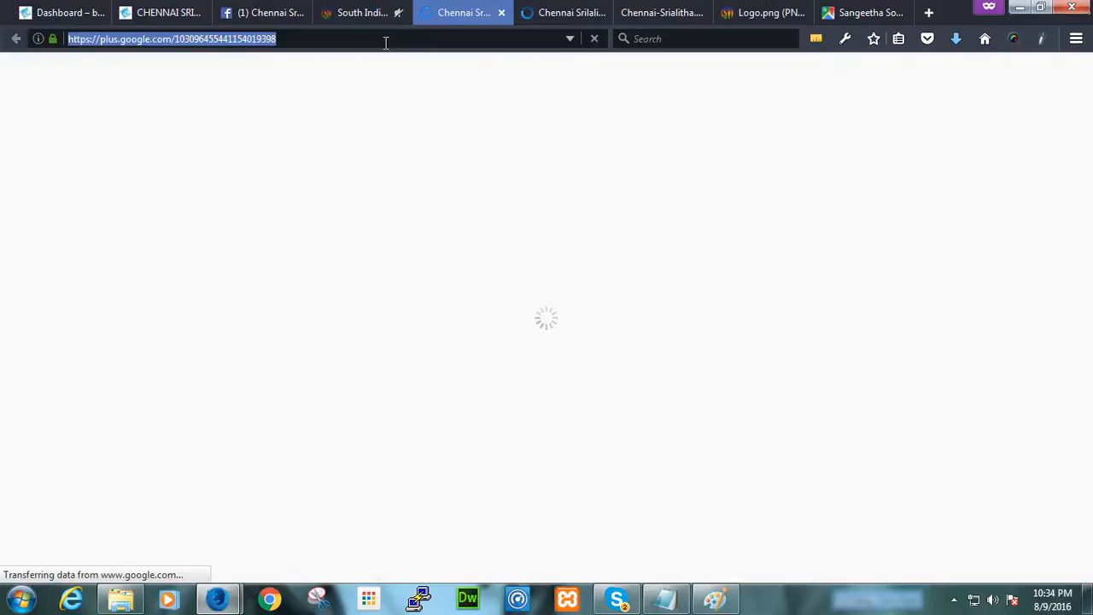
{"action": "left_click", "coordinate": [58, 12]}
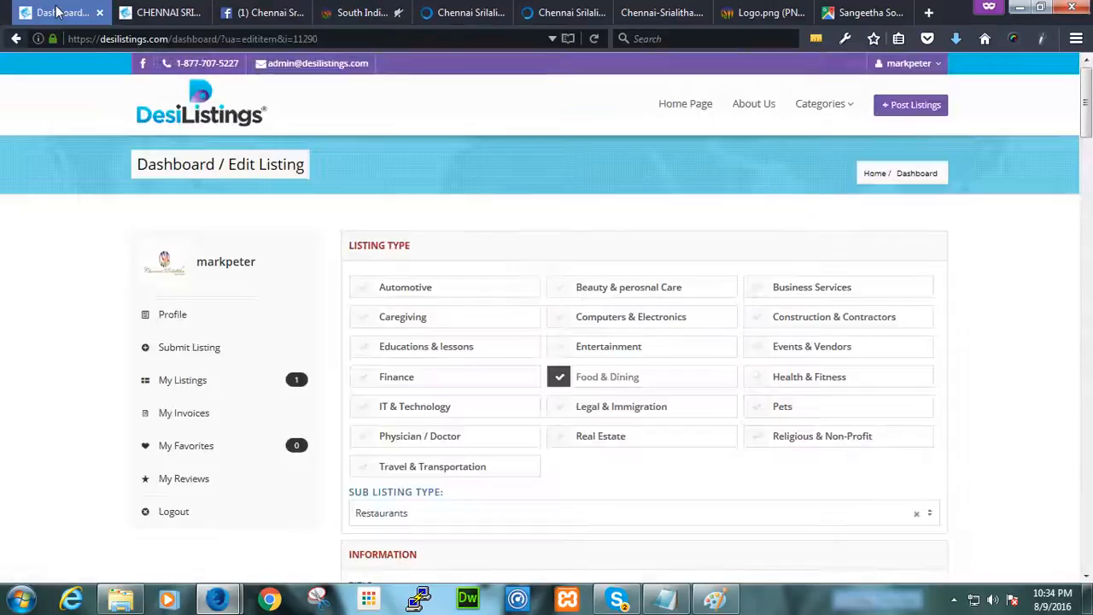
{"action": "scroll", "coordinate": [288, 370], "scroll_direction": "down", "scroll_amount": 20}
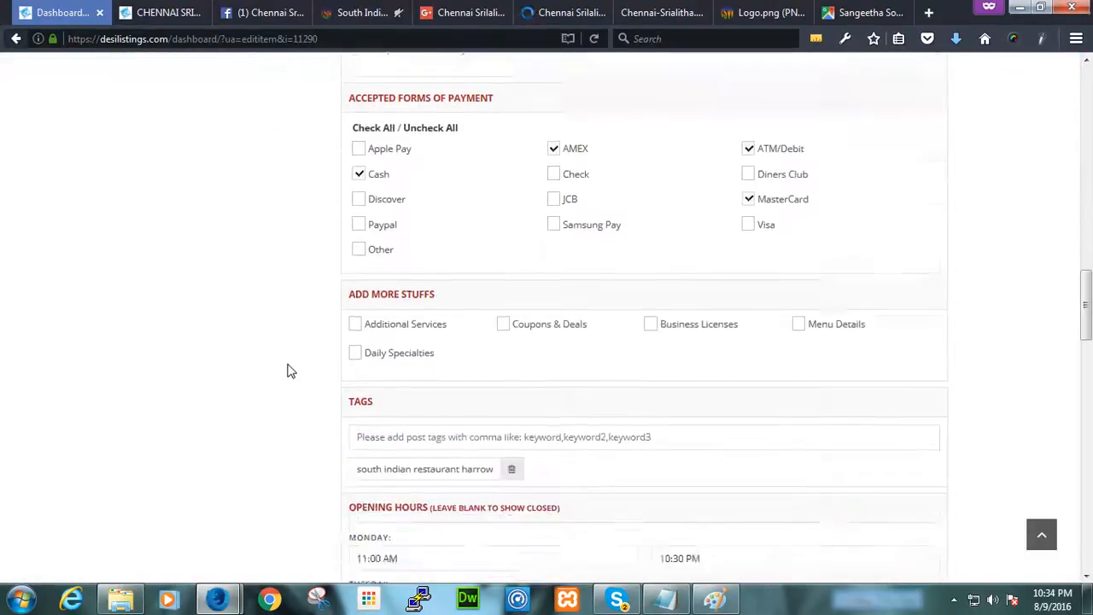
{"action": "scroll", "coordinate": [288, 371], "scroll_direction": "down", "scroll_amount": 5}
{"action": "scroll", "coordinate": [288, 370], "scroll_direction": "up", "scroll_amount": 6}
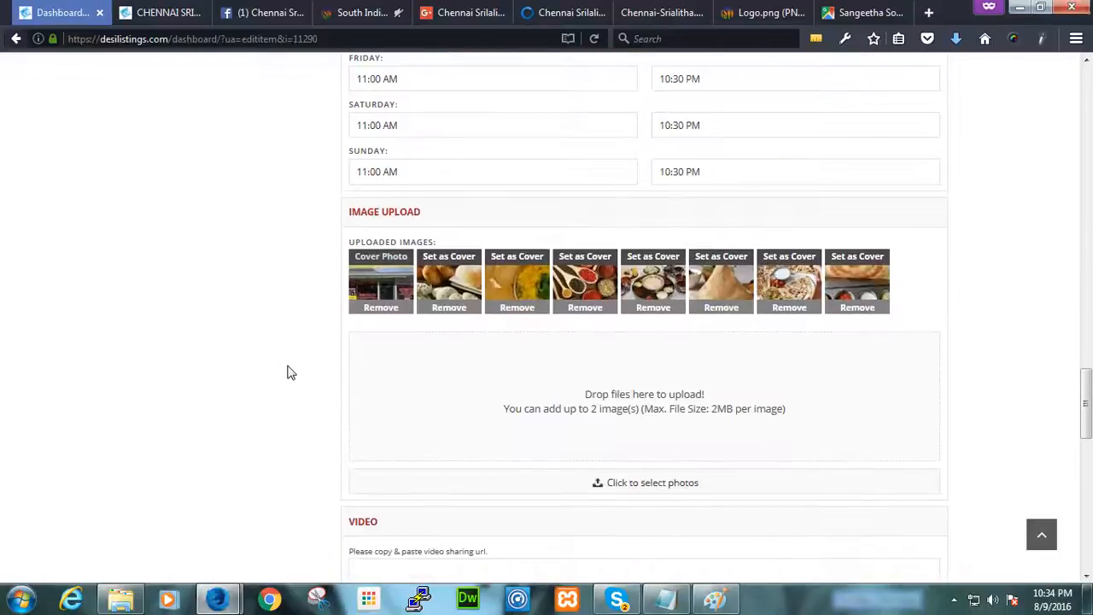
{"action": "scroll", "coordinate": [288, 370], "scroll_direction": "down", "scroll_amount": 12}
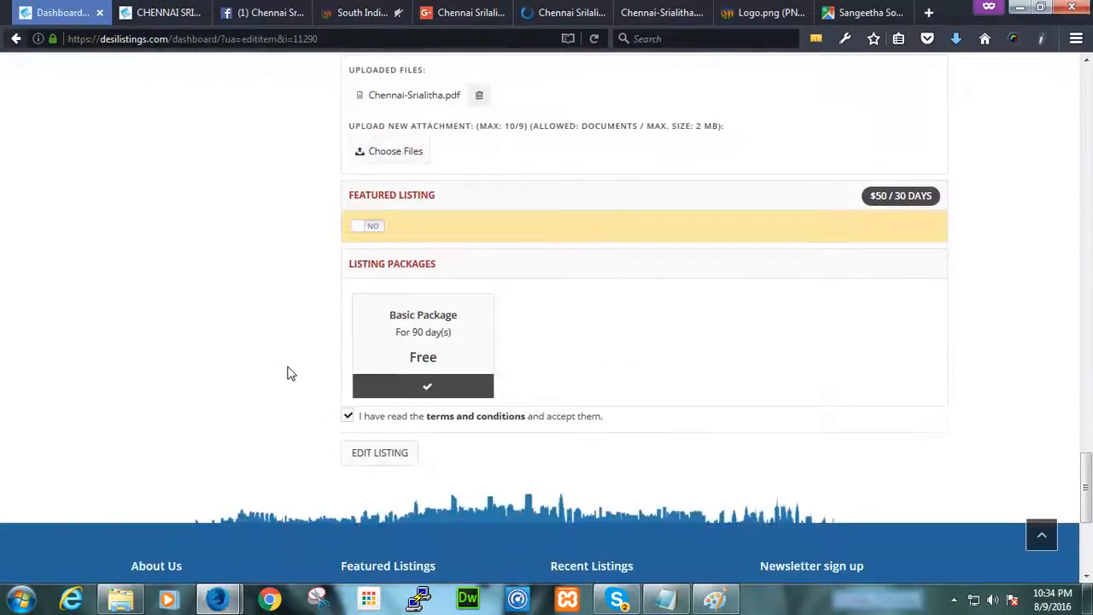
{"action": "scroll", "coordinate": [289, 371], "scroll_direction": "up", "scroll_amount": 3}
{"action": "scroll", "coordinate": [289, 371], "scroll_direction": "up", "scroll_amount": 15}
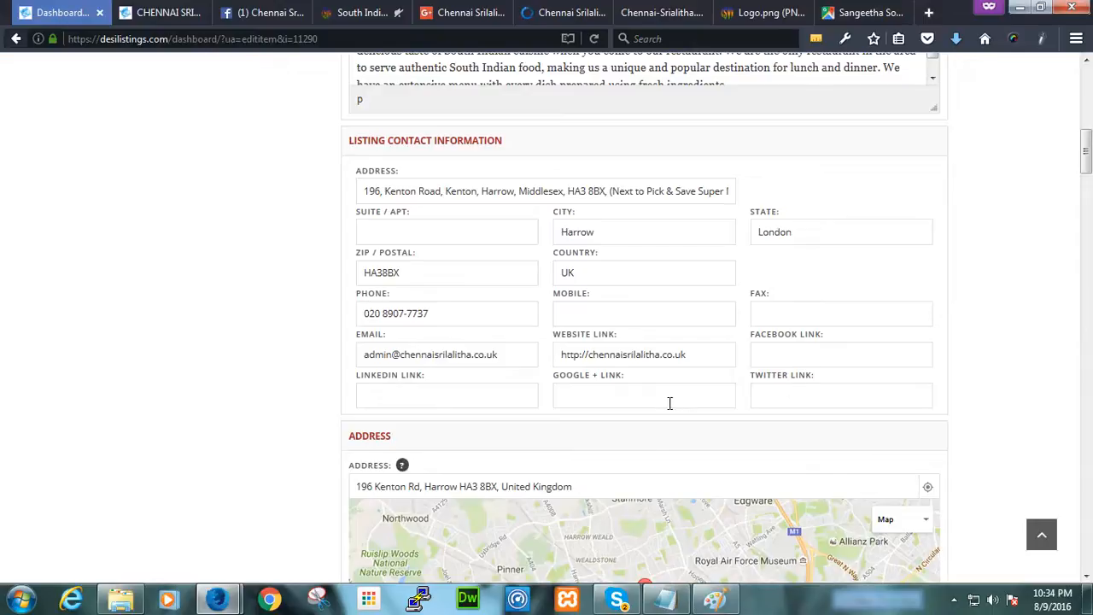
{"action": "key", "text": "ctrl+v"}
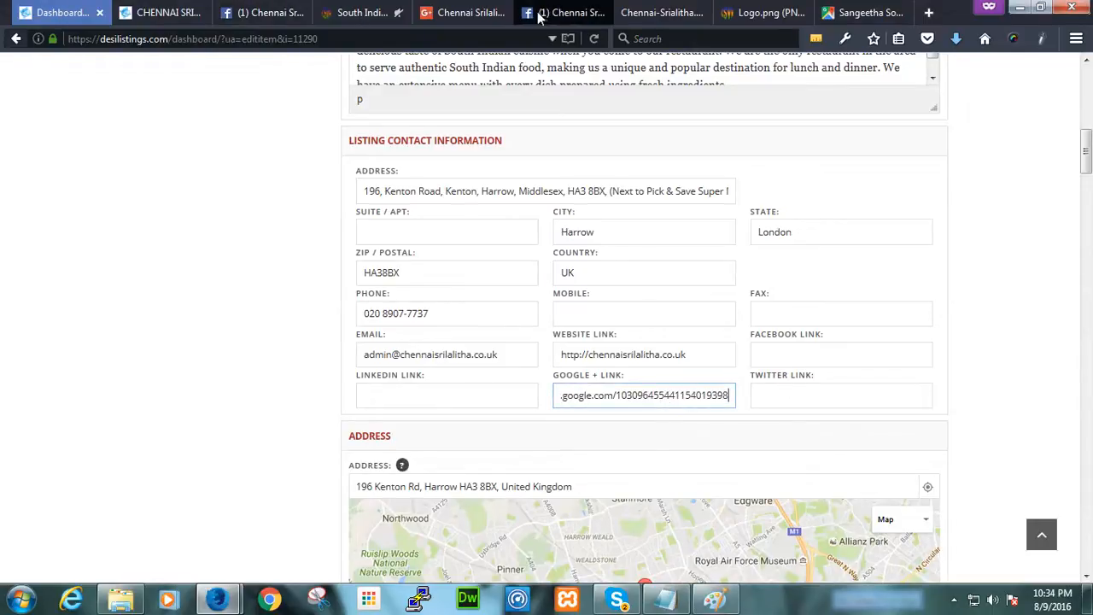
{"action": "left_click", "coordinate": [564, 12]}
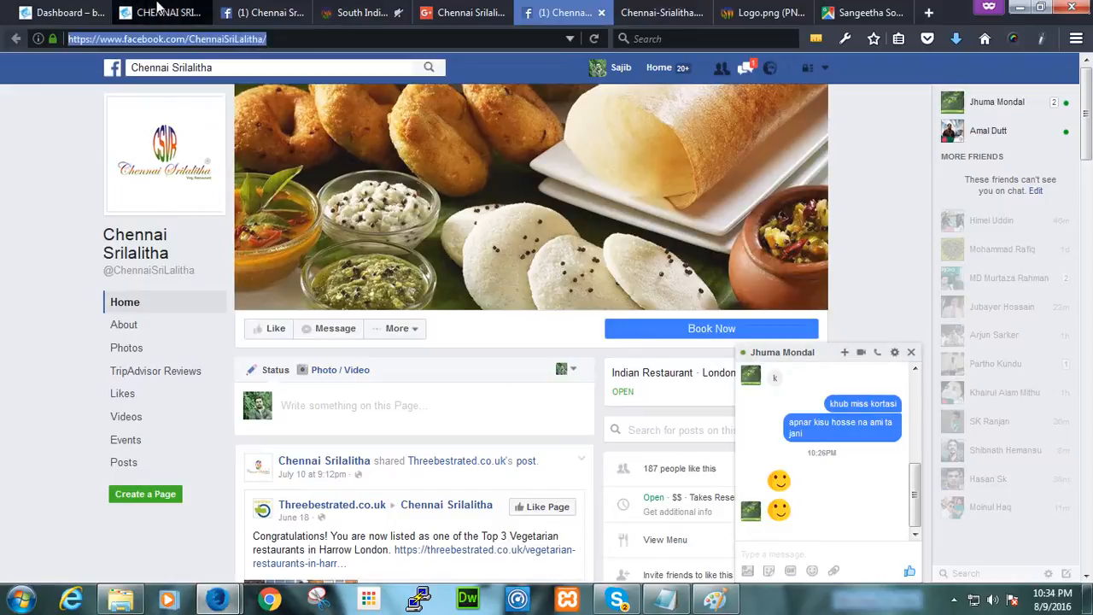
{"action": "left_click", "coordinate": [51, 12]}
{"action": "left_click", "coordinate": [806, 348]}
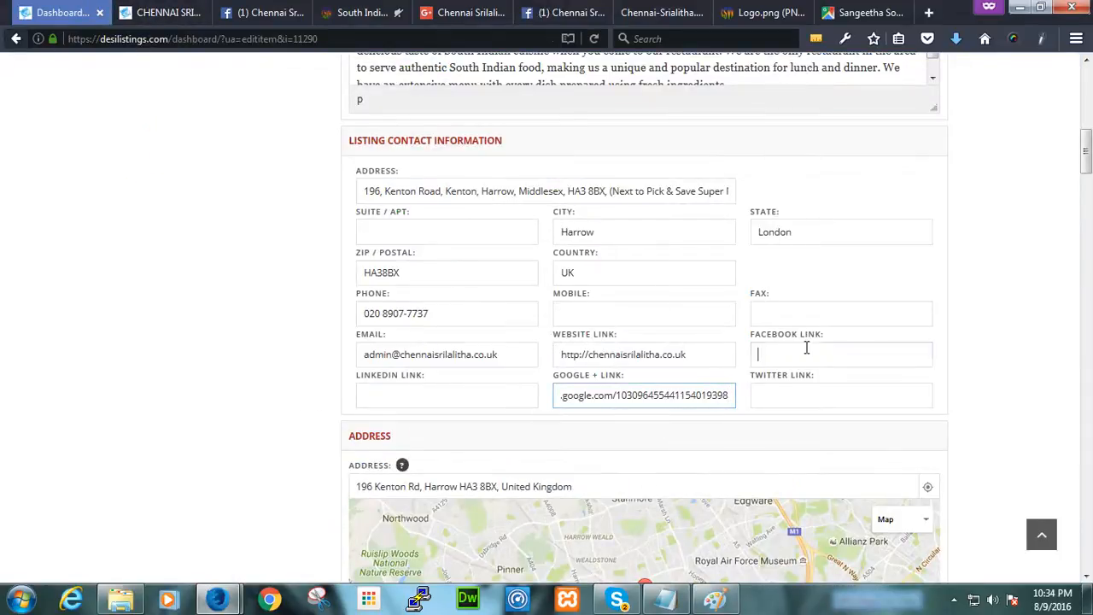
{"action": "type", "text": "https://www.facebook.com/ChennaiSriLalitha/"}
- Submit the listing edits with the Basic Package kept, and return to the published Chennai Srilalitha listing page
{"action": "scroll", "coordinate": [189, 390], "scroll_direction": "down", "scroll_amount": 3}
{"action": "scroll", "coordinate": [191, 391], "scroll_direction": "up", "scroll_amount": 8}
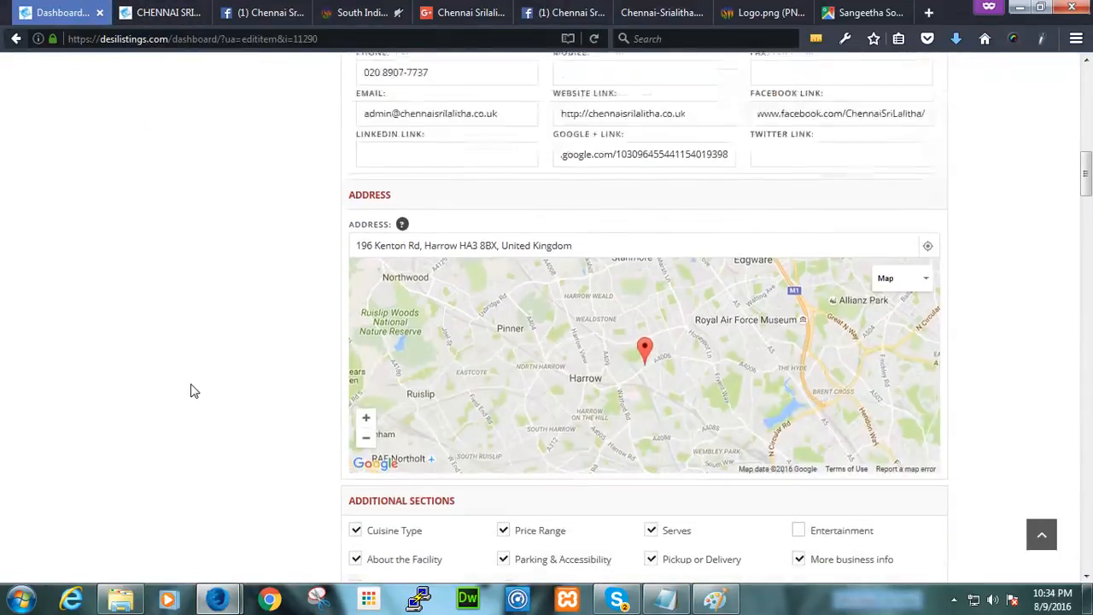
{"action": "scroll", "coordinate": [191, 390], "scroll_direction": "down", "scroll_amount": 4}
{"action": "scroll", "coordinate": [192, 390], "scroll_direction": "down", "scroll_amount": 15}
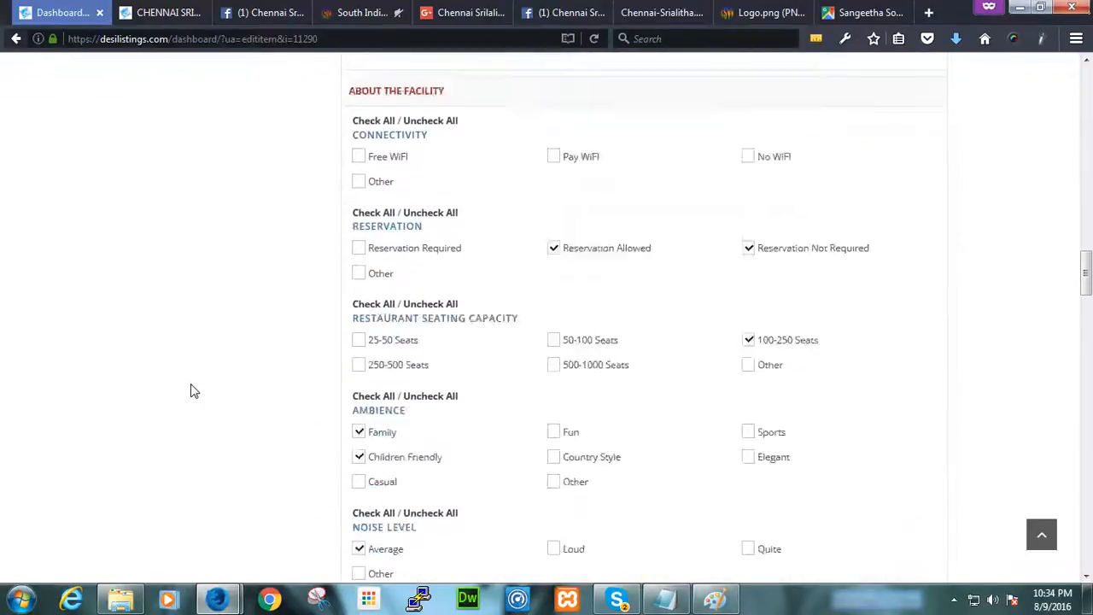
{"action": "scroll", "coordinate": [191, 391], "scroll_direction": "down", "scroll_amount": 15}
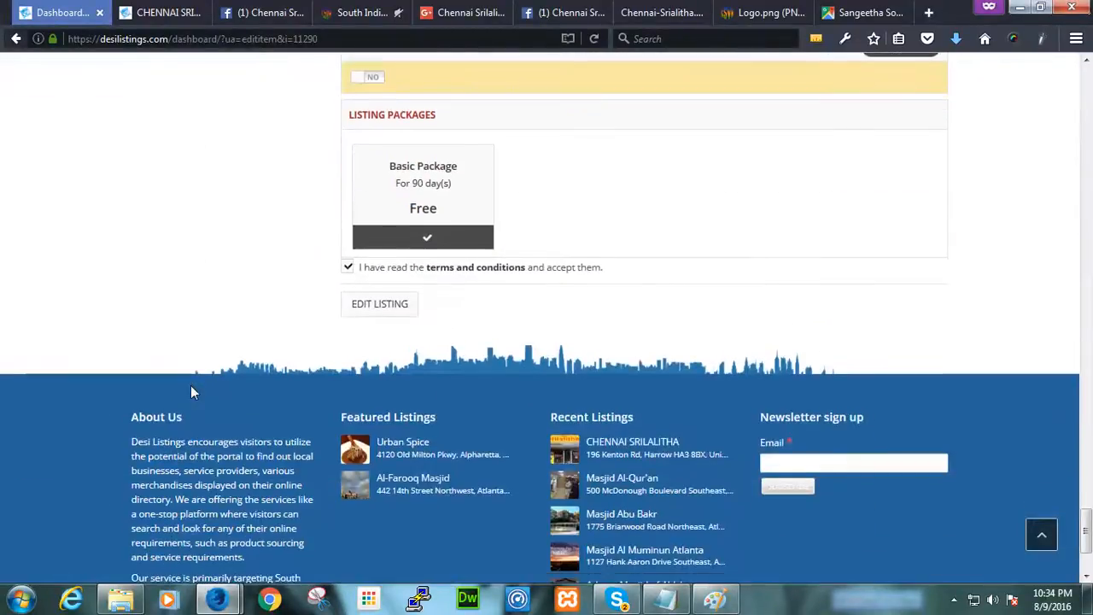
{"action": "left_click", "coordinate": [378, 308]}
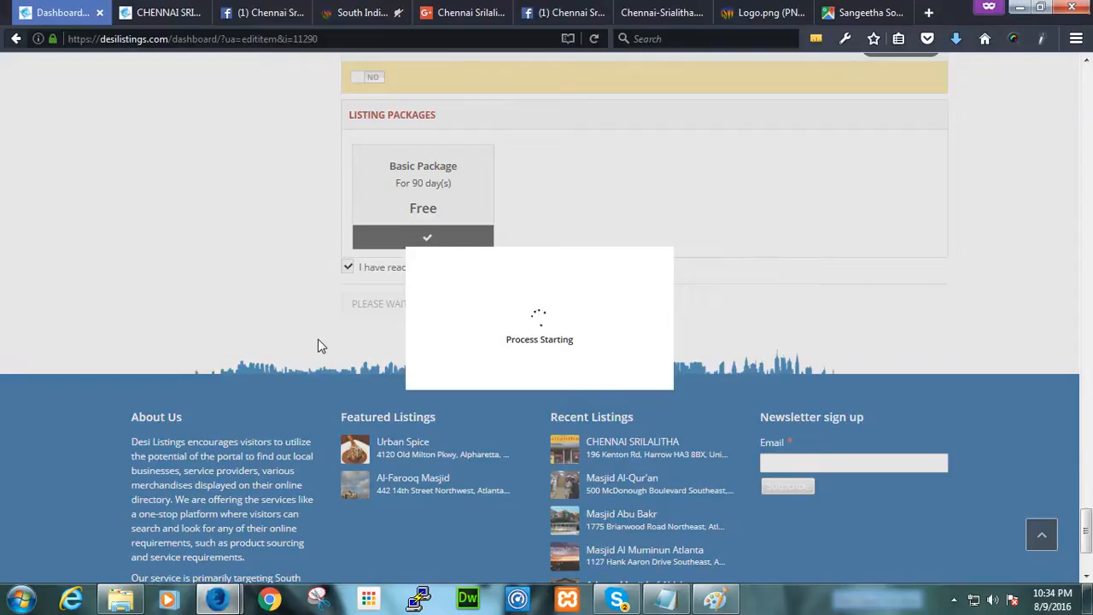
{"action": "left_click", "coordinate": [162, 12]}
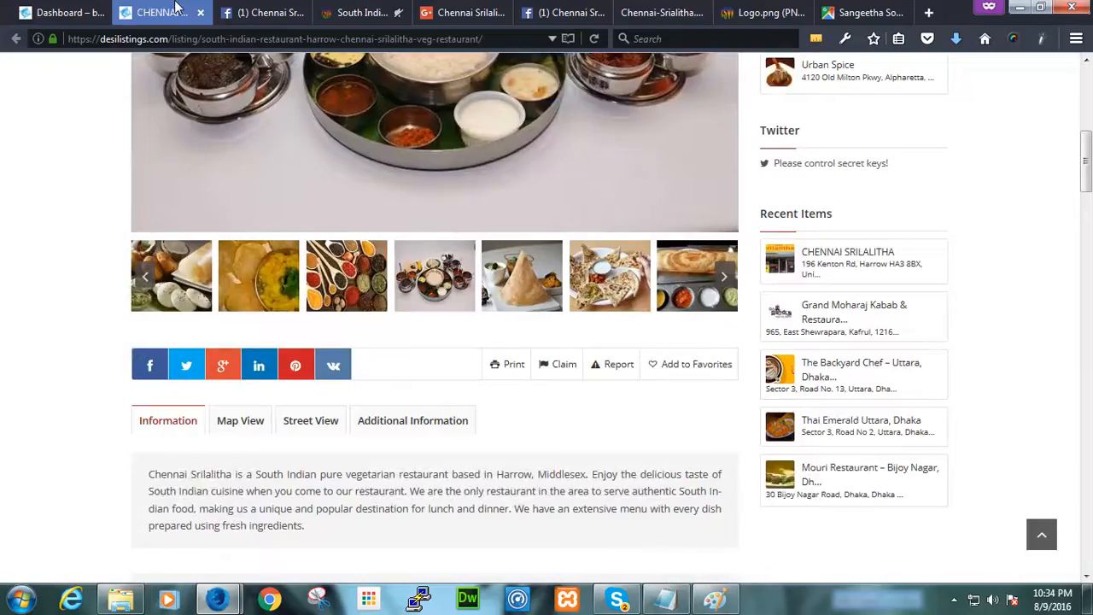
- Check the header of the published Chennai Srilalitha listing and the progress of the submission in the dashboard
{"action": "scroll", "coordinate": [68, 362], "scroll_direction": "up", "scroll_amount": 5}
{"action": "scroll", "coordinate": [69, 361], "scroll_direction": "up", "scroll_amount": 1}
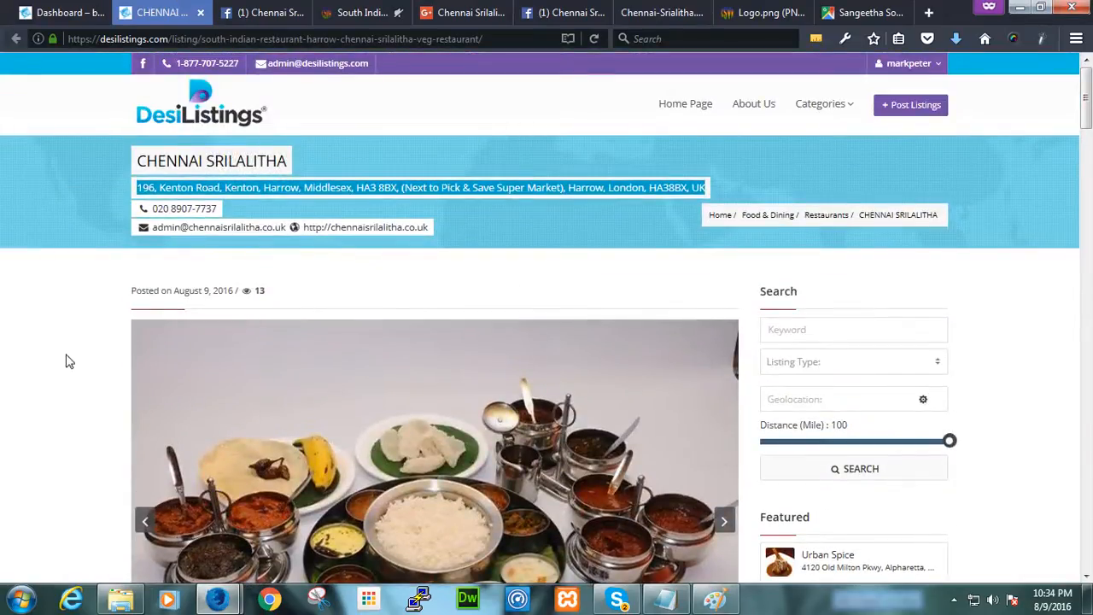
{"action": "left_click", "coordinate": [64, 13]}
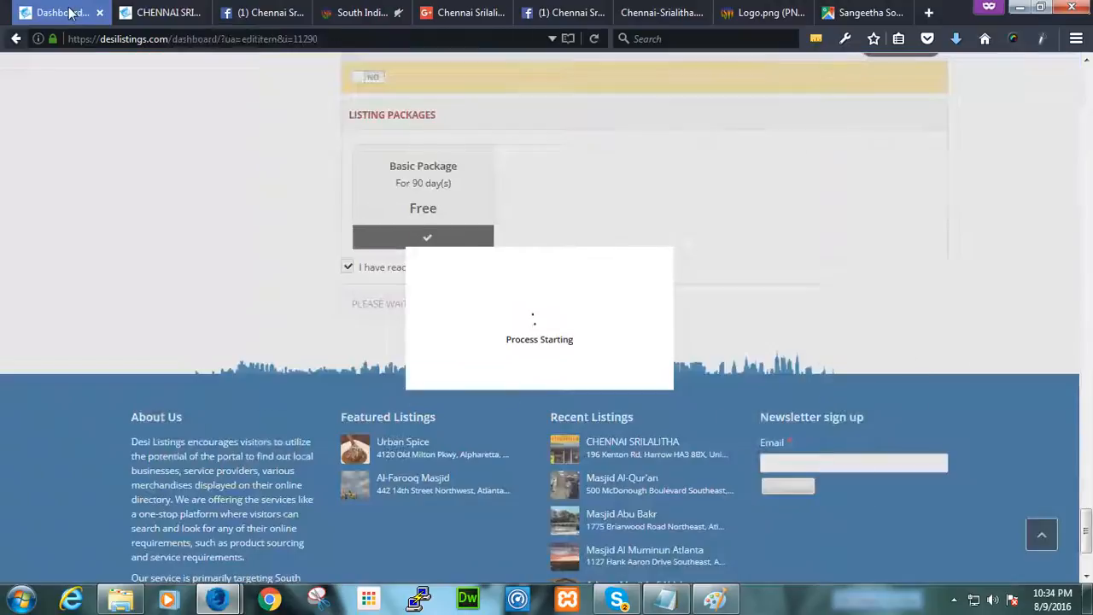
{"action": "left_click", "coordinate": [171, 12]}
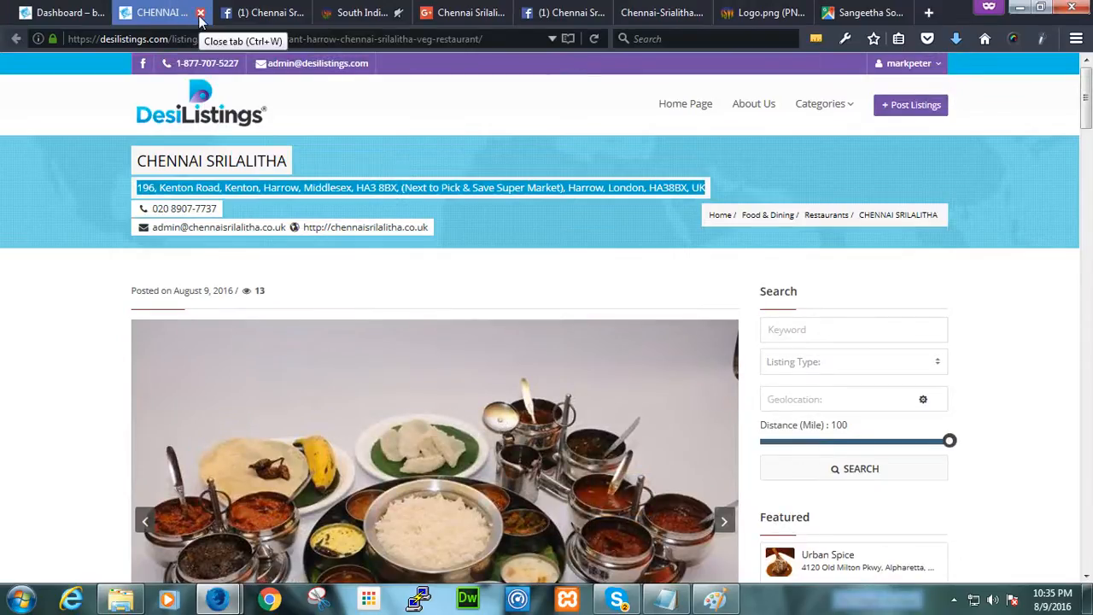
{"action": "left_click", "coordinate": [66, 13]}
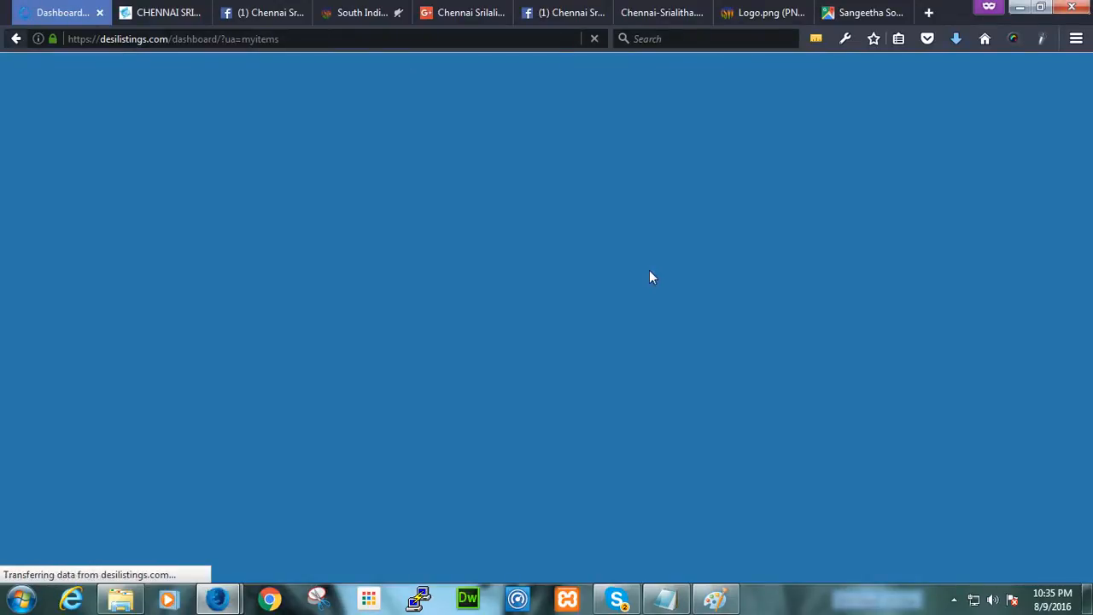
- Close the leftover Facebook, restaurant website, Google+, menu, logo and Sangeetha pages, keeping only the dashboard and the Chennai Srilalitha listing open
{"action": "left_click", "coordinate": [261, 12]}
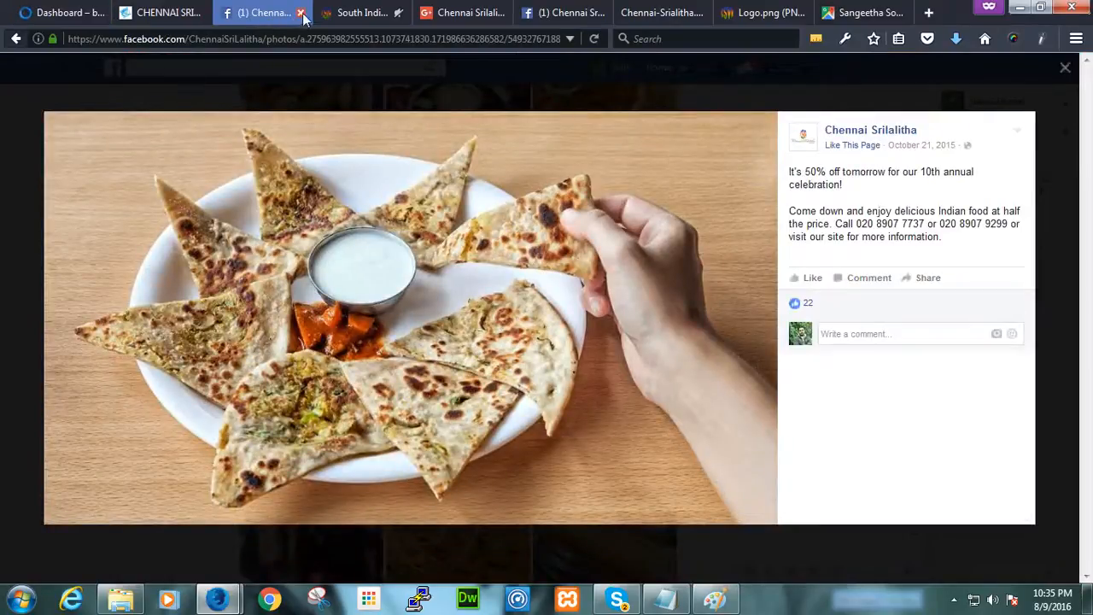
{"action": "left_click", "coordinate": [300, 13]}
{"action": "left_click", "coordinate": [300, 13]}
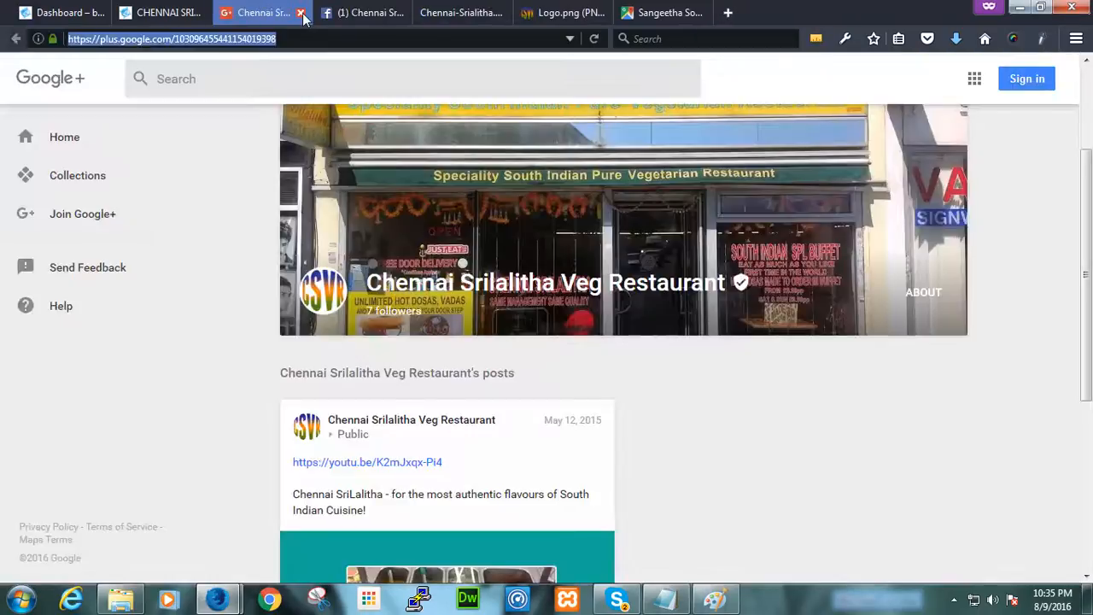
{"action": "left_click", "coordinate": [301, 13]}
{"action": "left_click", "coordinate": [300, 13]}
{"action": "left_click", "coordinate": [301, 13]}
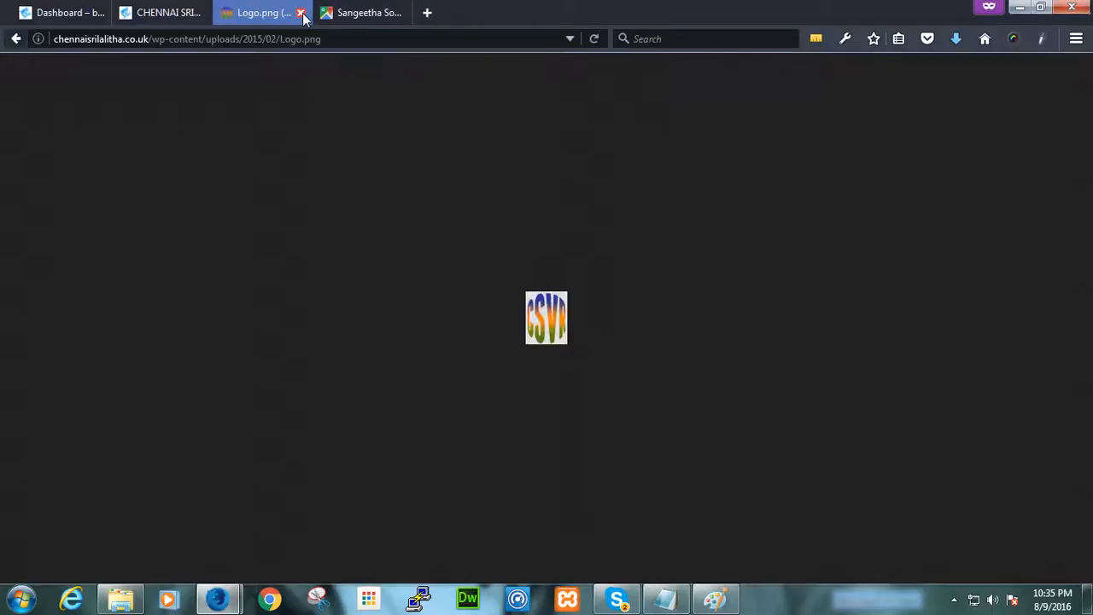
{"action": "left_click", "coordinate": [300, 13]}
{"action": "left_click", "coordinate": [331, 13]}
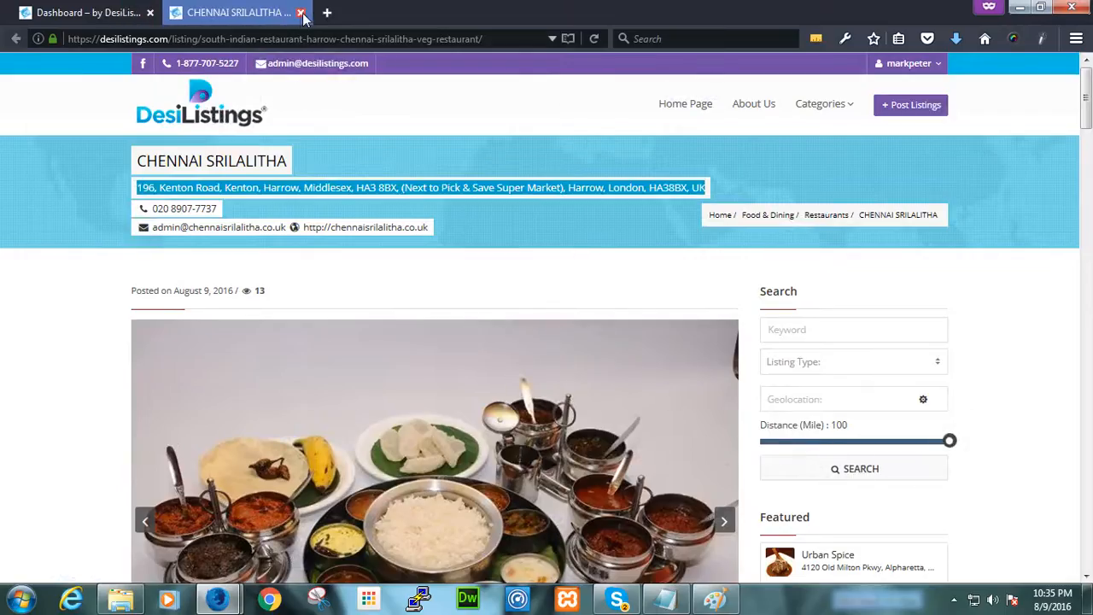
- Open the updated Chennai Srilalitha listing in a new tab from My Listings, and review its header, social links and image gallery
{"action": "left_click", "coordinate": [108, 8]}
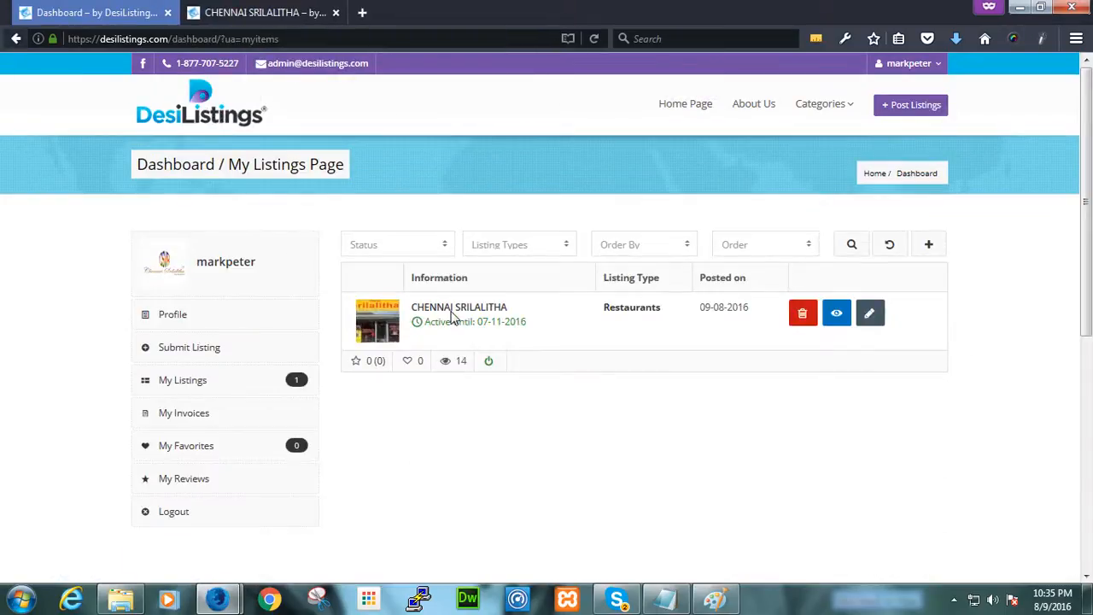
{"action": "left_click", "coordinate": [491, 323]}
{"action": "left_click", "coordinate": [427, 12]}
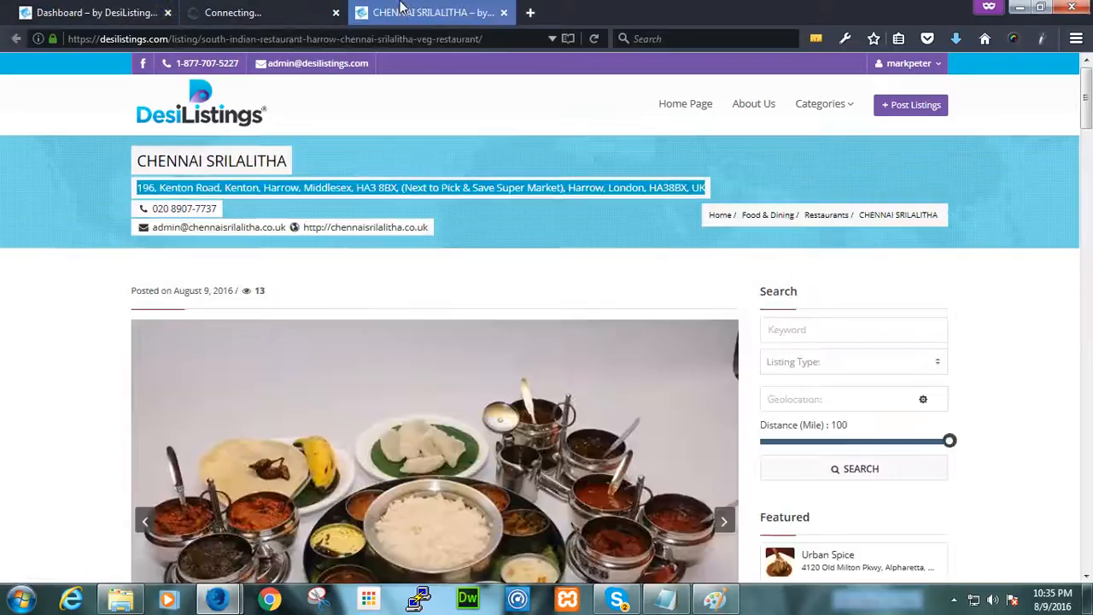
{"action": "left_click", "coordinate": [280, 8]}
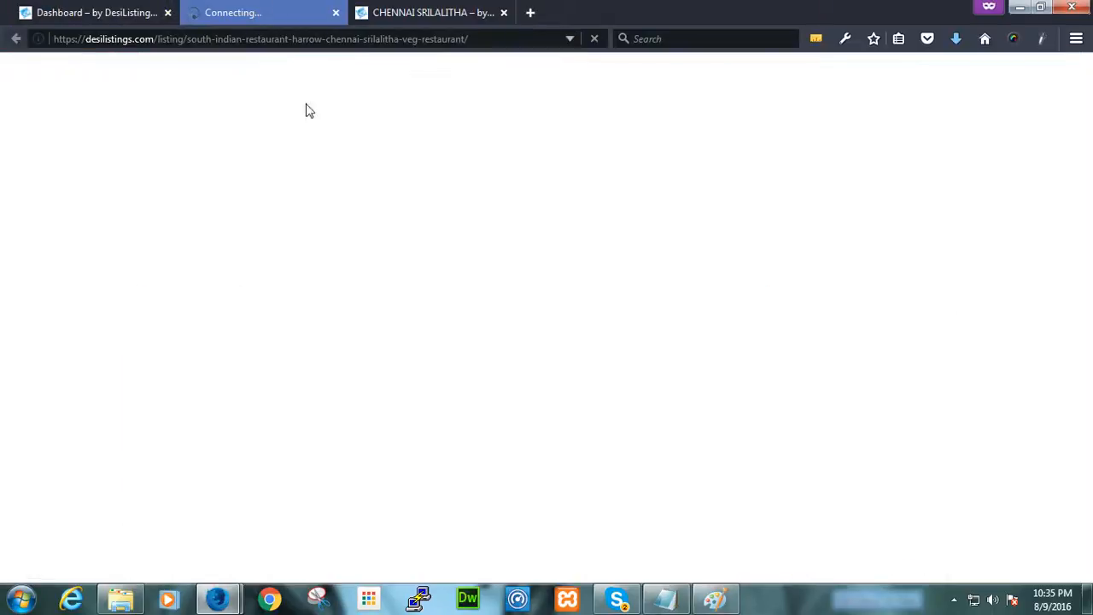
{"action": "left_click", "coordinate": [618, 600]}
{"action": "left_click", "coordinate": [620, 601]}
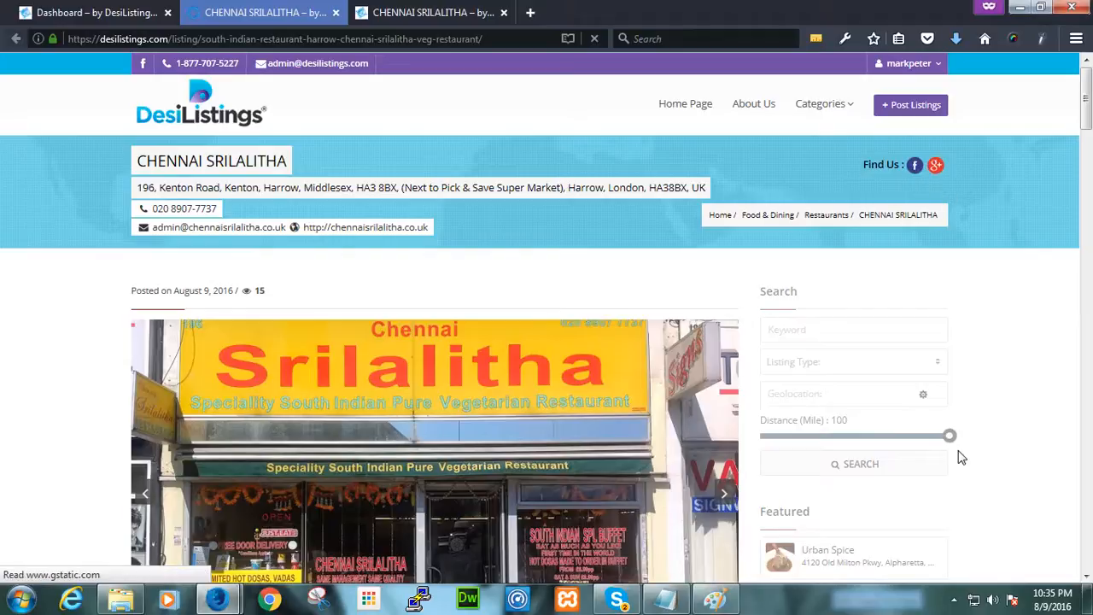
{"action": "scroll", "coordinate": [957, 466], "scroll_direction": "down", "scroll_amount": 5}
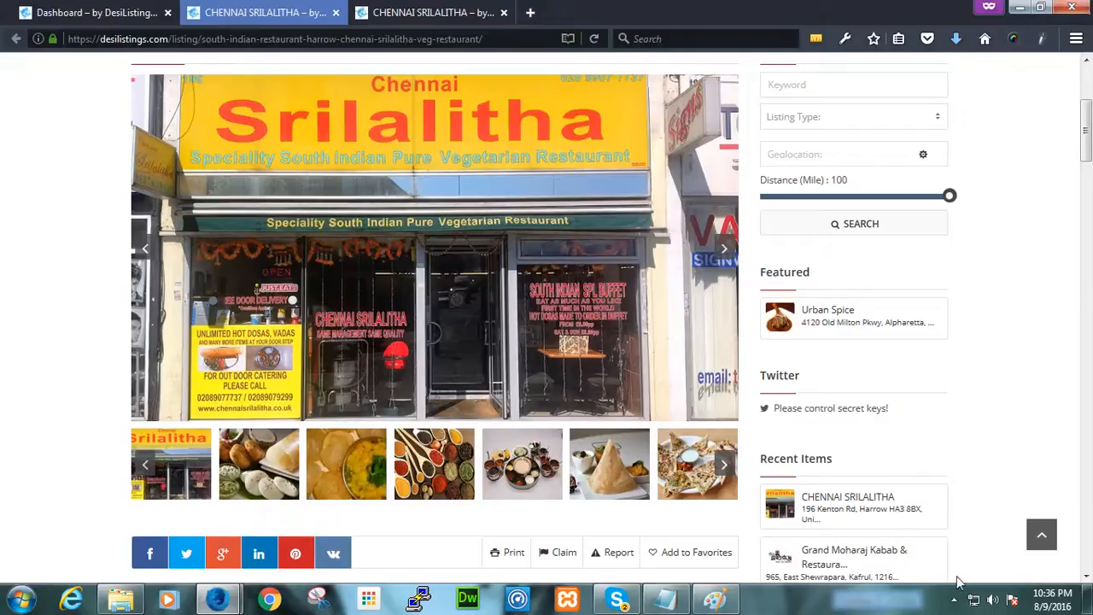
{"action": "left_click", "coordinate": [954, 599]}
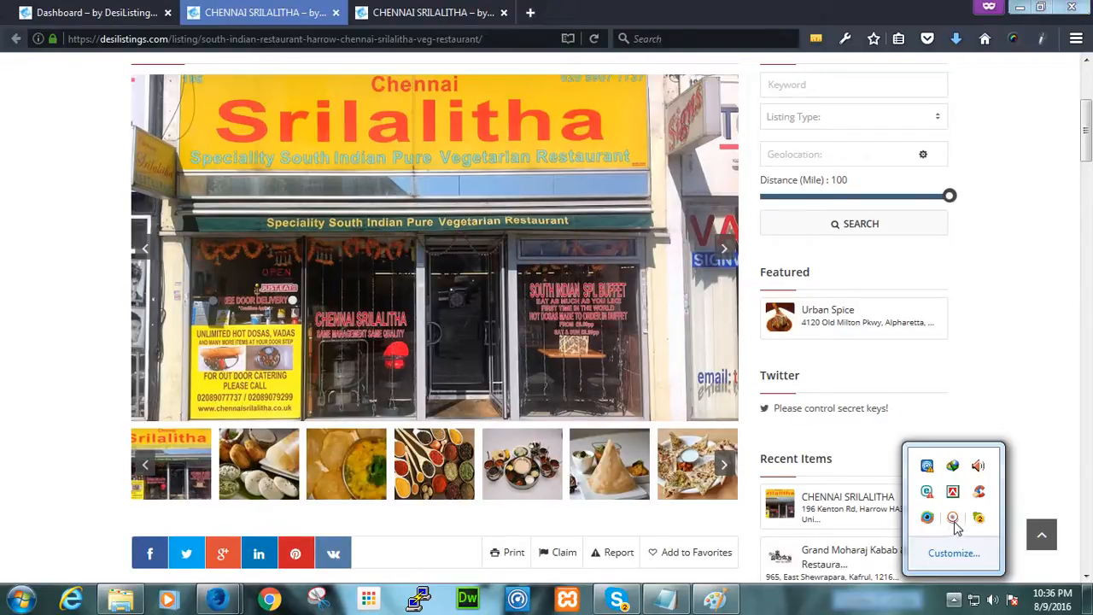